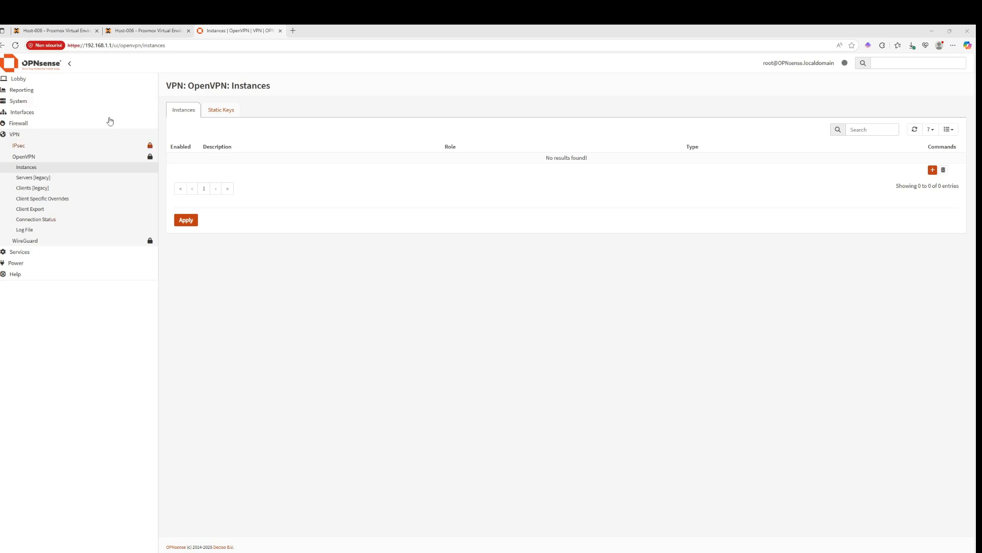
{"action": "left_click", "coordinate": [39, 177]}
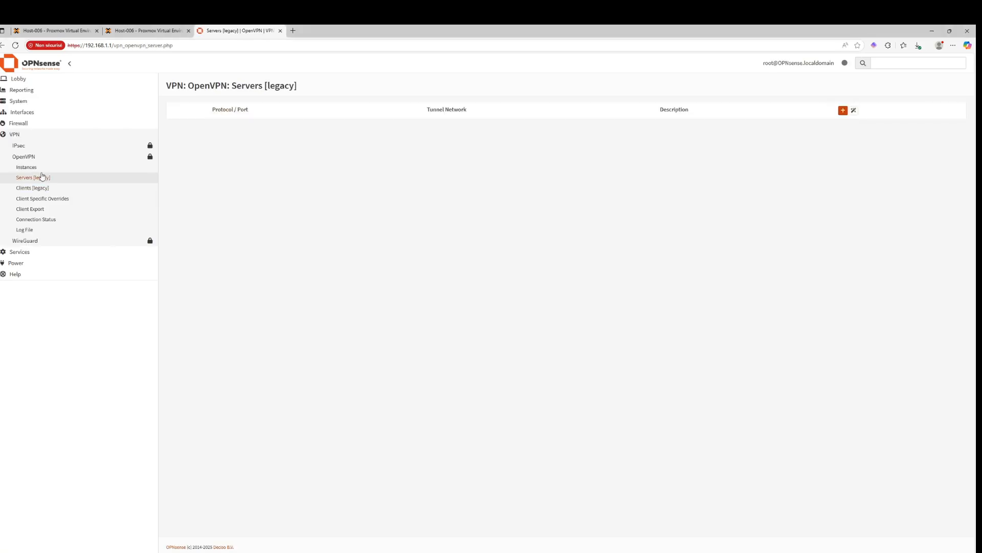
{"action": "left_click", "coordinate": [44, 168]}
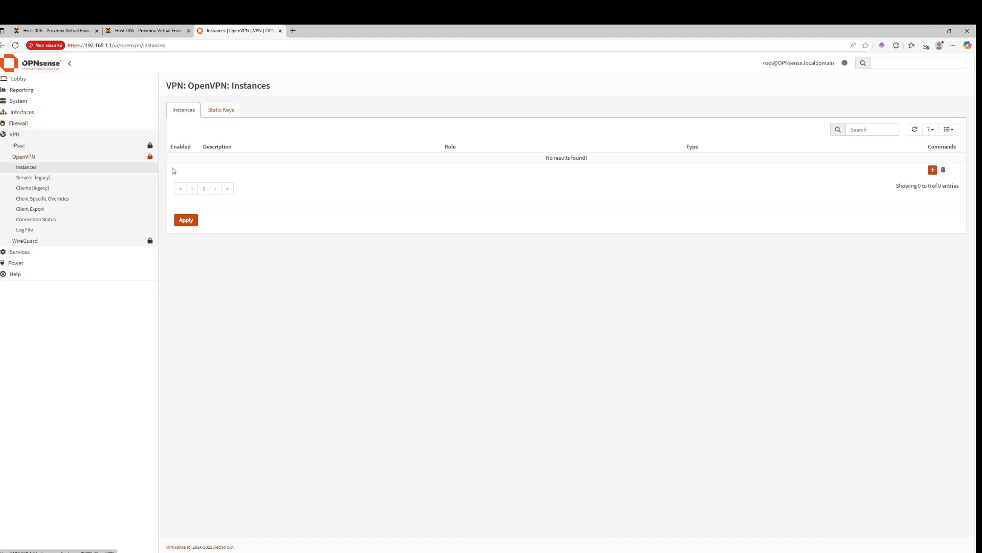
{"action": "right_click", "coordinate": [911, 119]}
{"action": "left_click", "coordinate": [783, 180]}
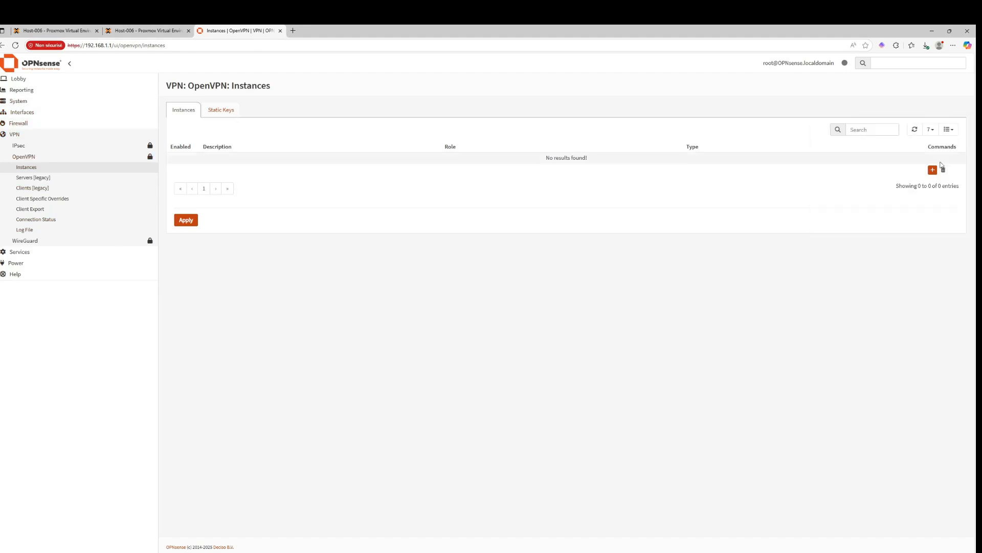
{"action": "left_click", "coordinate": [932, 169]}
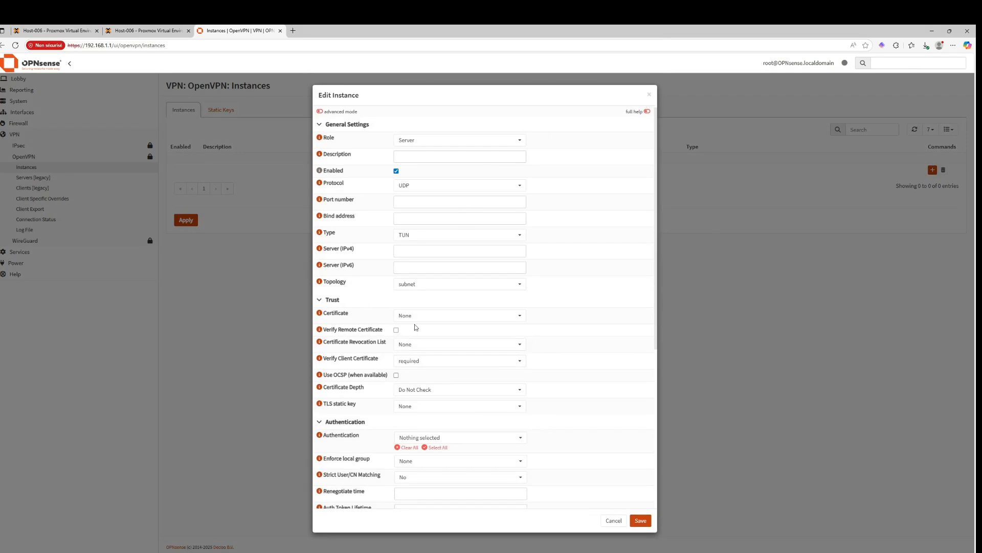
{"action": "left_click", "coordinate": [649, 95]}
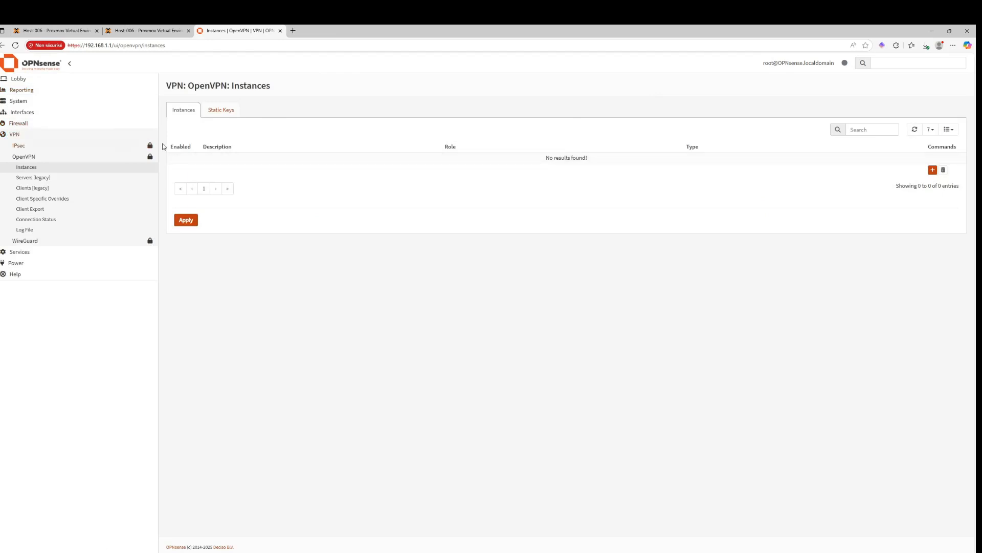
Delete the existing root-ca certificate authority under System Trust Authorities
{"action": "left_click", "coordinate": [50, 102]}
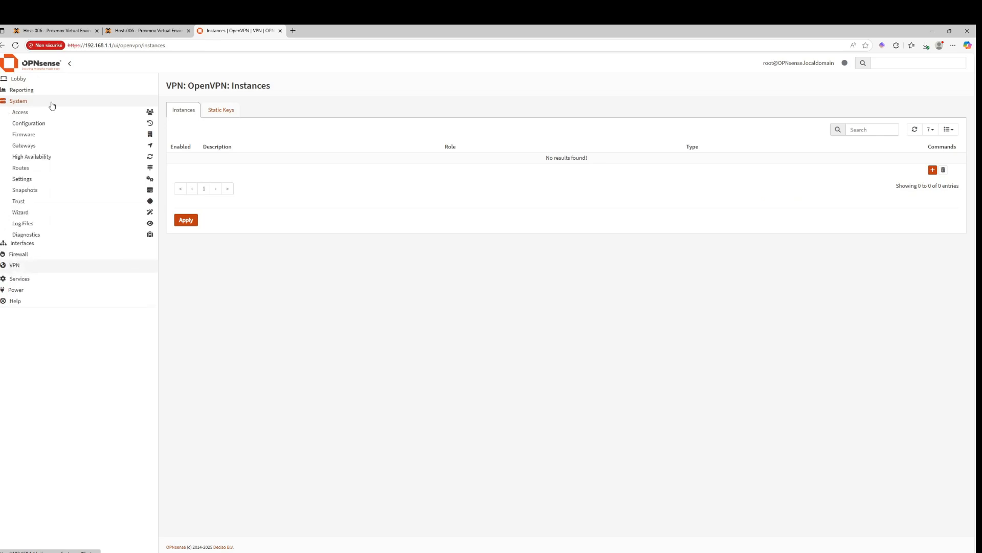
{"action": "left_click", "coordinate": [36, 203]}
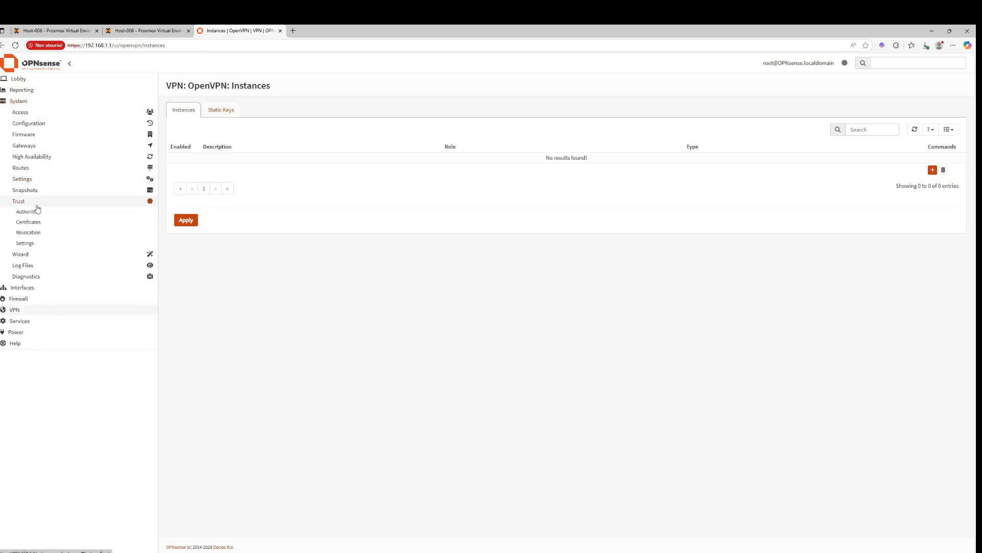
{"action": "left_click", "coordinate": [37, 212]}
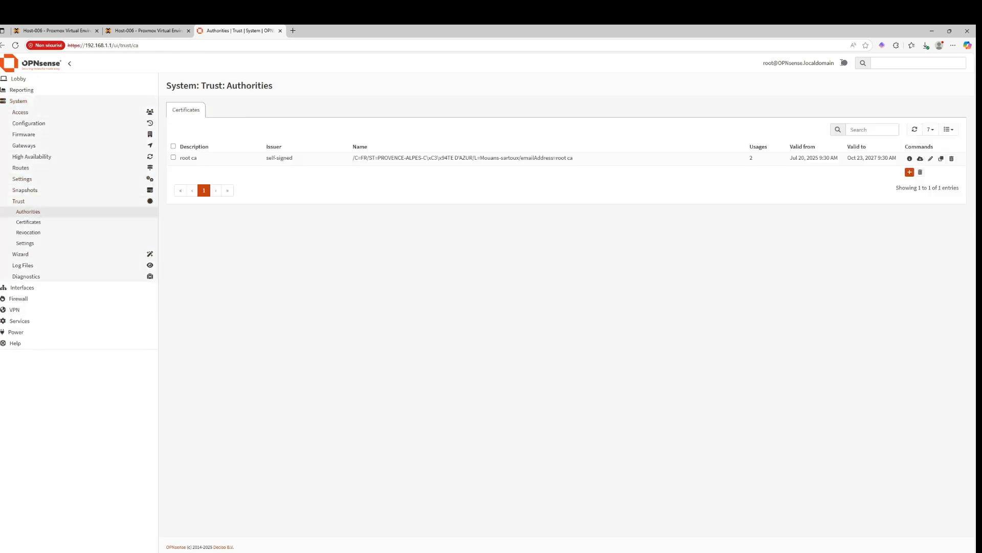
{"action": "left_click", "coordinate": [952, 159]}
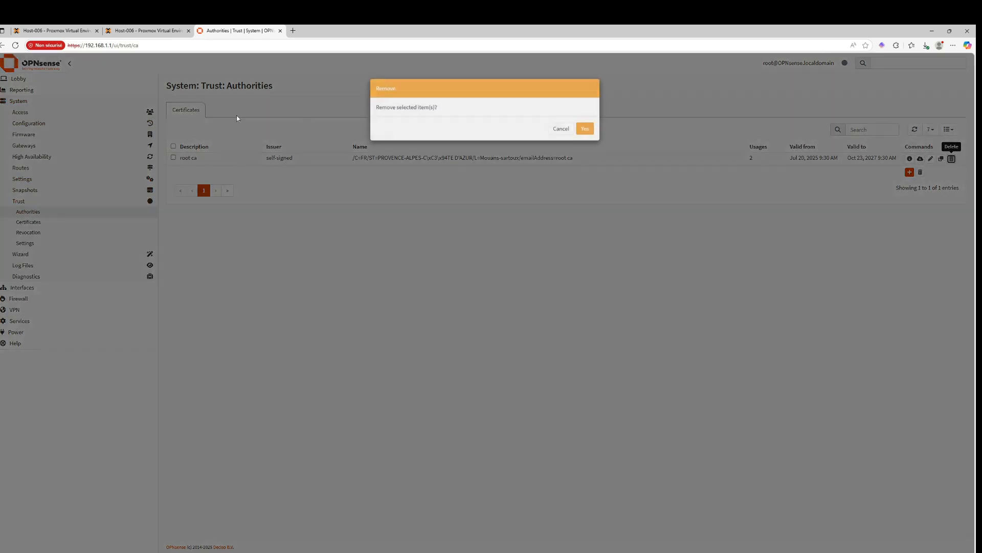
{"action": "left_click", "coordinate": [583, 134]}
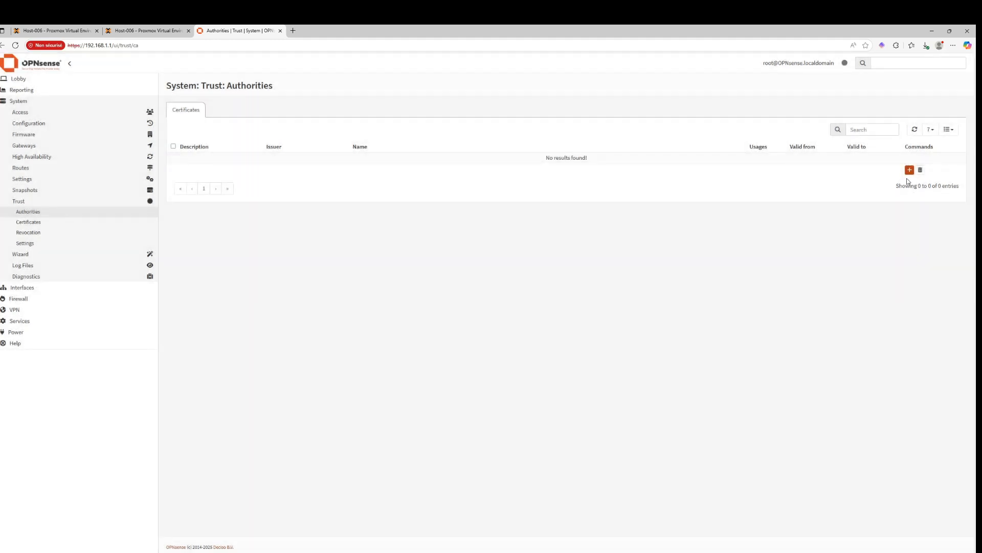
Start a new internal certificate authority and set its country code to France
{"action": "left_click", "coordinate": [909, 170]}
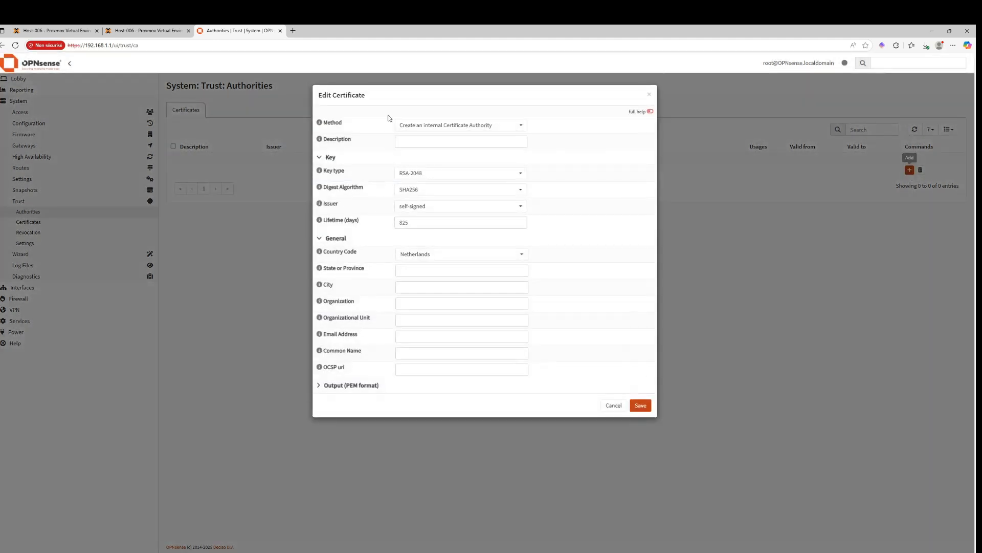
{"action": "left_click", "coordinate": [459, 127]}
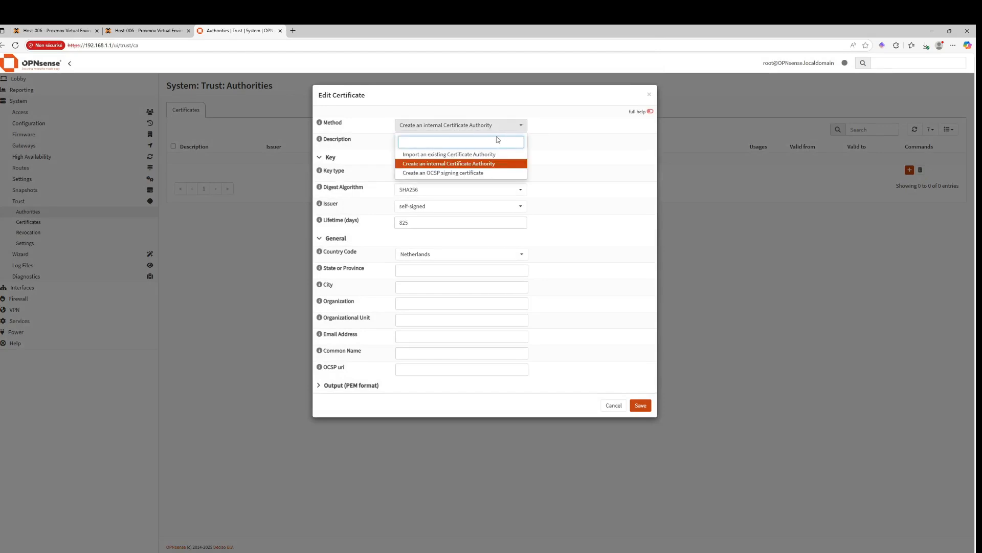
{"action": "left_click", "coordinate": [579, 145]}
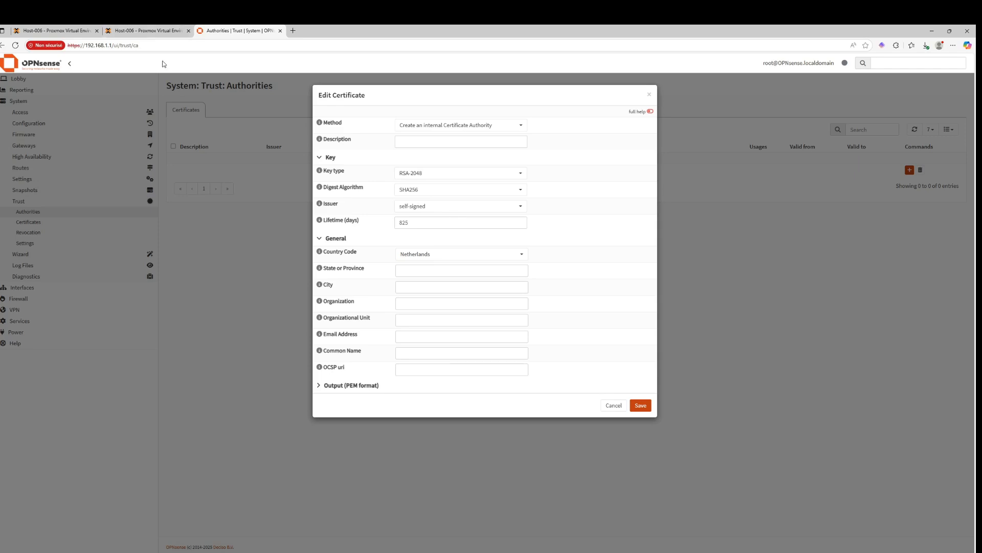
{"action": "left_click", "coordinate": [435, 254]}
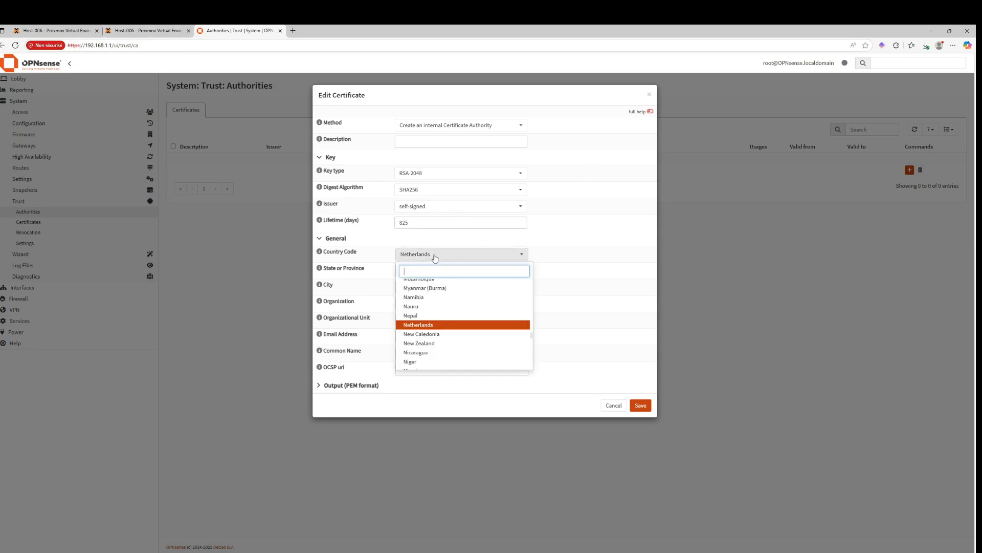
{"action": "type", "text": "fr"}
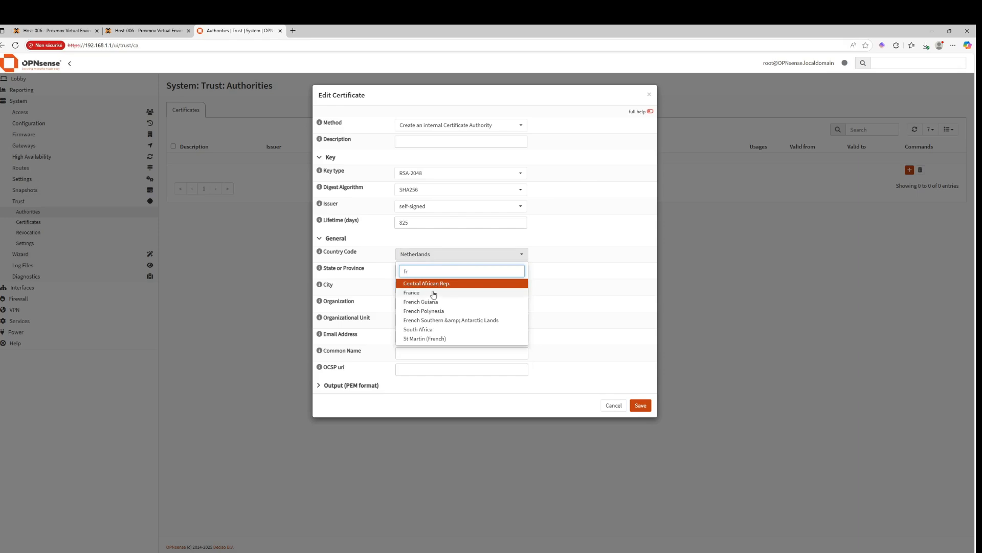
{"action": "left_click", "coordinate": [433, 290]}
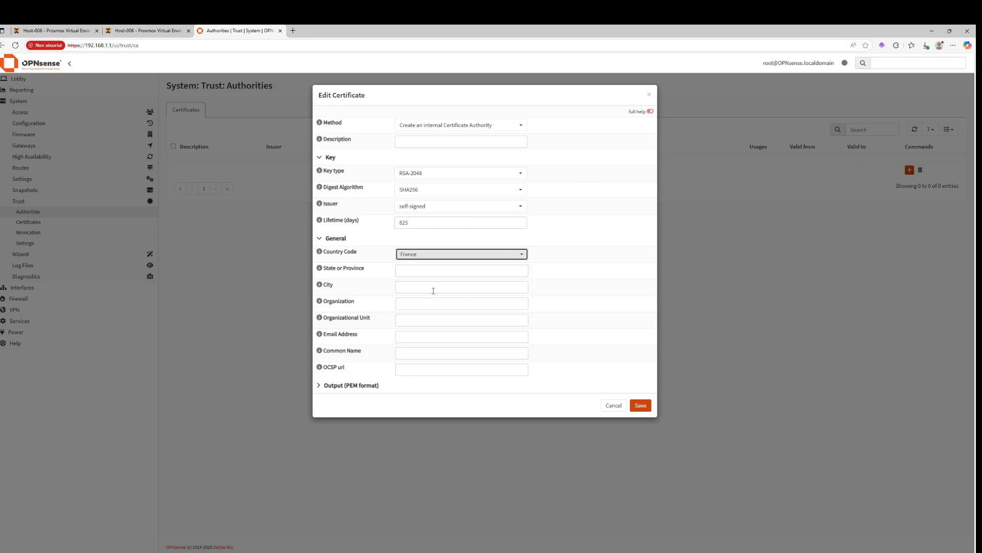
Autofill the authority's description, state PROVENCE-ALPES-CÔTE D'AZUR, city Mouans-sartoux and email address from saved browser entries
{"action": "left_click", "coordinate": [410, 267]}
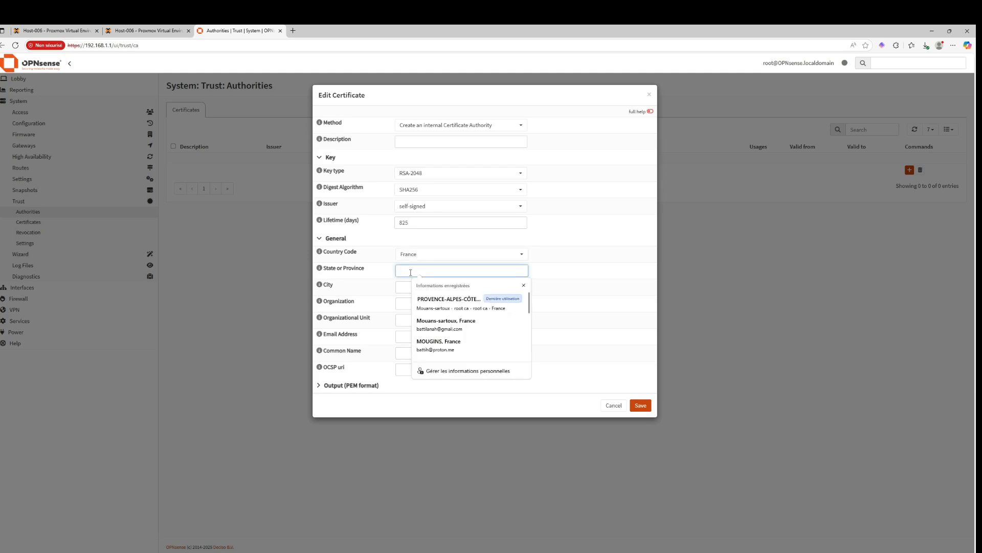
{"action": "left_click", "coordinate": [432, 301]}
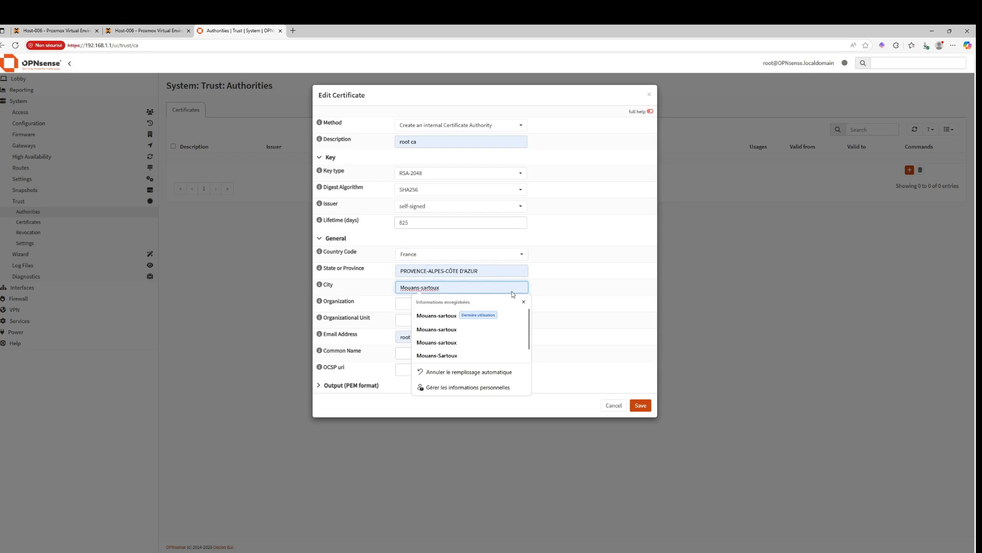
{"action": "left_click", "coordinate": [575, 294]}
{"action": "left_click", "coordinate": [480, 285]}
{"action": "left_click", "coordinate": [602, 305]}
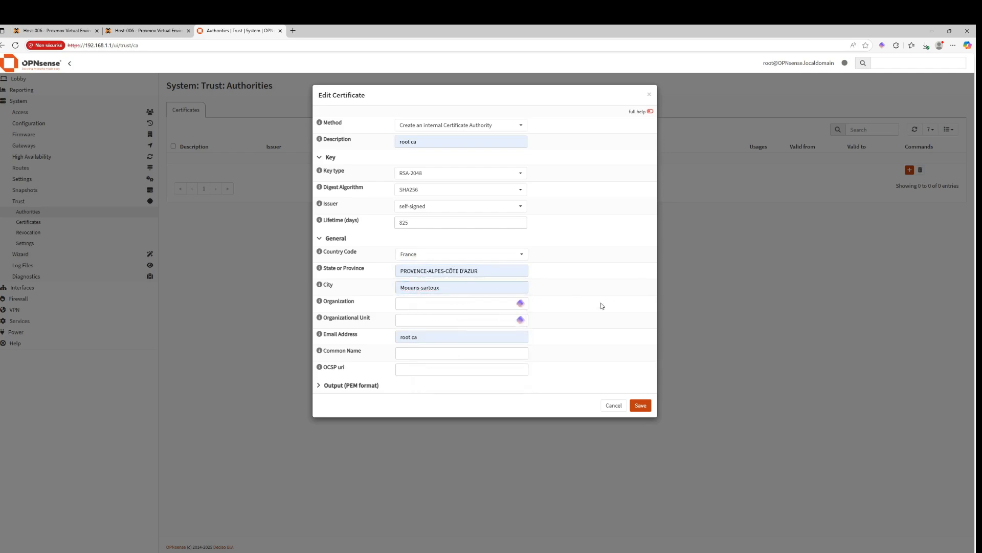
Set the authority's common name to root-CA and save it
{"action": "left_click", "coordinate": [421, 351]}
{"action": "type", "text": "root-CA"}
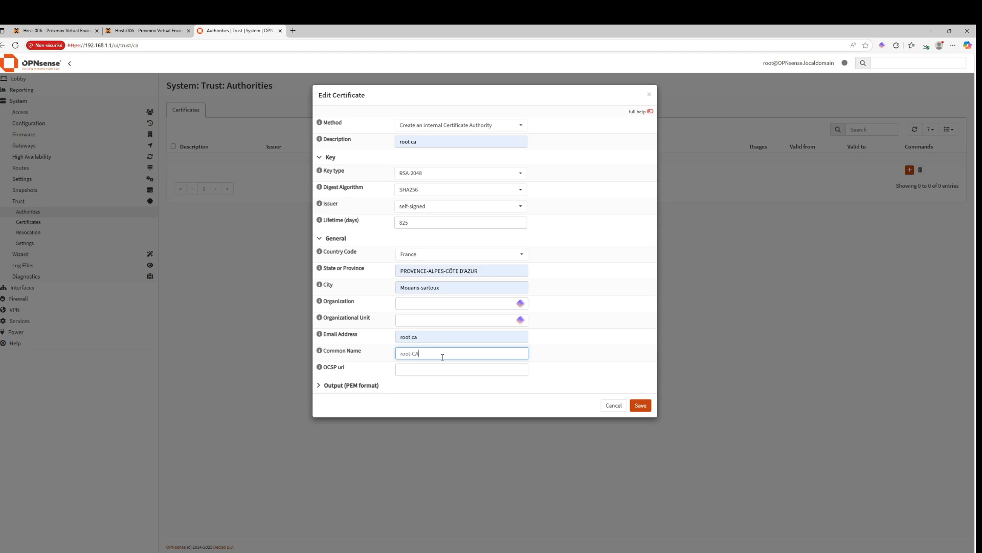
{"action": "left_click", "coordinate": [639, 404]}
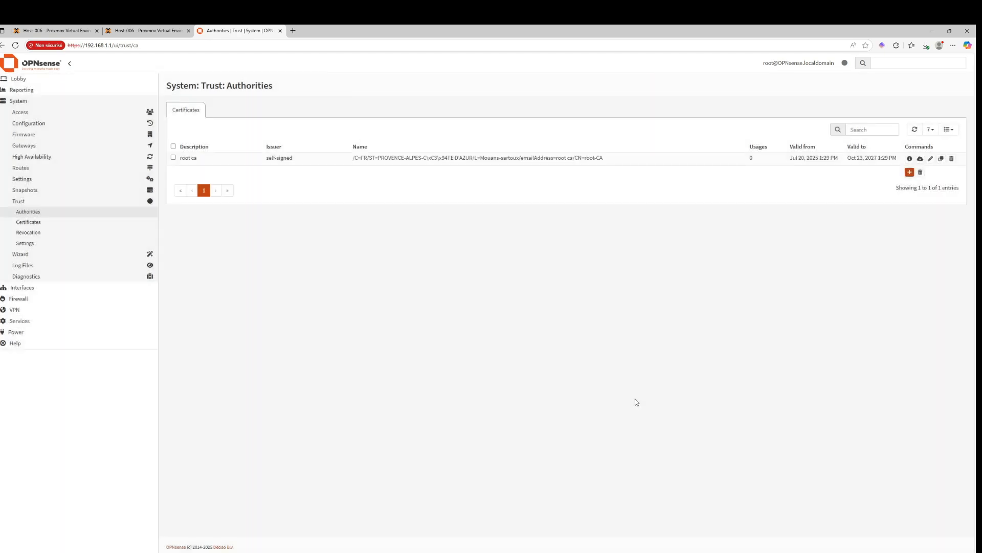
Delete the vpn cert and vpn user certificates from the certificates list
{"action": "left_click", "coordinate": [30, 224]}
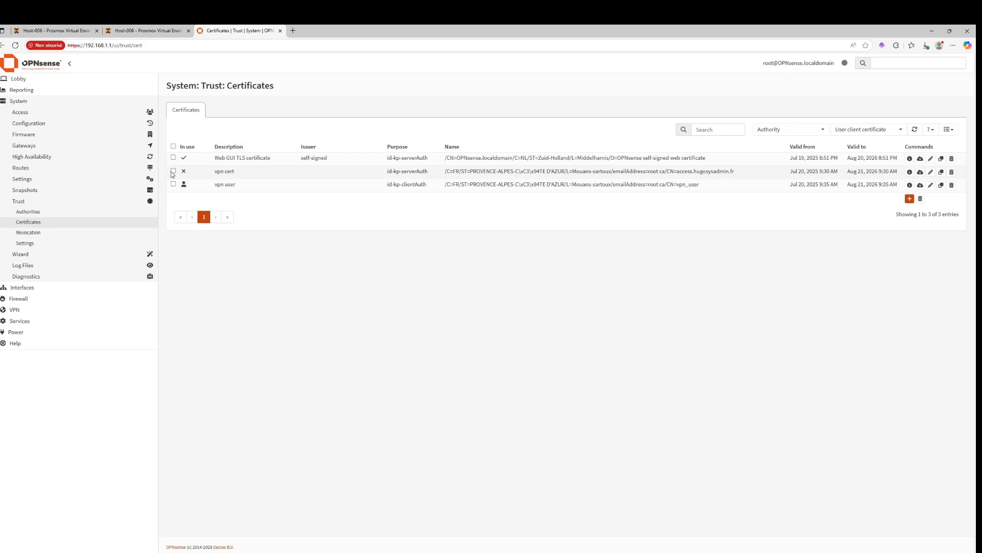
{"action": "left_click", "coordinate": [173, 172]}
{"action": "left_click", "coordinate": [173, 184]}
{"action": "left_click", "coordinate": [920, 199]}
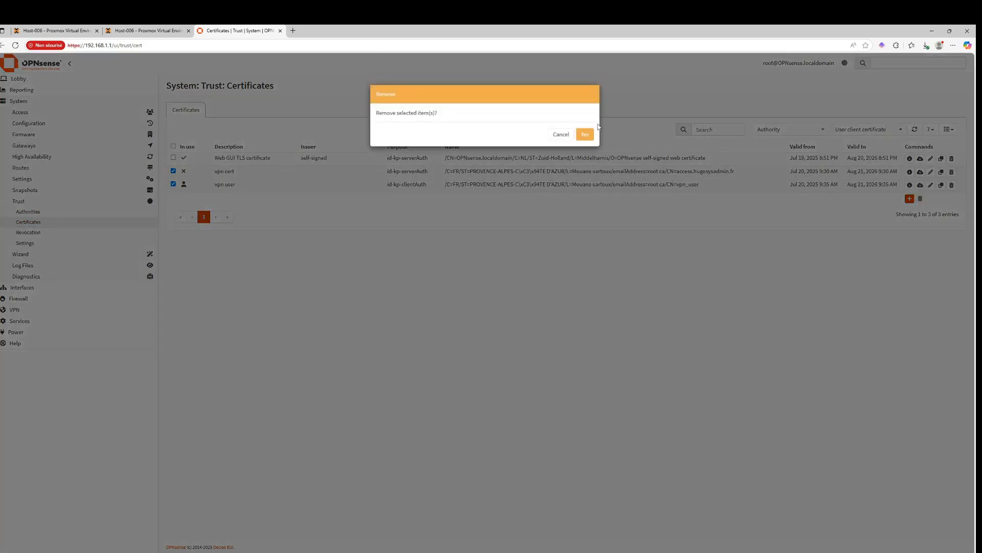
{"action": "left_click", "coordinate": [584, 134]}
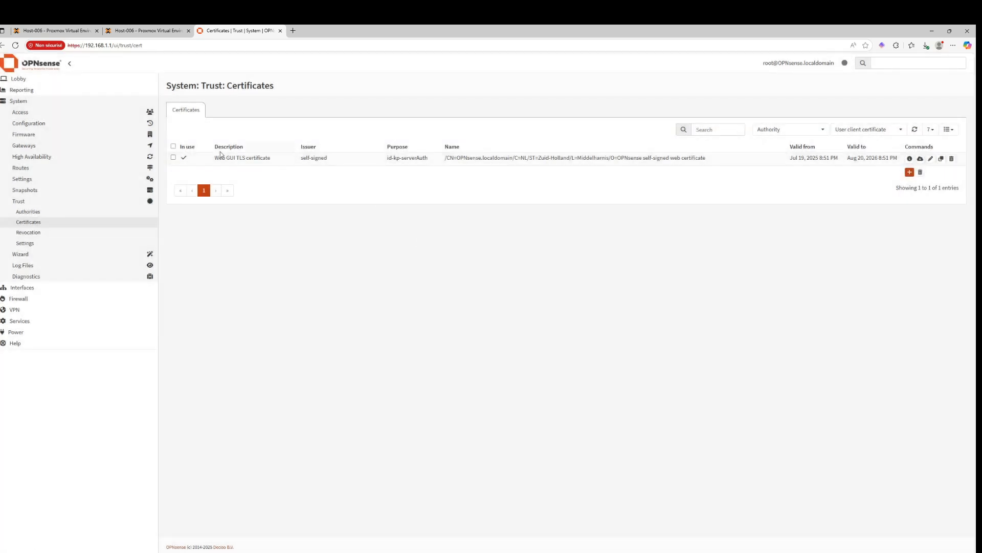
Start a new internal certificate with the description openvpn certificate
{"action": "left_click_drag", "start_coordinate": [228, 158], "coordinate": [280, 159]}
{"action": "left_click", "coordinate": [298, 185]}
{"action": "left_click", "coordinate": [908, 172]}
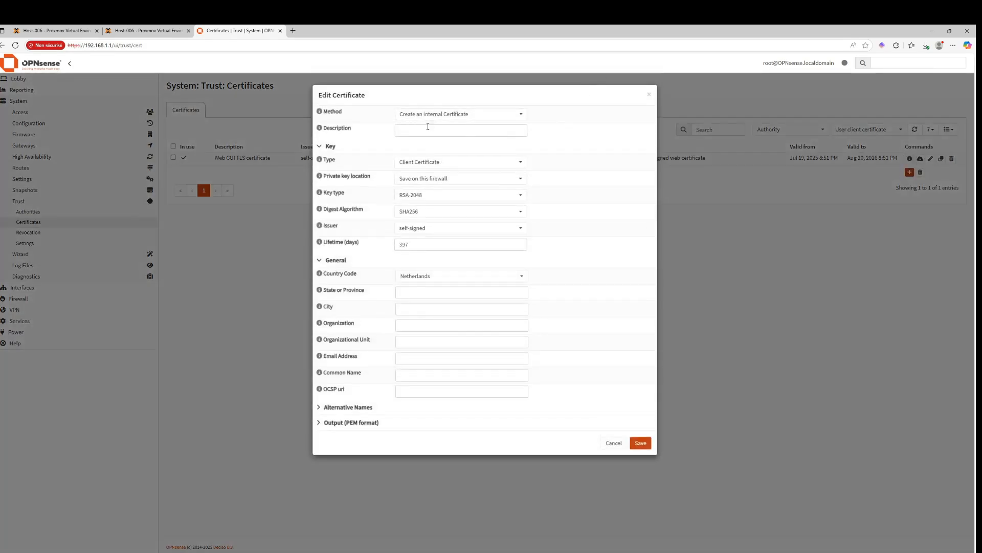
{"action": "left_click", "coordinate": [428, 126]}
{"action": "type", "text": "openvpn ce"}
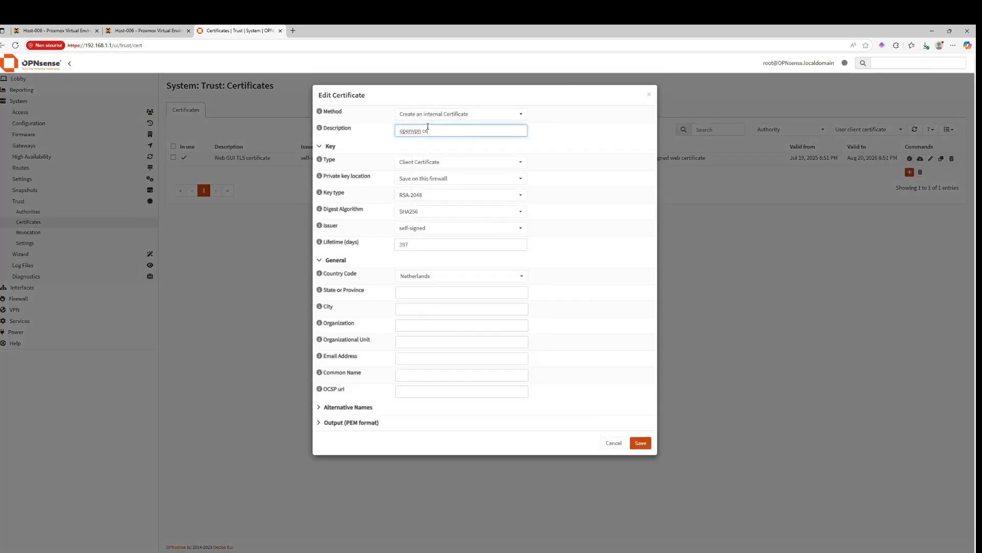
{"action": "type", "text": "rtificate"}
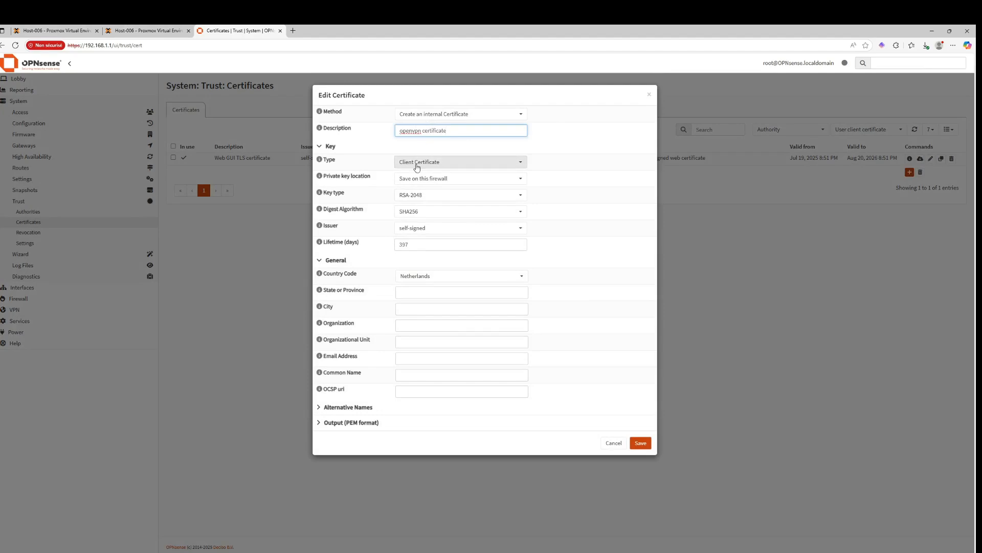
Set the certificate type to Server Certificate
{"action": "left_click", "coordinate": [414, 162]}
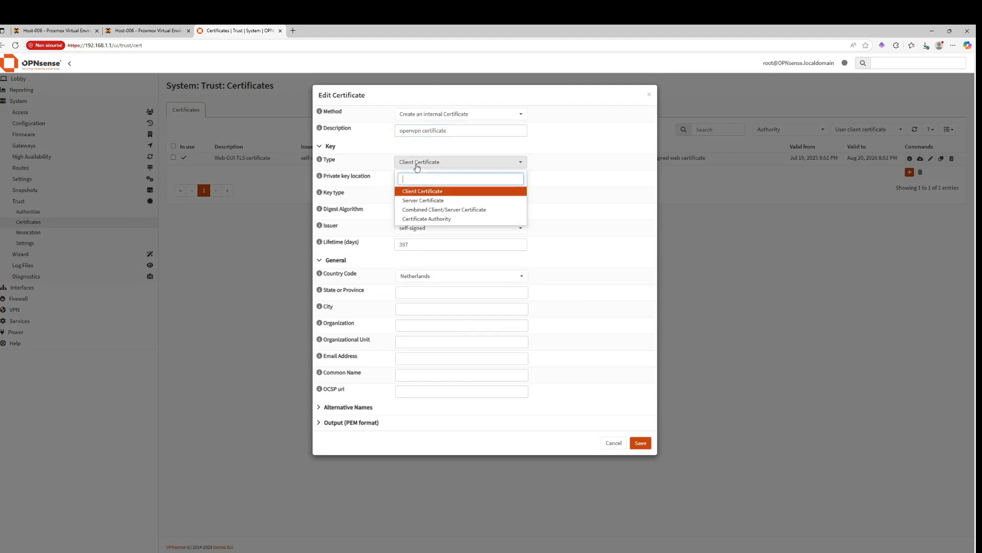
{"action": "left_click", "coordinate": [409, 200]}
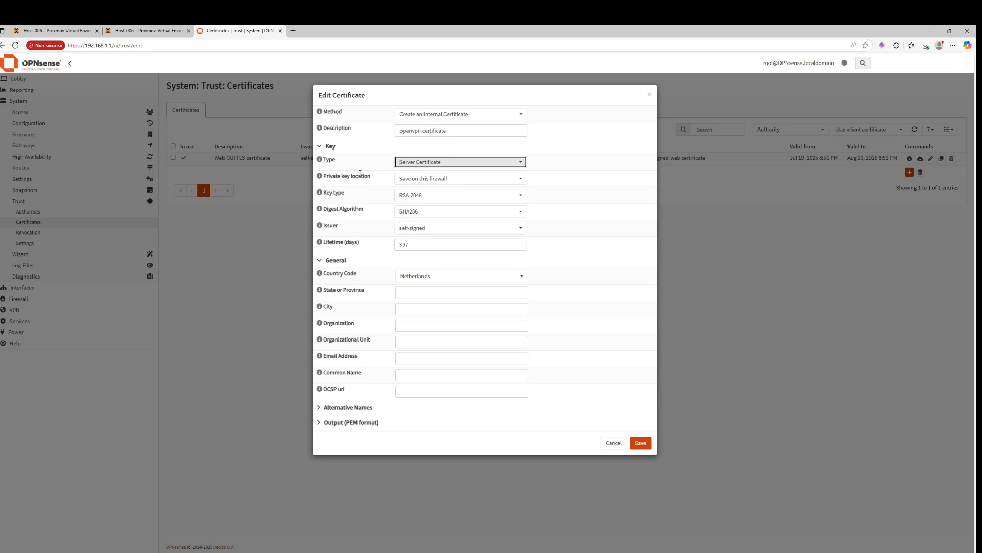
{"action": "left_click", "coordinate": [406, 197]}
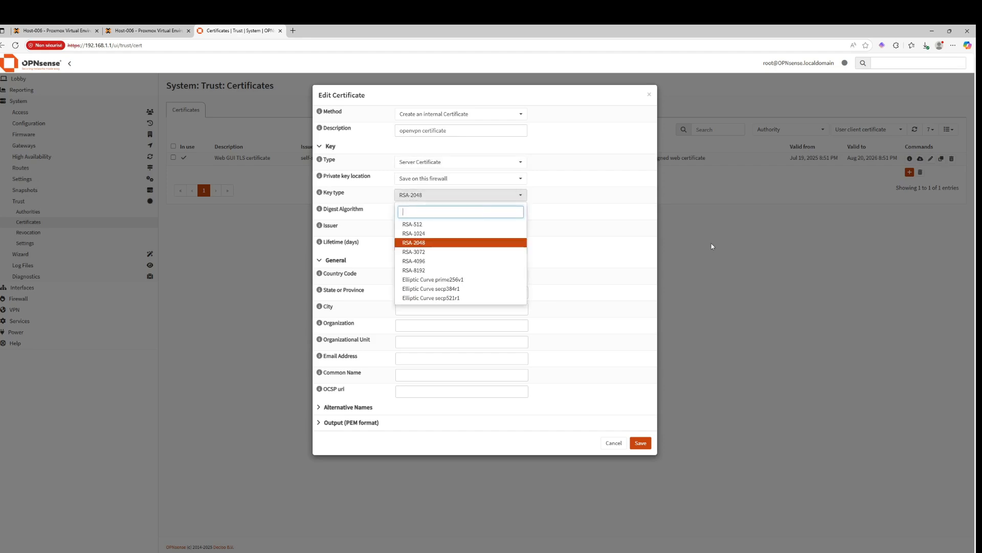
{"action": "left_click", "coordinate": [642, 257]}
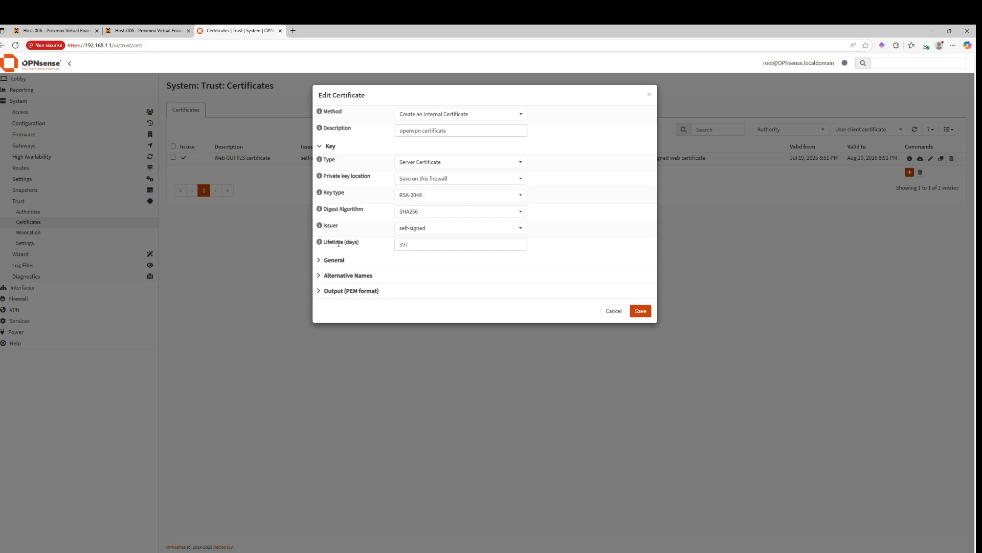
{"action": "left_click", "coordinate": [320, 261]}
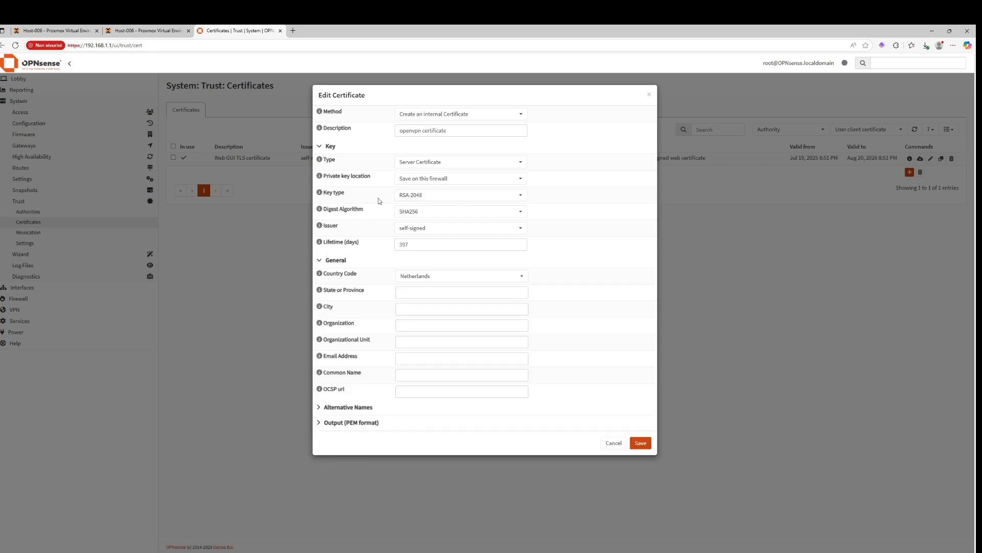
Set the certificate's issuer to root ca
{"action": "left_click", "coordinate": [453, 232]}
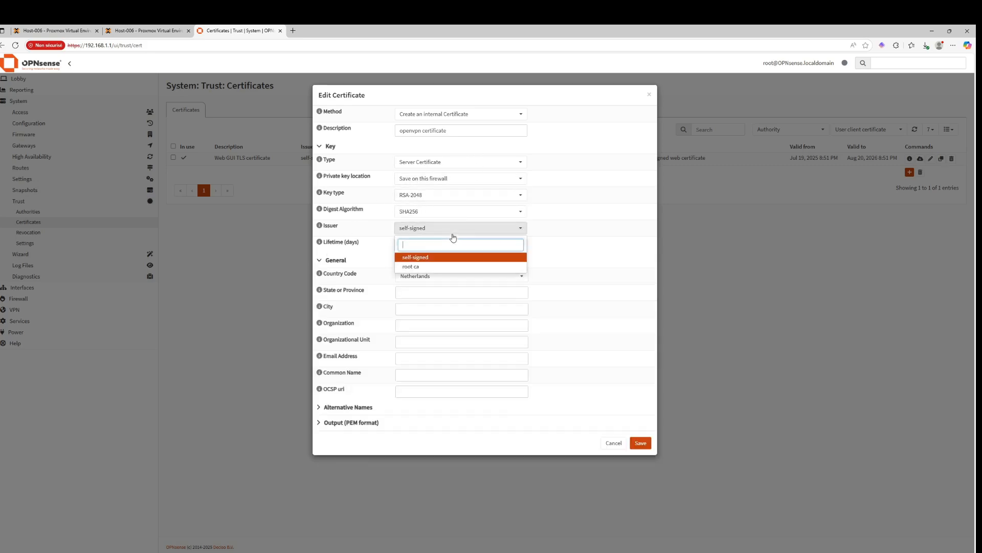
{"action": "left_click", "coordinate": [442, 267]}
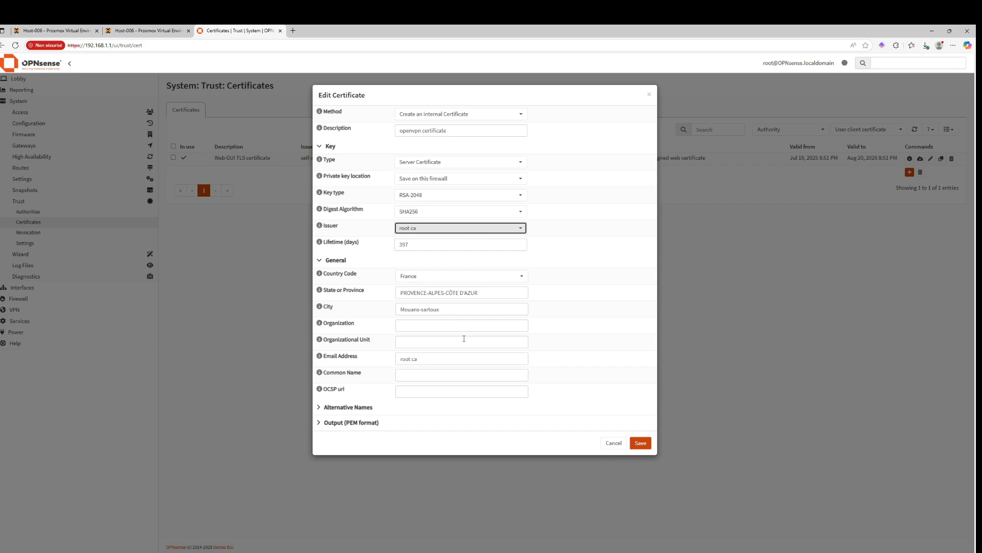
{"action": "left_click", "coordinate": [399, 374]}
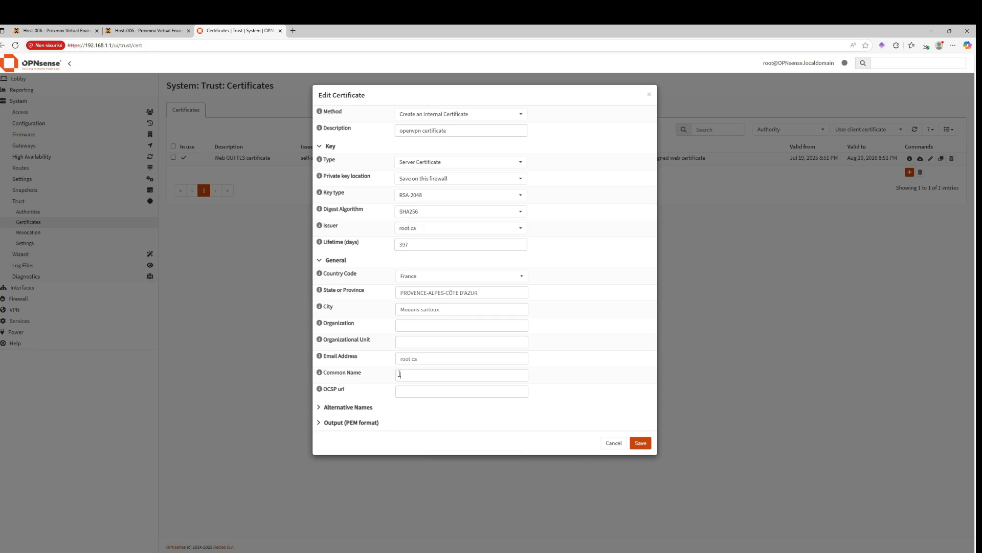
Set the certificate's common name to access.hugosysadmin.fr
{"action": "left_click", "coordinate": [589, 374]}
{"action": "left_click", "coordinate": [464, 374]}
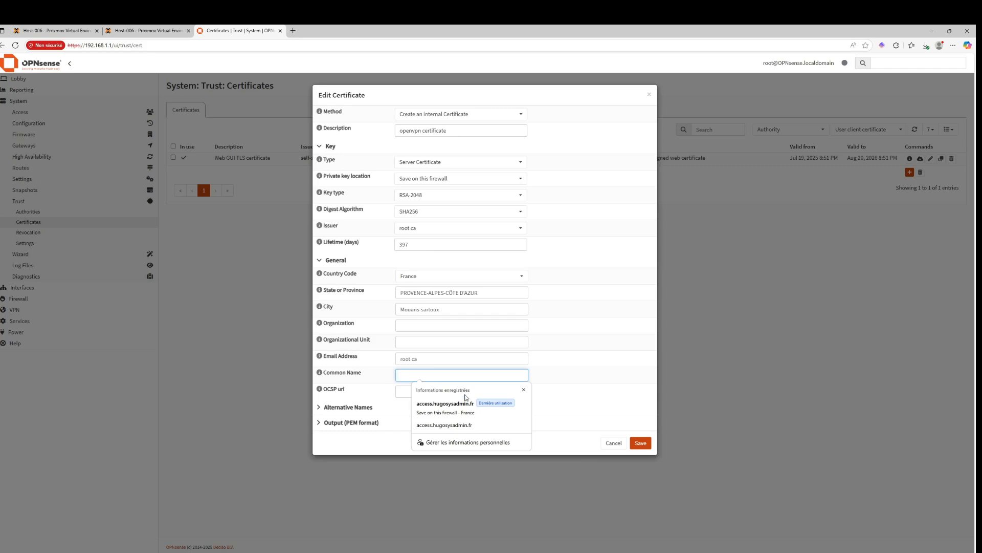
{"action": "left_click", "coordinate": [458, 408]}
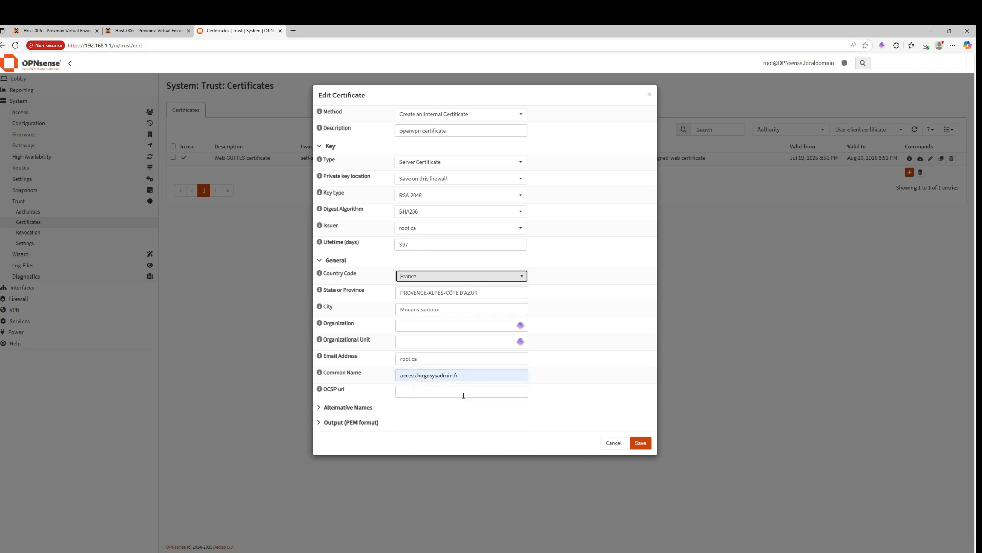
Copy the common name into the DNS domain names alternative name and save the certificate
{"action": "left_click_drag", "start_coordinate": [459, 373], "coordinate": [397, 362]}
{"action": "key", "text": "ctrl+c"}
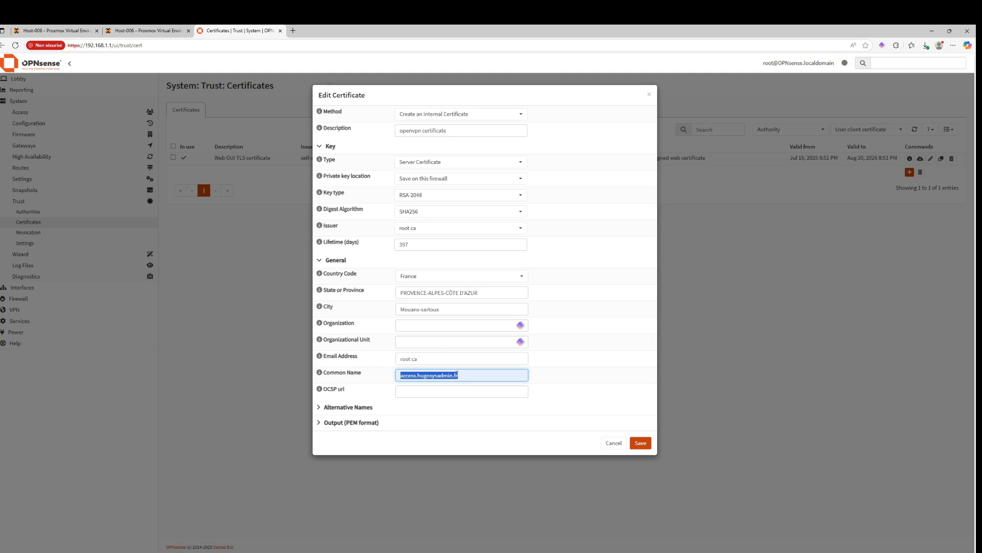
{"action": "left_click", "coordinate": [321, 408]}
{"action": "key", "text": "Tab"}
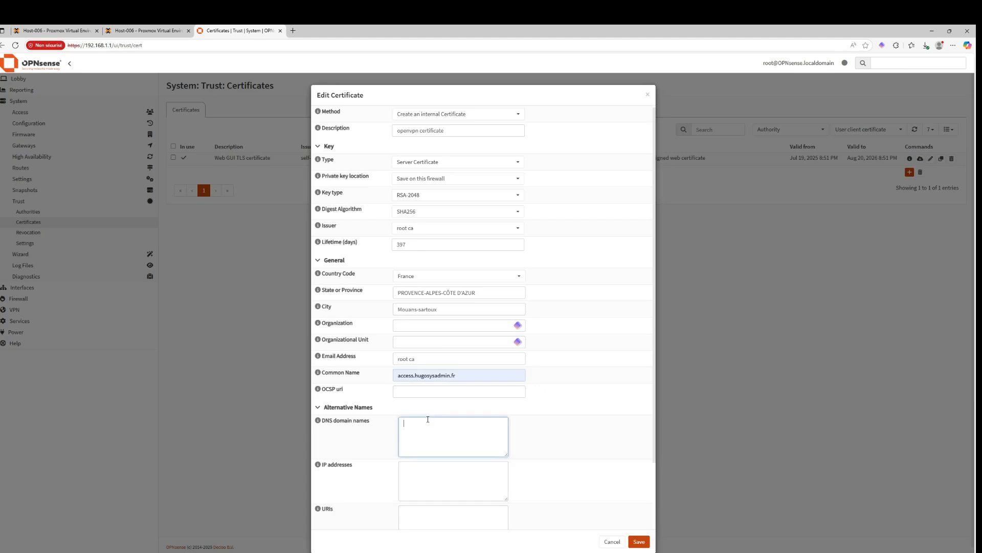
{"action": "key", "text": "ctrl+v"}
{"action": "scroll", "coordinate": [432, 411], "scroll_direction": "down", "scroll_amount": 2}
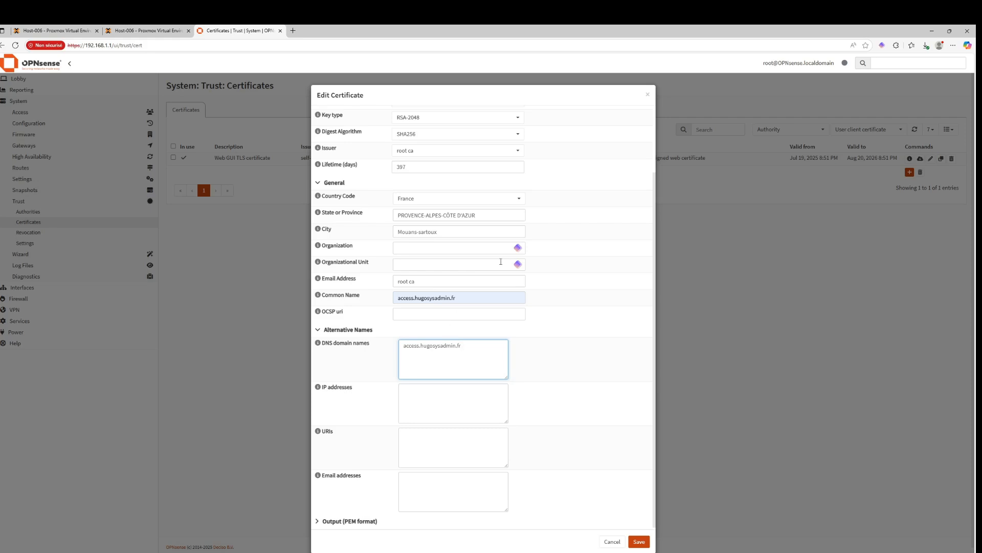
{"action": "scroll", "coordinate": [586, 491], "scroll_direction": "down", "scroll_amount": 1}
{"action": "left_click", "coordinate": [639, 533]}
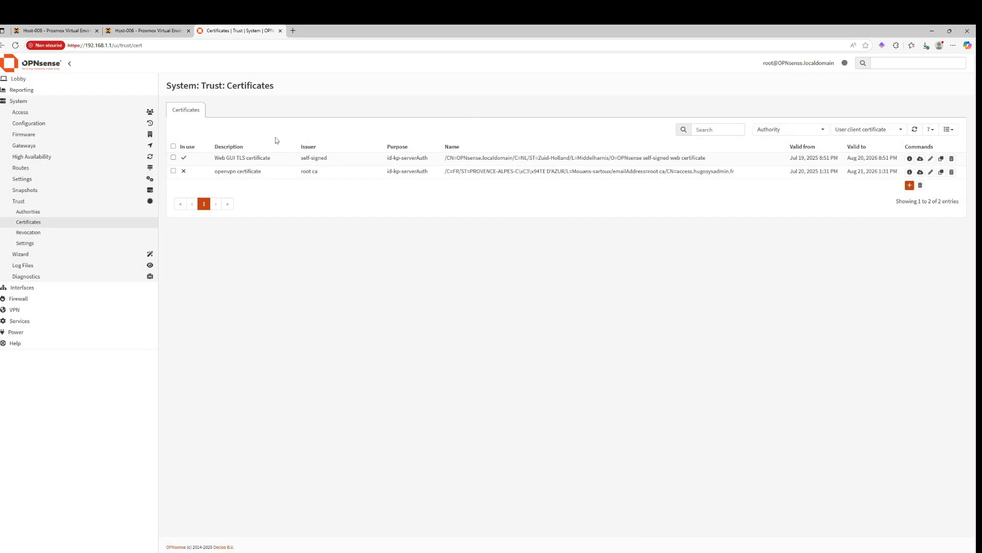
Open the OpenVPN instances page and add a new server instance described as server open vpn
{"action": "left_click", "coordinate": [76, 310]}
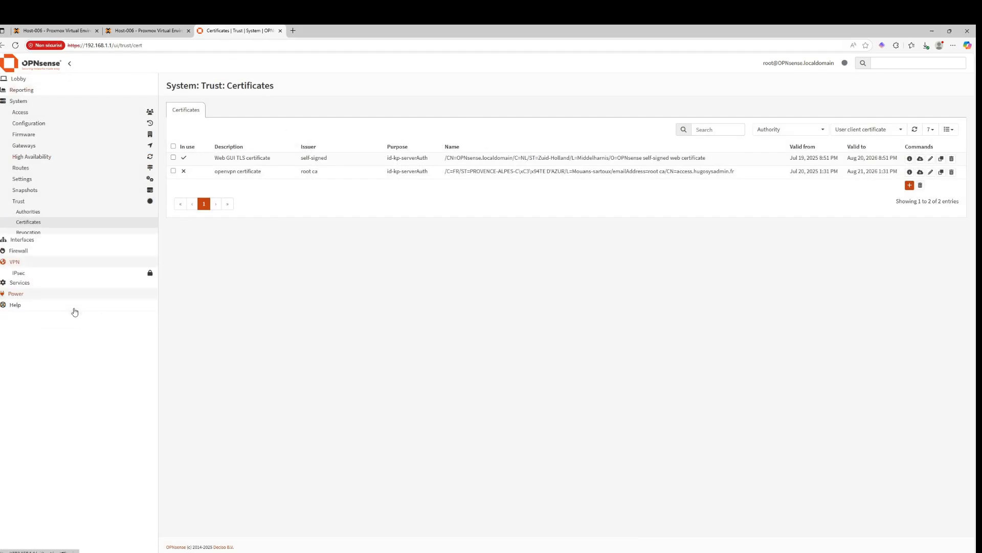
{"action": "left_click", "coordinate": [31, 156]}
{"action": "left_click", "coordinate": [26, 166]}
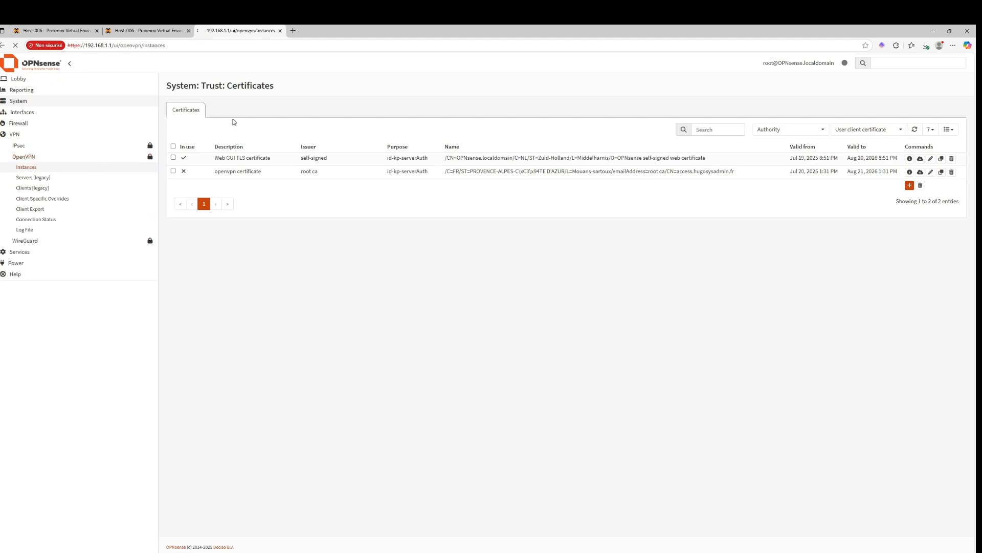
{"action": "left_click", "coordinate": [932, 170]}
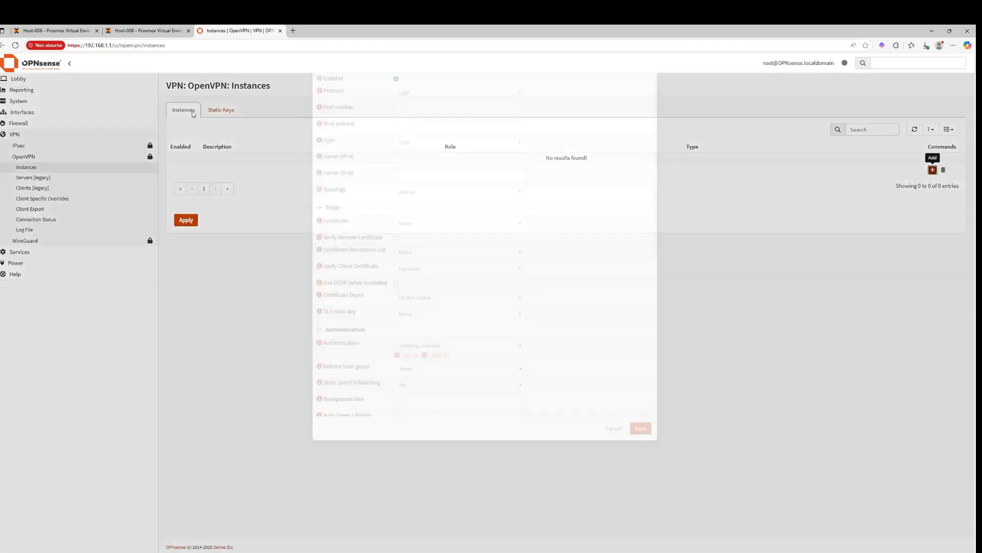
{"action": "left_click", "coordinate": [443, 159]}
{"action": "left_click", "coordinate": [435, 185]}
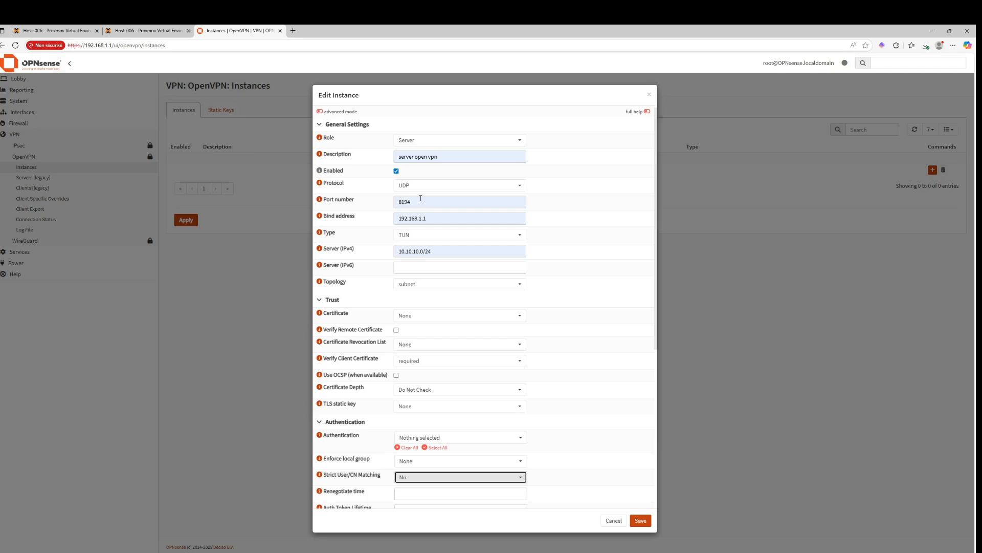
Read the help for the port number and check the protocol setting of the instance
{"action": "left_click", "coordinate": [318, 200]}
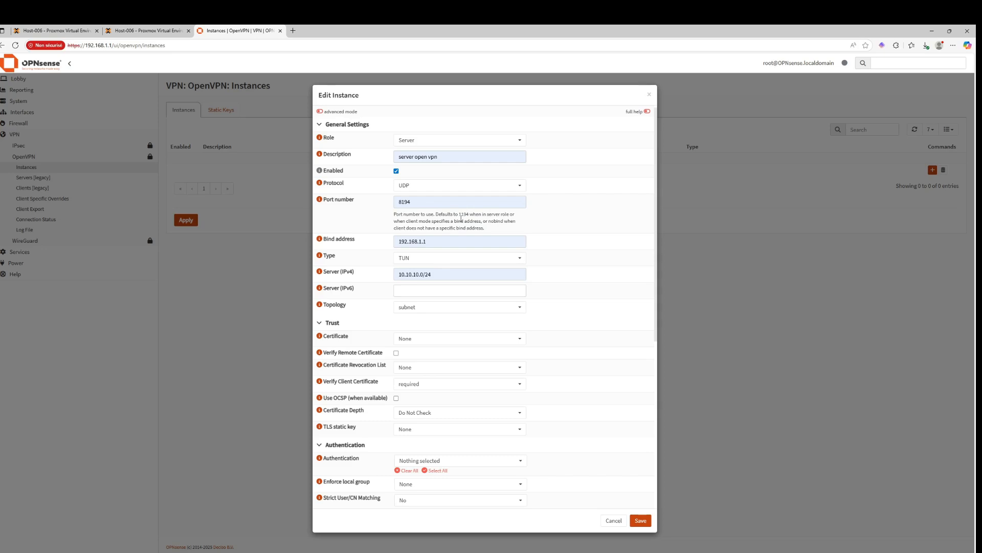
{"action": "left_click", "coordinate": [449, 185]}
{"action": "left_click", "coordinate": [603, 201]}
Try switching the instance type to TAP, then revert it to TUN
{"action": "left_click", "coordinate": [405, 258]}
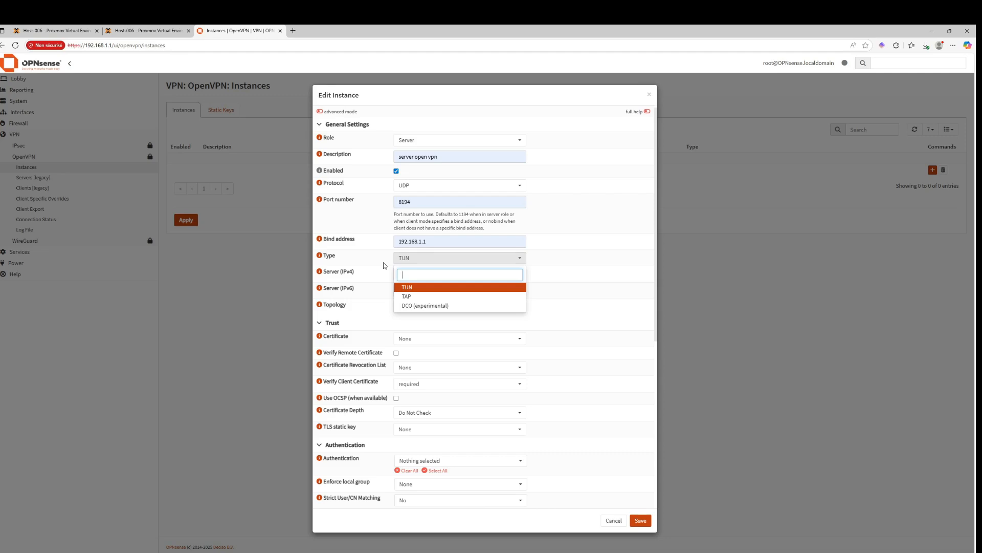
{"action": "left_click", "coordinate": [381, 266]}
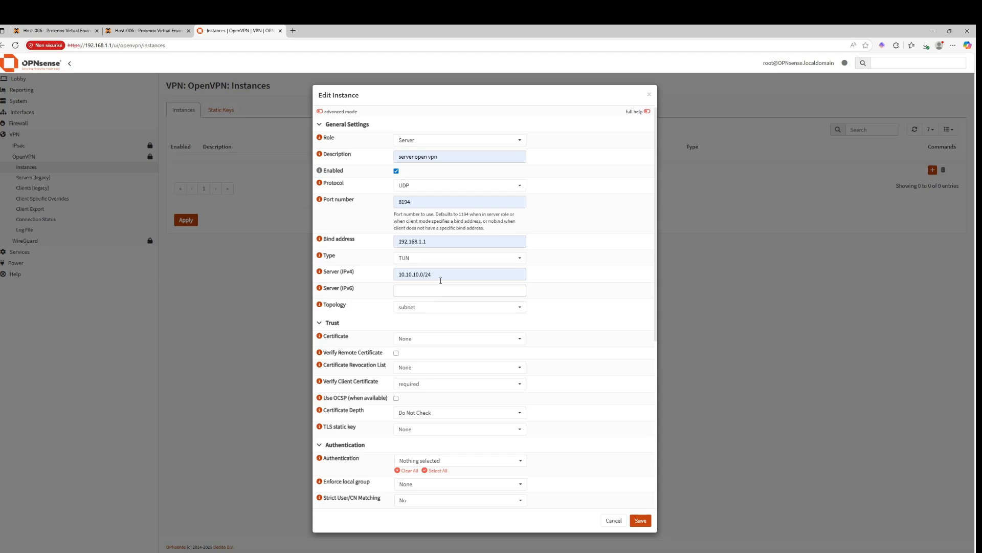
{"action": "left_click", "coordinate": [441, 258]}
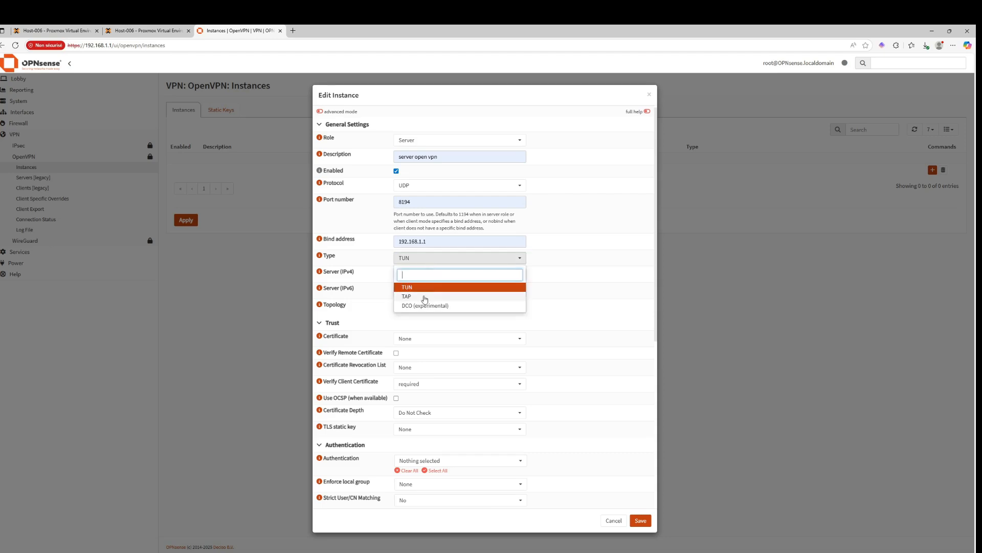
{"action": "left_click", "coordinate": [425, 297]}
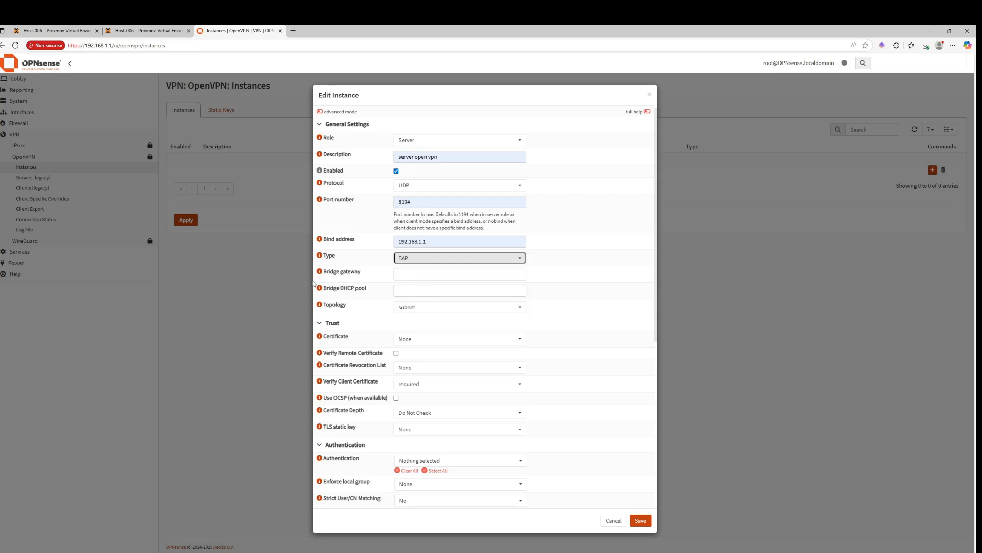
{"action": "left_click", "coordinate": [397, 261]}
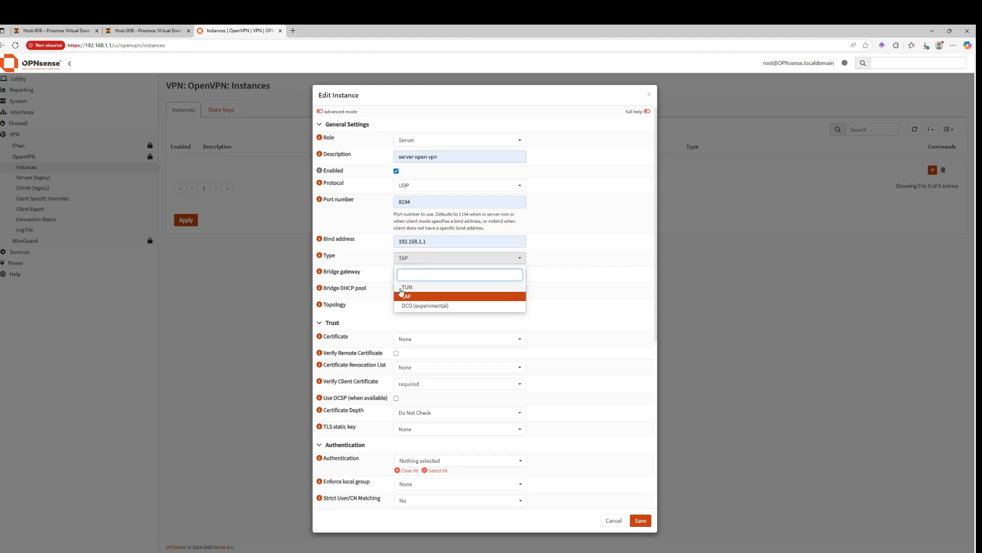
{"action": "left_click", "coordinate": [407, 287]}
{"action": "left_click", "coordinate": [419, 260]}
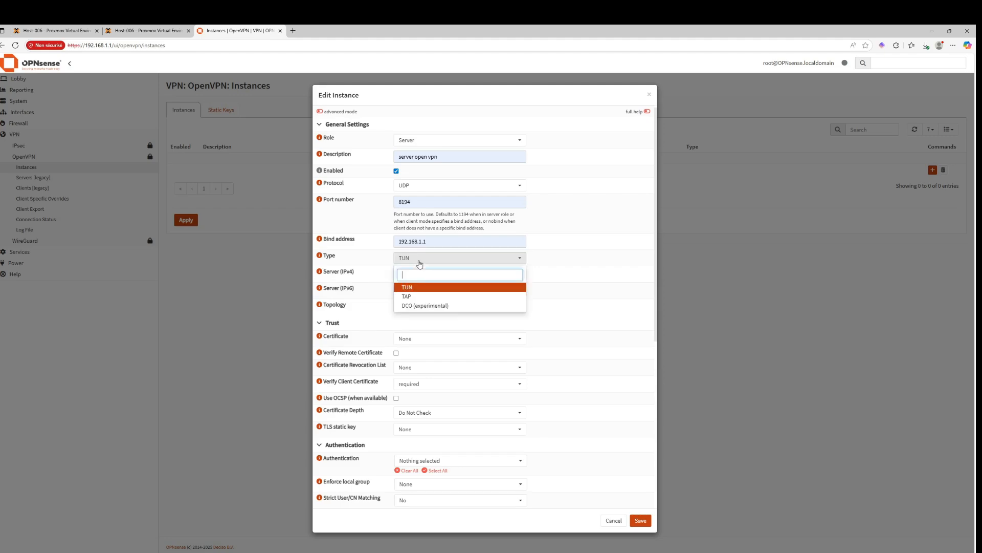
{"action": "left_click", "coordinate": [407, 296]}
{"action": "left_click", "coordinate": [319, 273]}
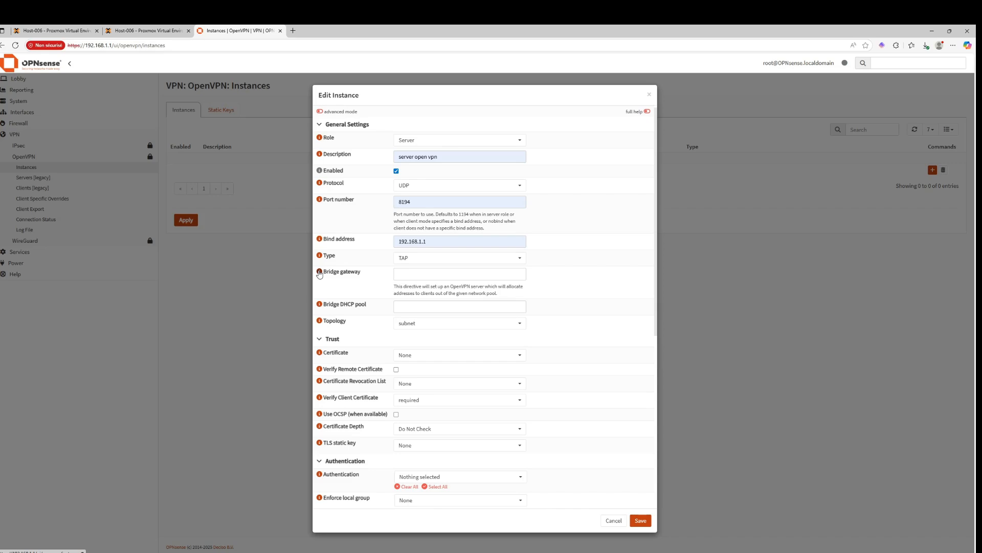
{"action": "left_click", "coordinate": [416, 260]}
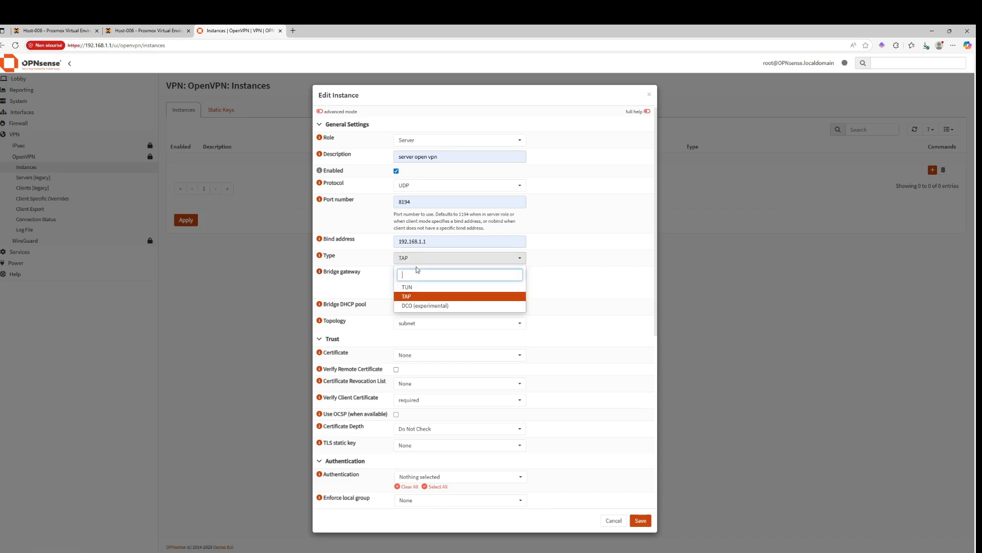
{"action": "left_click", "coordinate": [408, 287]}
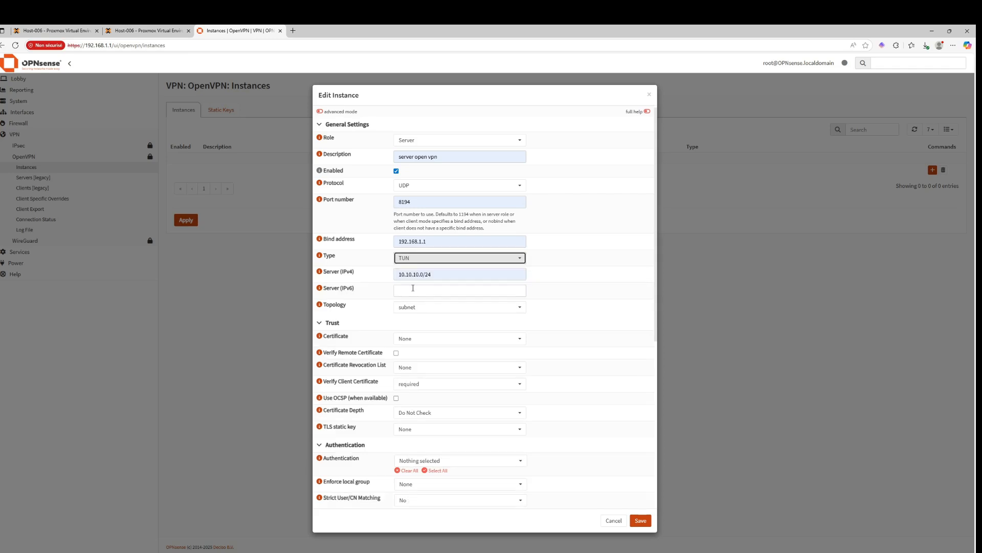
Review the server IPv4 network, the topology options and the bind address of the instance
{"action": "left_click", "coordinate": [443, 273]}
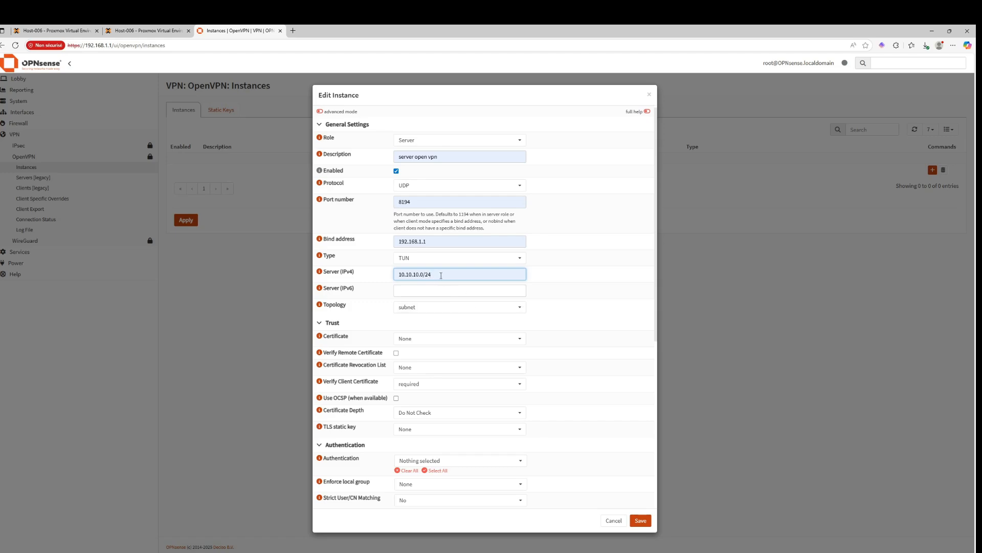
{"action": "left_click", "coordinate": [455, 308]}
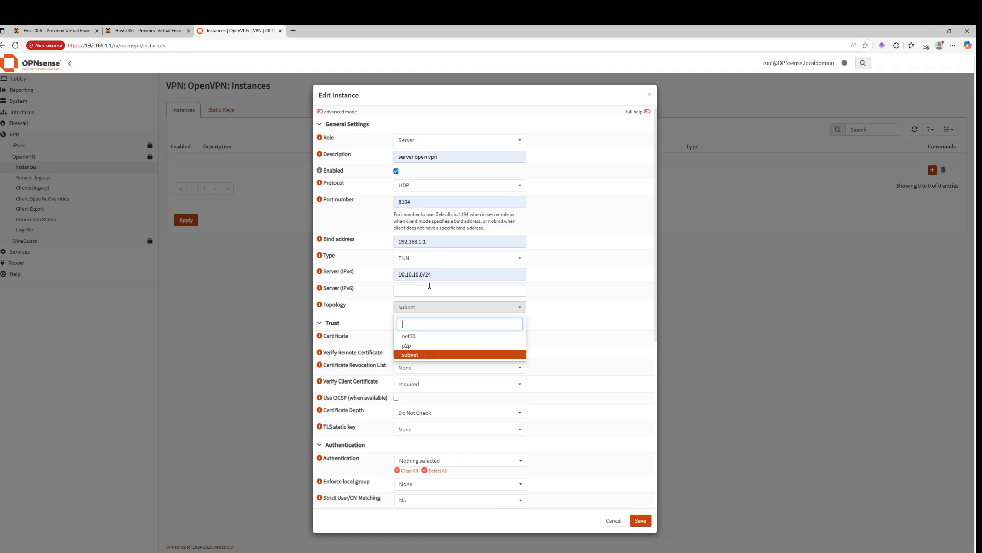
{"action": "left_click", "coordinate": [446, 275]}
{"action": "left_click_drag", "start_coordinate": [445, 274], "coordinate": [371, 275]}
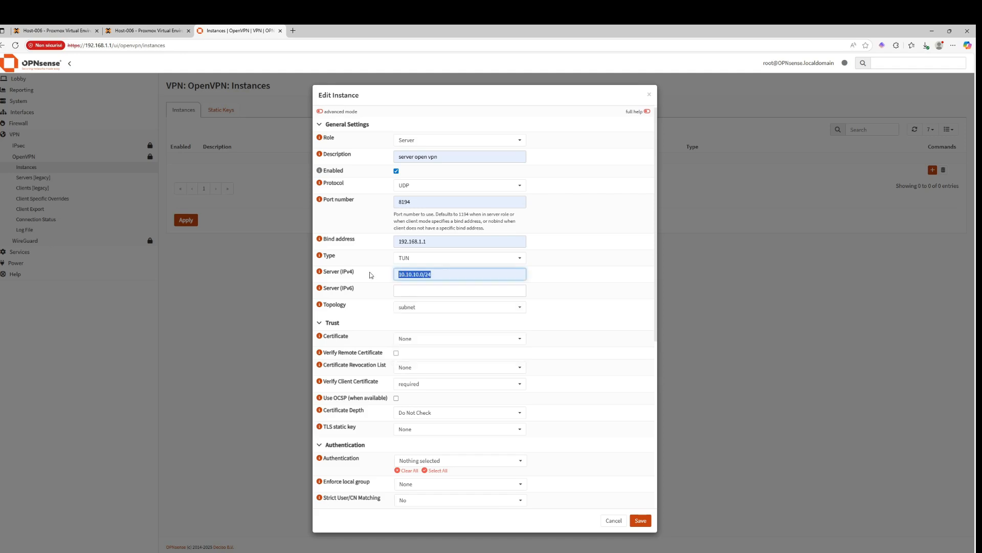
{"action": "left_click", "coordinate": [462, 276]}
{"action": "left_click", "coordinate": [412, 310]}
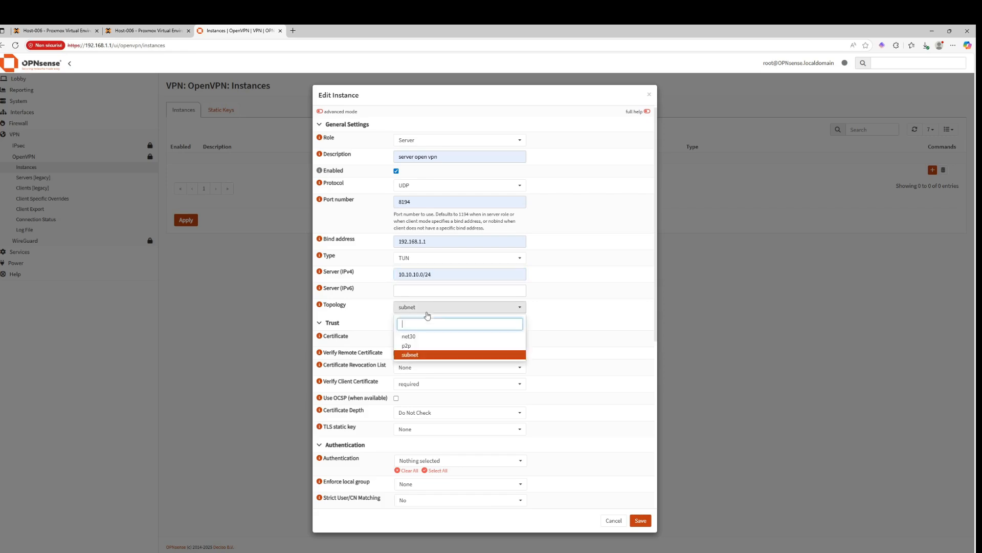
{"action": "left_click", "coordinate": [354, 301]}
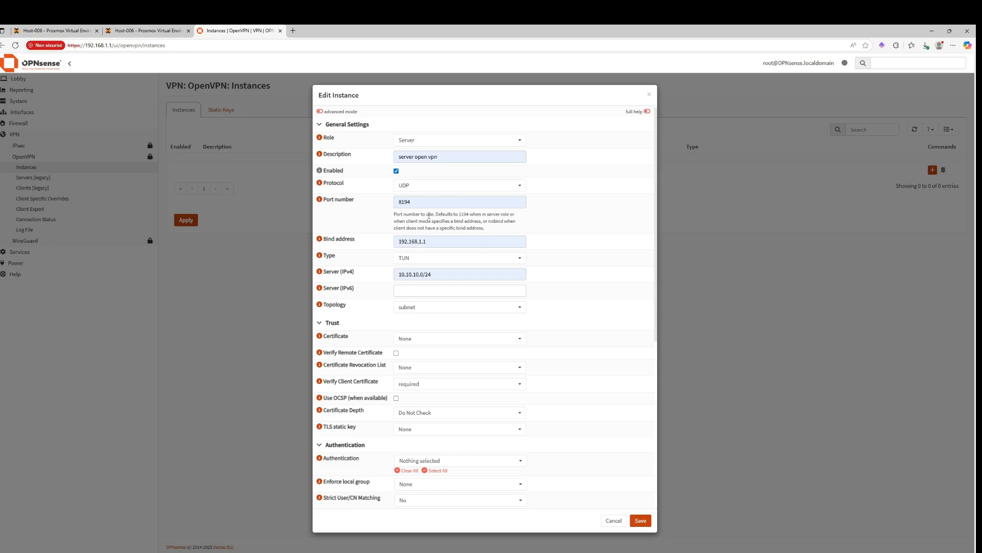
{"action": "left_click", "coordinate": [431, 239]}
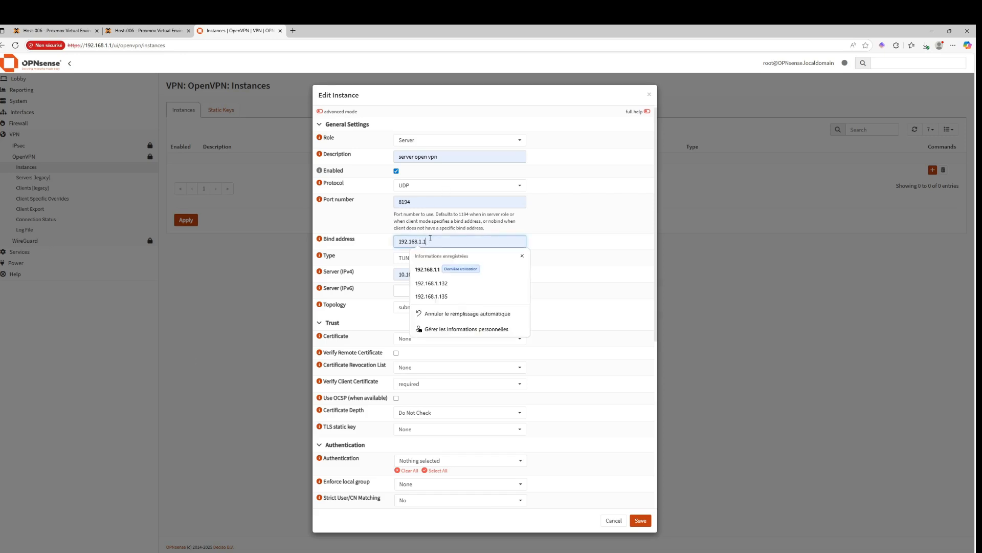
{"action": "left_click", "coordinate": [621, 276]}
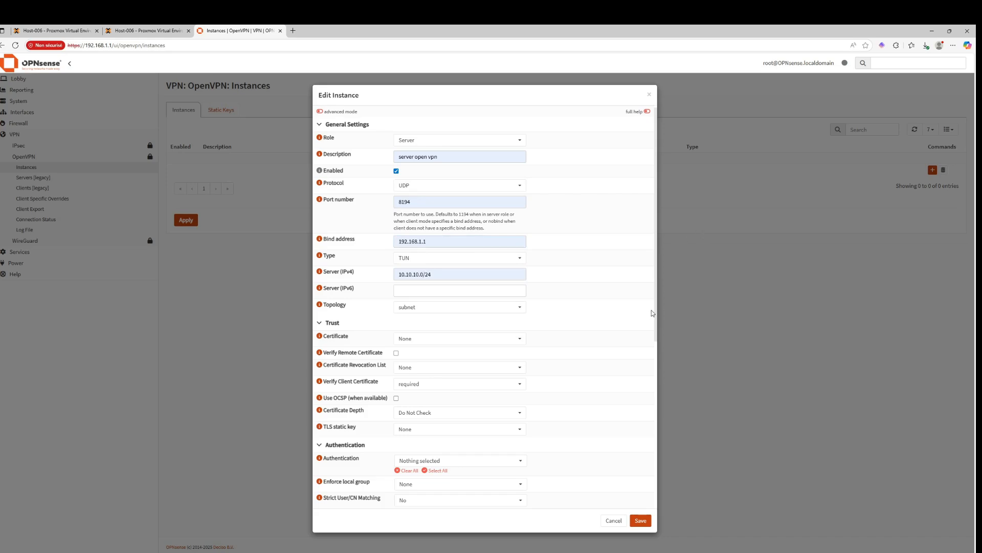
Set the instance's certificate to openvpn certificate
{"action": "left_click", "coordinate": [405, 339]}
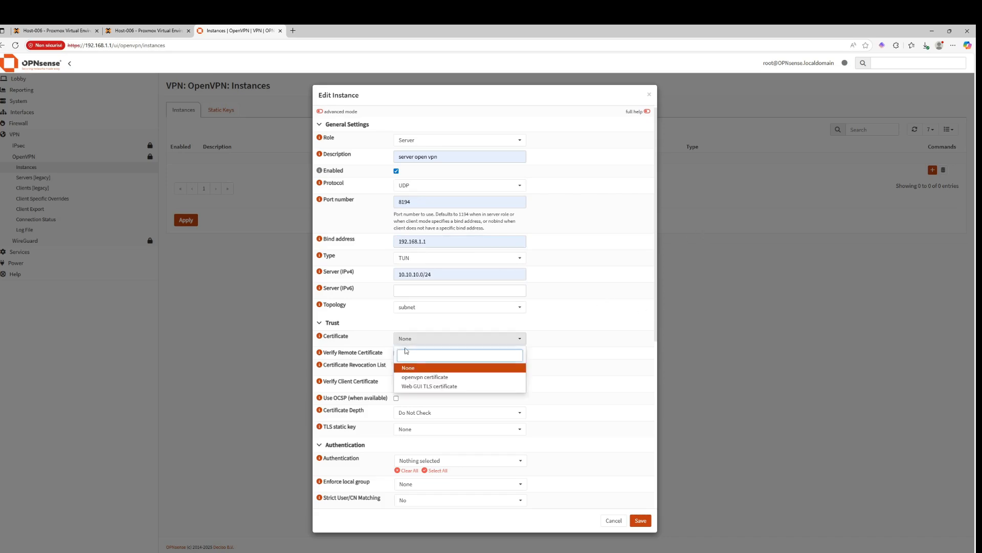
{"action": "left_click", "coordinate": [424, 377]}
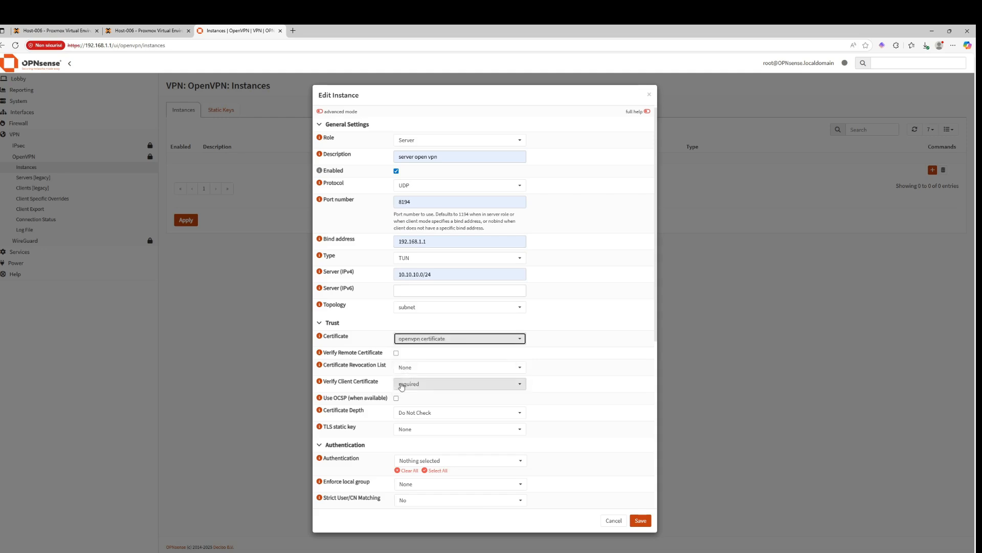
Read the help for the trust options such as Verify Remote Certificate, revocation list and client certificate verification
{"action": "left_click", "coordinate": [319, 353]}
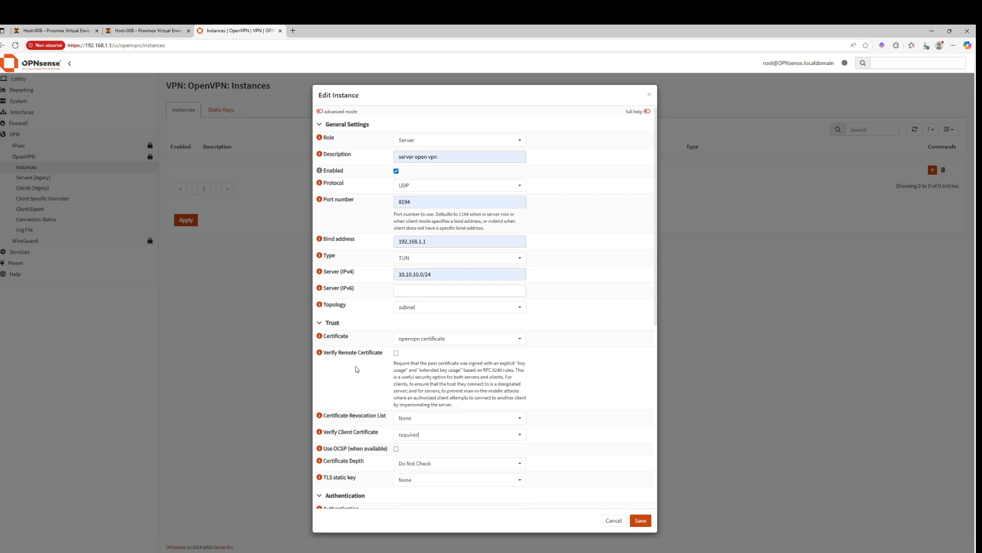
{"action": "left_click", "coordinate": [319, 353]}
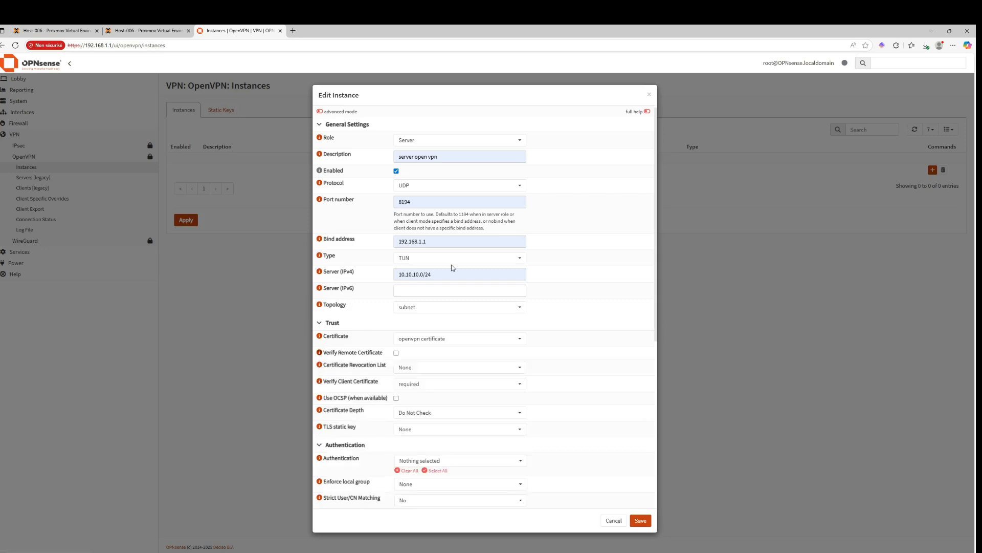
{"action": "left_click", "coordinate": [319, 365]}
{"action": "left_click", "coordinate": [319, 365]}
{"action": "left_click", "coordinate": [437, 384]}
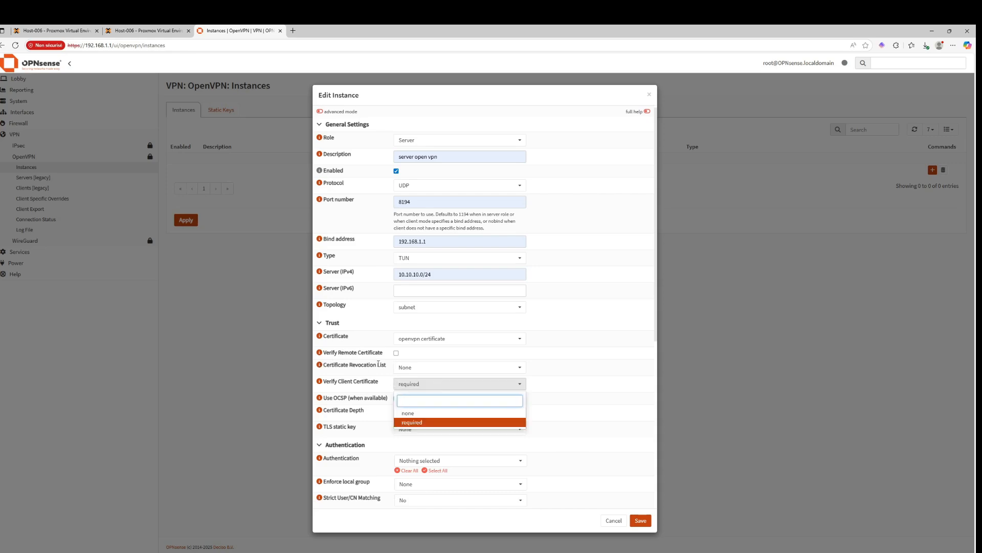
{"action": "left_click", "coordinate": [345, 352]}
{"action": "left_click", "coordinate": [320, 353]}
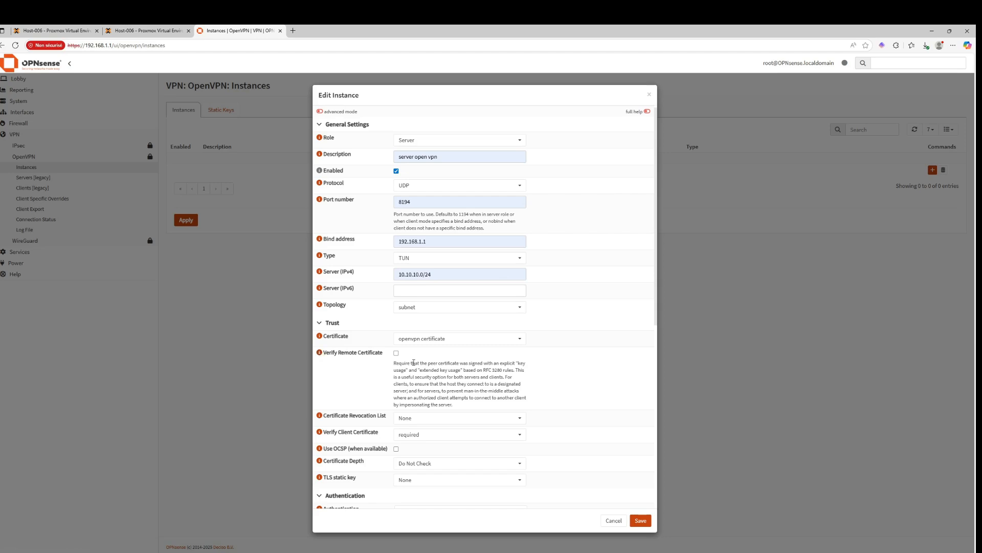
{"action": "left_click_drag", "start_coordinate": [412, 363], "coordinate": [450, 362]}
{"action": "left_click", "coordinate": [319, 353]}
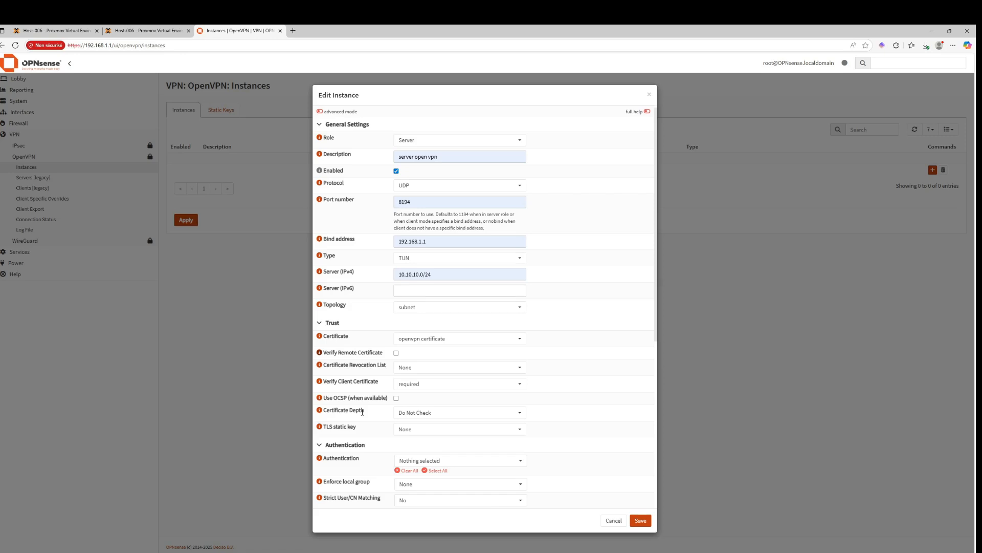
Set the instance's authentication to Local Database
{"action": "scroll", "coordinate": [368, 406], "scroll_direction": "down", "scroll_amount": 3}
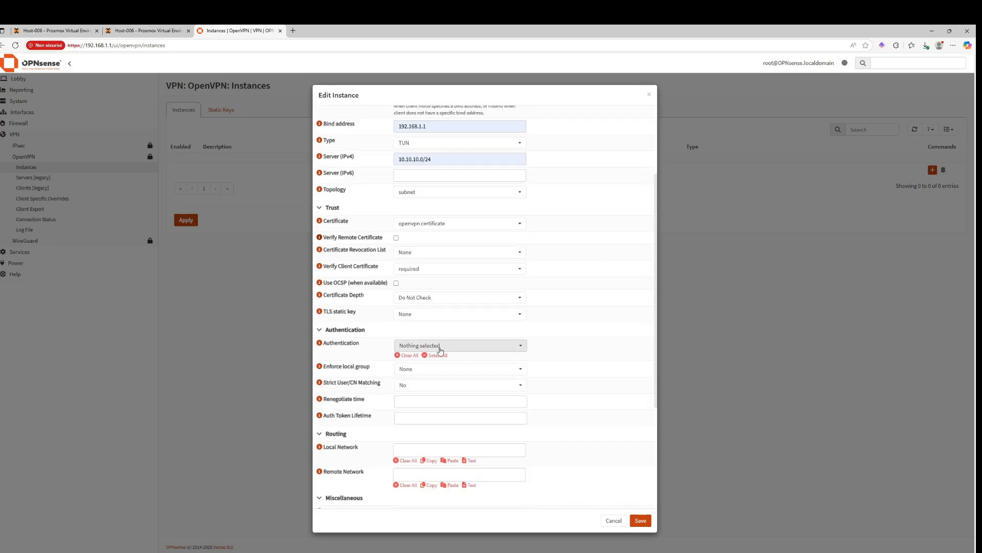
{"action": "left_click", "coordinate": [432, 345]}
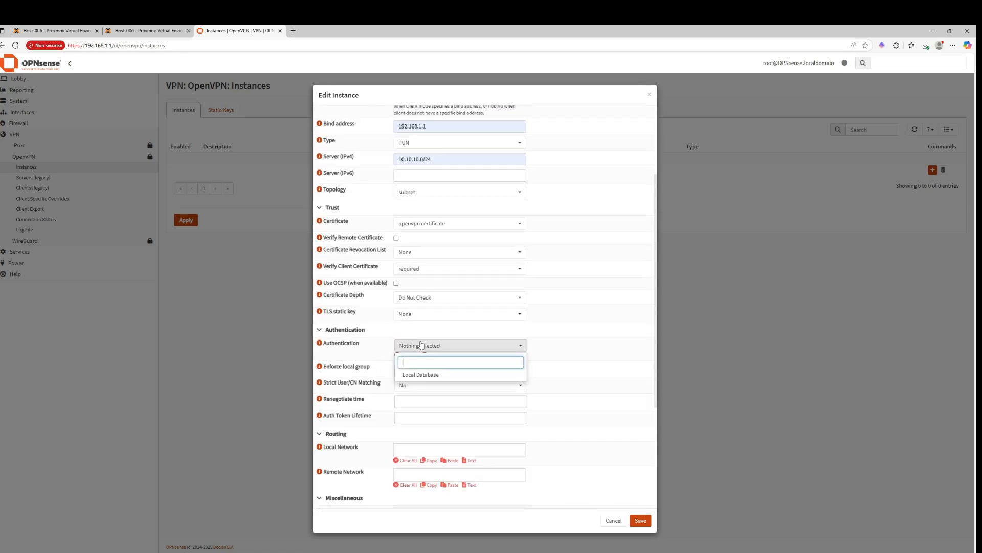
{"action": "left_click", "coordinate": [412, 375]}
{"action": "left_click", "coordinate": [576, 389]}
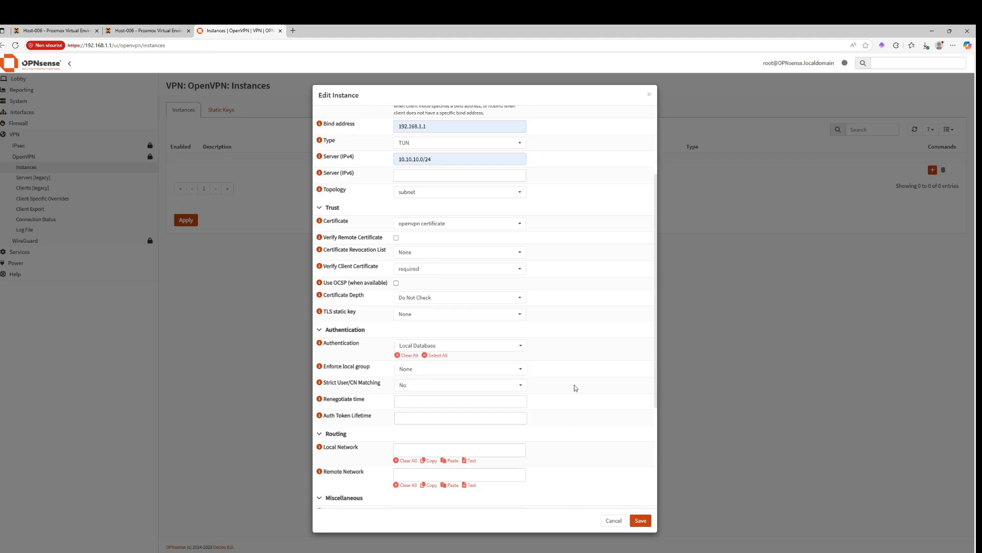
Review the Enforce local group choices and the help for Auth Token Lifetime
{"action": "scroll", "coordinate": [491, 397], "scroll_direction": "down", "scroll_amount": 1}
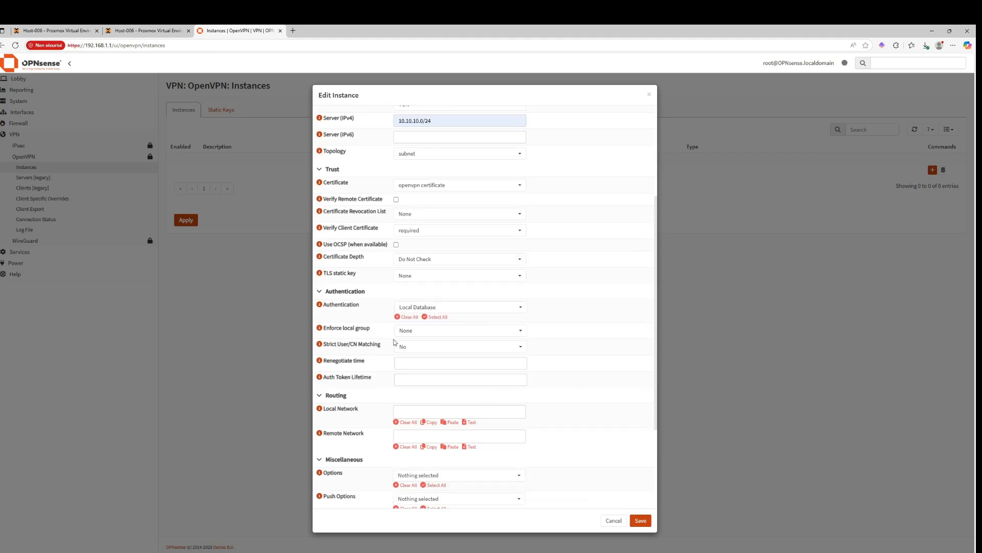
{"action": "left_click", "coordinate": [412, 330]}
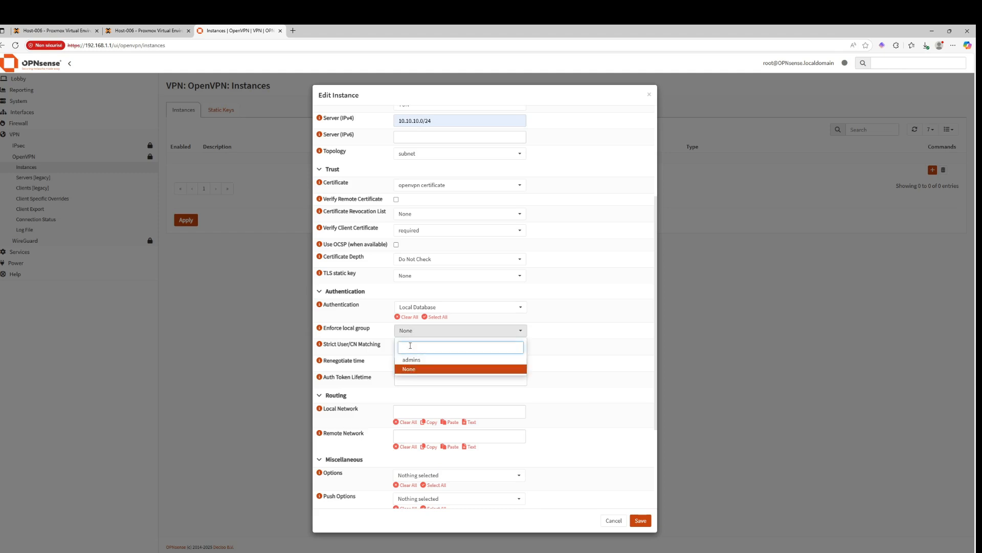
{"action": "left_click", "coordinate": [624, 360]}
{"action": "scroll", "coordinate": [438, 395], "scroll_direction": "down", "scroll_amount": 1}
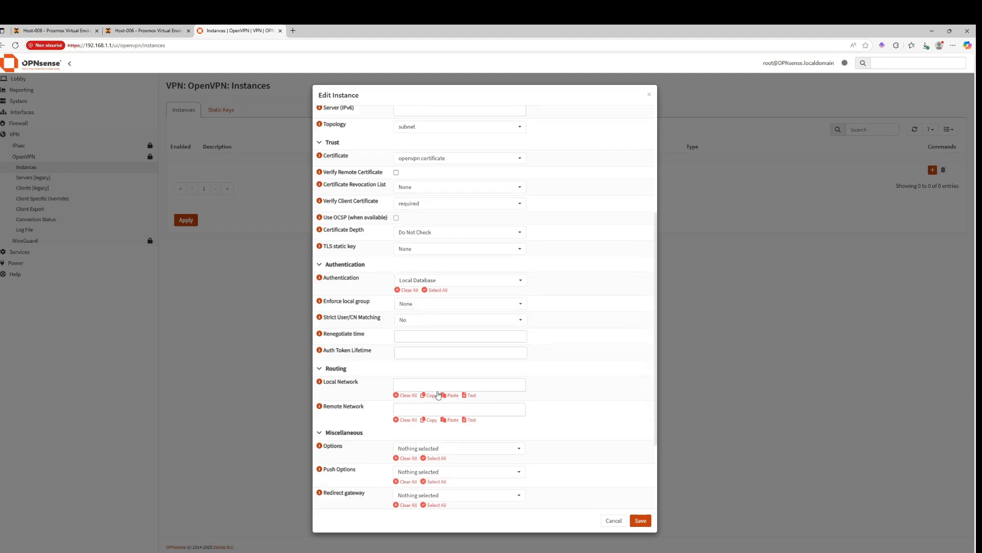
{"action": "left_click", "coordinate": [319, 339]}
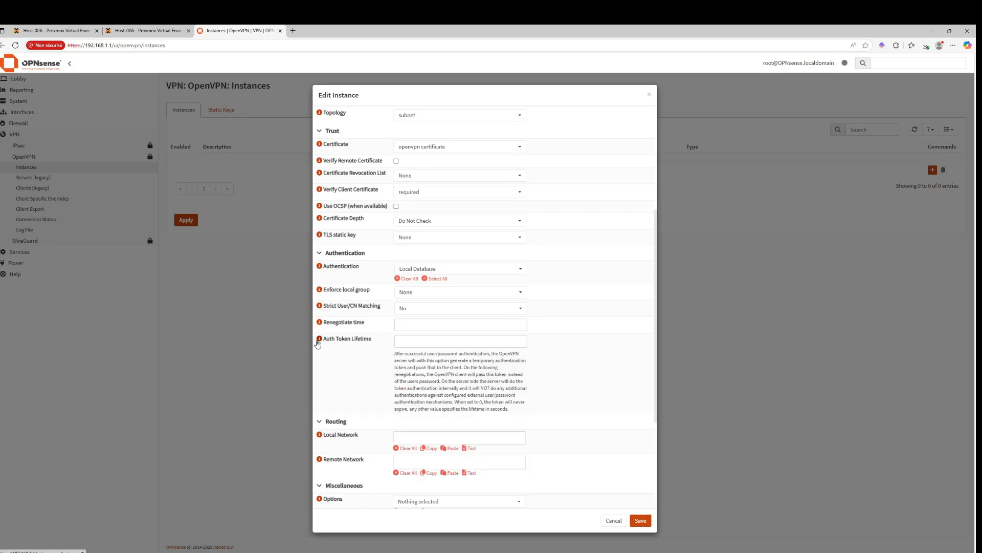
{"action": "scroll", "coordinate": [333, 353], "scroll_direction": "down", "scroll_amount": 2}
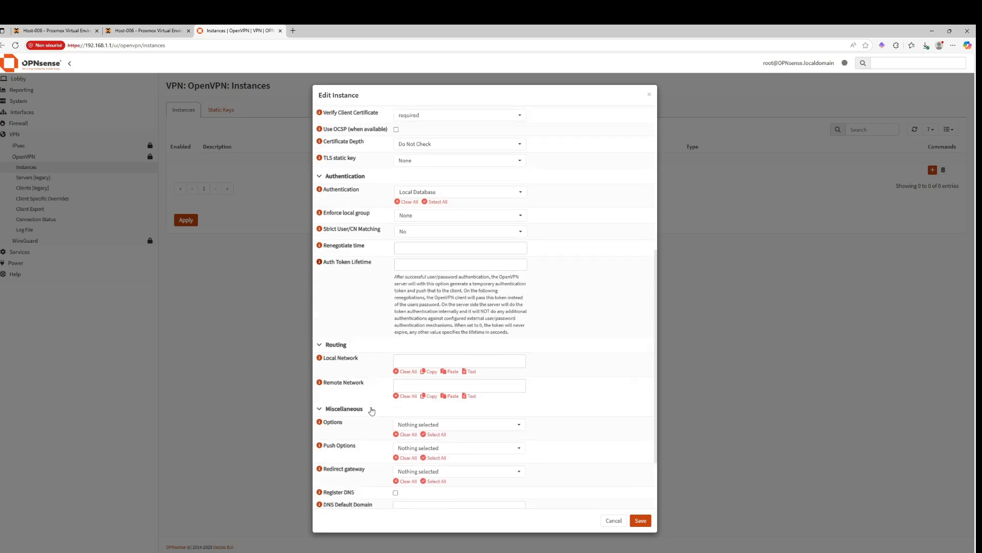
Set the instance's local network to 192.168.1.0/24 and its remote network to 0.0.0.0/0
{"action": "left_click", "coordinate": [416, 361]}
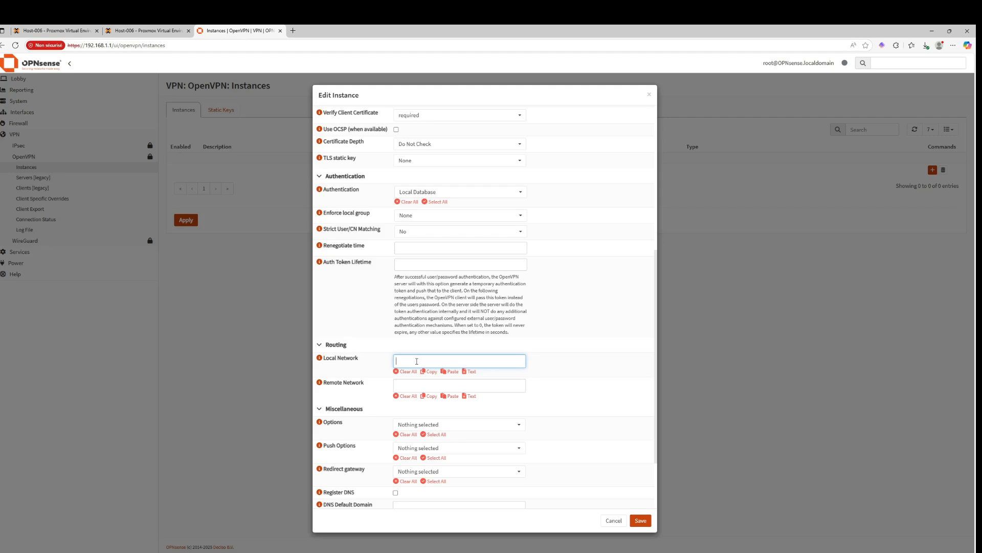
{"action": "type", "text": "192.168.1.0/24"}
{"action": "left_click", "coordinate": [320, 385]}
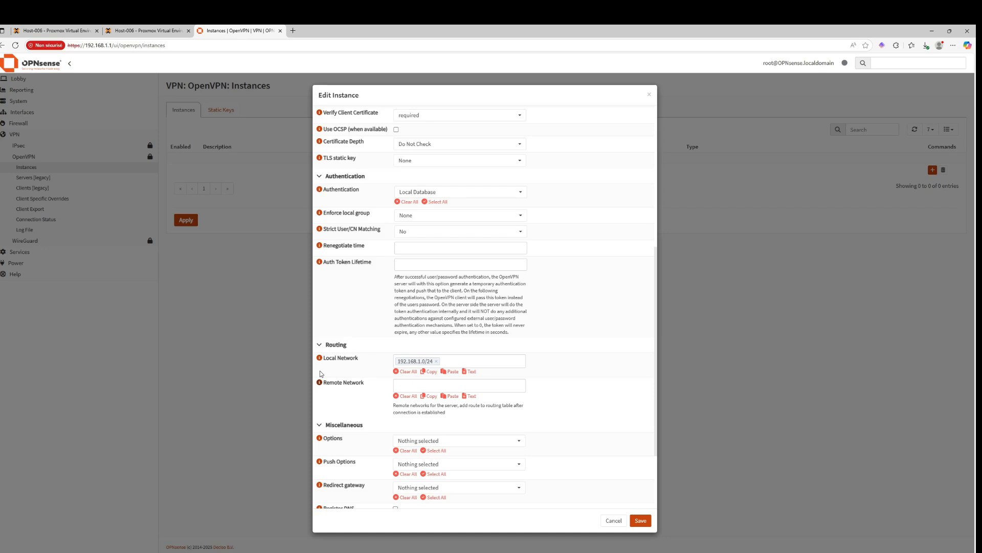
{"action": "left_click", "coordinate": [398, 383]}
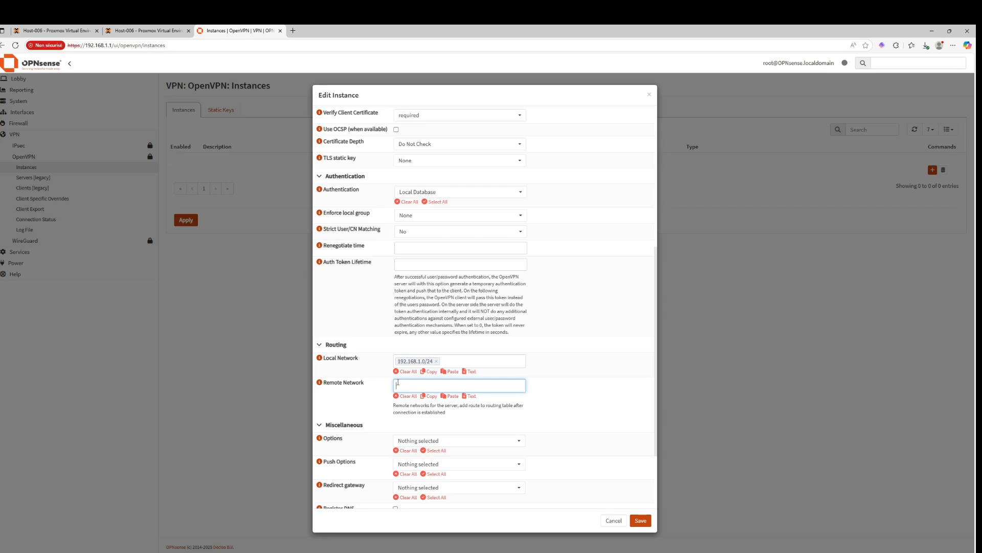
{"action": "type", "text": "0.0.0.0/0"}
{"action": "left_click", "coordinate": [421, 426]}
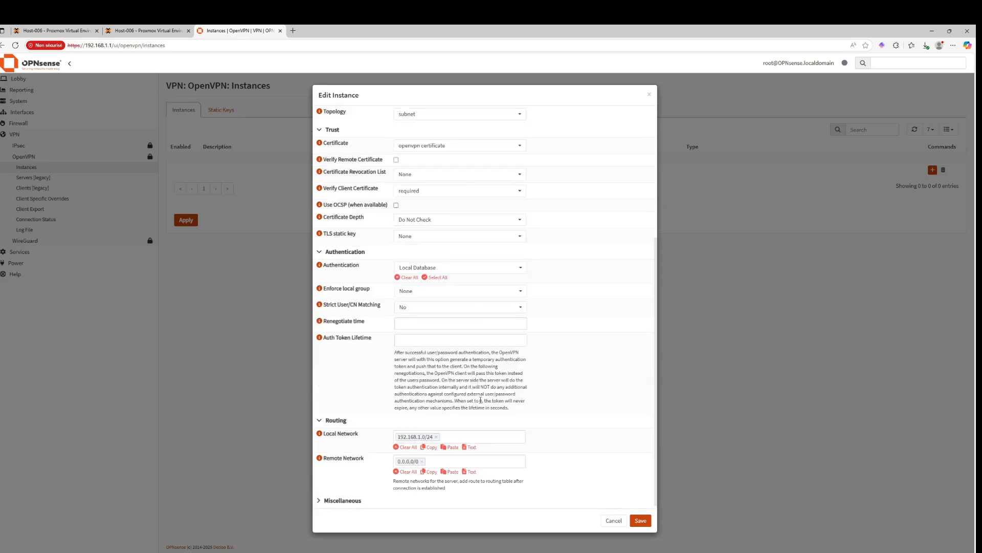
Expand and review the Miscellaneous options, push options and redirect gateway choices
{"action": "left_click", "coordinate": [316, 500]}
{"action": "scroll", "coordinate": [417, 379], "scroll_direction": "down", "scroll_amount": 2}
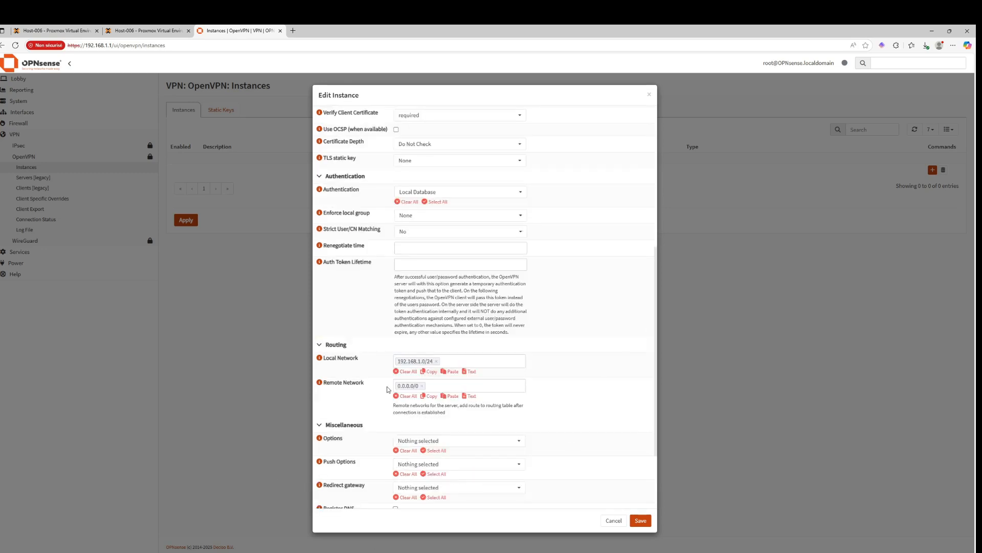
{"action": "left_click", "coordinate": [462, 444]}
{"action": "left_click", "coordinate": [344, 418]}
{"action": "scroll", "coordinate": [375, 445], "scroll_direction": "down", "scroll_amount": 1}
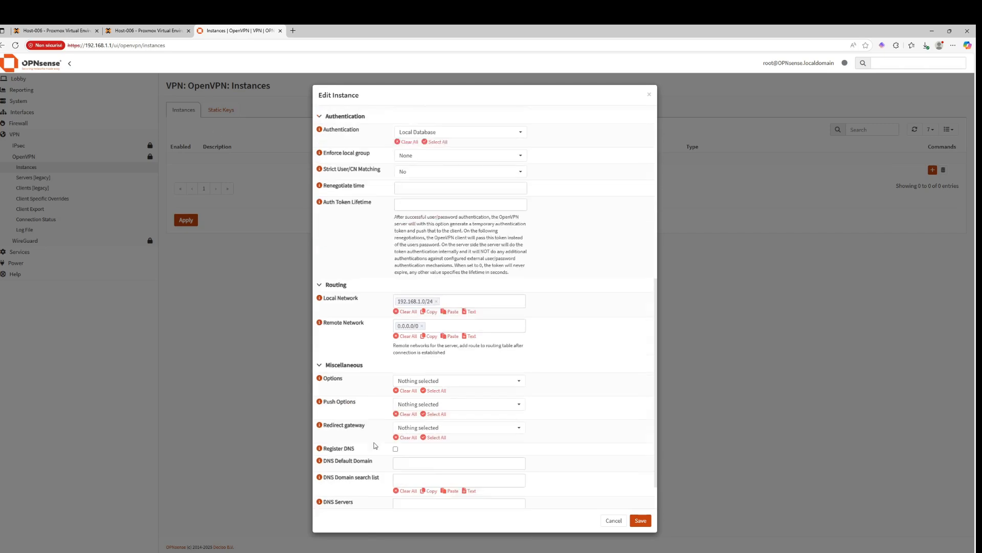
{"action": "scroll", "coordinate": [375, 445], "scroll_direction": "down", "scroll_amount": 1}
{"action": "left_click", "coordinate": [422, 390]}
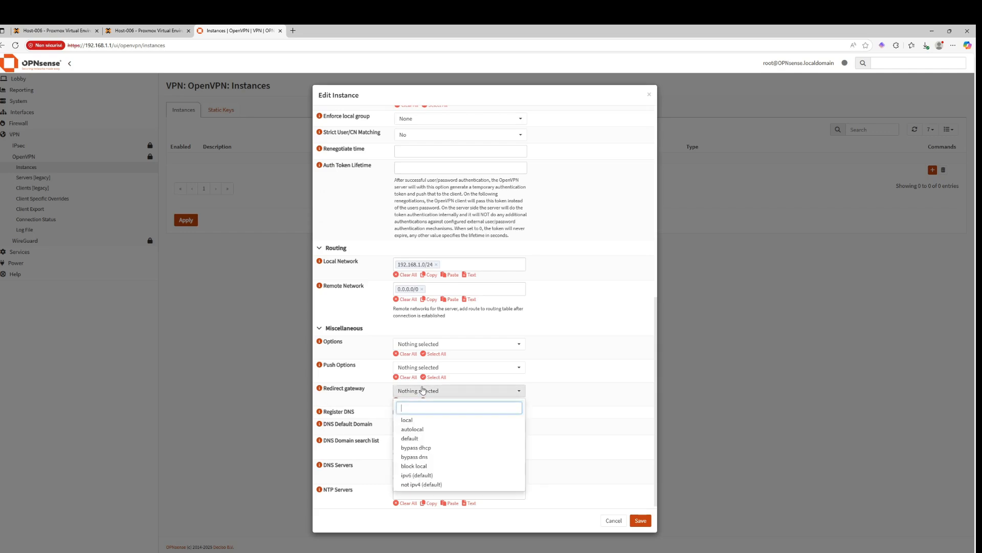
{"action": "left_click", "coordinate": [363, 382]}
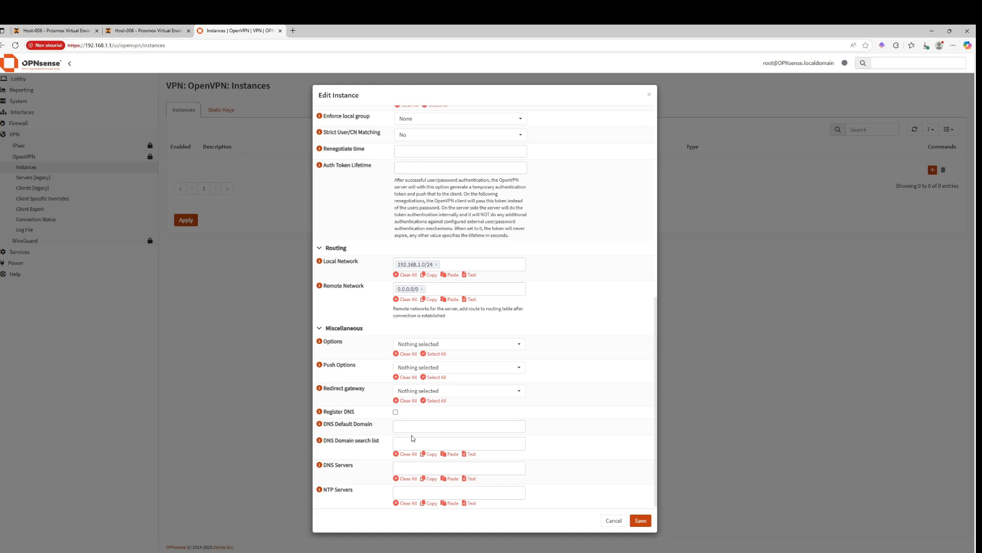
Set the instance's DNS server to 192.168.1.254 and save the instance
{"action": "left_click", "coordinate": [410, 466]}
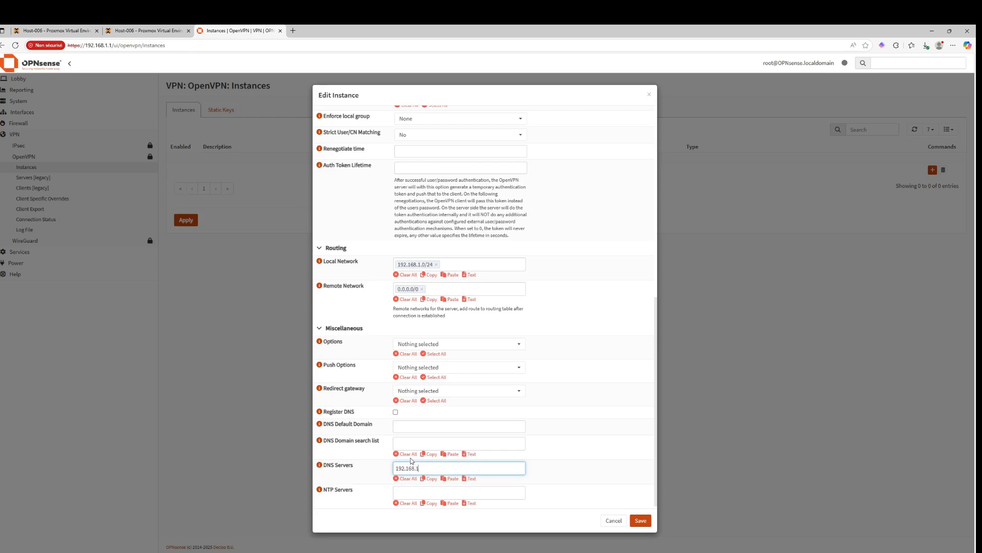
{"action": "type", "text": "192.168.1.254"}
{"action": "left_click", "coordinate": [645, 520]}
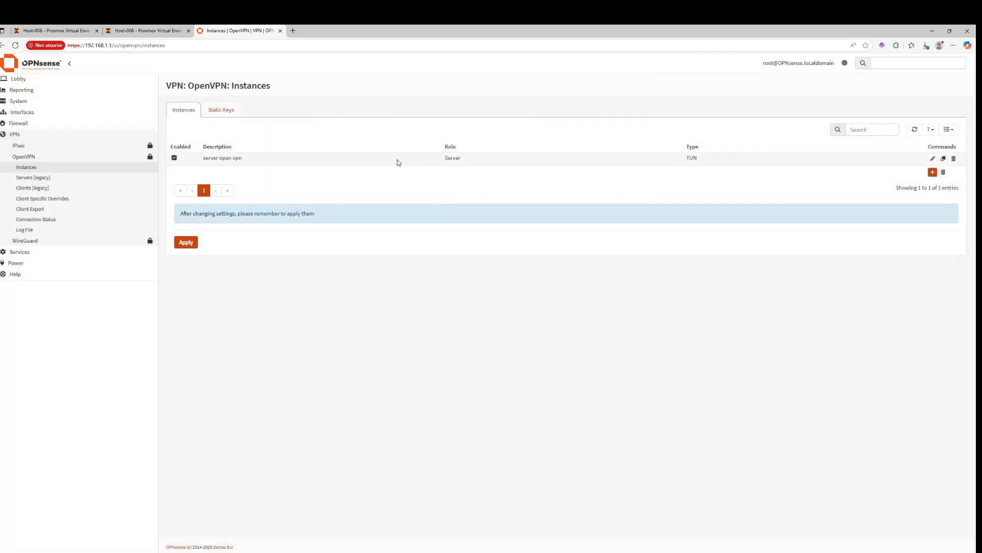
Reopen the server instance to check its port number, save it again and apply the OpenVPN configuration
{"action": "left_click", "coordinate": [933, 158]}
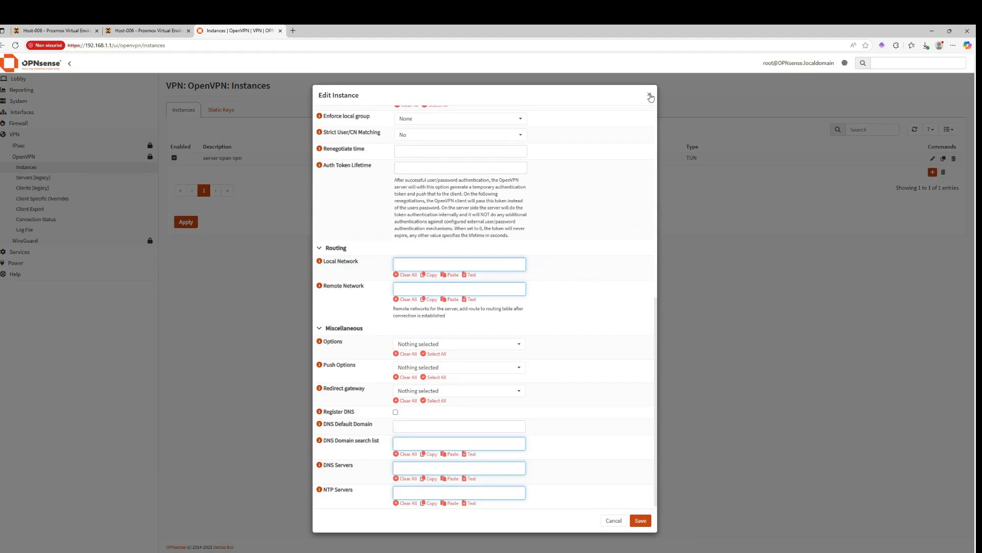
{"action": "left_click", "coordinate": [653, 93]}
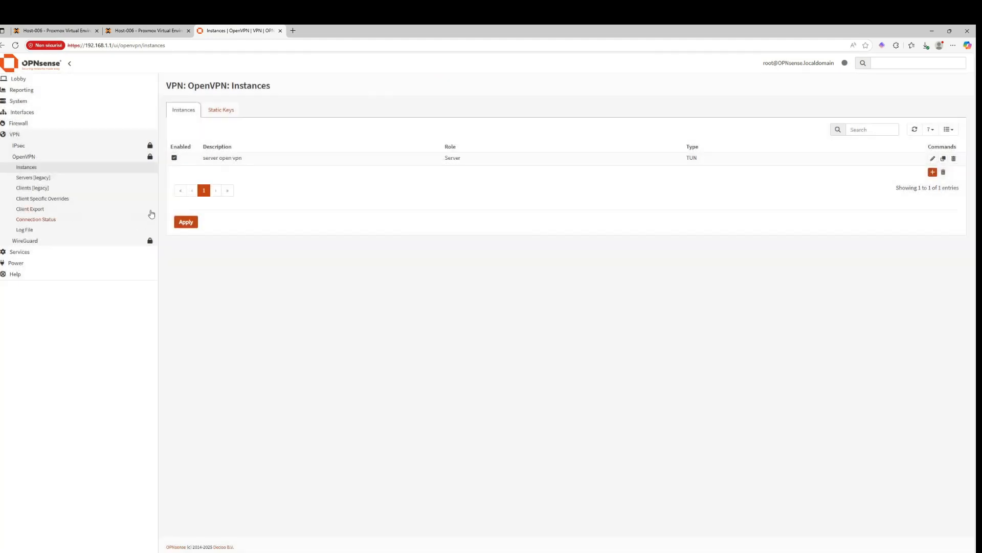
{"action": "left_click", "coordinate": [933, 158]}
{"action": "scroll", "coordinate": [358, 418], "scroll_direction": "up", "scroll_amount": 6}
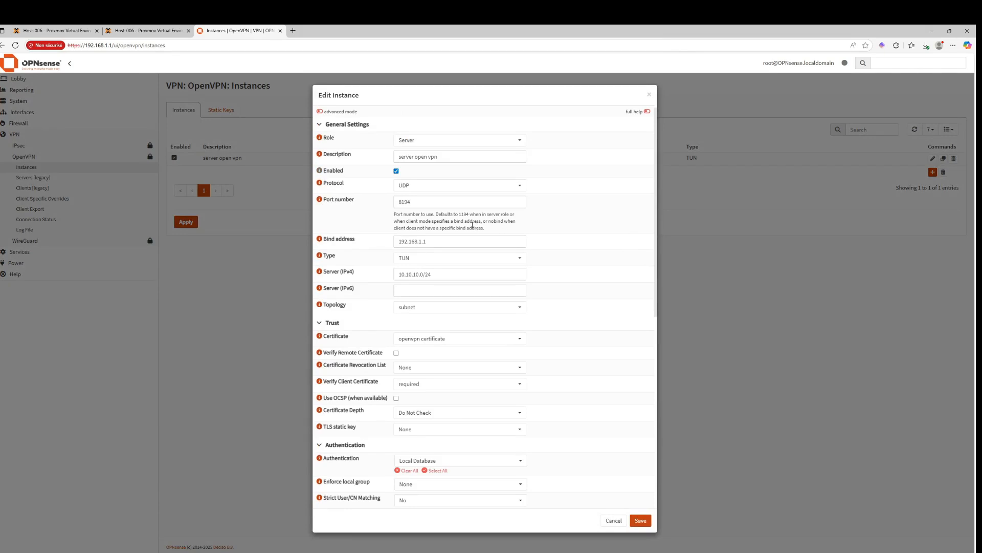
{"action": "left_click", "coordinate": [441, 206]}
{"action": "left_click_drag", "start_coordinate": [441, 206], "coordinate": [394, 200]}
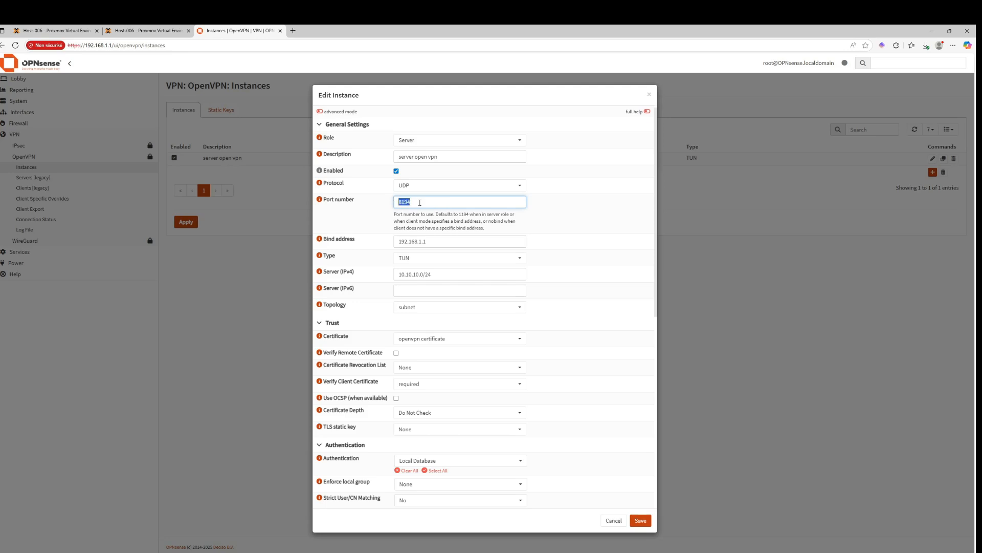
{"action": "left_click", "coordinate": [419, 203]}
{"action": "left_click", "coordinate": [639, 520]}
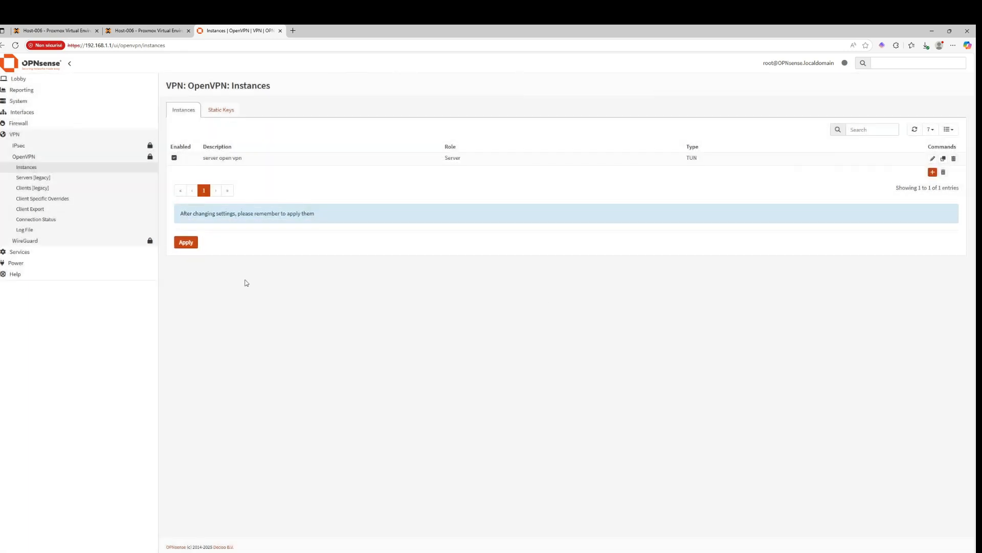
{"action": "left_click", "coordinate": [191, 243]}
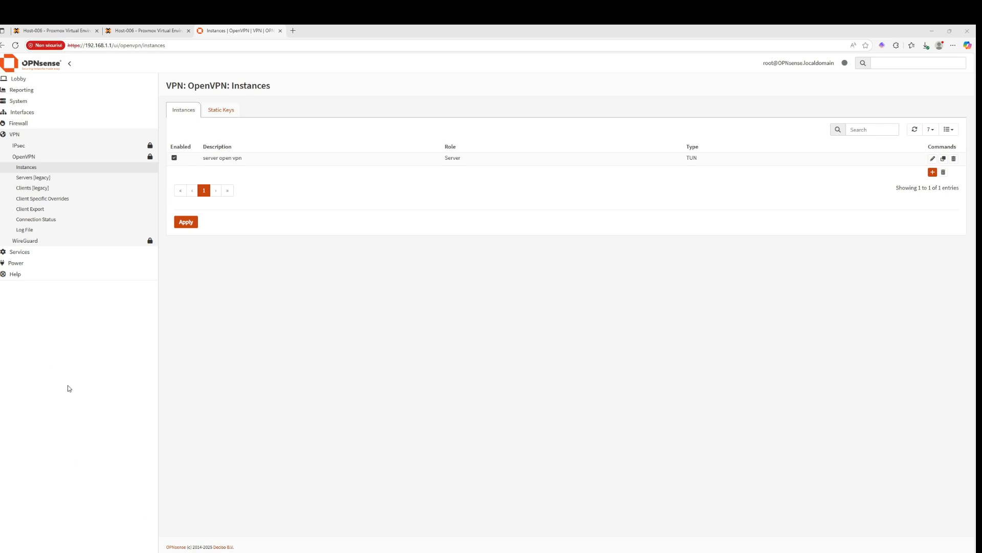
Open the default LAN gateway under System Gateways, review its settings, save it and apply the gateway configuration
{"action": "left_click", "coordinate": [26, 102]}
{"action": "left_click", "coordinate": [30, 148]}
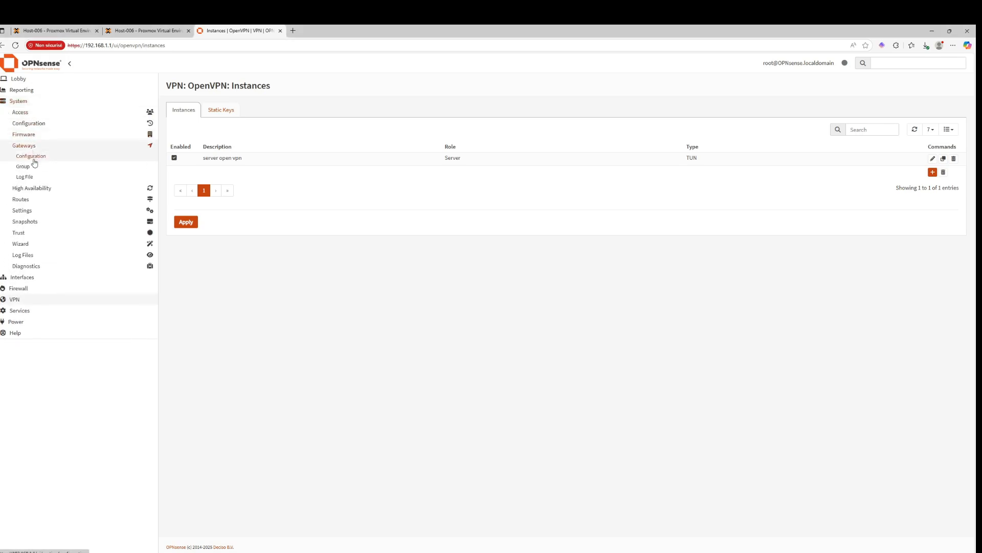
{"action": "left_click", "coordinate": [31, 156]}
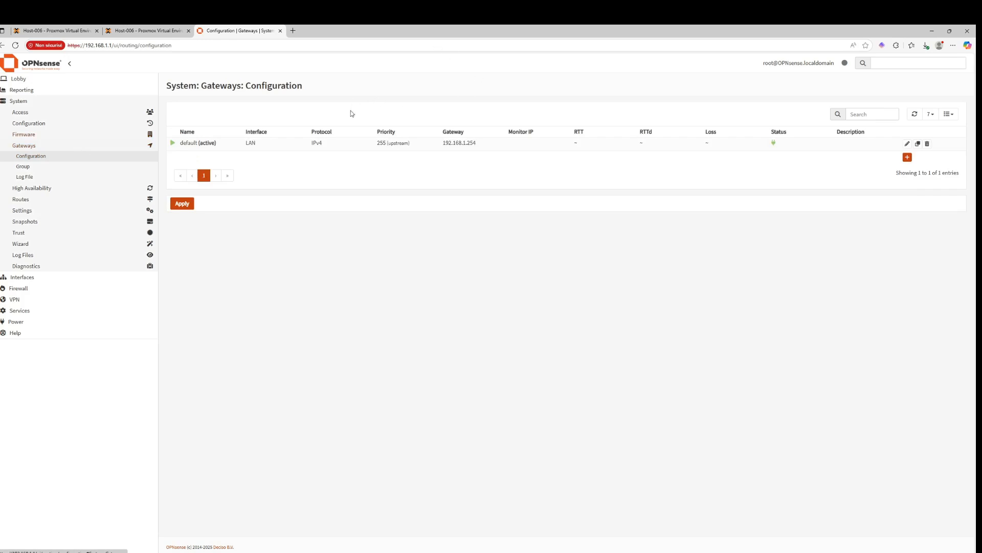
{"action": "left_click", "coordinate": [907, 142]}
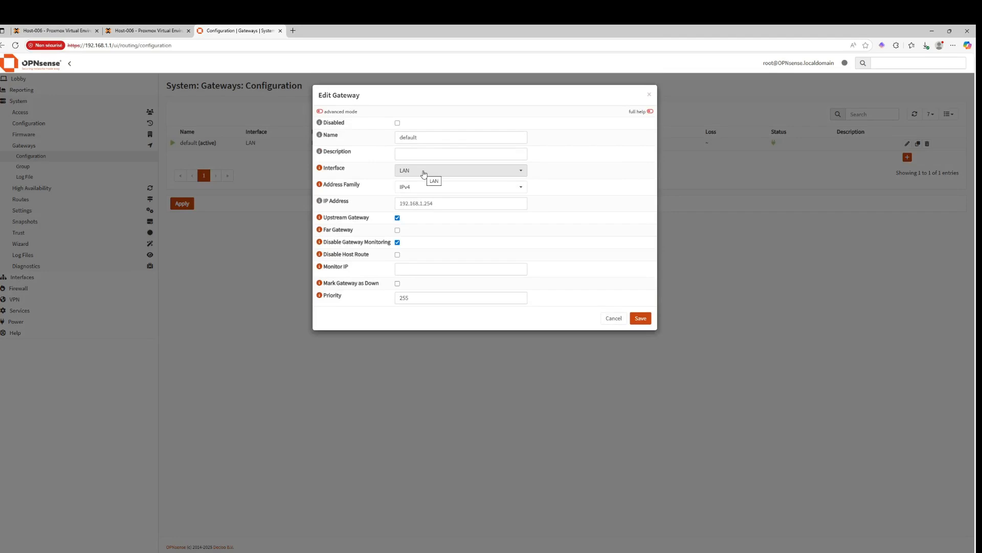
{"action": "left_click", "coordinate": [424, 186]}
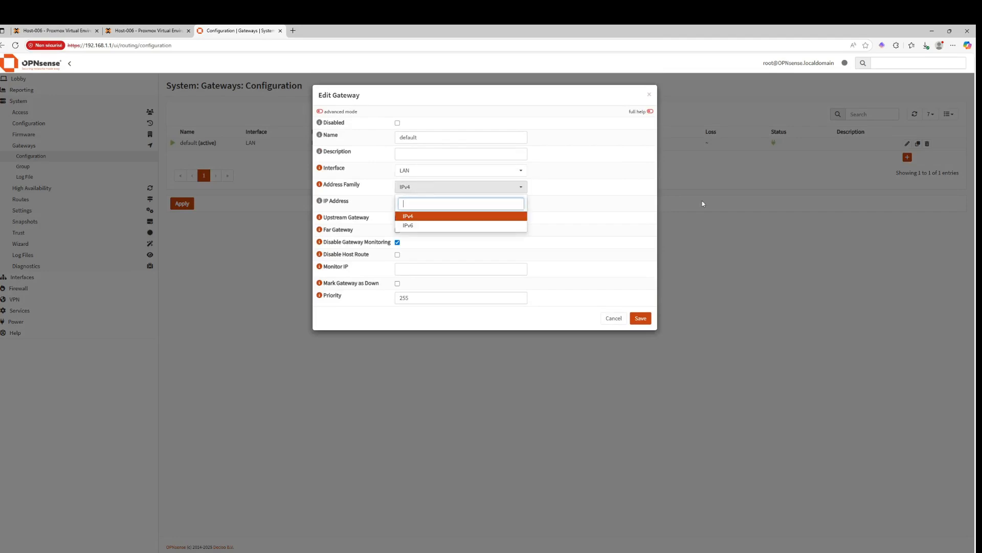
{"action": "left_click", "coordinate": [693, 229]}
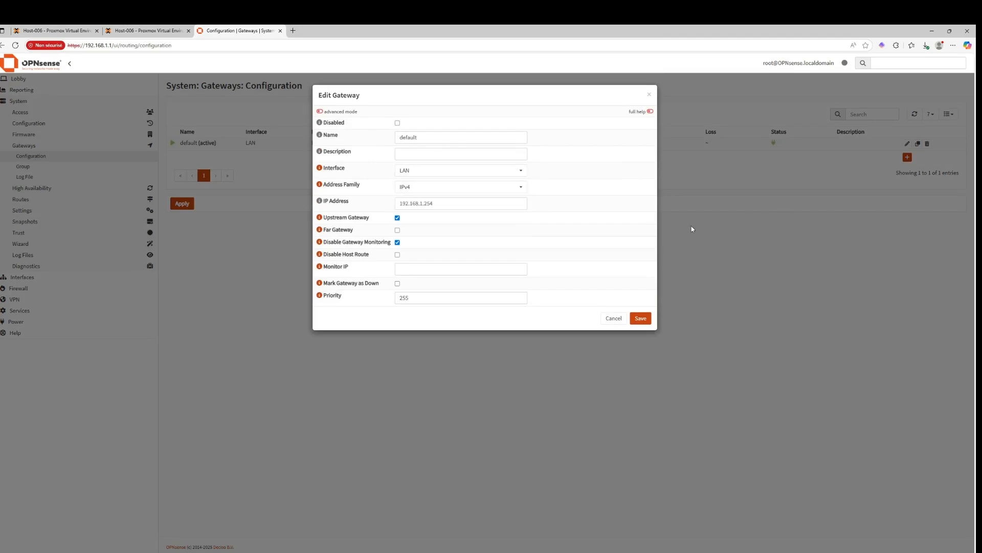
{"action": "left_click", "coordinate": [508, 206]}
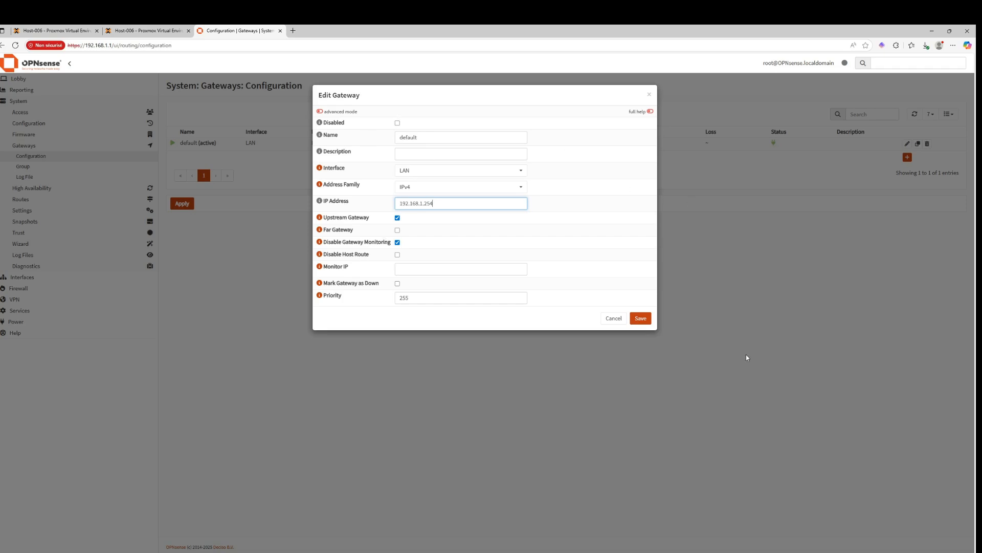
{"action": "left_click", "coordinate": [637, 322]}
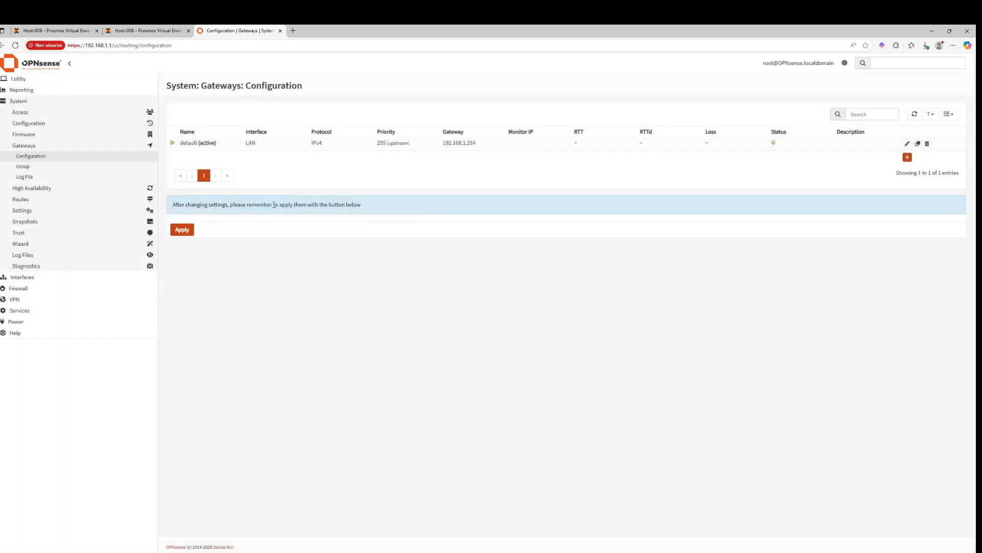
{"action": "left_click", "coordinate": [183, 229]}
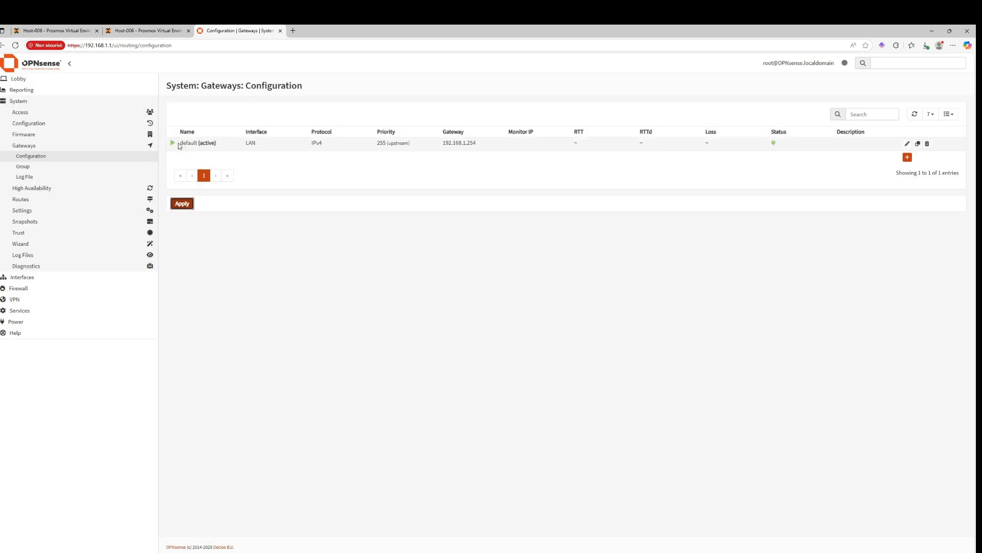
Switch to the Proxmox console tab and ping google.com from the OPNsense console menu's Ping host option
{"action": "left_click", "coordinate": [80, 28]}
{"action": "left_click", "coordinate": [228, 29]}
{"action": "left_click", "coordinate": [166, 28]}
{"action": "left_click", "coordinate": [75, 28]}
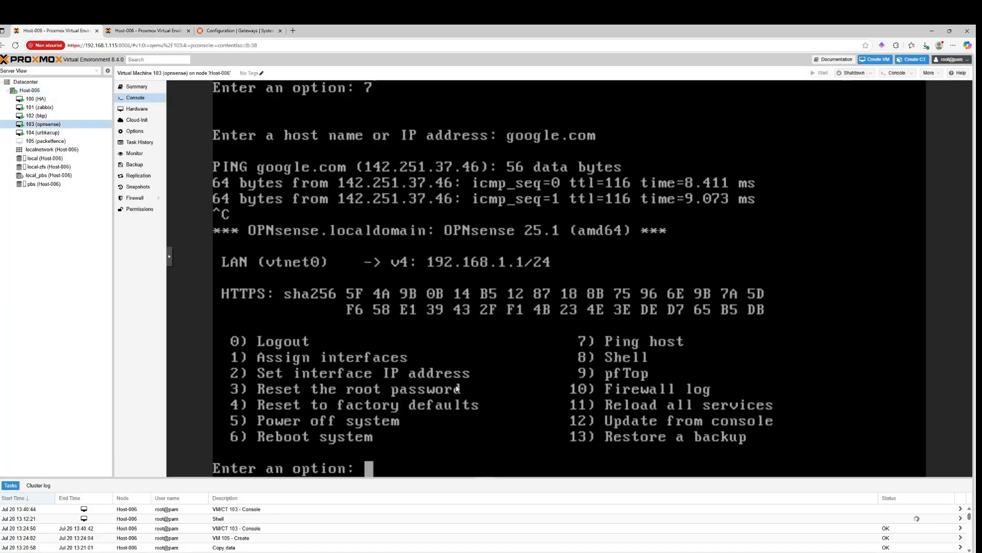
{"action": "type", "text": "7"}
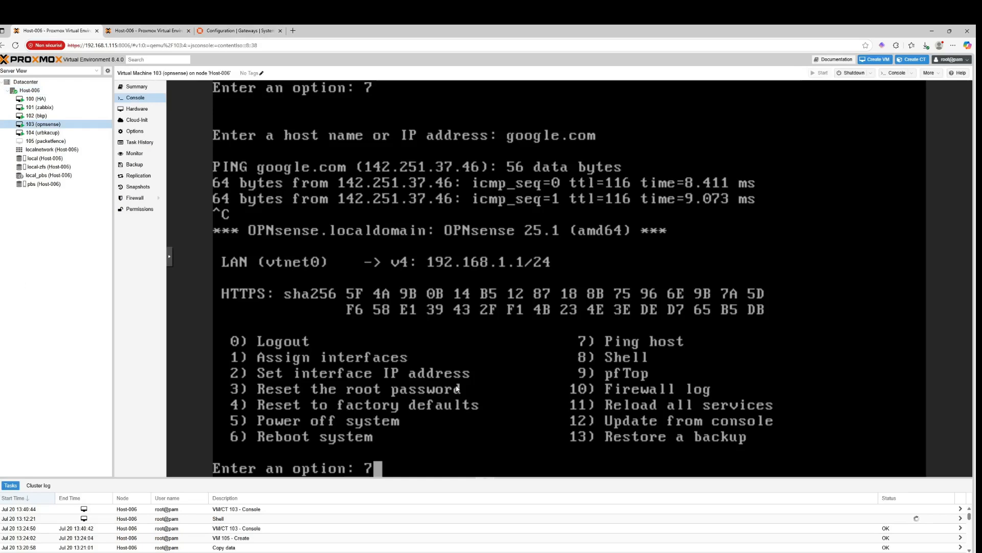
{"action": "key", "text": "Return"}
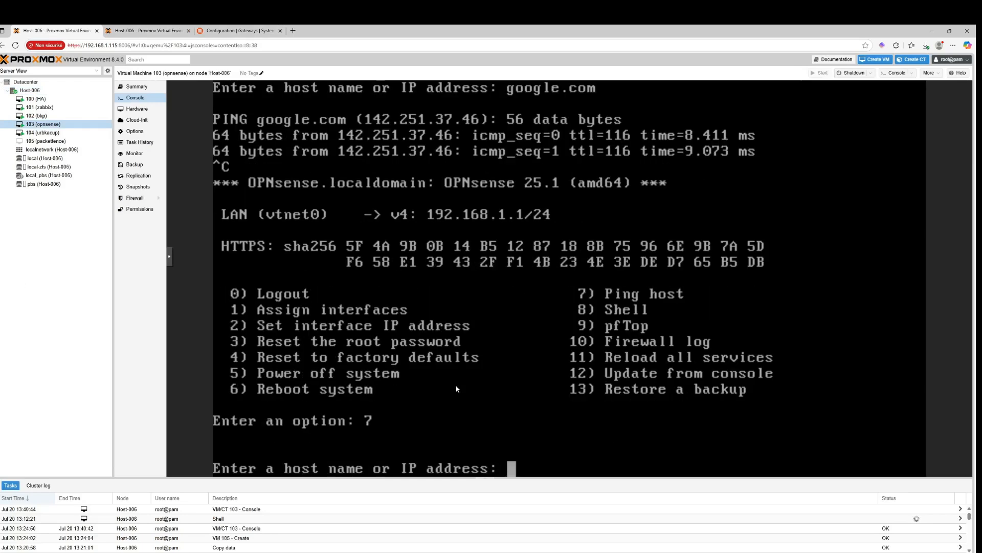
{"action": "type", "text": "google.co"}
{"action": "type", "text": "m"}
{"action": "key", "text": "Return"}
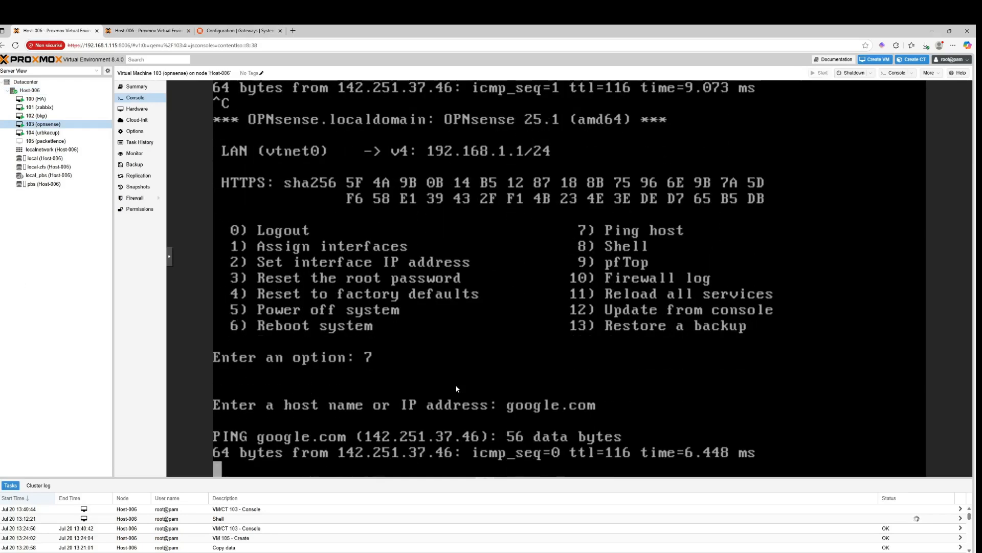
{"action": "key", "text": "ctrl+c"}
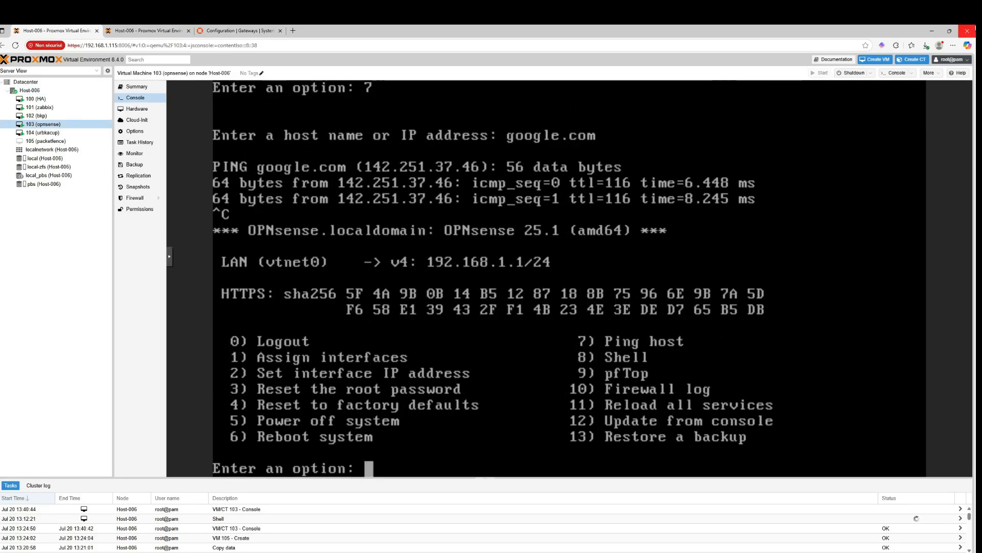
Return to the OPNsense web interface and review the System Settings Administration page
{"action": "left_click", "coordinate": [950, 31]}
{"action": "left_click", "coordinate": [616, 72]}
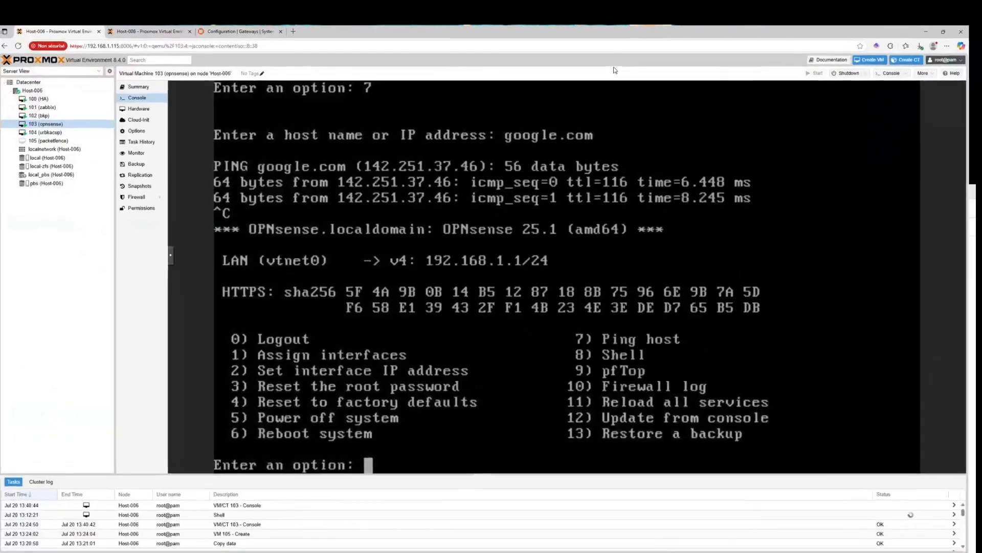
{"action": "left_click", "coordinate": [238, 30]}
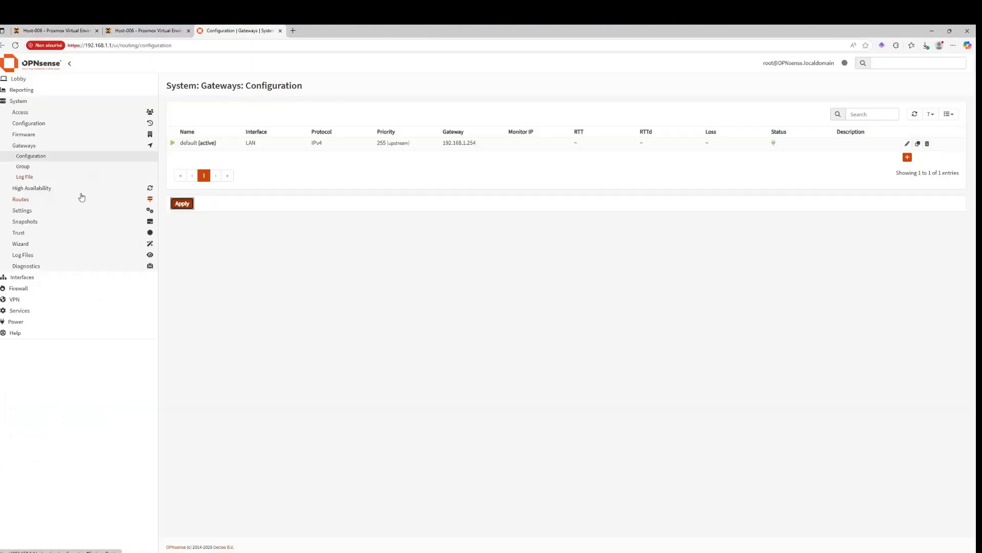
{"action": "left_click", "coordinate": [50, 124]}
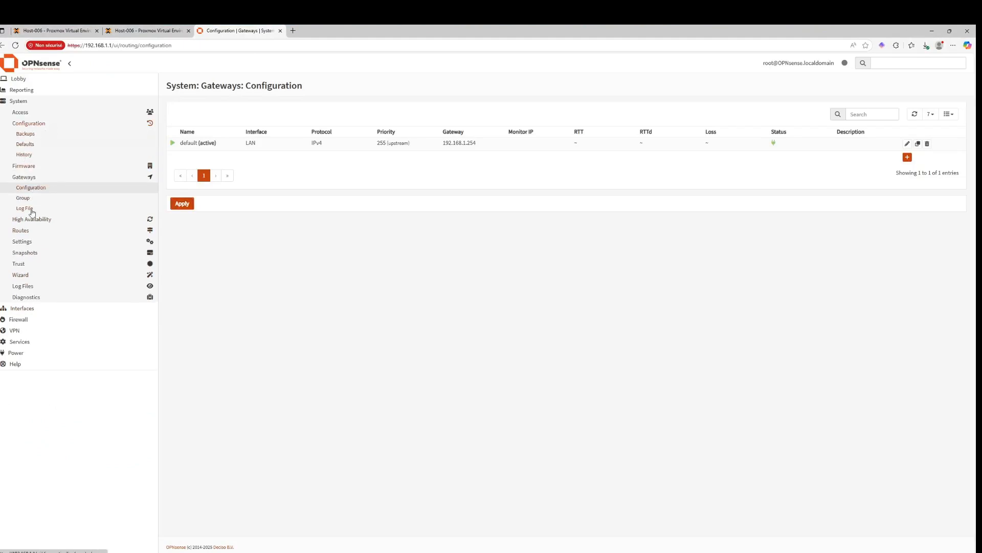
{"action": "left_click", "coordinate": [26, 241]}
{"action": "left_click", "coordinate": [27, 192]}
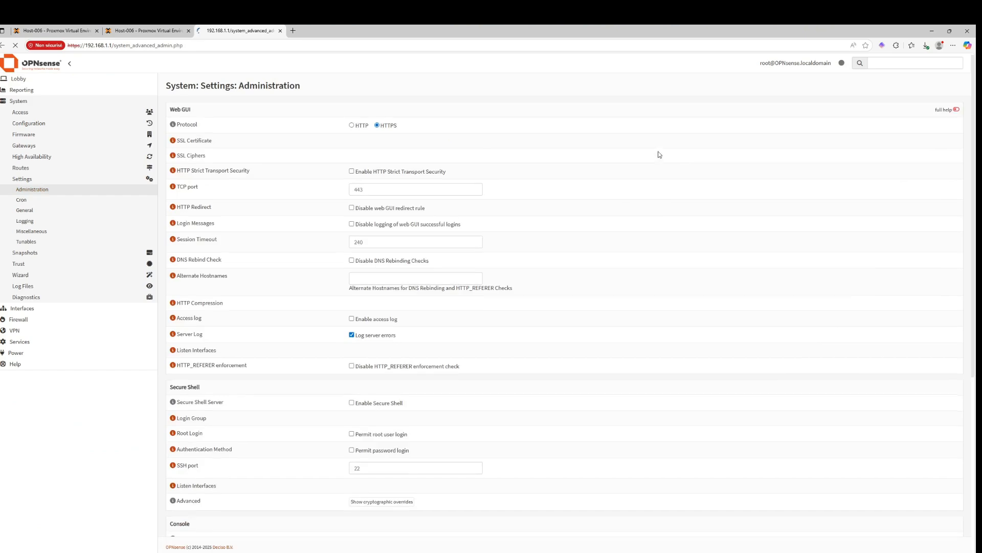
{"action": "scroll", "coordinate": [468, 514], "scroll_direction": "down", "scroll_amount": 2}
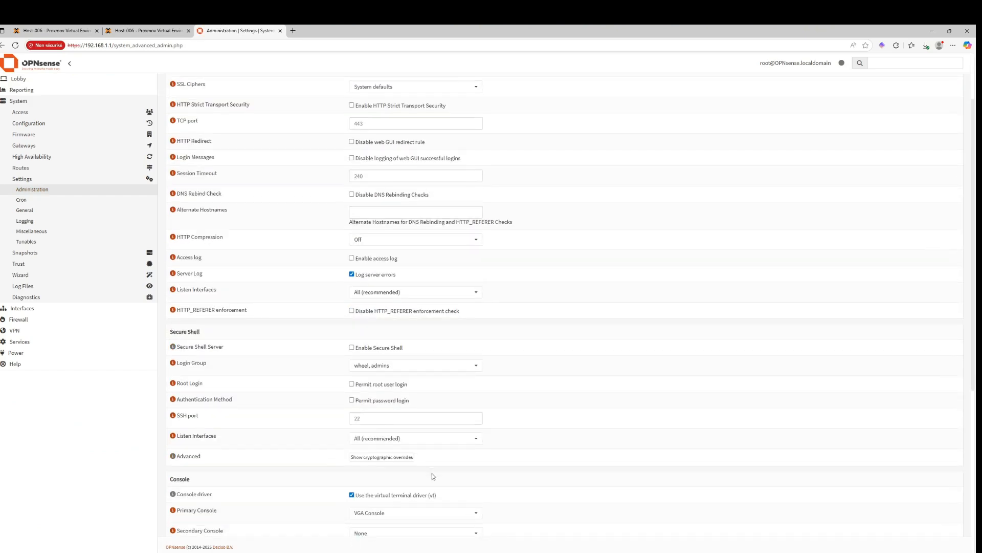
{"action": "scroll", "coordinate": [432, 473], "scroll_direction": "up", "scroll_amount": 1}
{"action": "scroll", "coordinate": [427, 435], "scroll_direction": "down", "scroll_amount": 5}
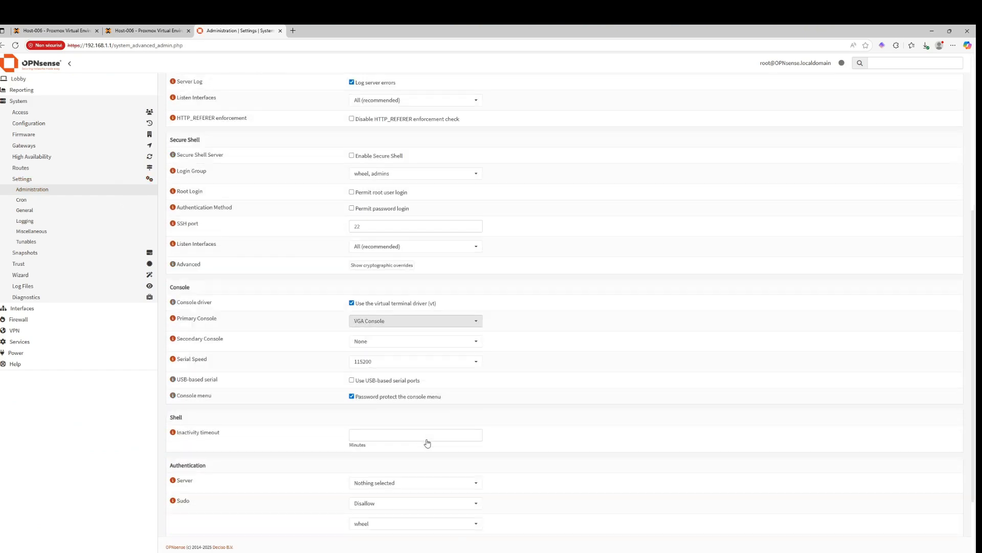
{"action": "scroll", "coordinate": [427, 443], "scroll_direction": "down", "scroll_amount": 2}
{"action": "scroll", "coordinate": [428, 441], "scroll_direction": "up", "scroll_amount": 8}
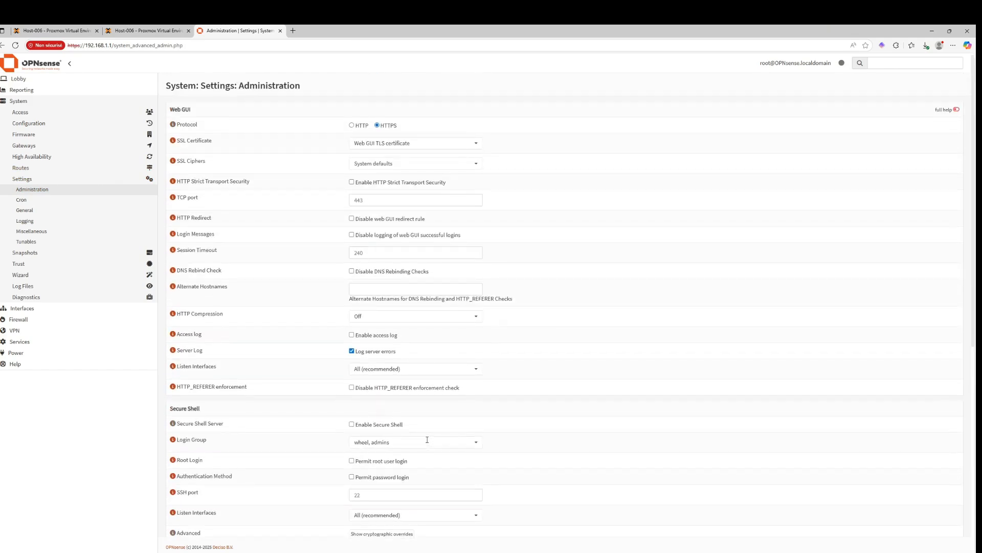
Review the General settings' DNS servers, then open the OpenVPN server instance to inspect its bind address without saving
{"action": "left_click", "coordinate": [25, 211]}
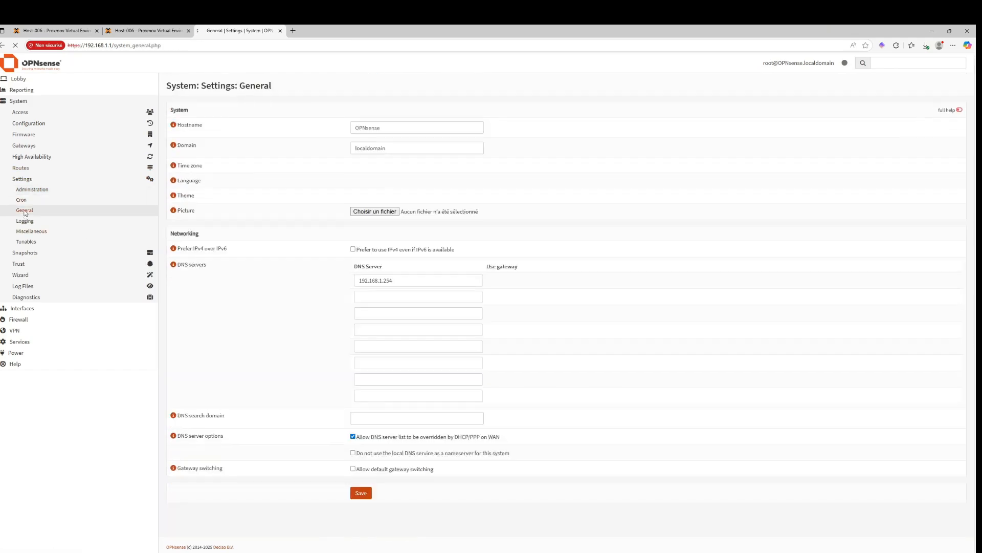
{"action": "left_click", "coordinate": [410, 297]}
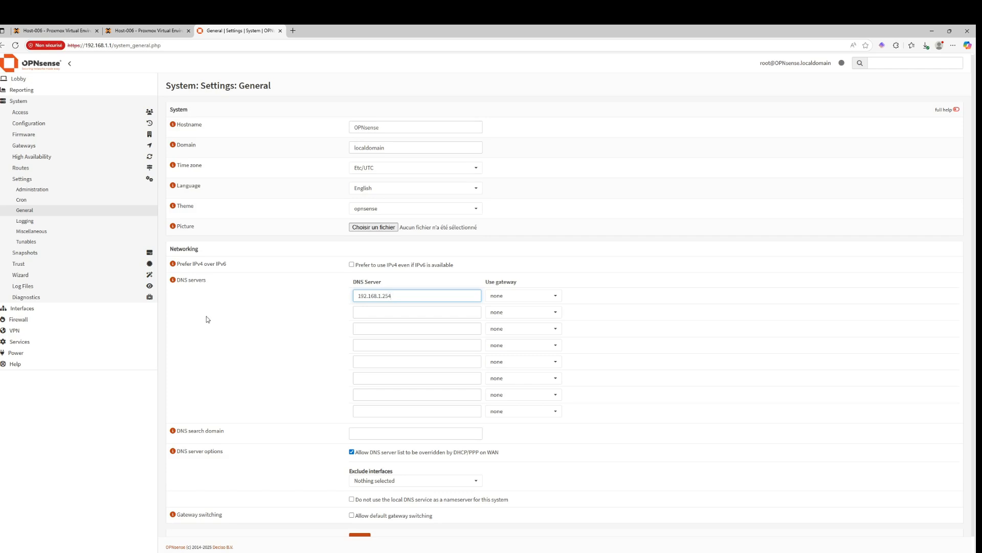
{"action": "left_click", "coordinate": [19, 331]}
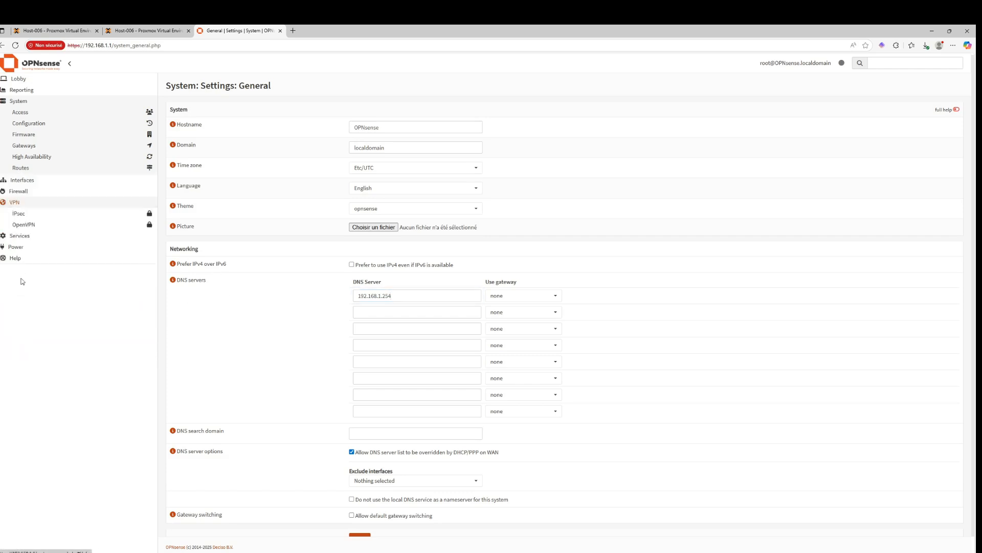
{"action": "left_click", "coordinate": [25, 156]}
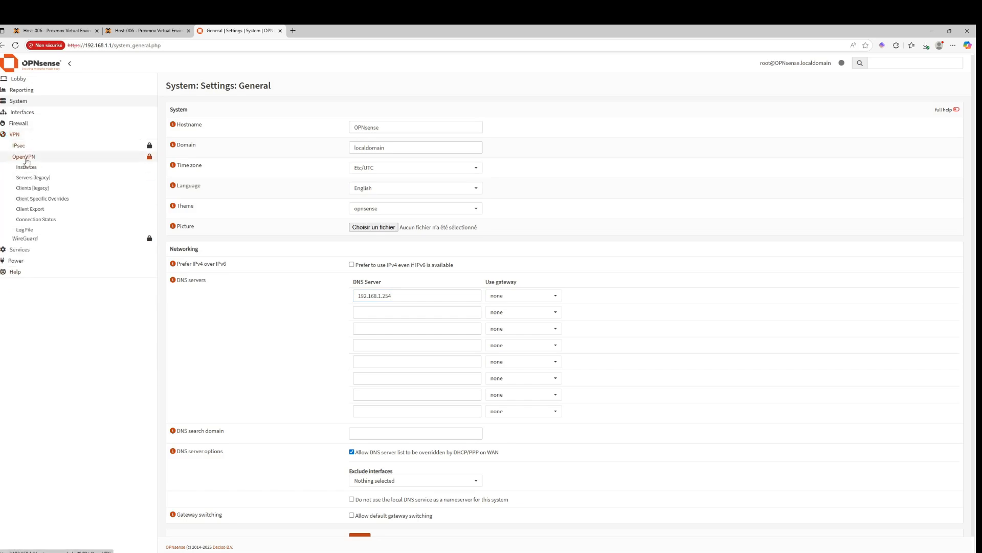
{"action": "left_click", "coordinate": [26, 166]}
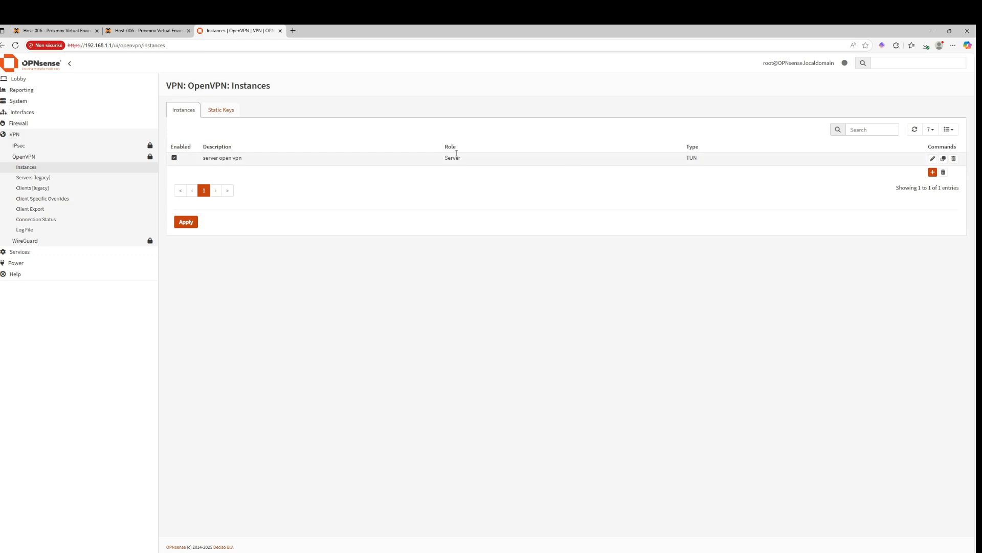
{"action": "left_click", "coordinate": [932, 158]}
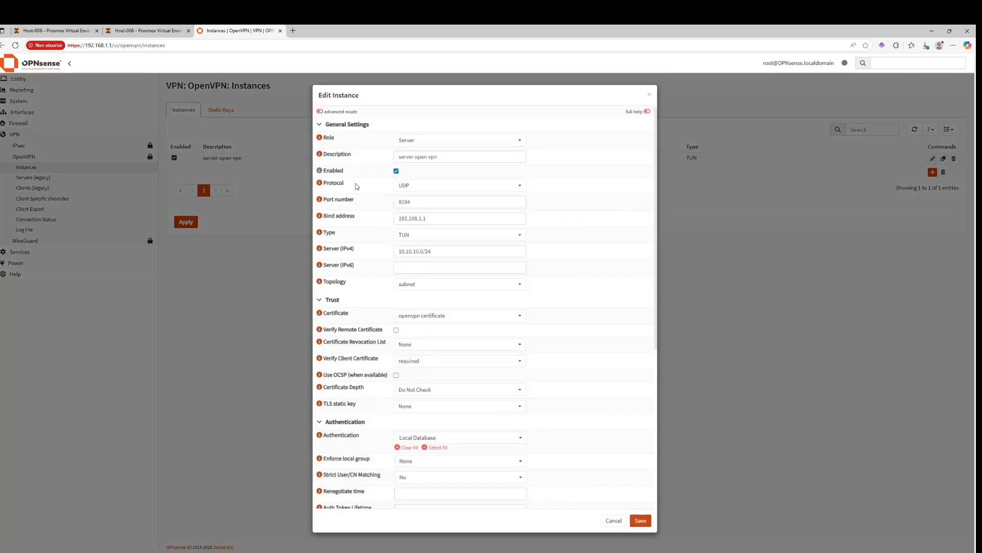
{"action": "left_click", "coordinate": [352, 219]}
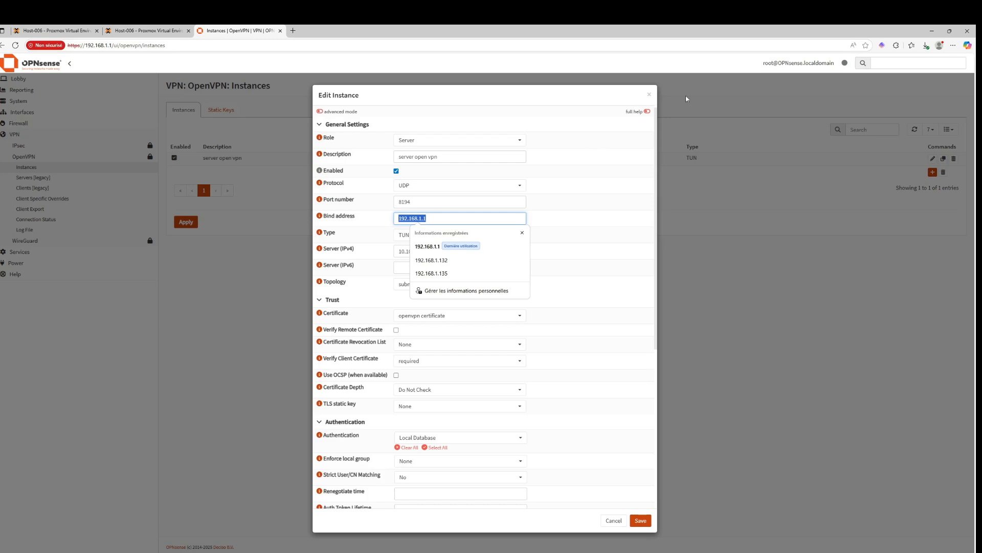
{"action": "left_click", "coordinate": [649, 94]}
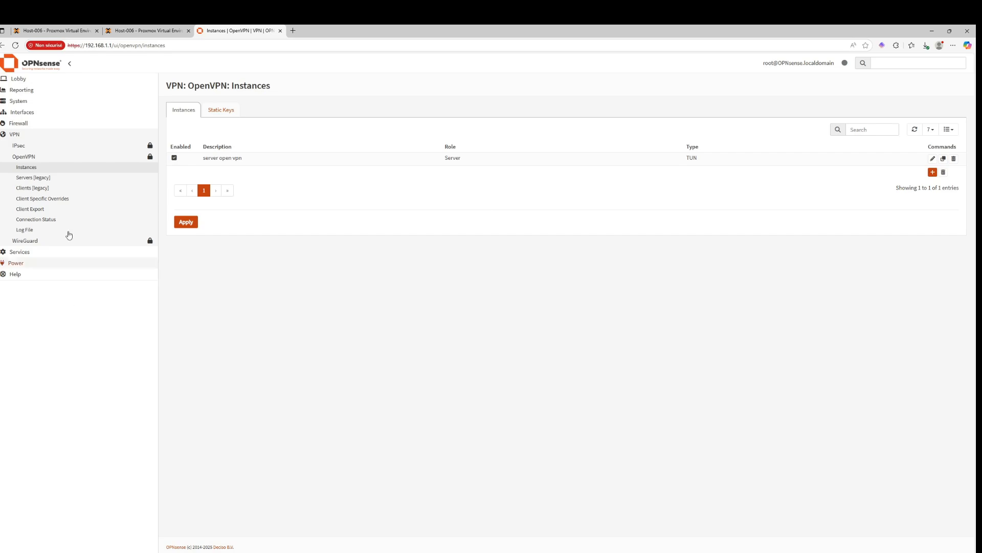
Open the LAN firewall rule whose destination is LAN address and review its protocol options
{"action": "left_click", "coordinate": [31, 124]}
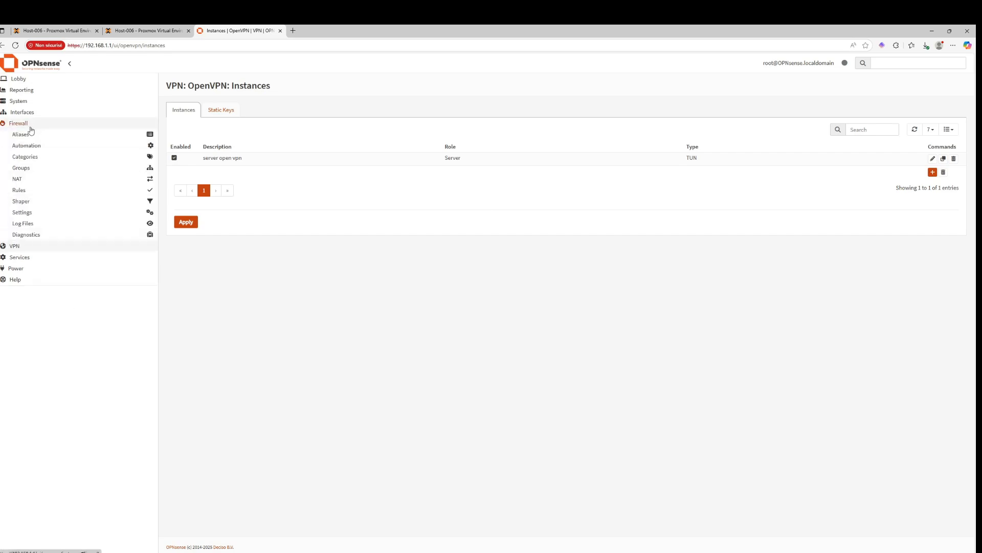
{"action": "left_click", "coordinate": [31, 191]}
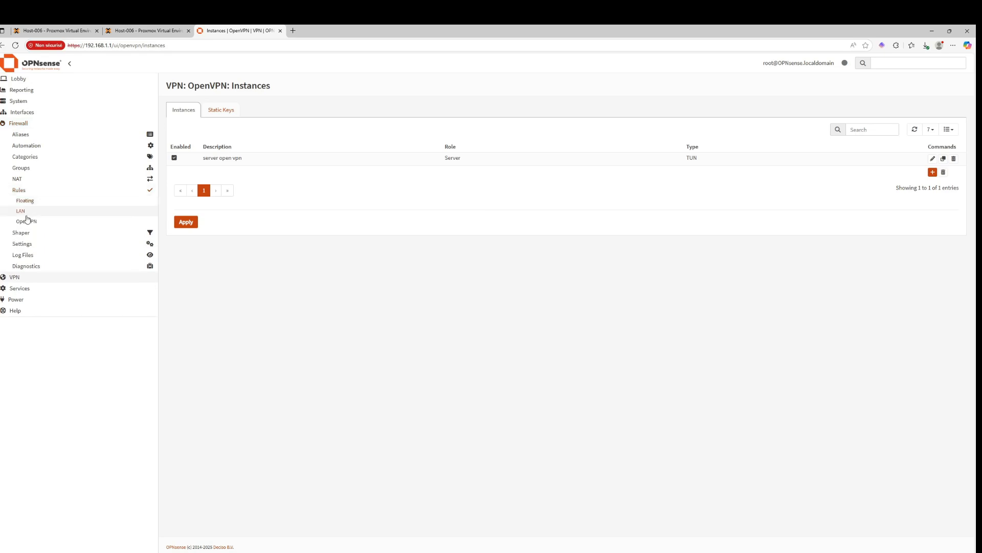
{"action": "left_click", "coordinate": [44, 212]}
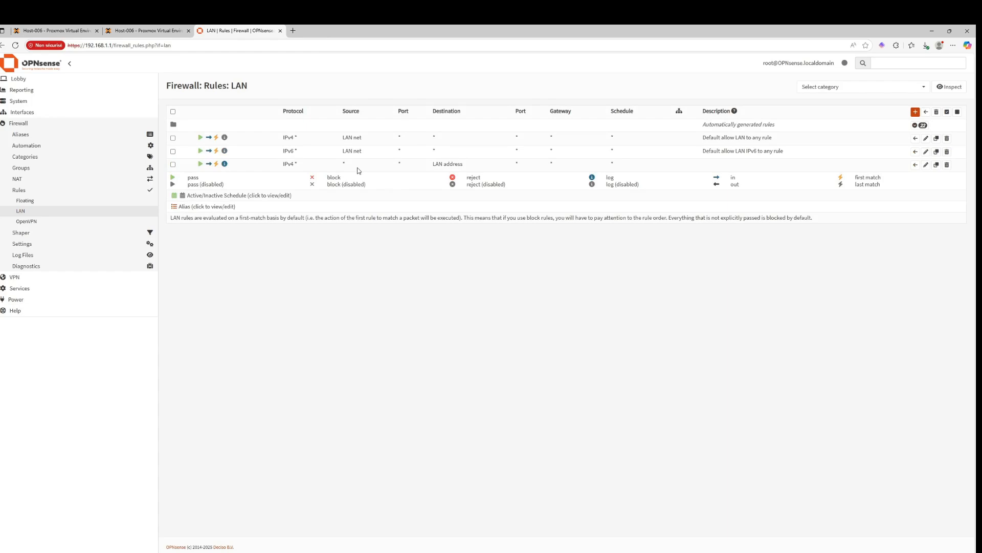
{"action": "left_click", "coordinate": [926, 165]}
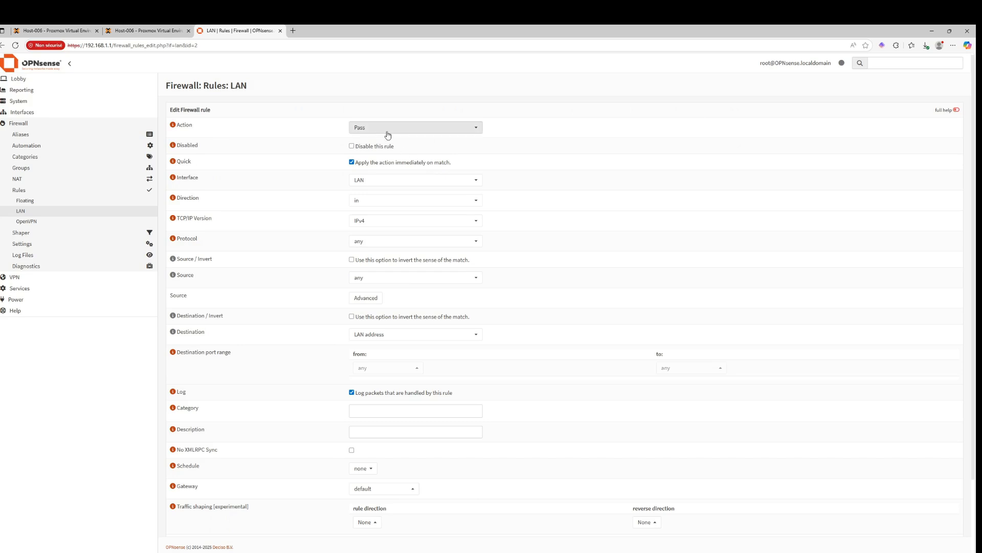
{"action": "left_click", "coordinate": [398, 220]}
{"action": "left_click", "coordinate": [321, 214]}
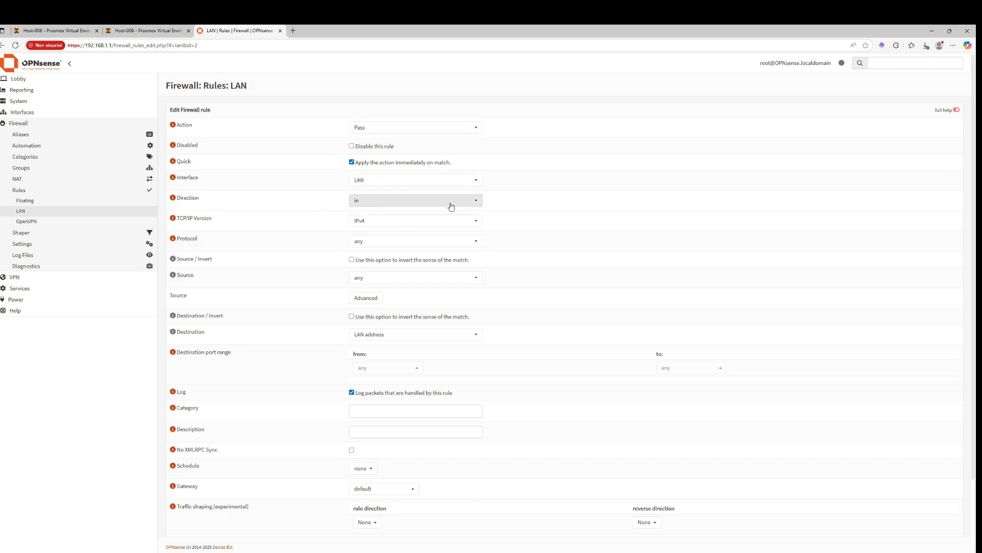
{"action": "left_click", "coordinate": [362, 242]}
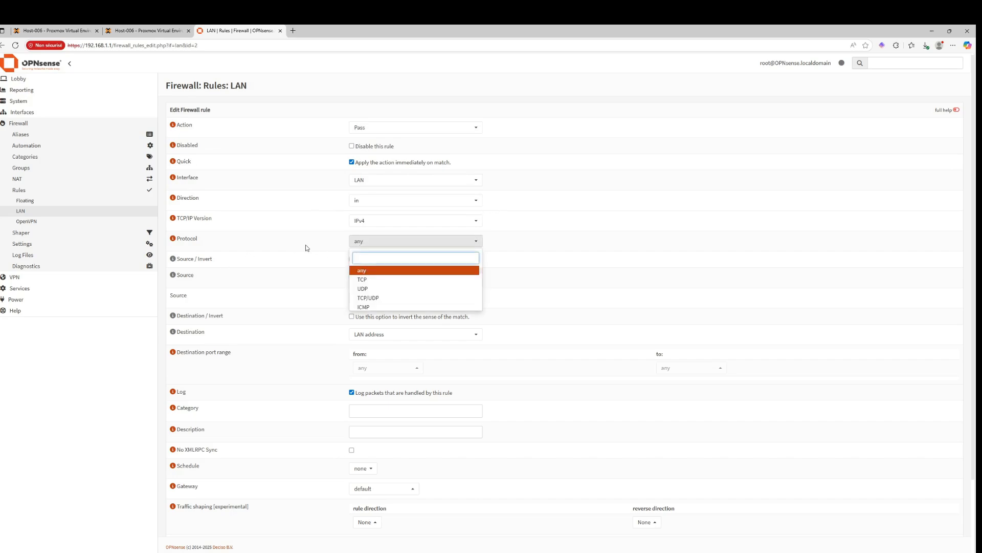
{"action": "left_click", "coordinate": [306, 247]}
{"action": "scroll", "coordinate": [391, 386], "scroll_direction": "down", "scroll_amount": 3}
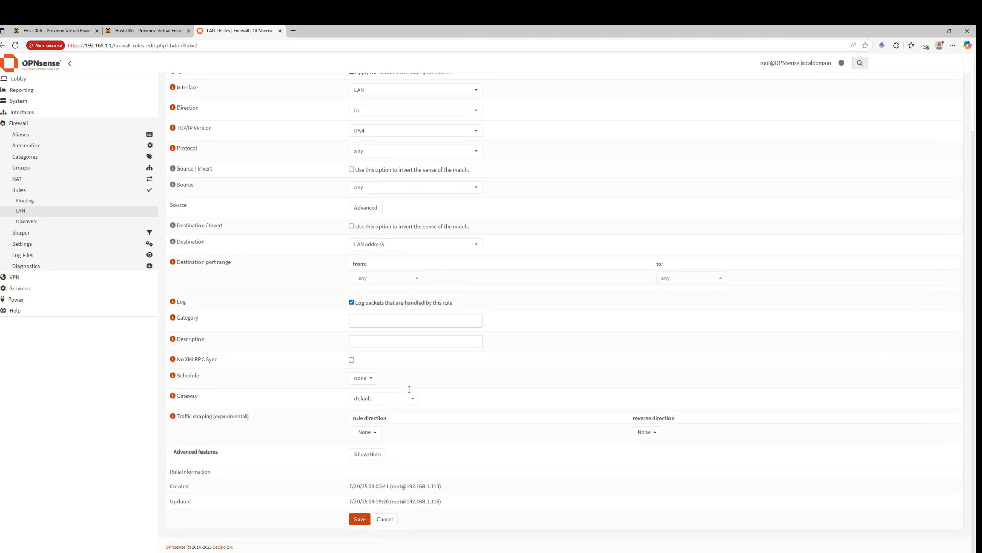
{"action": "scroll", "coordinate": [409, 392], "scroll_direction": "up", "scroll_amount": 3}
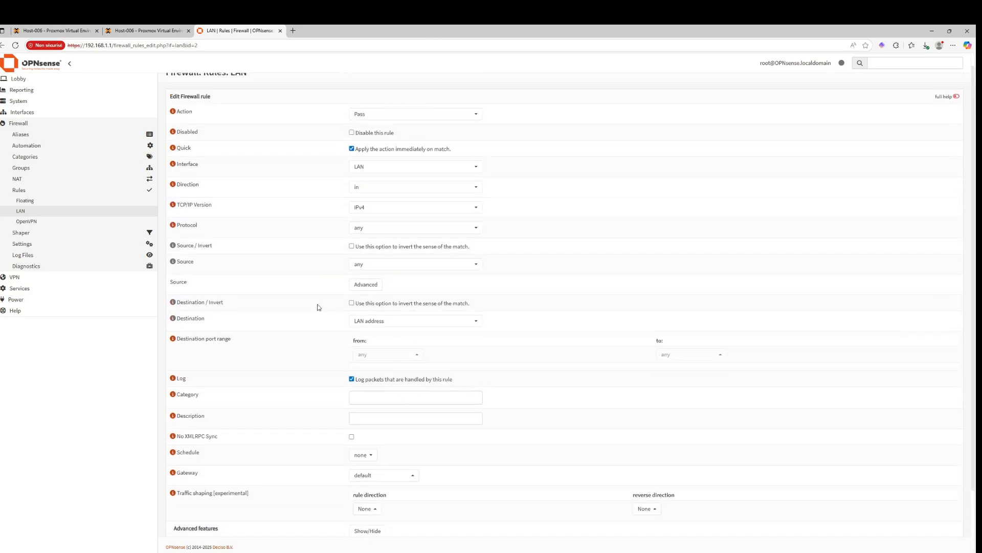
Review the rule's destination and protocol choices without changing them, then go back to the LAN rules list
{"action": "left_click", "coordinate": [375, 321]}
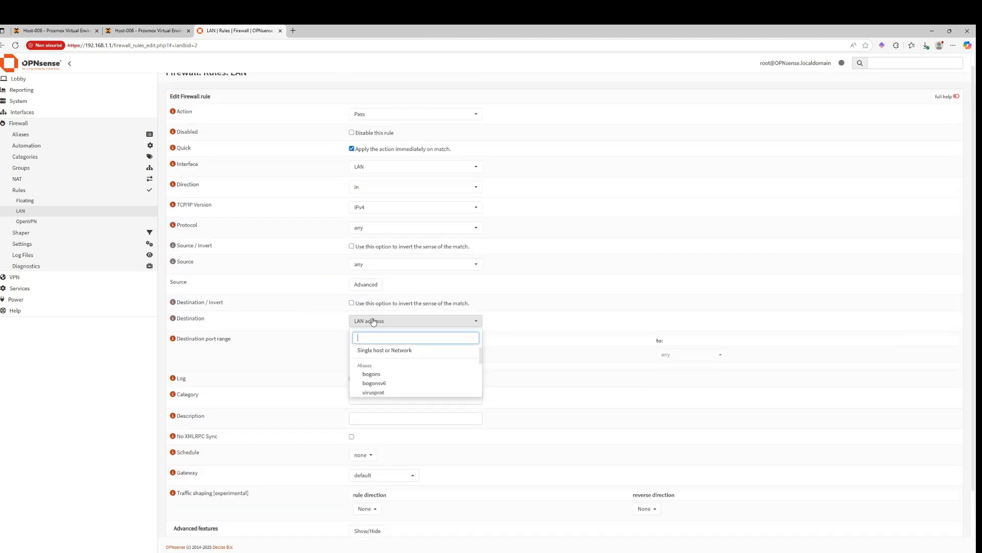
{"action": "left_click", "coordinate": [392, 322]}
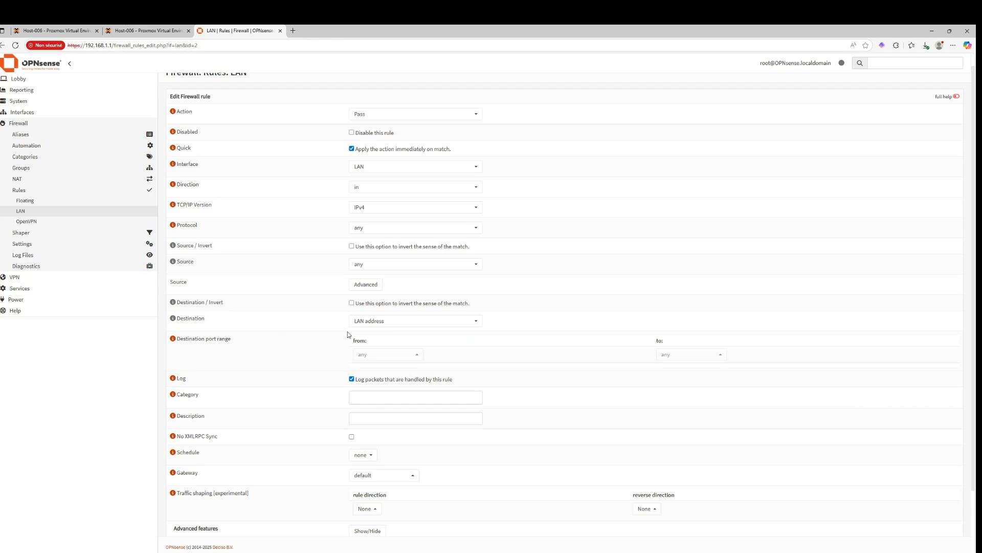
{"action": "scroll", "coordinate": [343, 347], "scroll_direction": "up", "scroll_amount": 1}
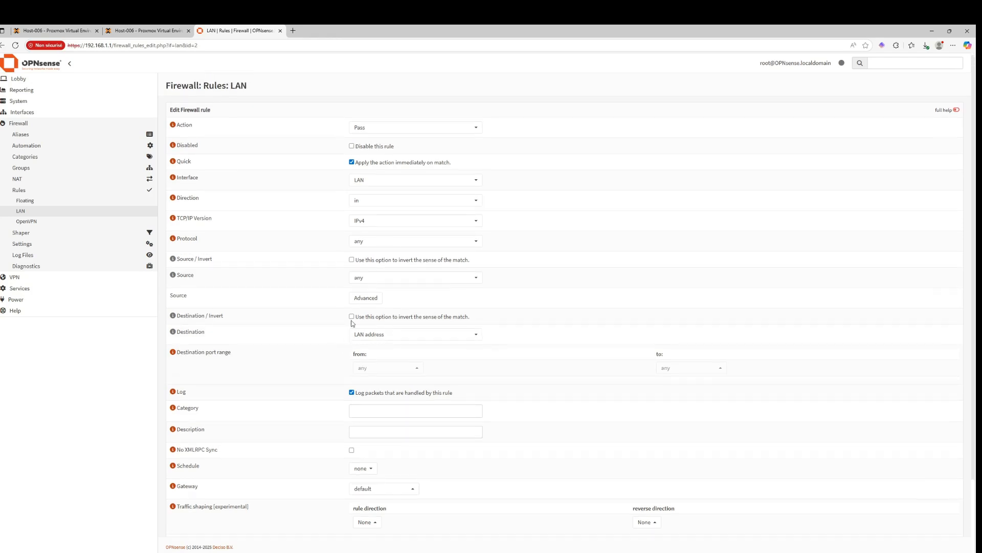
{"action": "left_click", "coordinate": [382, 242]}
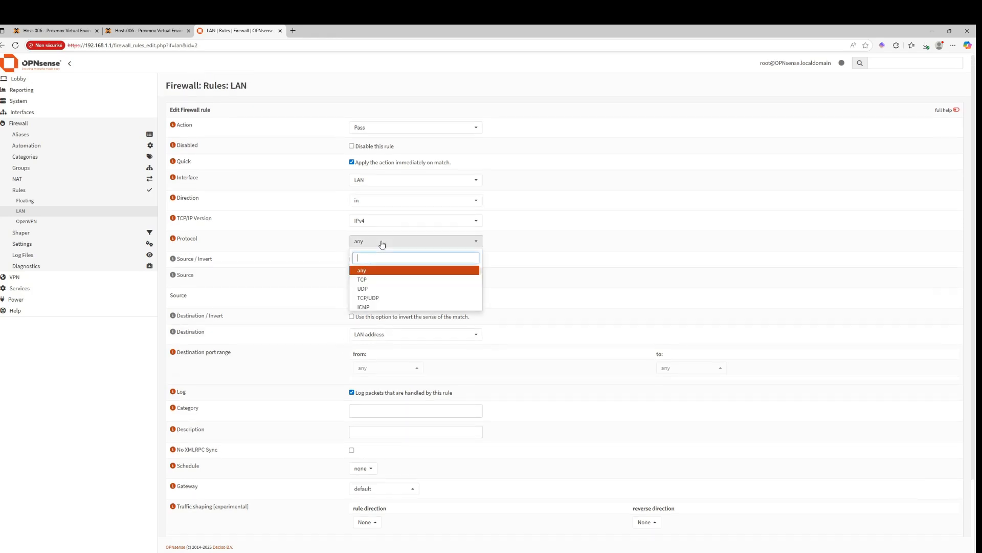
{"action": "left_click", "coordinate": [308, 246]}
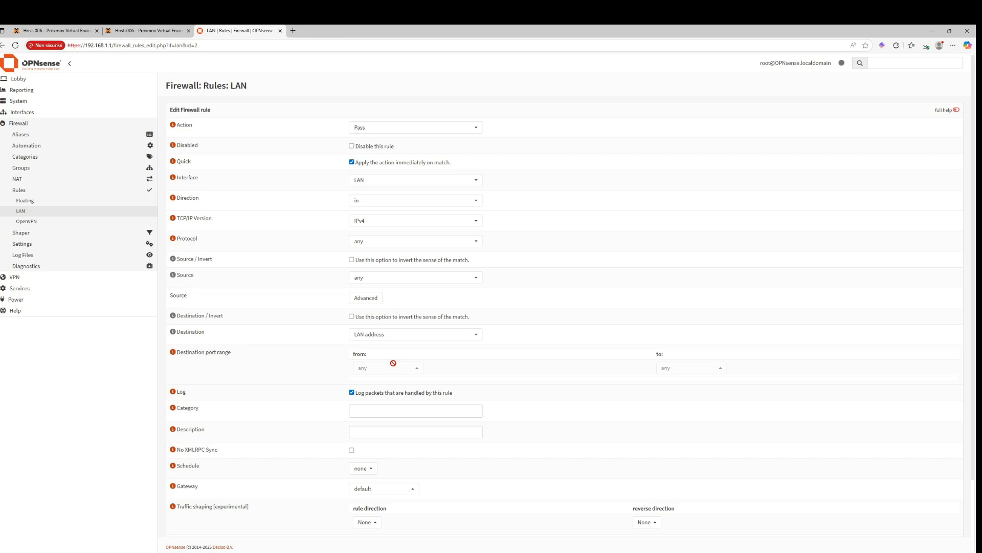
{"action": "scroll", "coordinate": [397, 351], "scroll_direction": "down", "scroll_amount": 3}
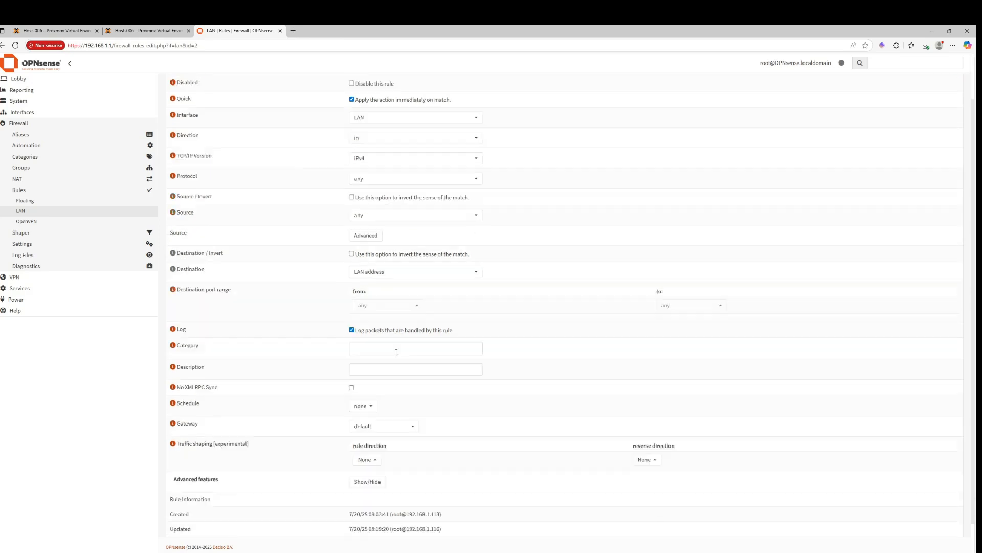
{"action": "key", "text": "alt+Left"}
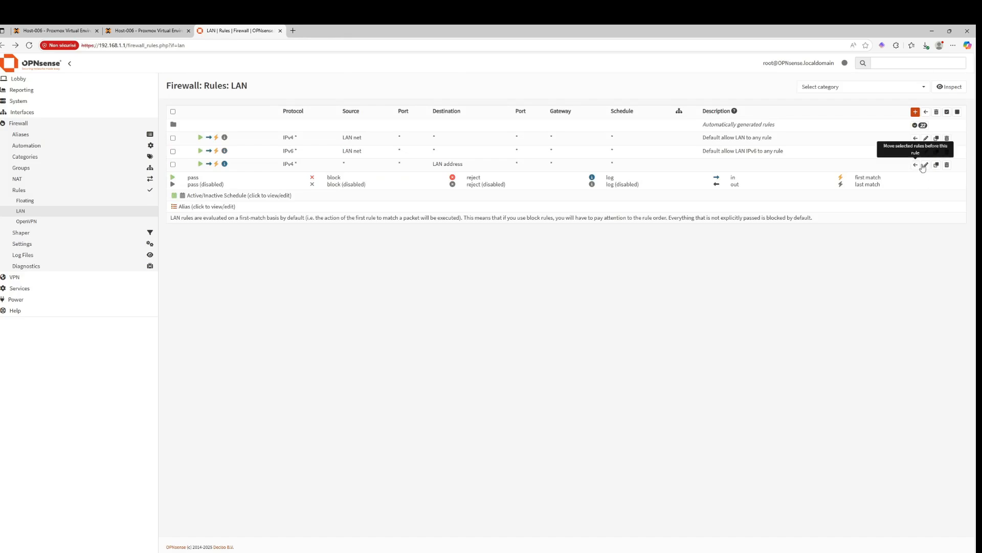
Delete the LAN firewall rule whose destination is LAN address
{"action": "left_click", "coordinate": [947, 165]}
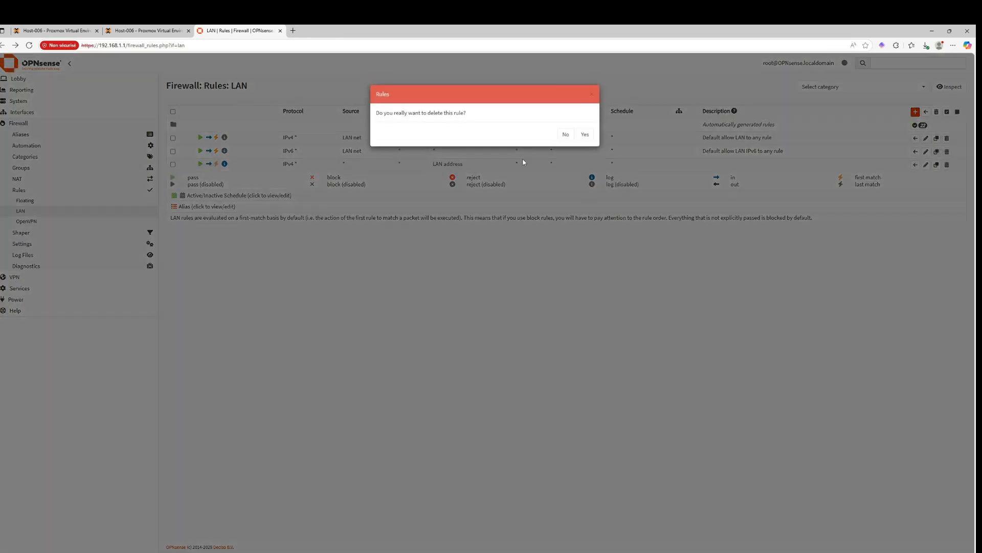
{"action": "left_click", "coordinate": [585, 134]}
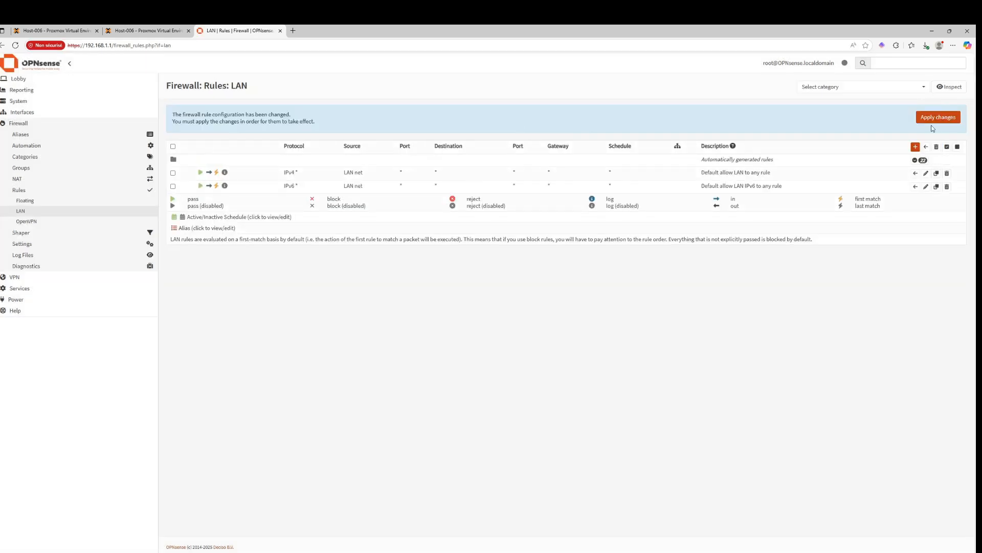
Add a new LAN firewall rule with its destination set to LAN address
{"action": "left_click", "coordinate": [914, 149]}
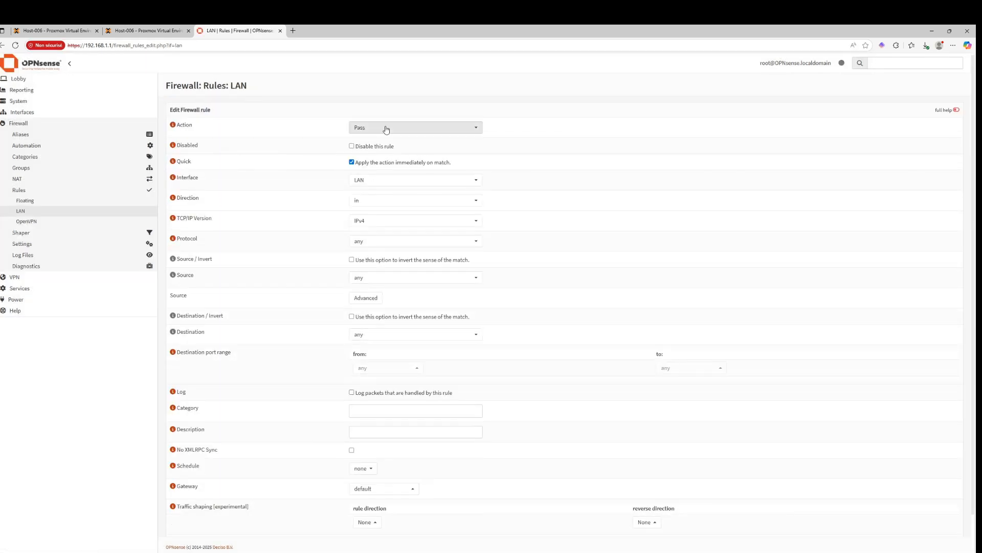
{"action": "left_click", "coordinate": [373, 201]}
{"action": "left_click", "coordinate": [341, 203]}
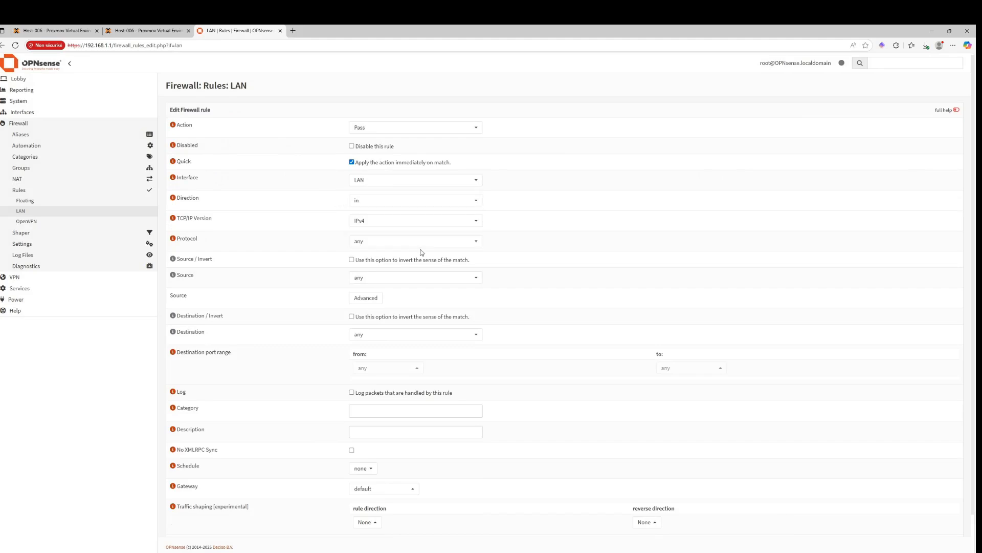
{"action": "left_click", "coordinate": [398, 334]}
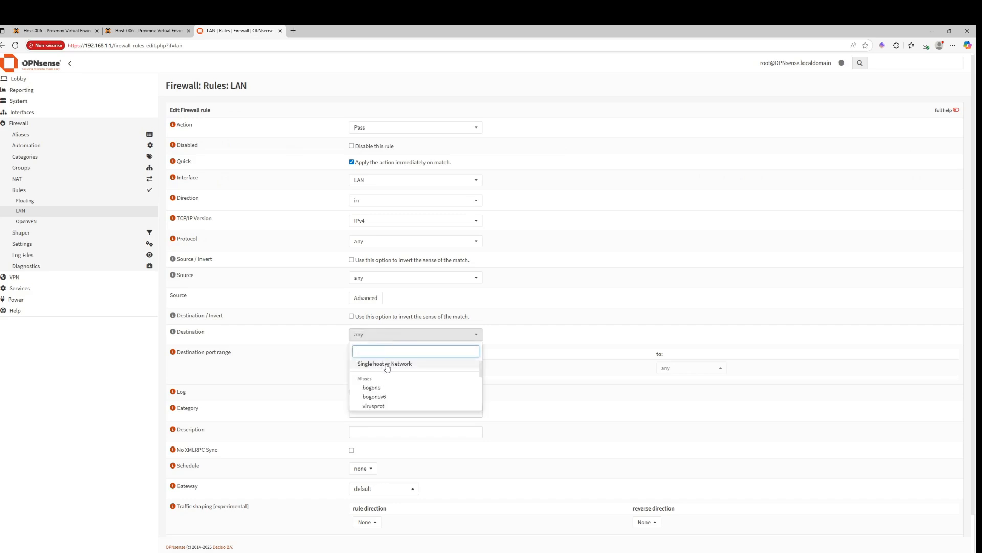
{"action": "type", "text": "lan"}
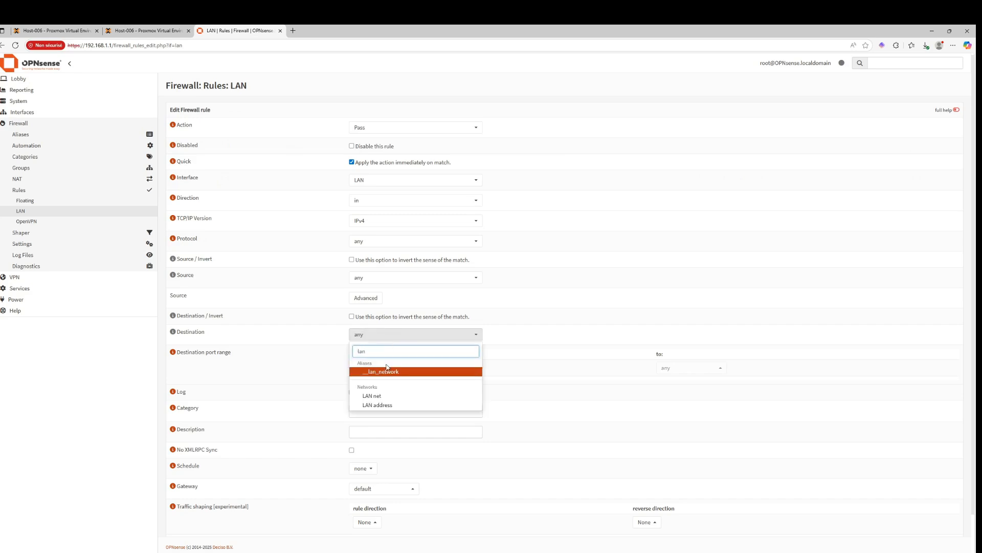
{"action": "left_click", "coordinate": [377, 405]}
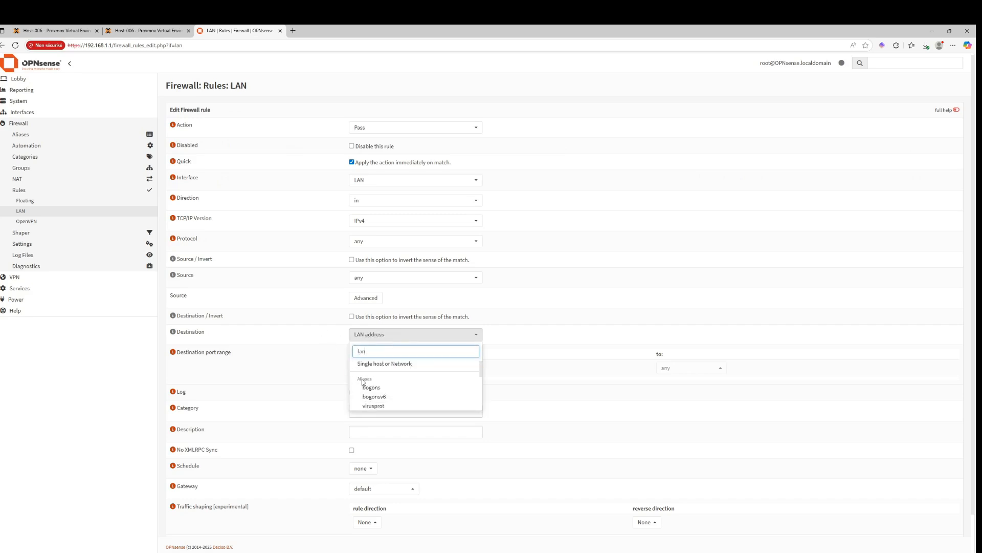
{"action": "left_click", "coordinate": [332, 336]}
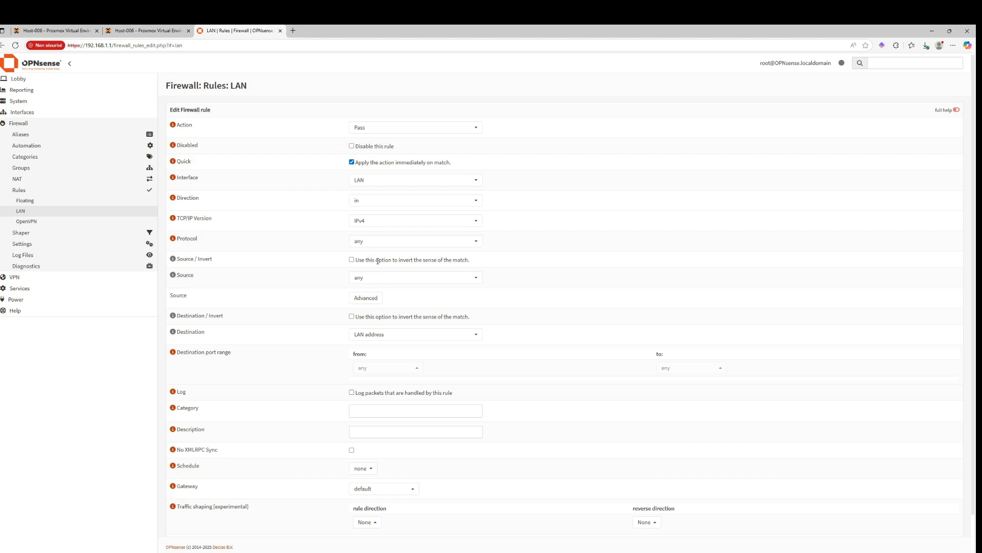
Set the new rule's protocol to UDP
{"action": "left_click", "coordinate": [371, 279]}
{"action": "left_click", "coordinate": [289, 267]}
{"action": "left_click", "coordinate": [369, 241]}
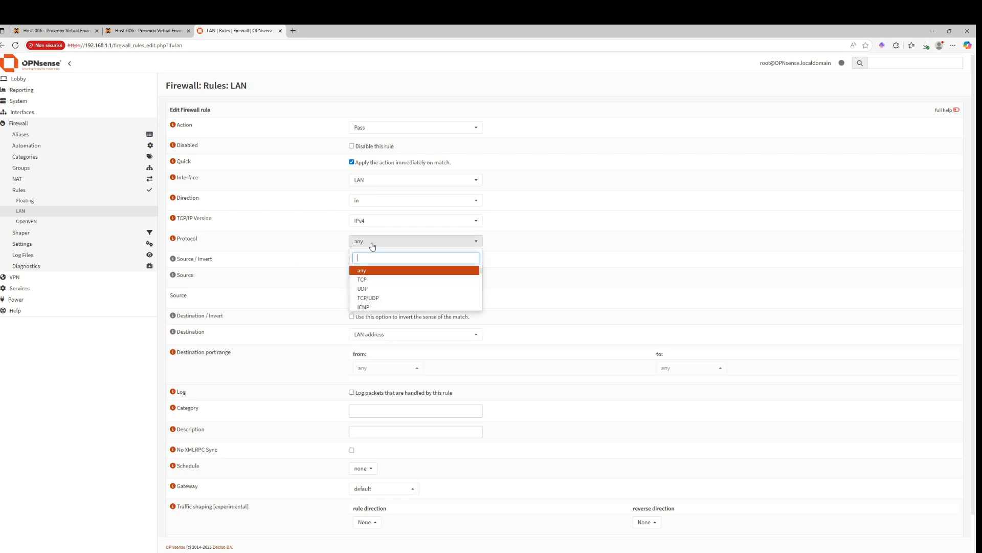
{"action": "left_click", "coordinate": [364, 279]}
{"action": "left_click", "coordinate": [368, 241]}
{"action": "left_click", "coordinate": [363, 289]}
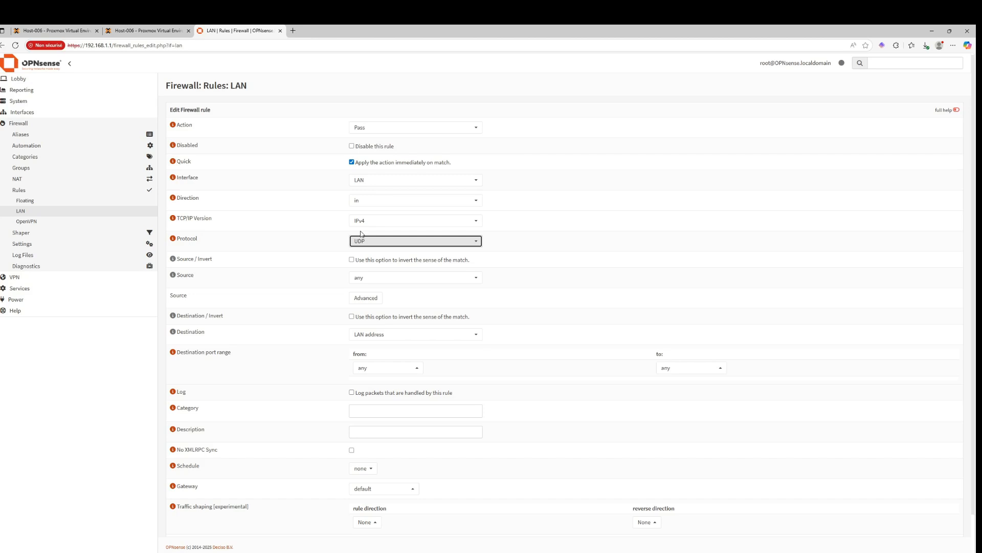
Set the destination port range from 8194 to 8194 and enable logging of matched packets
{"action": "left_click", "coordinate": [382, 369]}
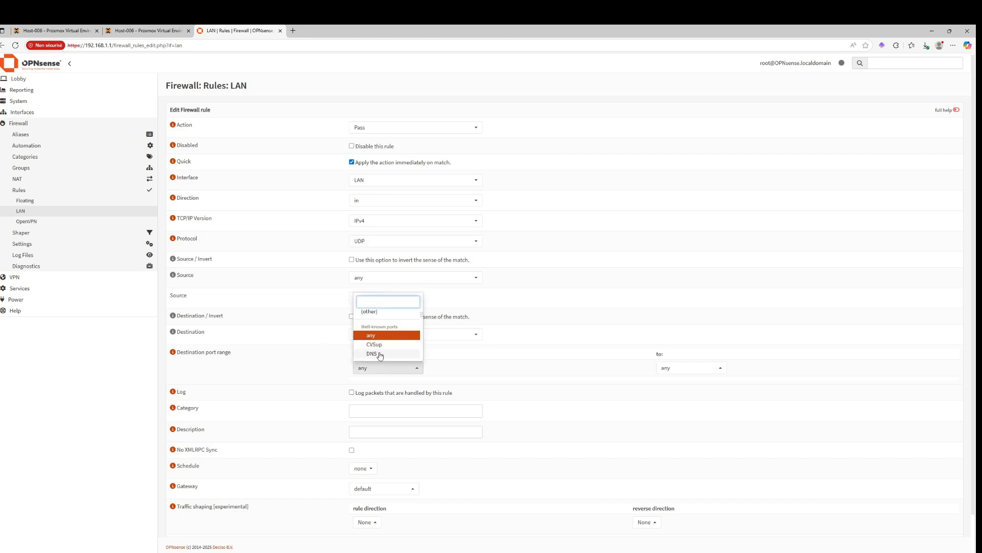
{"action": "scroll", "coordinate": [372, 332], "scroll_direction": "down", "scroll_amount": 6}
{"action": "scroll", "coordinate": [373, 334], "scroll_direction": "up", "scroll_amount": 6}
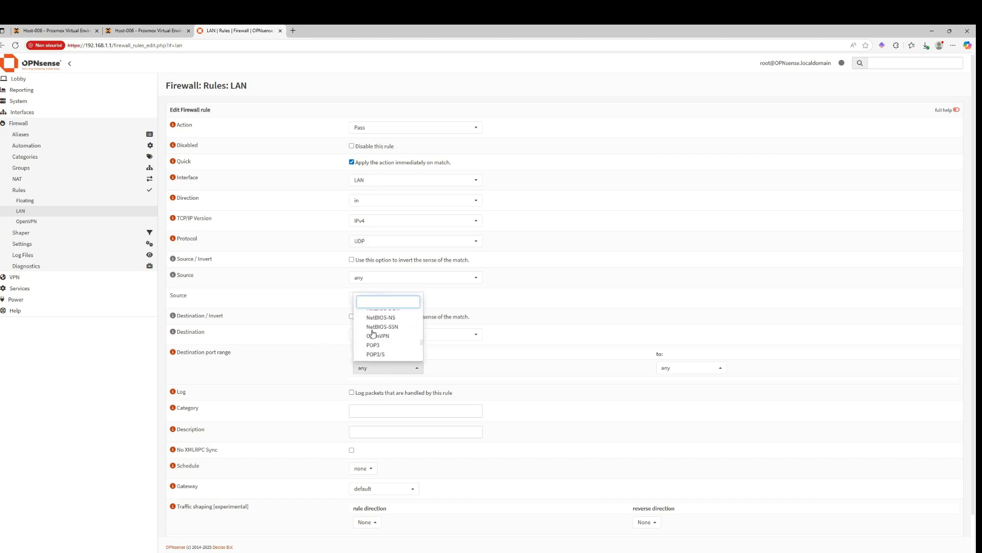
{"action": "left_click", "coordinate": [370, 313]}
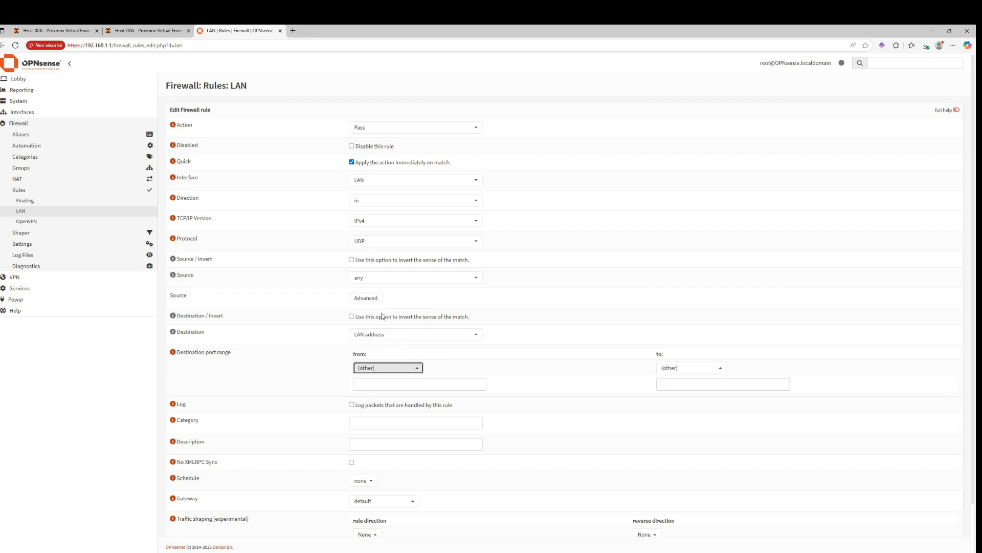
{"action": "left_click", "coordinate": [368, 382]}
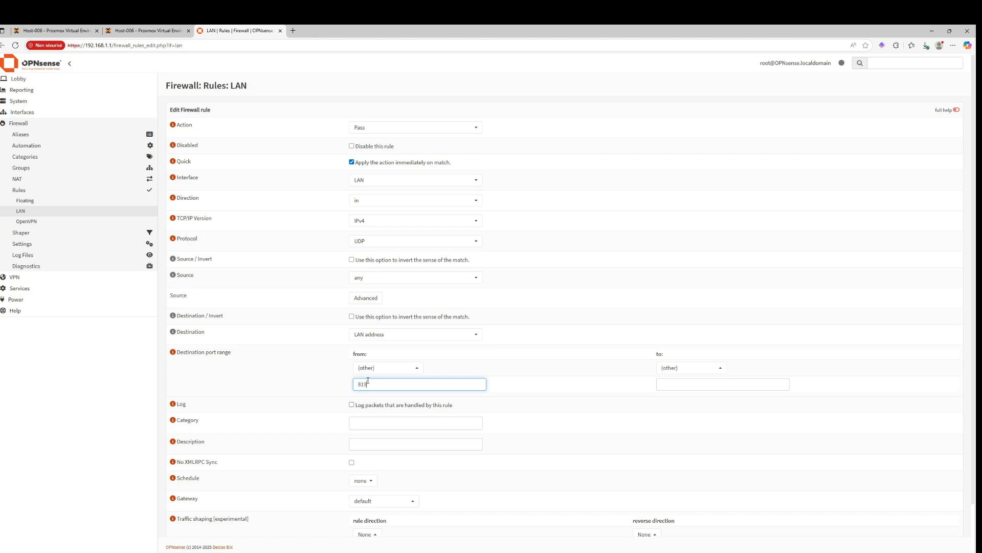
{"action": "key", "text": "Tab"}
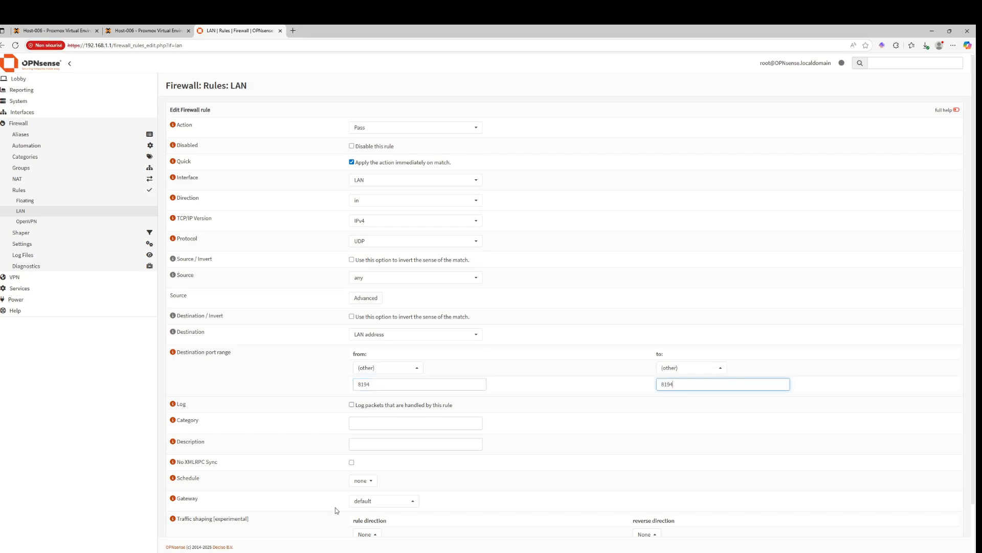
{"action": "left_click", "coordinate": [352, 404]}
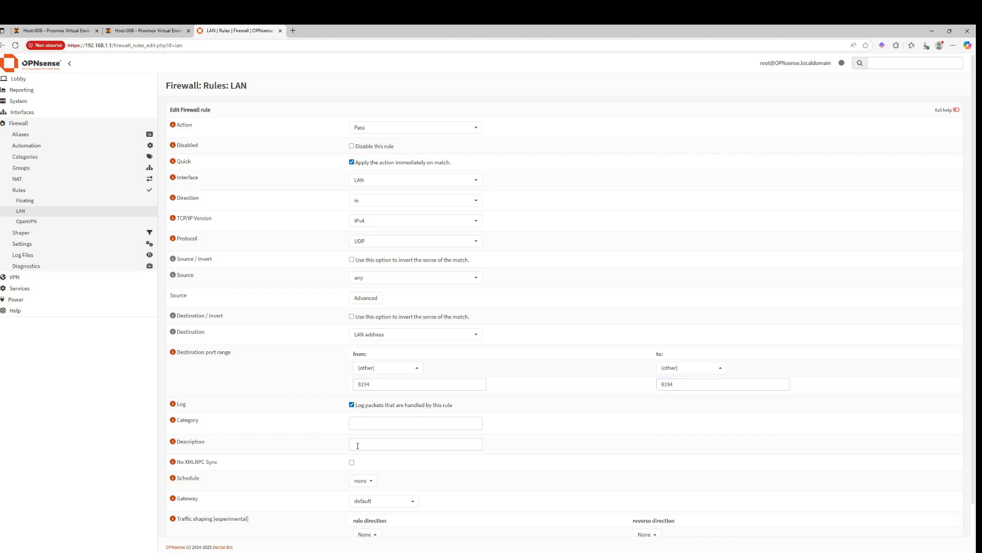
Save the rule and apply the firewall changes
{"action": "scroll", "coordinate": [358, 446], "scroll_direction": "down", "scroll_amount": 2}
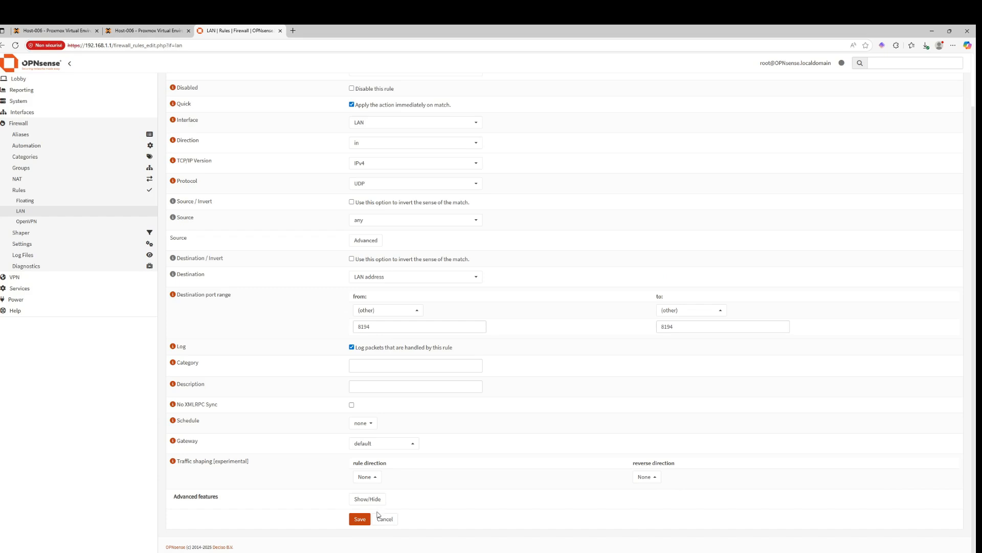
{"action": "left_click", "coordinate": [360, 519]}
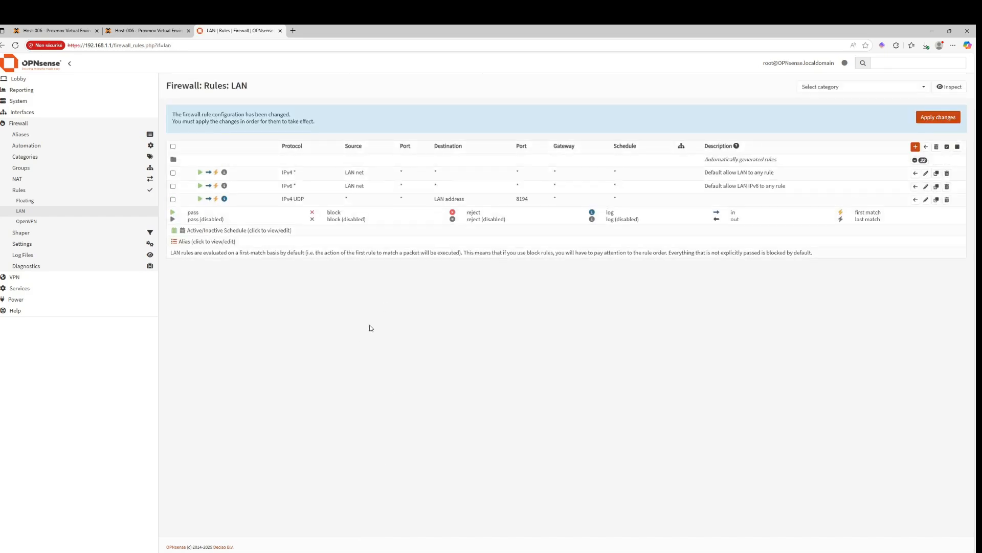
{"action": "left_click", "coordinate": [938, 119]}
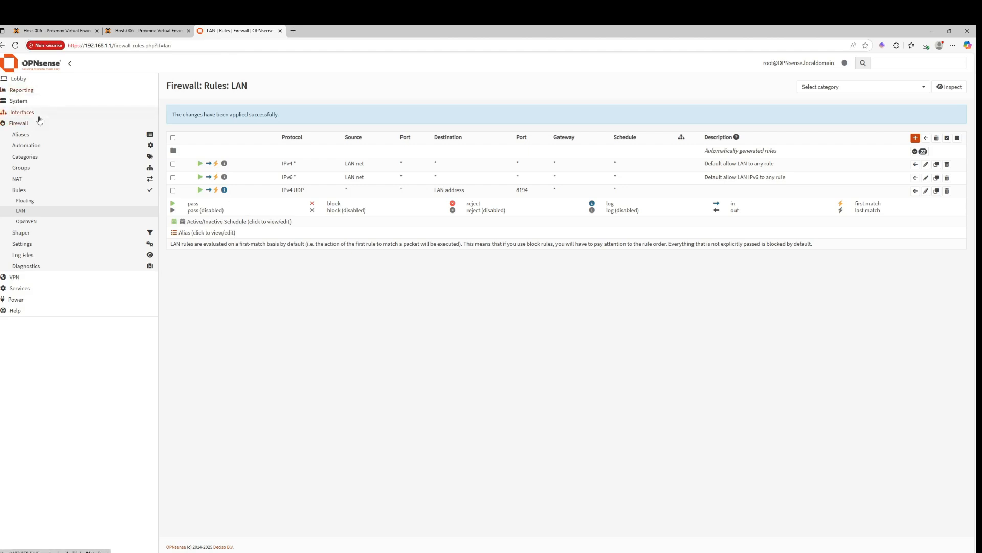
Delete the existing vpn_user account from the system users
{"action": "left_click", "coordinate": [32, 100]}
{"action": "left_click", "coordinate": [31, 112]}
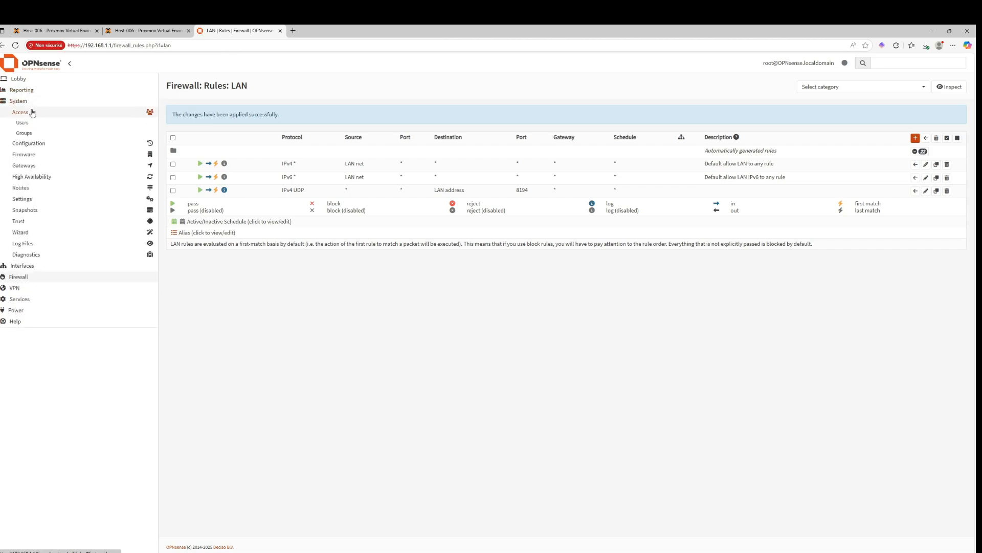
{"action": "left_click", "coordinate": [23, 122]}
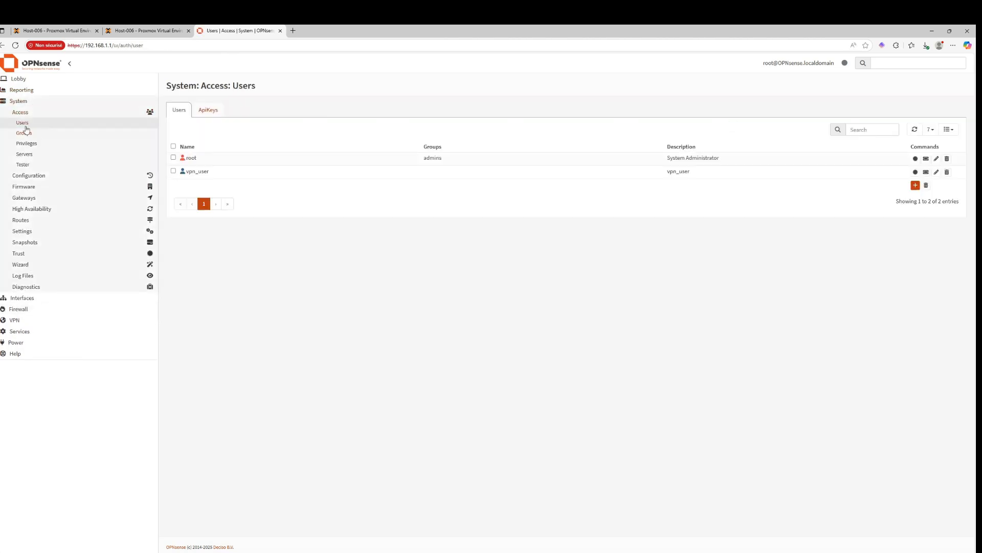
{"action": "left_click", "coordinate": [173, 172]}
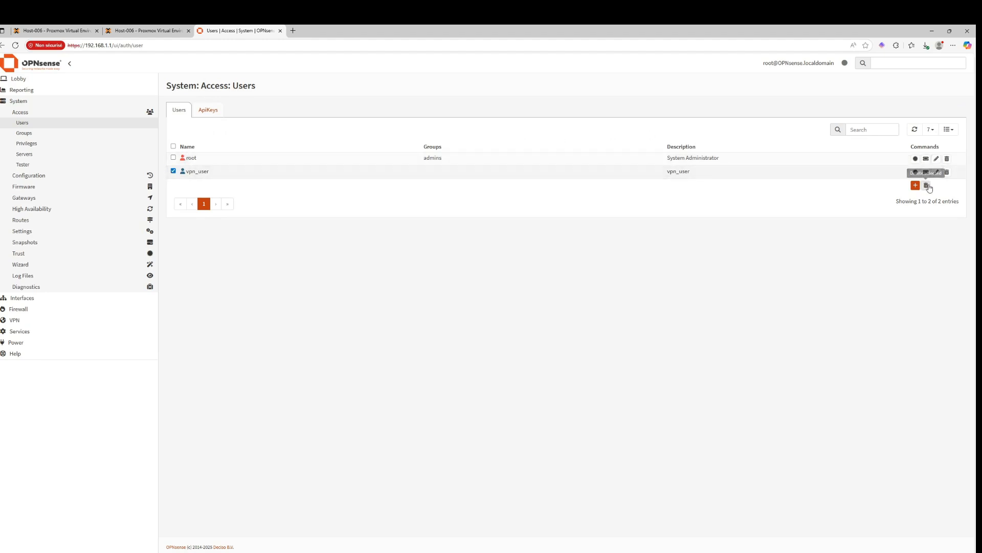
{"action": "left_click", "coordinate": [947, 172]}
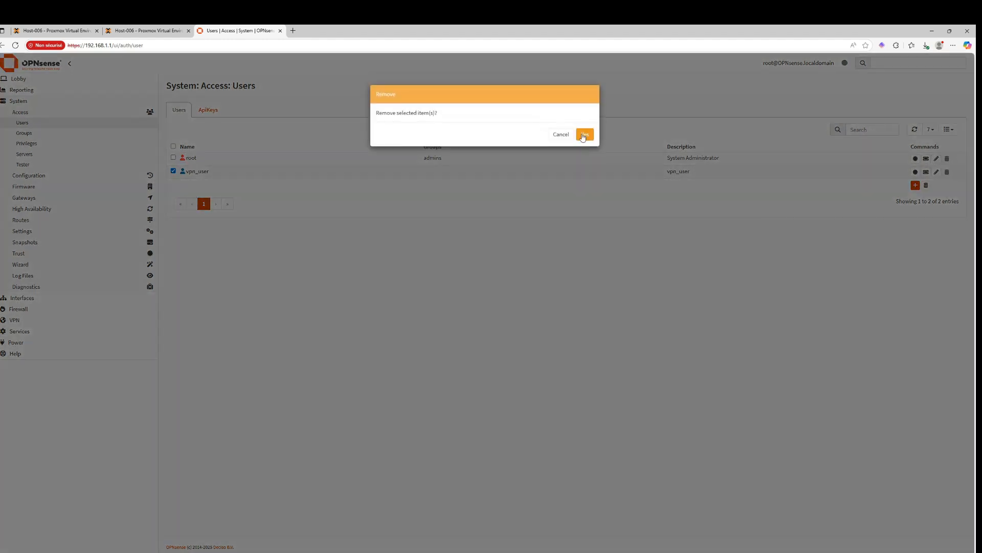
{"action": "left_click", "coordinate": [585, 134]}
Create a new user named vpn_user, enter its password, and save it
{"action": "left_click", "coordinate": [916, 172]}
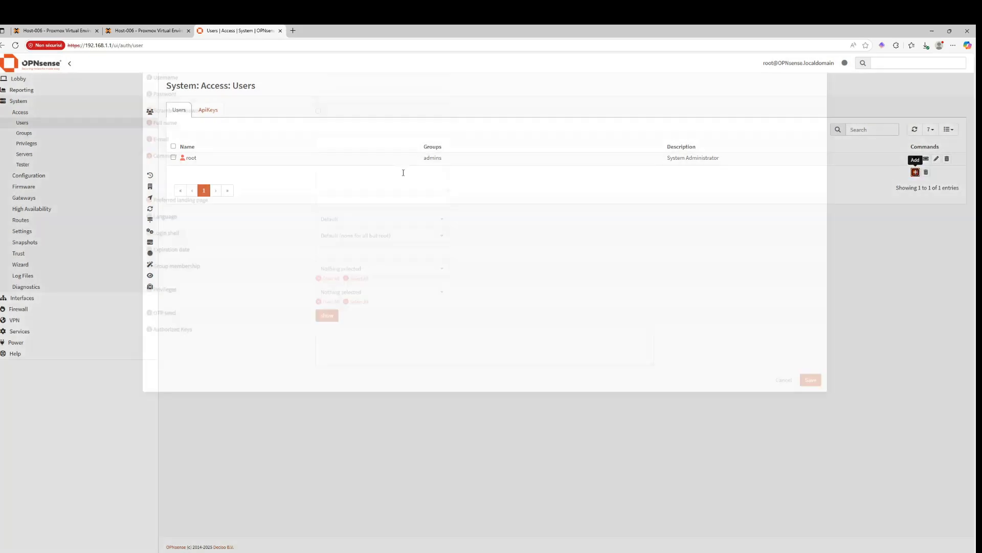
{"action": "left_click", "coordinate": [350, 159]}
{"action": "type", "text": "vpn"}
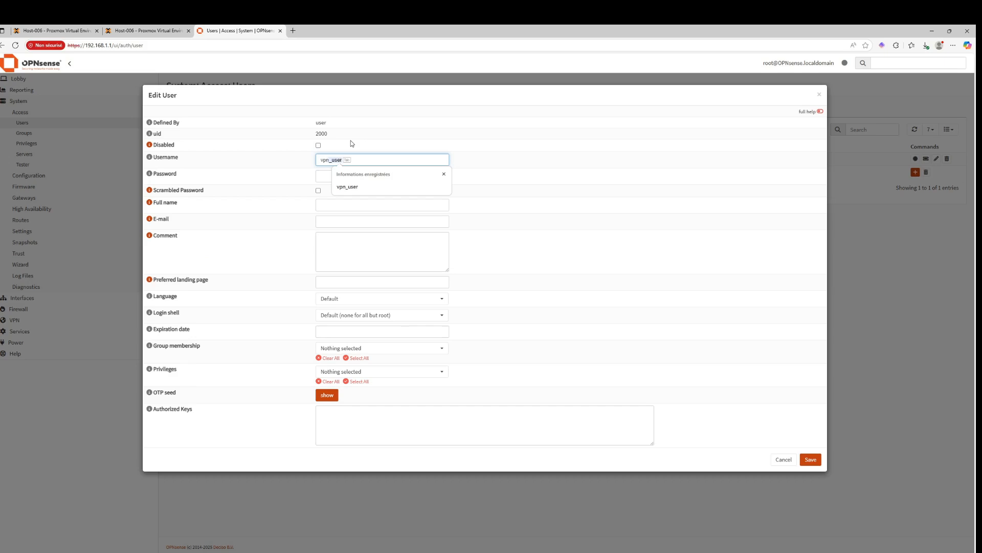
{"action": "type", "text": "_user"}
{"action": "key", "text": "Tab"}
{"action": "type", "text": "•"}
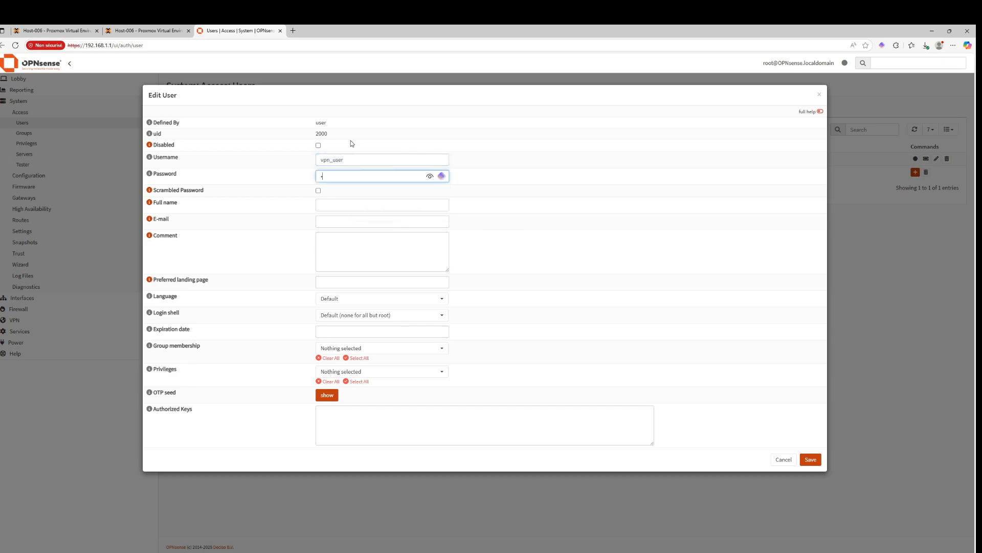
{"action": "type", "text": "••••••••••"}
{"action": "key", "text": "Tab"}
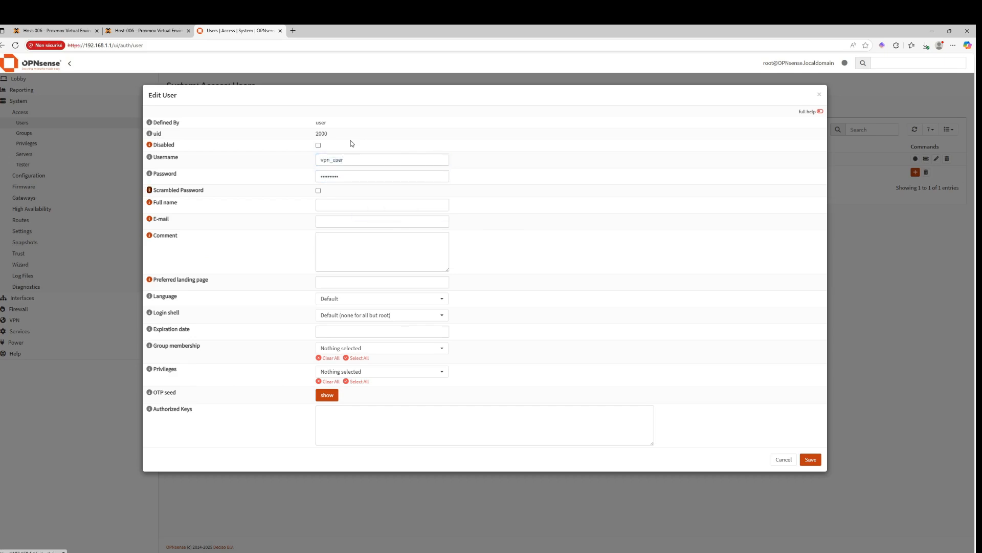
{"action": "left_click", "coordinate": [321, 315]}
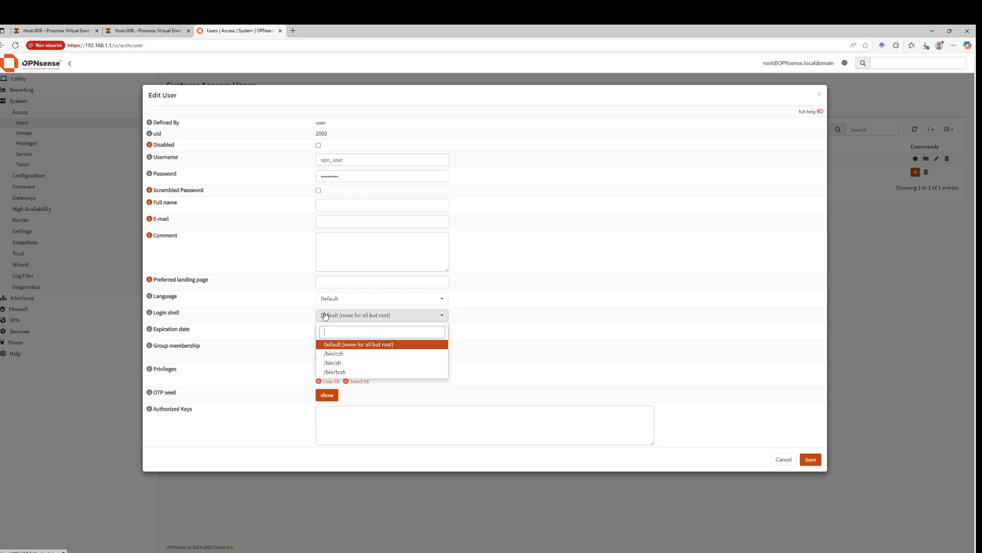
{"action": "left_click", "coordinate": [272, 329]}
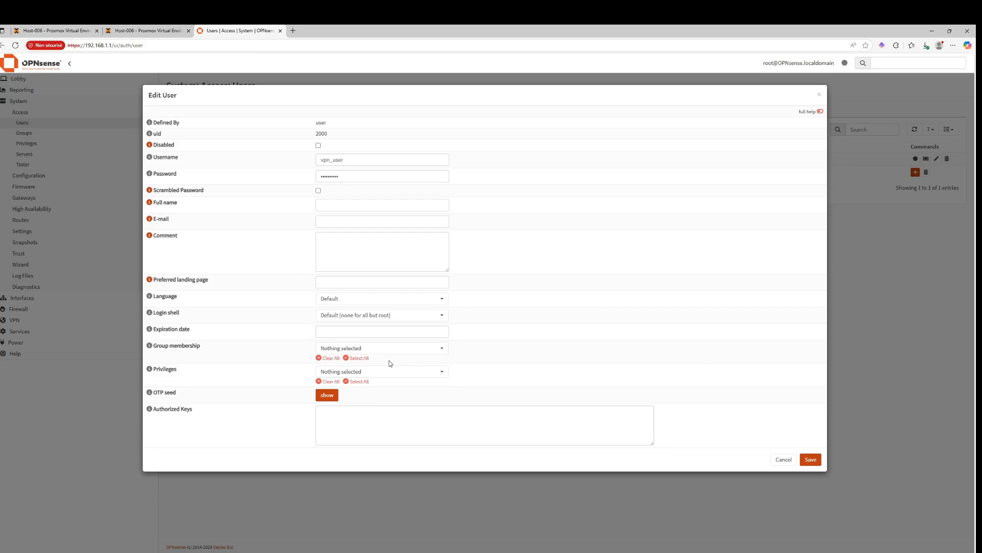
{"action": "left_click", "coordinate": [810, 459]}
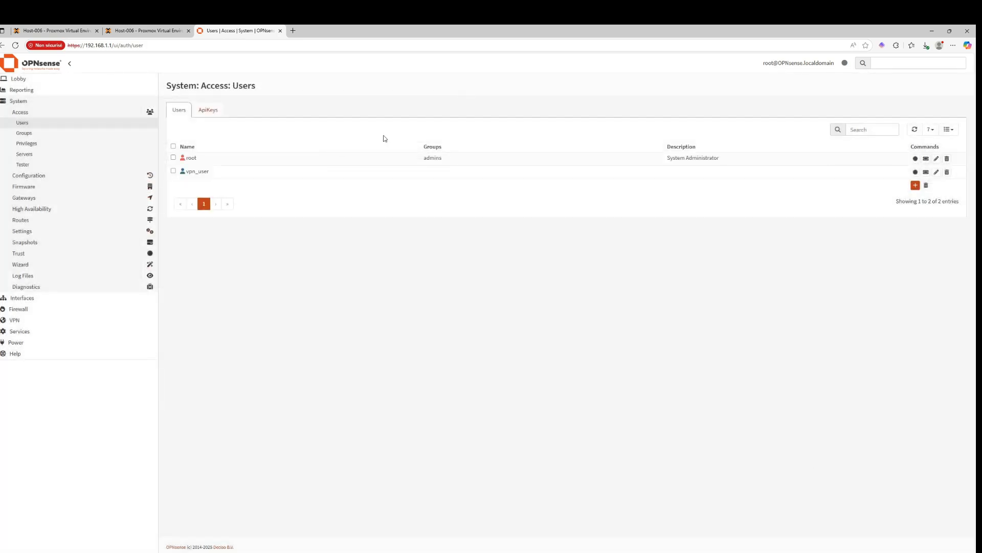
Create an internal client certificate for vpn_user with the description vpn user
{"action": "left_click", "coordinate": [867, 165]}
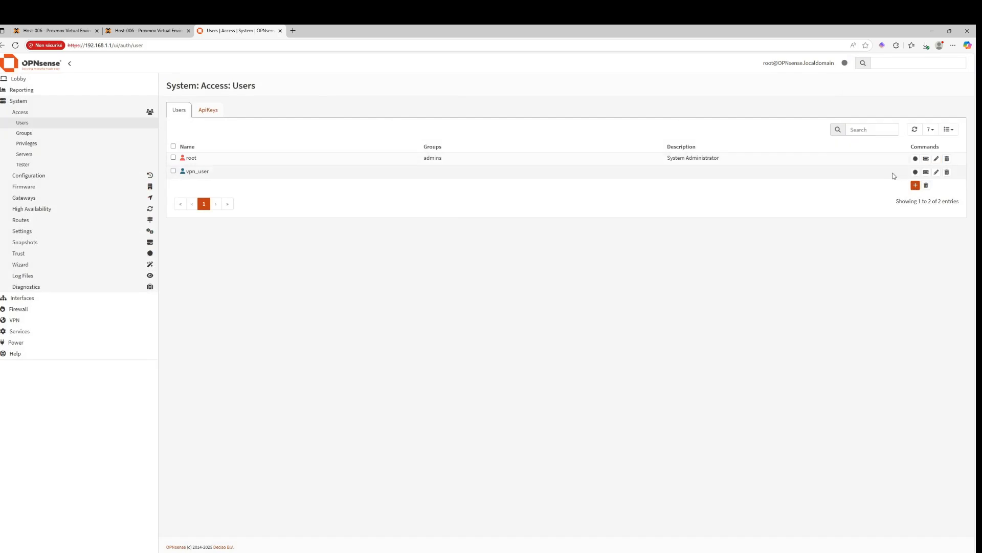
{"action": "left_click", "coordinate": [916, 172]}
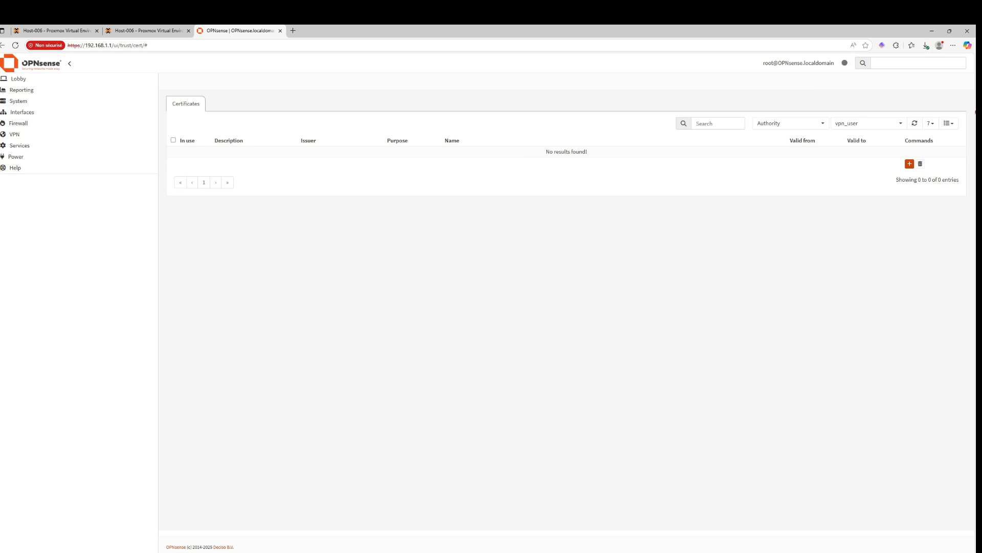
{"action": "left_click", "coordinate": [910, 163]}
{"action": "left_click", "coordinate": [424, 379]}
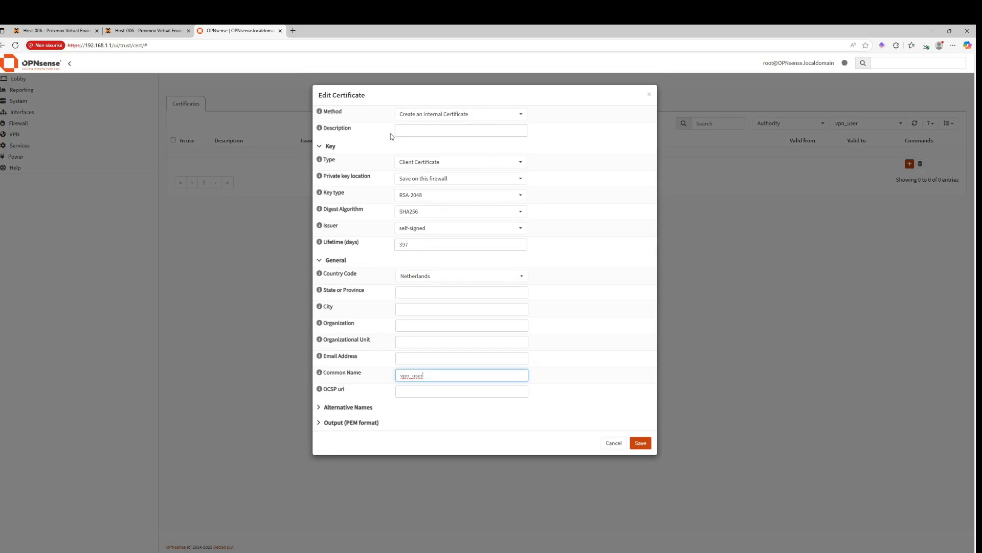
{"action": "left_click", "coordinate": [436, 136]}
{"action": "type", "text": "vpn user"}
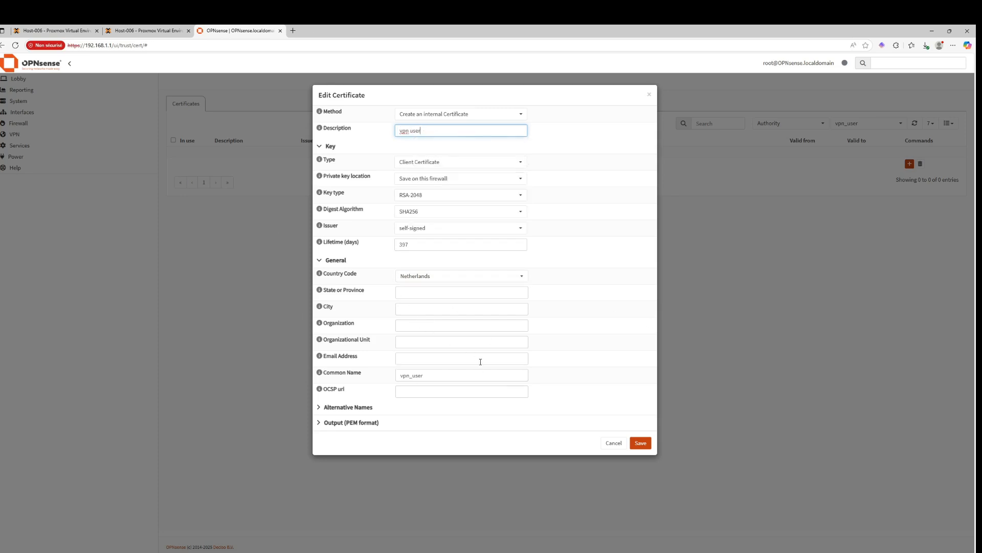
{"action": "left_click", "coordinate": [641, 443]}
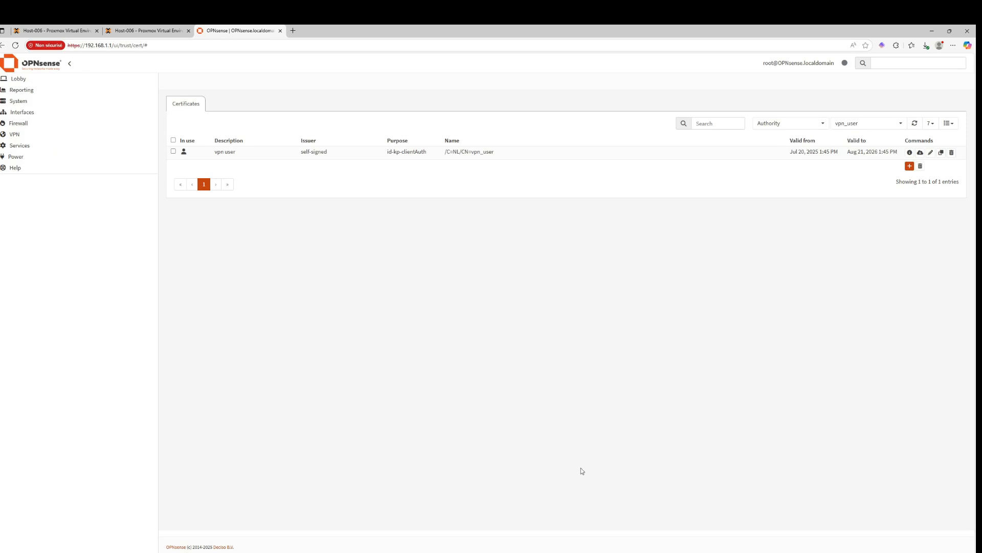
Open the OpenVPN Client Export page to check which certificates are available
{"action": "left_click", "coordinate": [62, 134]}
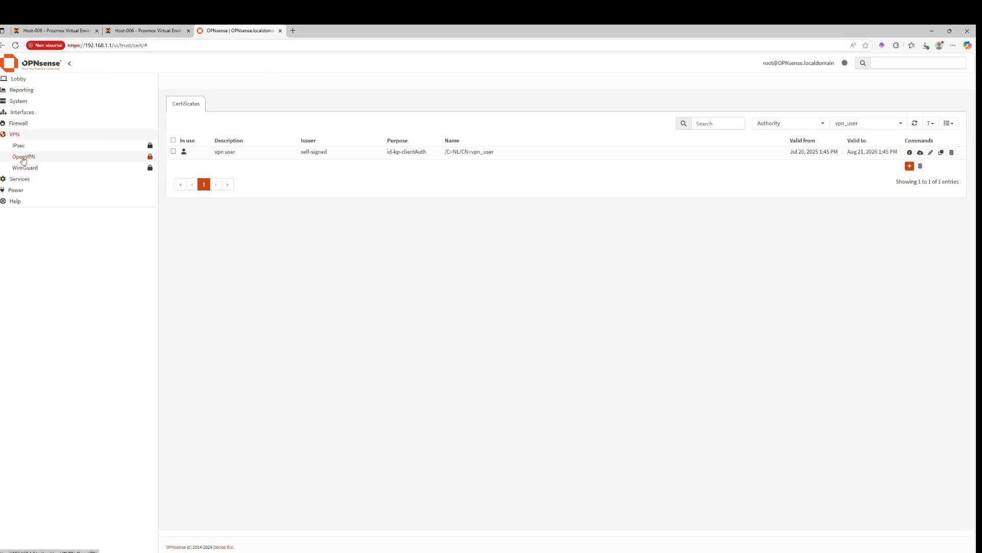
{"action": "left_click", "coordinate": [23, 157]}
{"action": "left_click", "coordinate": [32, 210]}
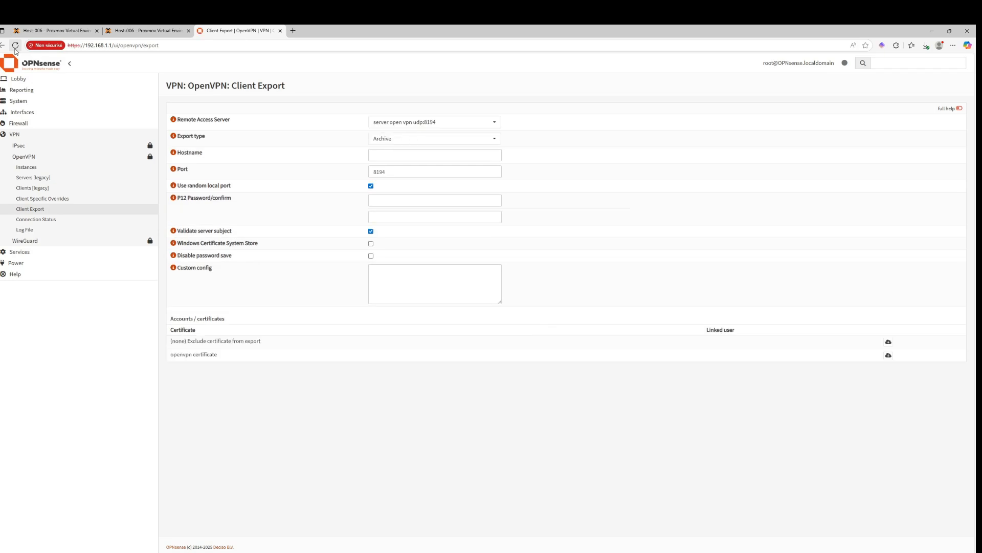
Go to vpn_user's certificates from the system users list and delete its self-signed certificate
{"action": "left_click", "coordinate": [18, 101]}
{"action": "left_click", "coordinate": [21, 113]}
{"action": "left_click", "coordinate": [58, 123]}
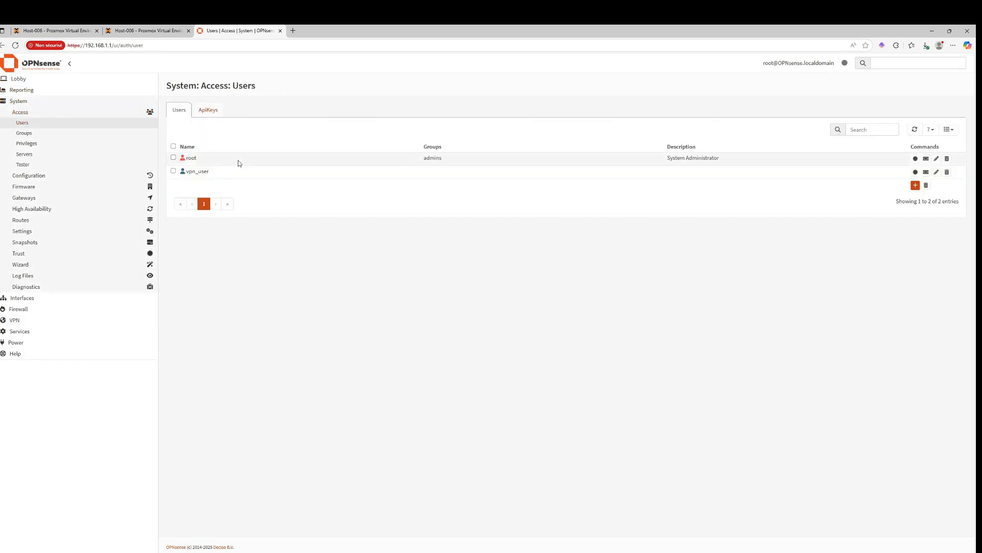
{"action": "left_click", "coordinate": [926, 171]}
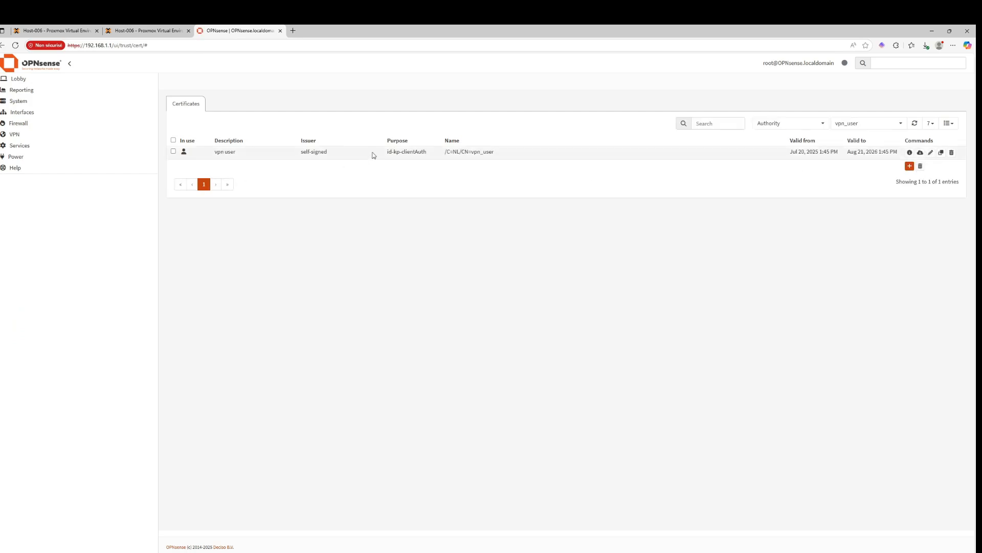
{"action": "left_click", "coordinate": [951, 153]}
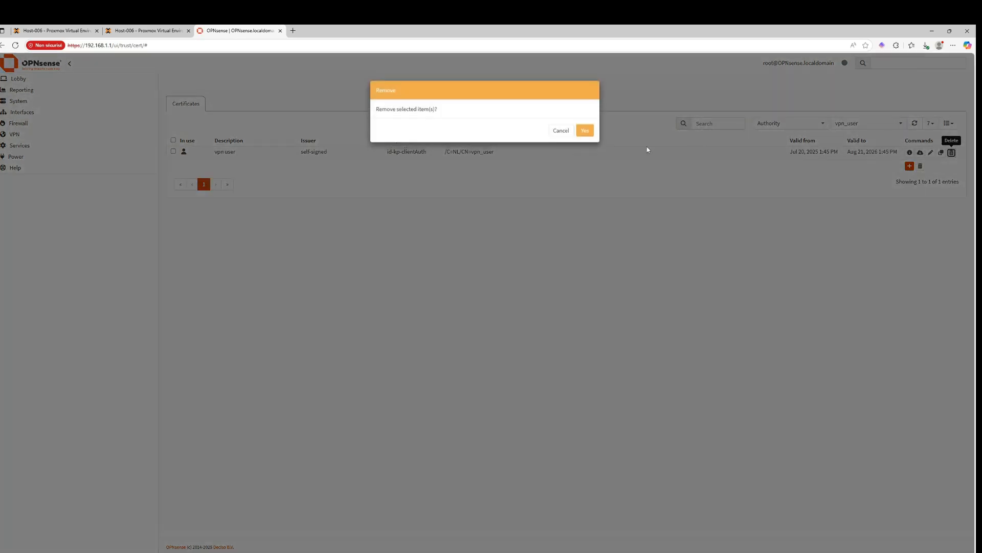
{"action": "left_click", "coordinate": [584, 131]}
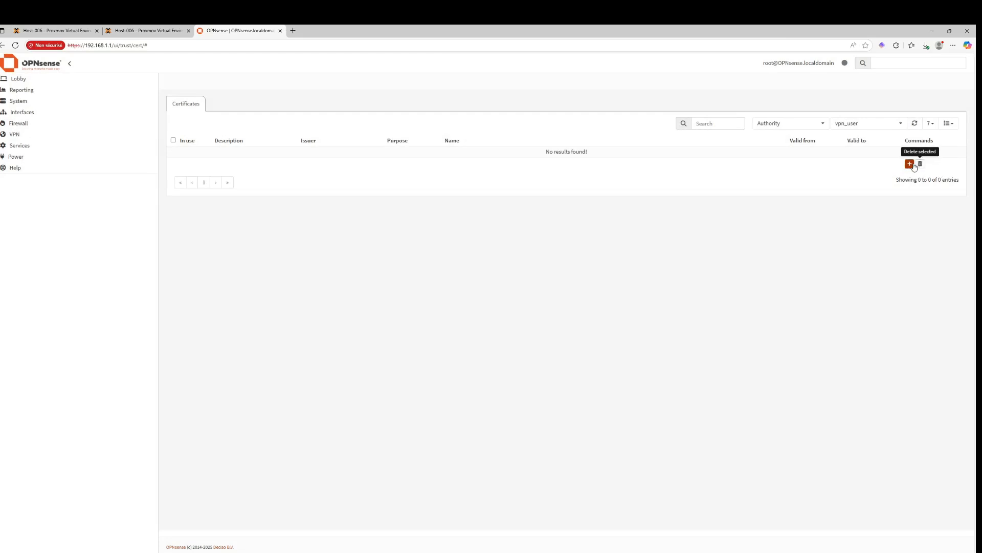
Start a new internal client certificate with the description vpn user, issued by root ca
{"action": "left_click", "coordinate": [910, 164]}
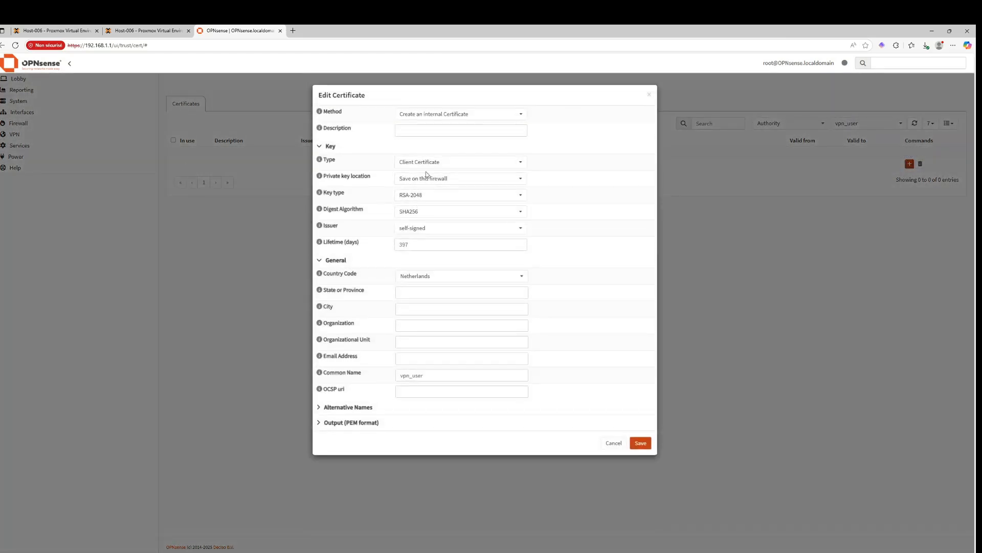
{"action": "left_click", "coordinate": [416, 228]}
{"action": "left_click", "coordinate": [414, 257]}
{"action": "left_click", "coordinate": [424, 128]}
{"action": "type", "text": "vpn user"}
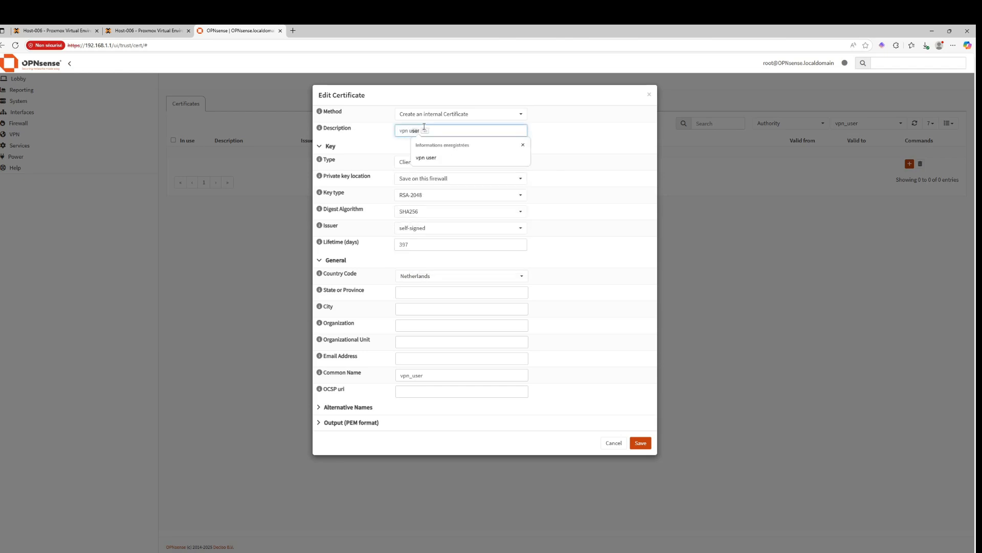
{"action": "left_click", "coordinate": [430, 229]}
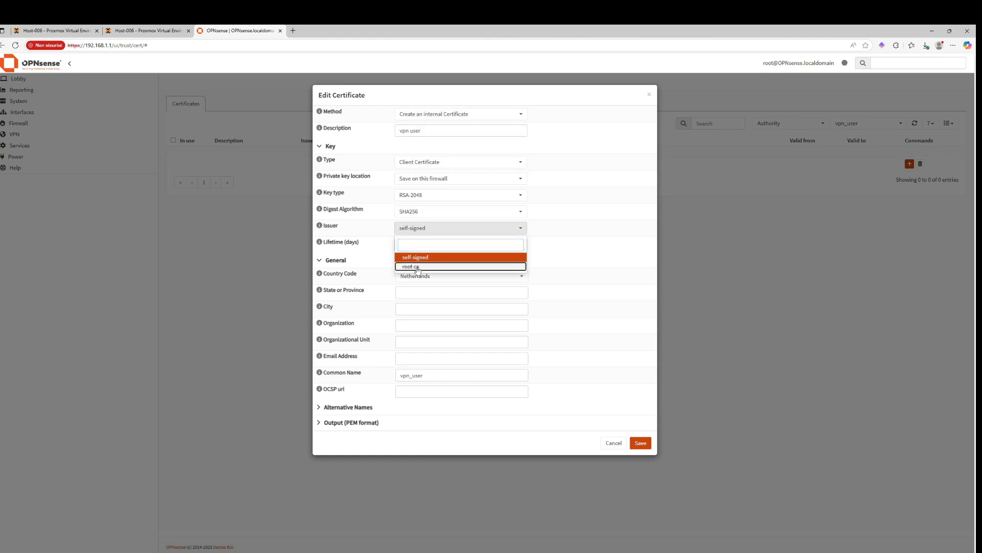
{"action": "left_click", "coordinate": [413, 266]}
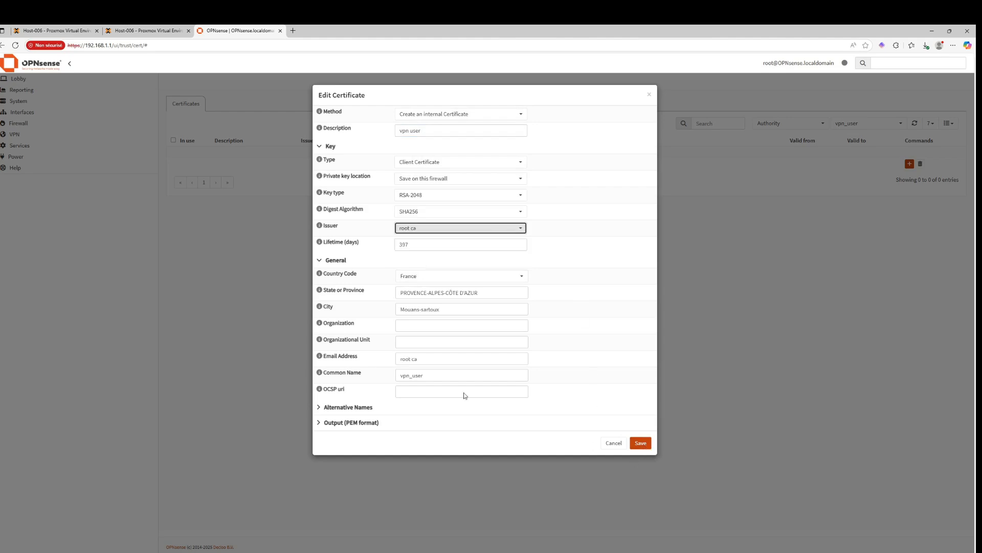
Trim the email address entry and save the new certificate
{"action": "left_click_drag", "start_coordinate": [439, 362], "coordinate": [268, 341]}
{"action": "left_click", "coordinate": [268, 341]}
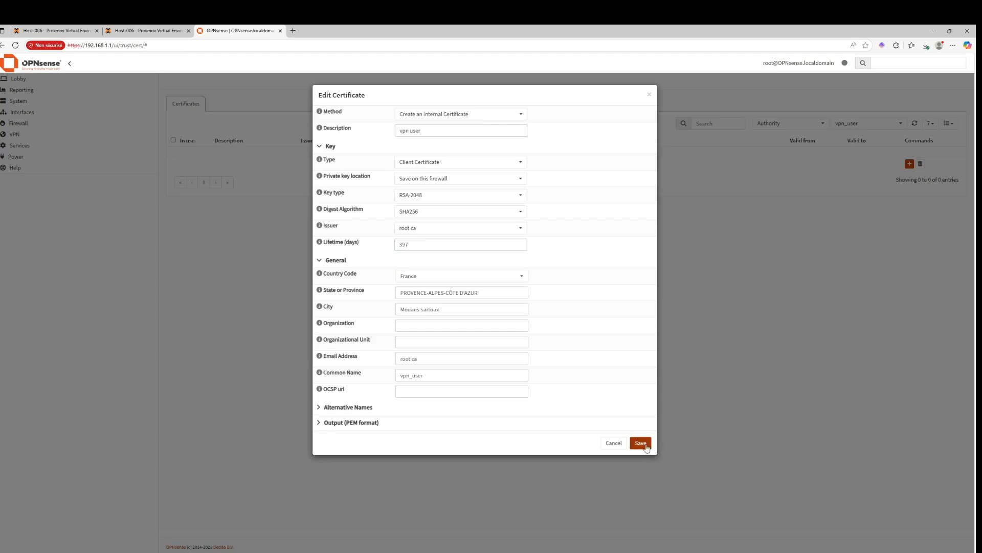
{"action": "left_click", "coordinate": [453, 363]}
{"action": "key", "text": "BackSpace"}
{"action": "key", "text": "BackSpace"}
{"action": "key", "text": "BackSpace"}
{"action": "key", "text": "BackSpace"}
{"action": "key", "text": "BackSpace"}
{"action": "key", "text": "BackSpace"}
{"action": "key", "text": "BackSpace"}
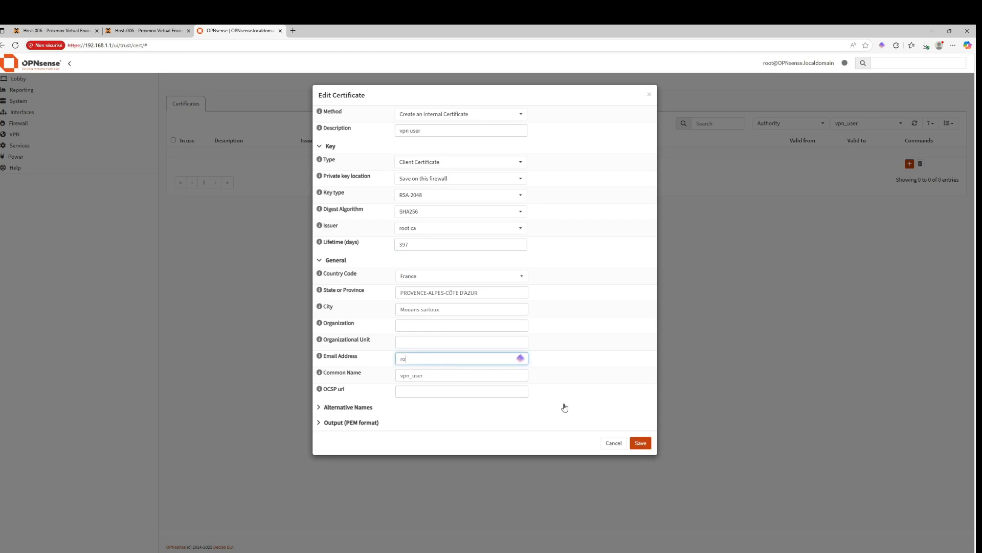
{"action": "left_click", "coordinate": [641, 443]}
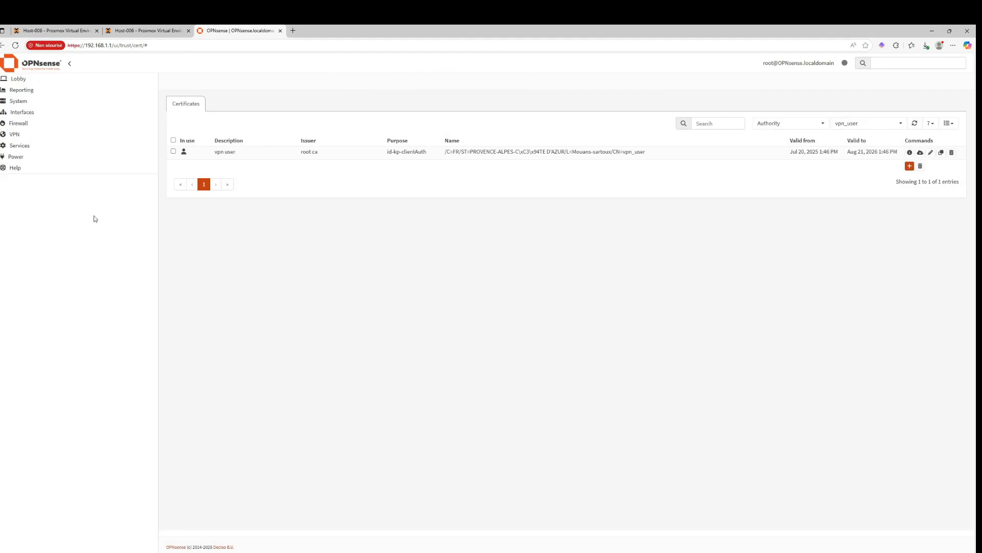
Try to export the vpn user certificate from the OpenVPN Client Export page
{"action": "left_click", "coordinate": [15, 134]}
{"action": "left_click", "coordinate": [23, 157]}
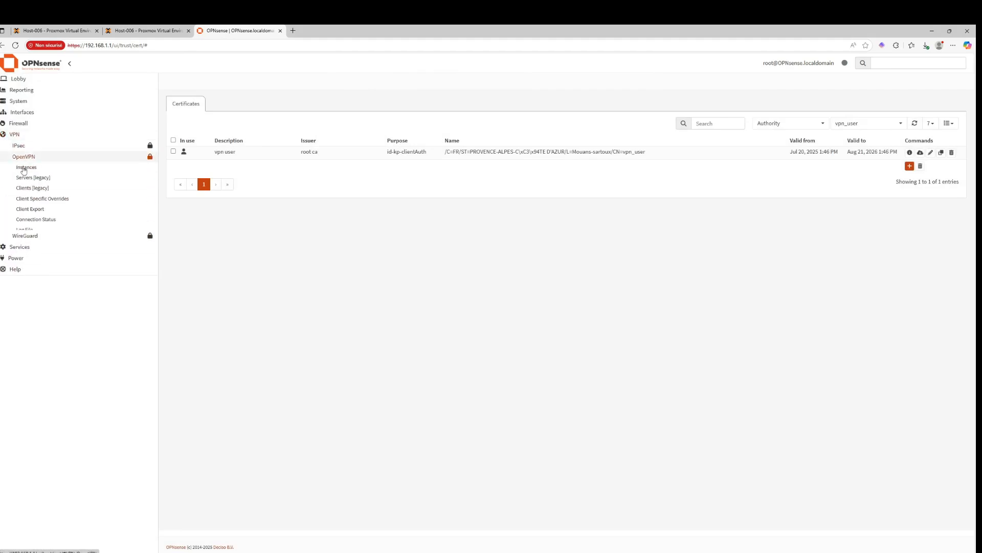
{"action": "left_click", "coordinate": [30, 211]}
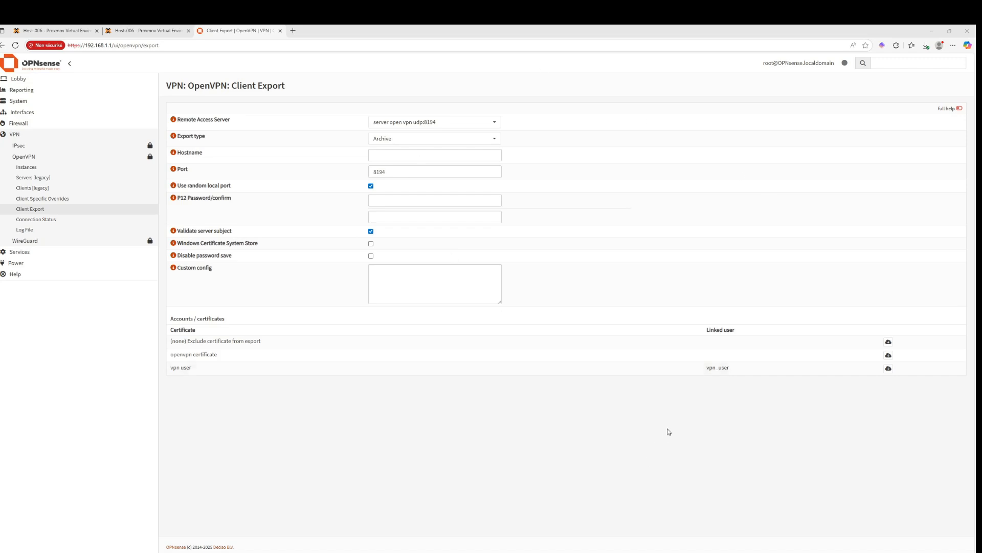
{"action": "left_click", "coordinate": [888, 369]}
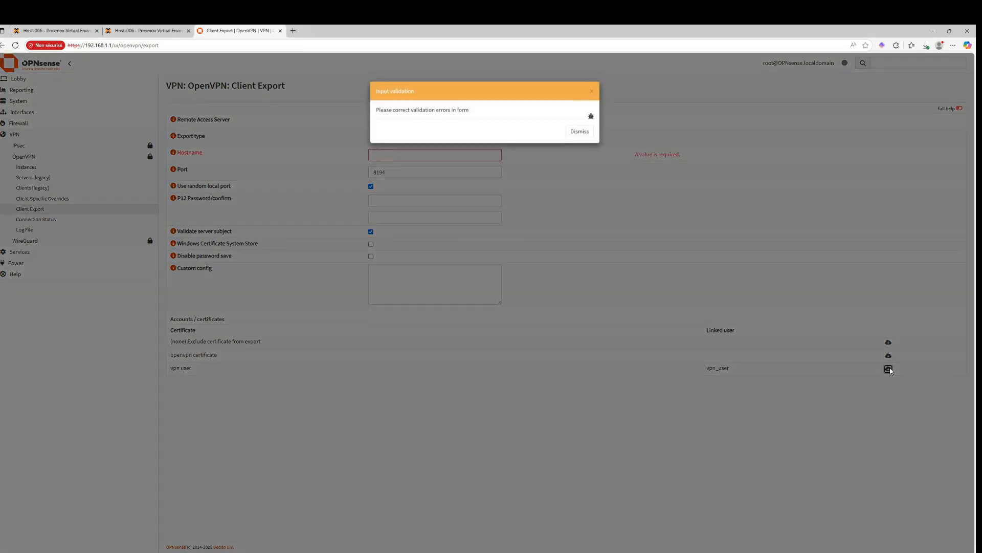
{"action": "left_click", "coordinate": [580, 131]}
Set the export hostname to access.hugosysadmin.fr
{"action": "left_click", "coordinate": [397, 152]}
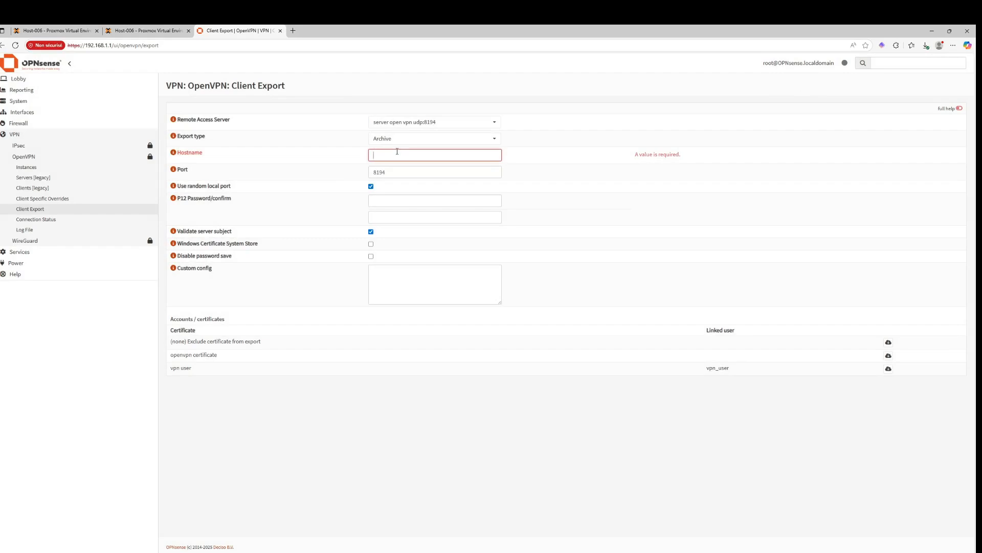
{"action": "type", "text": "access.hugosysadmin.fr"}
Read the help texts for the Windows Certificate System Store and Hostname options
{"action": "left_click", "coordinate": [174, 245]}
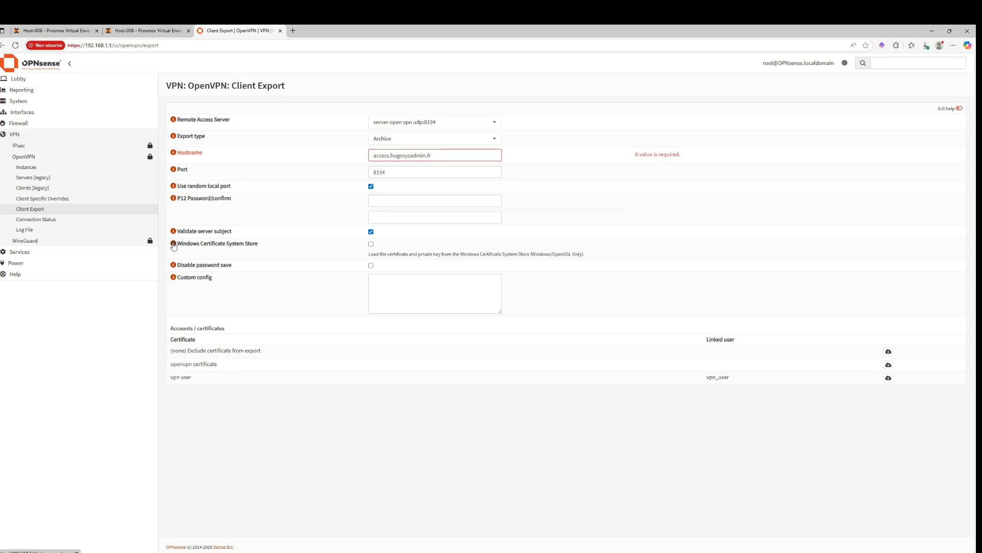
{"action": "left_click", "coordinate": [173, 245]}
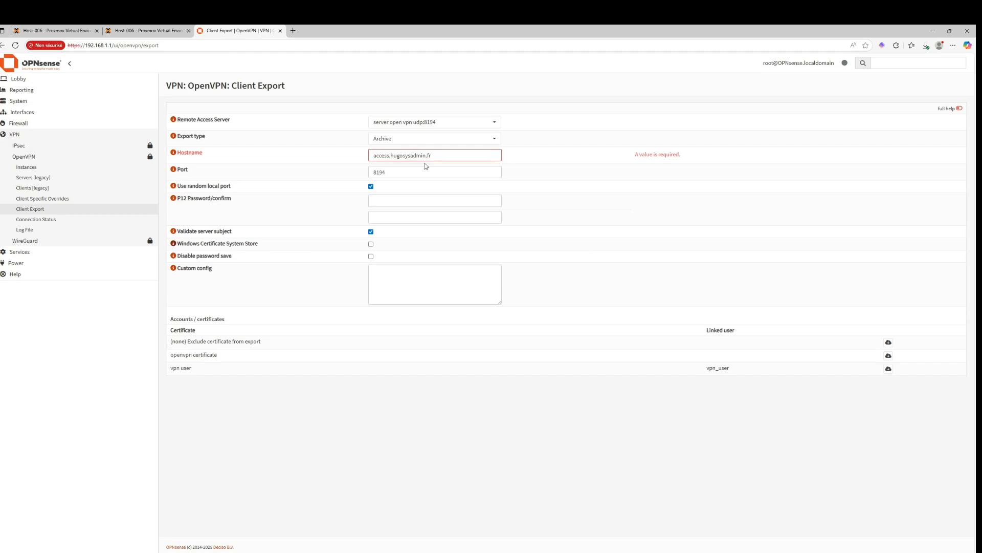
{"action": "left_click", "coordinate": [453, 154]}
{"action": "left_click", "coordinate": [457, 170]}
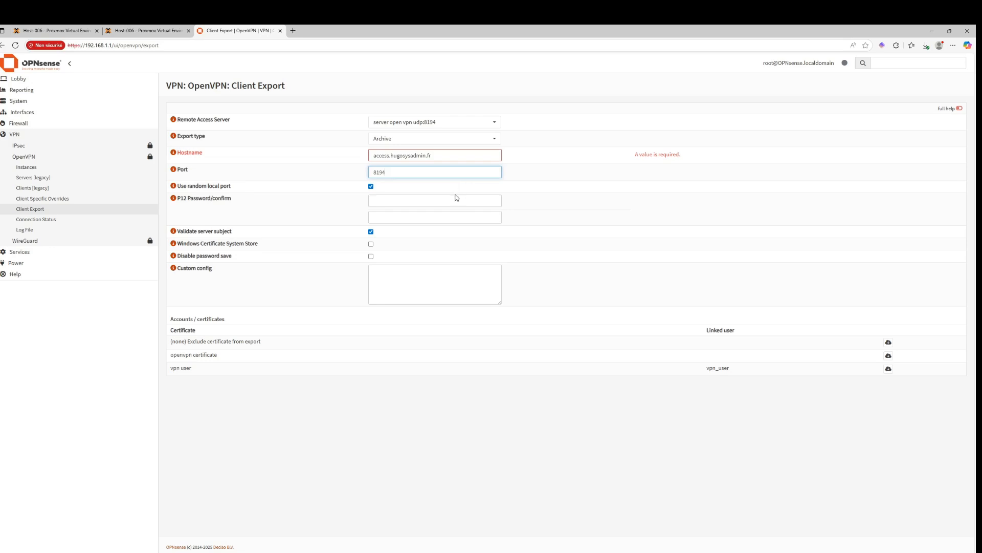
{"action": "left_click", "coordinate": [174, 154]}
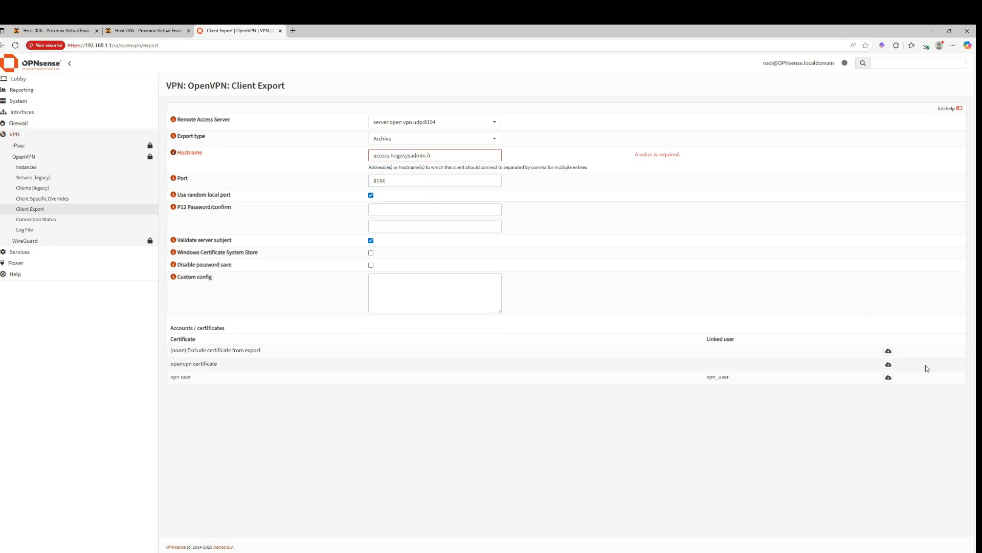
Export the vpn user client archive and save it to the Downloads folder
{"action": "left_click", "coordinate": [889, 378]}
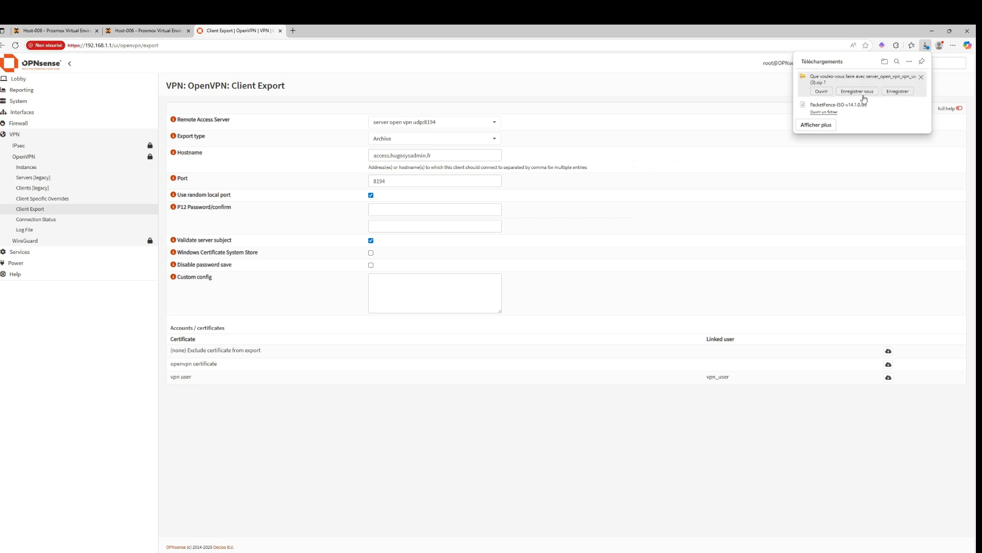
{"action": "left_click", "coordinate": [864, 97]}
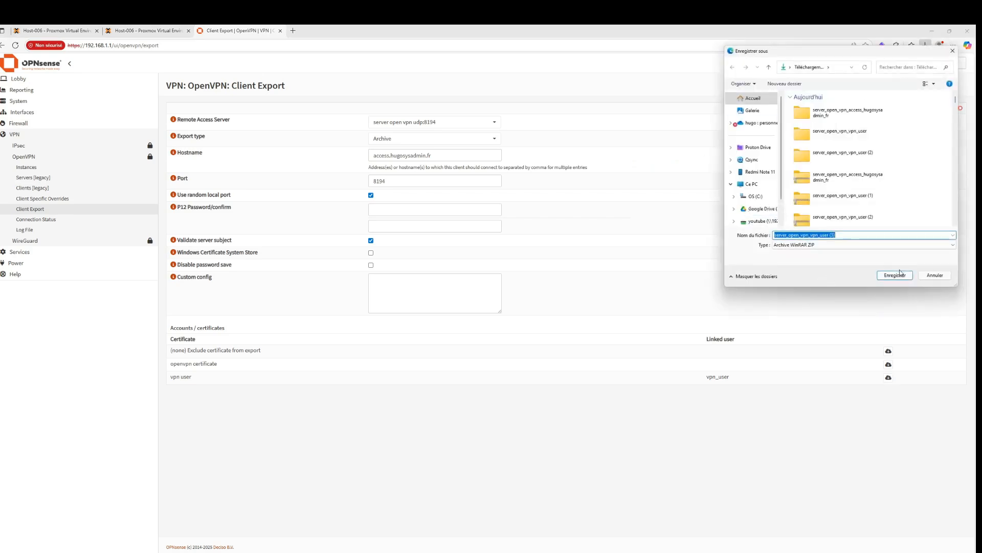
{"action": "left_click", "coordinate": [901, 273]}
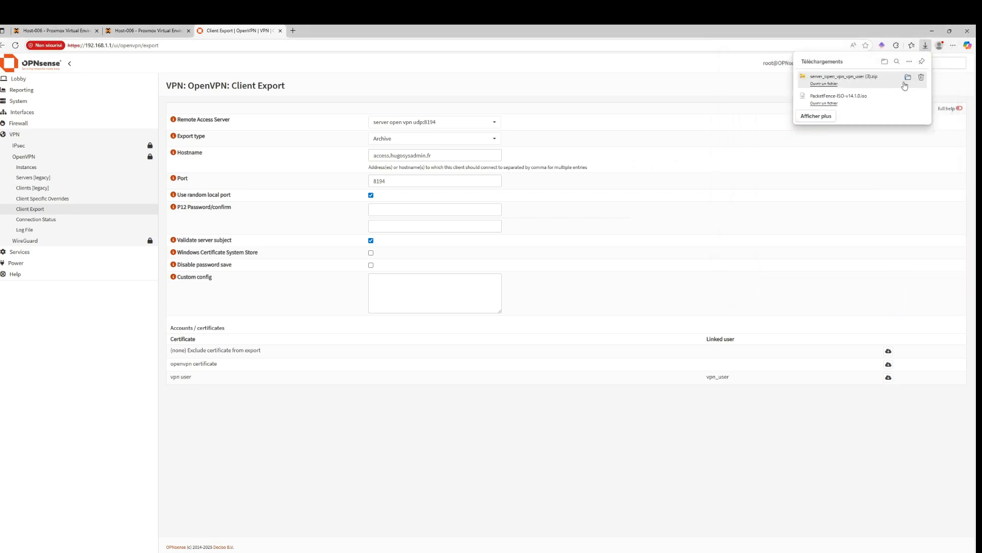
Extract the downloaded server_open_vpn_vpn_user (3) archive and open its extracted folder
{"action": "left_click", "coordinate": [908, 77]}
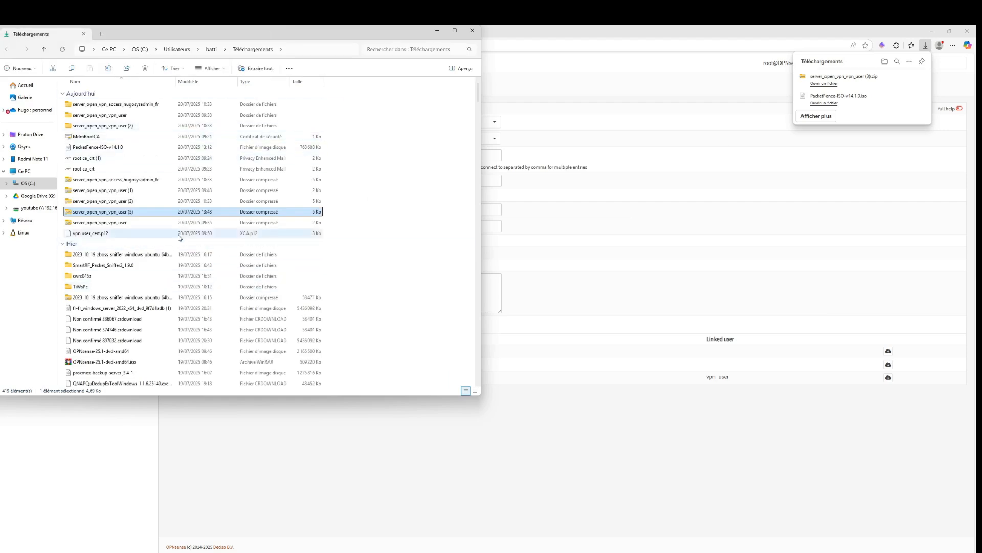
{"action": "double_click", "coordinate": [119, 215]}
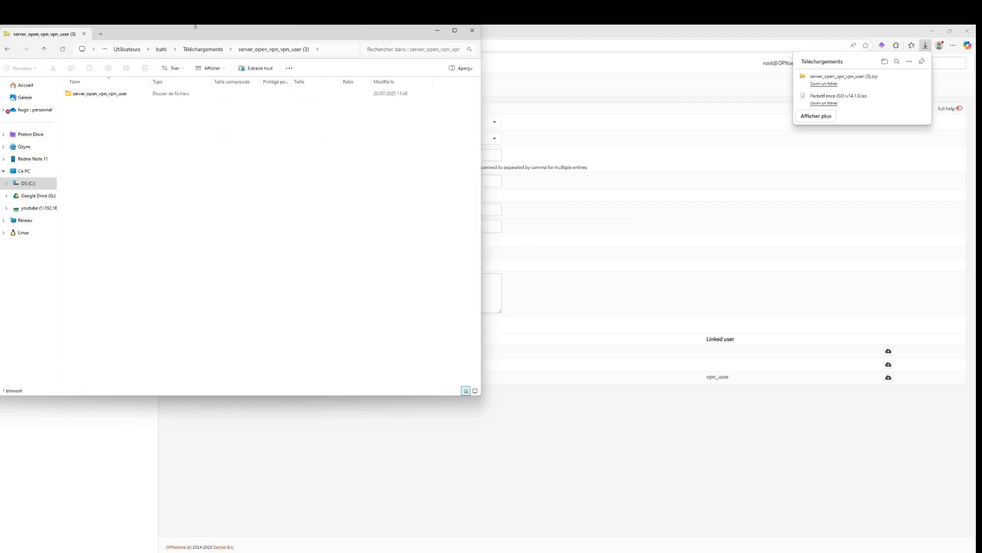
{"action": "left_click_drag", "start_coordinate": [204, 33], "coordinate": [540, 101]}
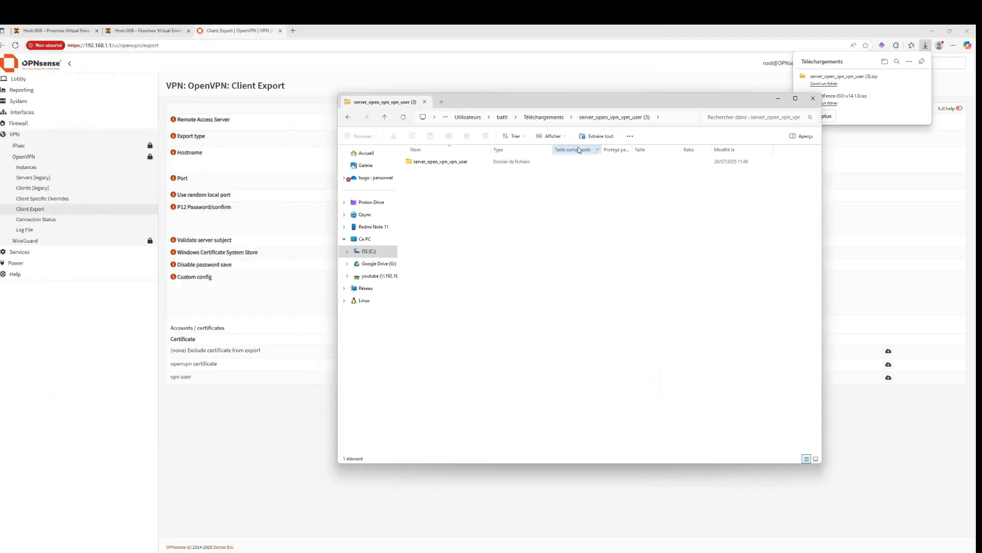
{"action": "left_click", "coordinate": [596, 136]}
{"action": "left_click", "coordinate": [550, 369]}
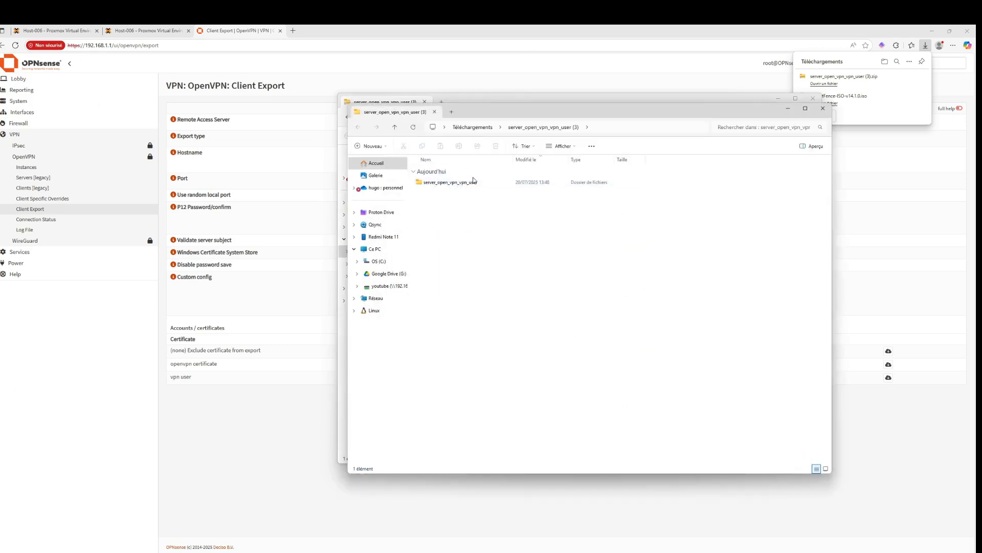
{"action": "left_click", "coordinate": [470, 184]}
{"action": "double_click", "coordinate": [470, 182]}
{"action": "left_click", "coordinate": [473, 194]}
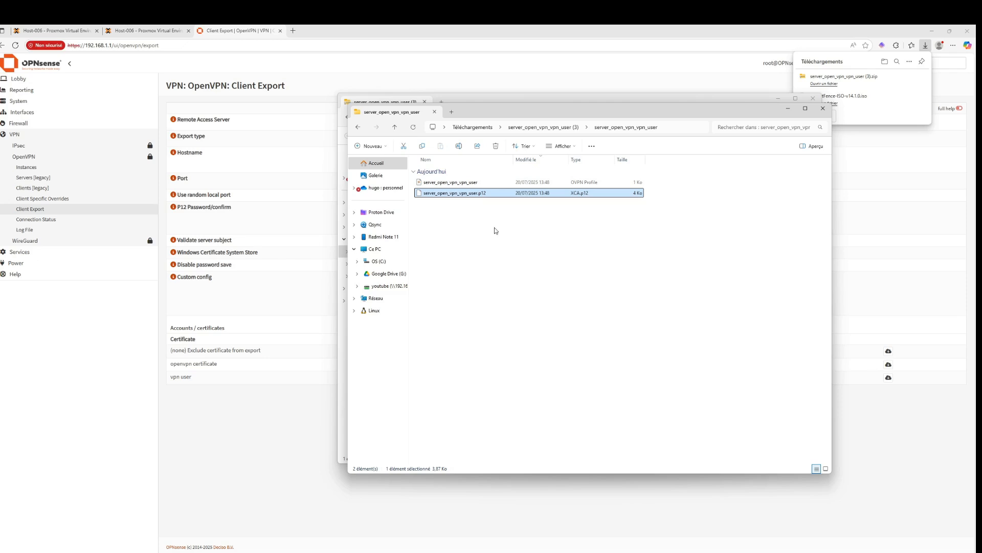
Open the server_open_vpn_vpn_user .ovpn profile in Notepad++
{"action": "right_click", "coordinate": [482, 182]}
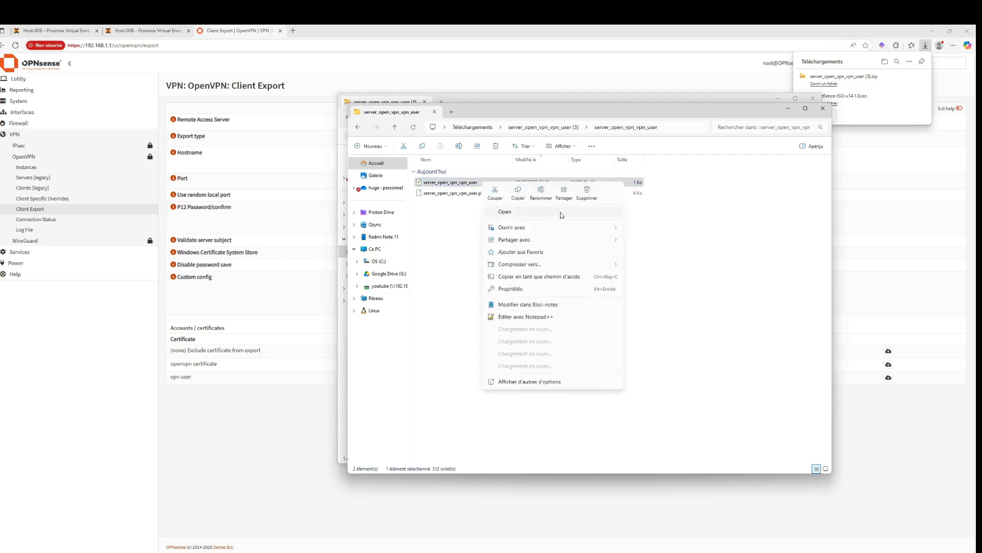
{"action": "left_click", "coordinate": [517, 317]}
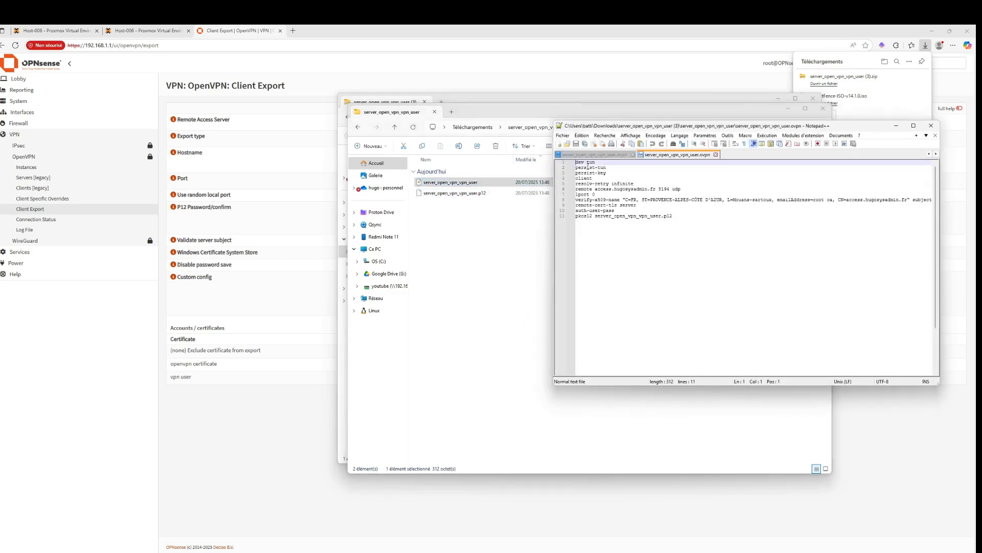
Compare the pkcs12 file path line with the previous profile open in the other tab
{"action": "left_click", "coordinate": [597, 155]}
{"action": "left_click", "coordinate": [677, 225]}
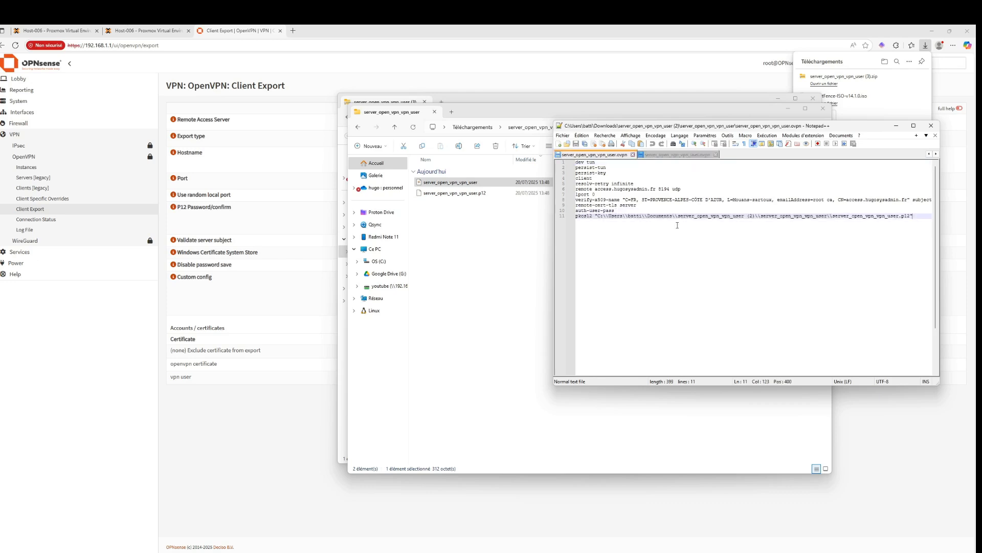
{"action": "left_click", "coordinate": [605, 216]}
{"action": "left_click_drag", "start_coordinate": [834, 217], "coordinate": [914, 218]}
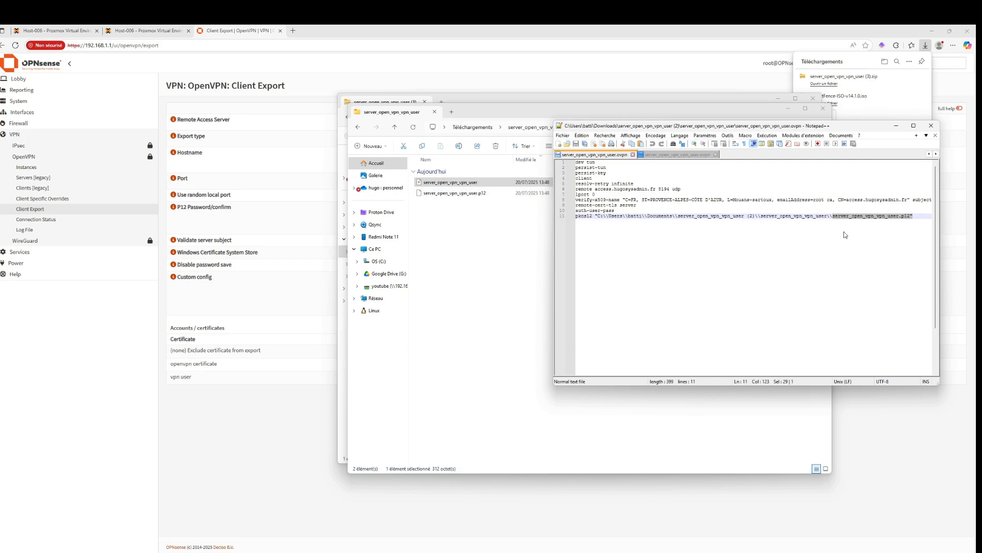
{"action": "left_click", "coordinate": [629, 217]}
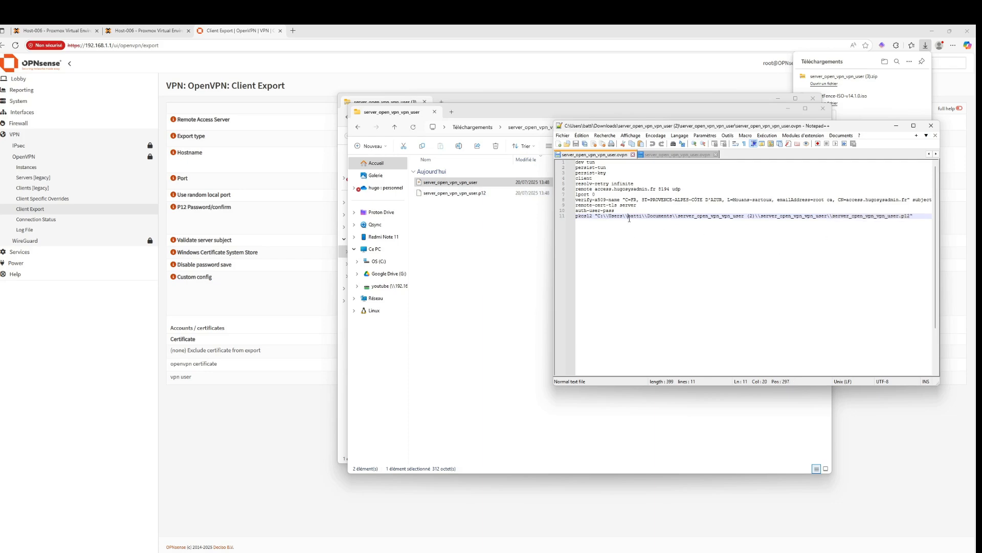
Examine the pkcs12, remote and verify-x509-name lines of the new .ovpn profile
{"action": "left_click_drag", "start_coordinate": [649, 217], "coordinate": [640, 215]}
{"action": "left_click", "coordinate": [643, 215]}
{"action": "left_click", "coordinate": [672, 189]}
{"action": "left_click", "coordinate": [672, 200]}
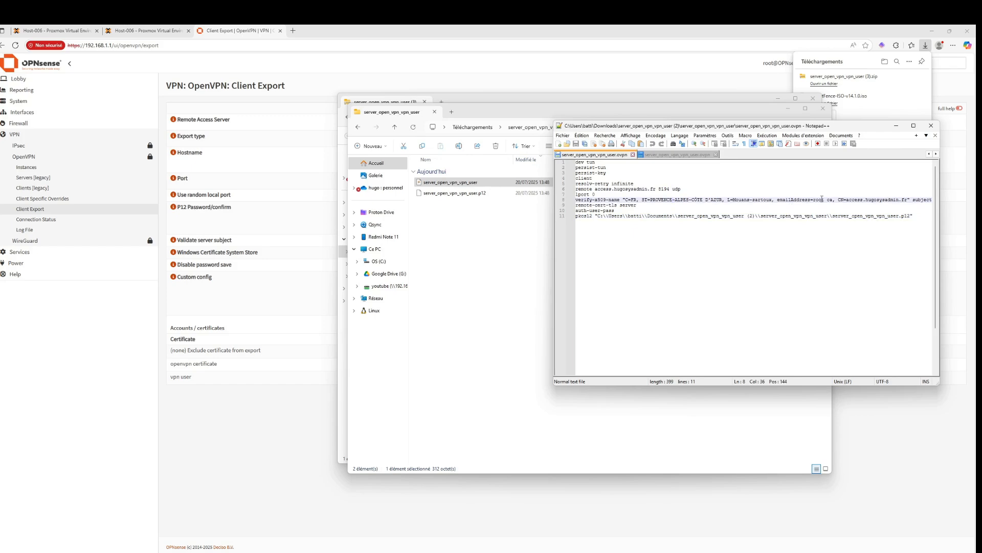
{"action": "left_click", "coordinate": [674, 190]}
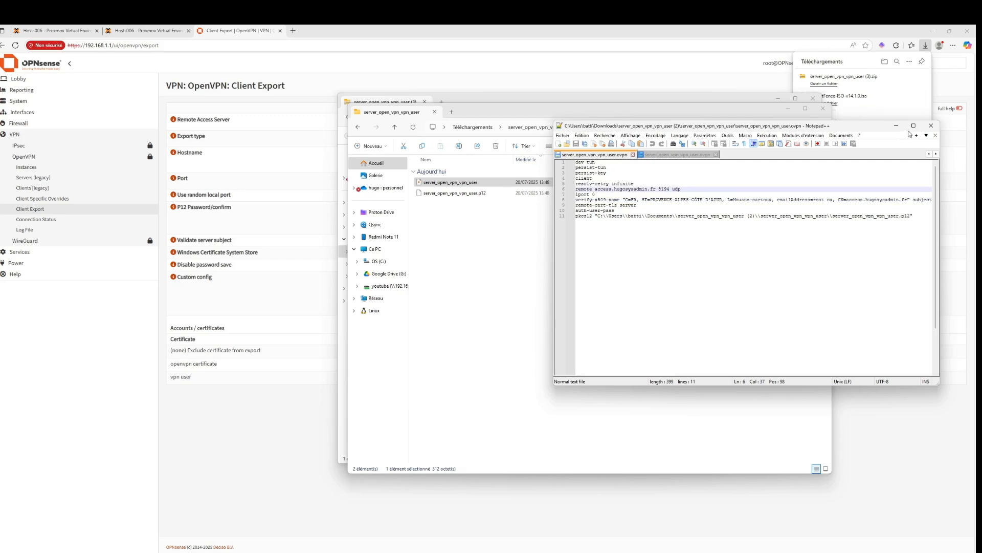
Close Notepad++ and the File Explorer windows showing the extracted archive
{"action": "left_click", "coordinate": [930, 127]}
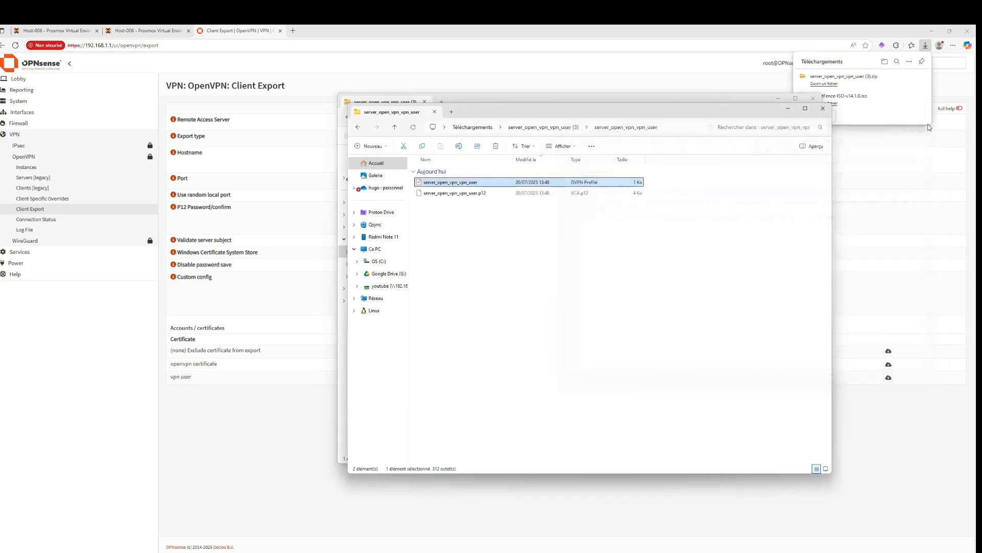
{"action": "left_click", "coordinate": [816, 109]}
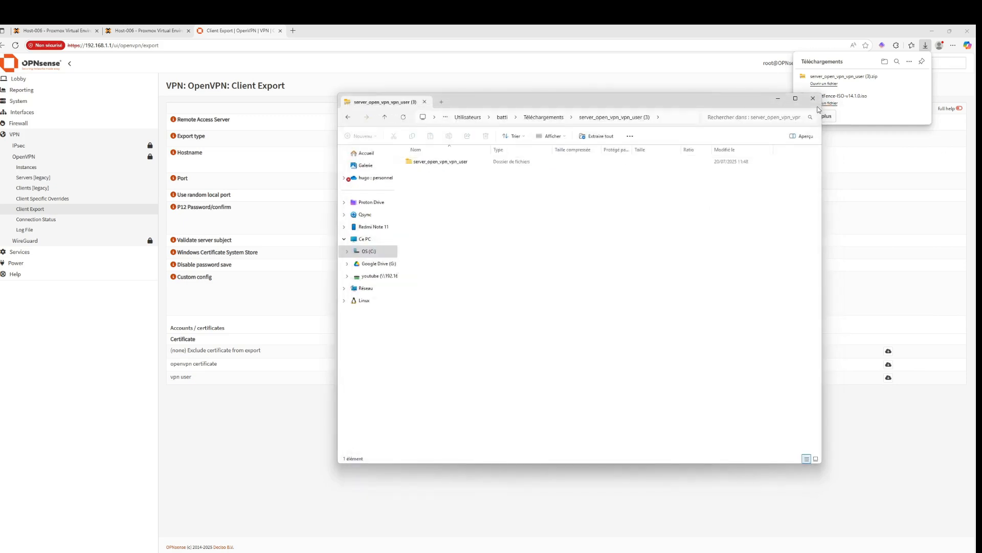
{"action": "left_click", "coordinate": [813, 99]}
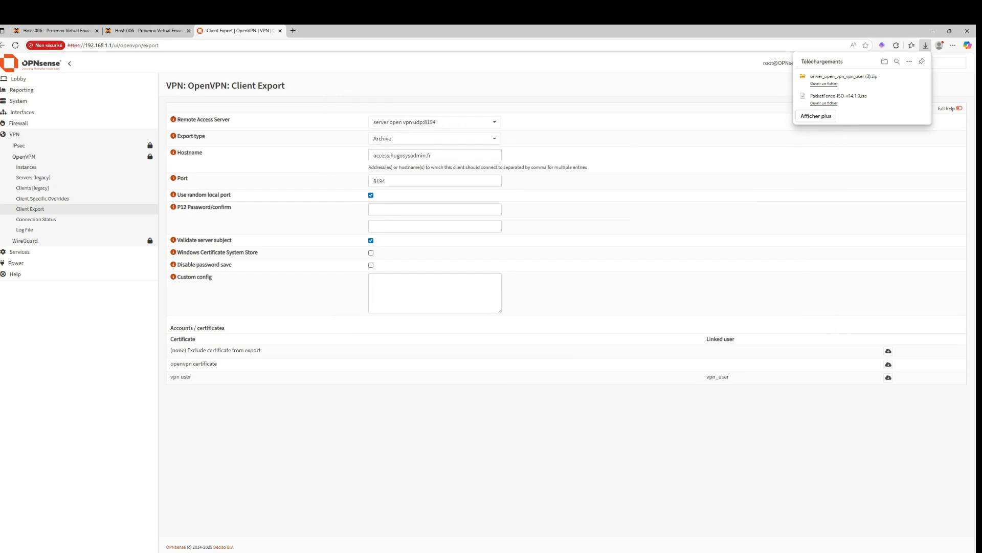
Switch the Wi-Fi connection from the Bbox network to the Redmi Note 13 hotspot
{"action": "left_click", "coordinate": [910, 552]}
{"action": "left_click", "coordinate": [872, 424]}
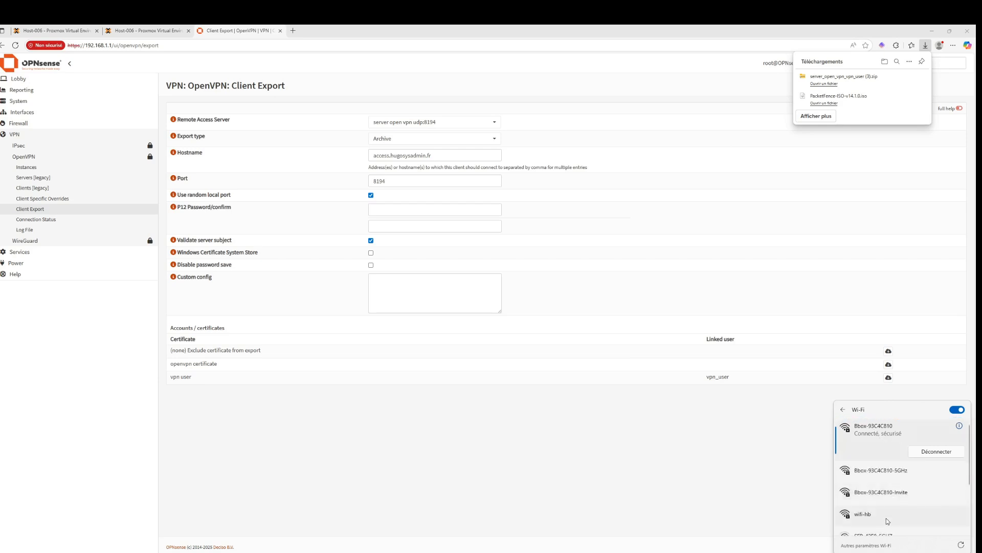
{"action": "scroll", "coordinate": [886, 514], "scroll_direction": "down", "scroll_amount": 1}
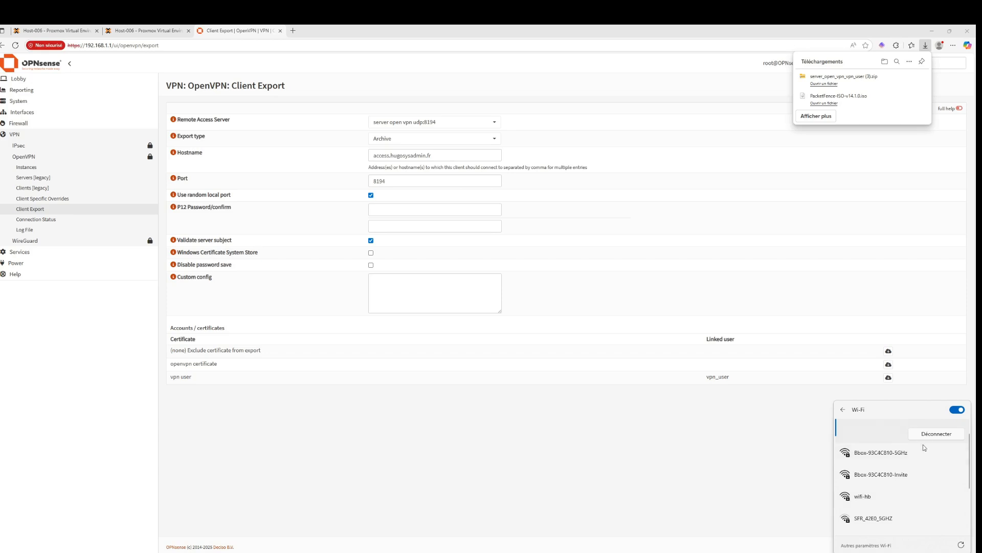
{"action": "left_click", "coordinate": [843, 411]}
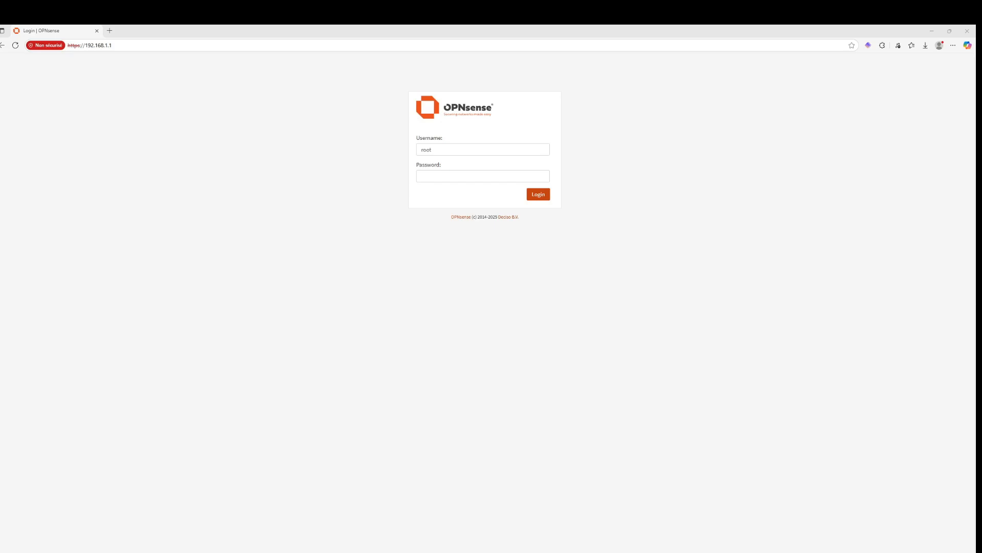
{"action": "left_click", "coordinate": [919, 552]}
{"action": "left_click", "coordinate": [872, 425]}
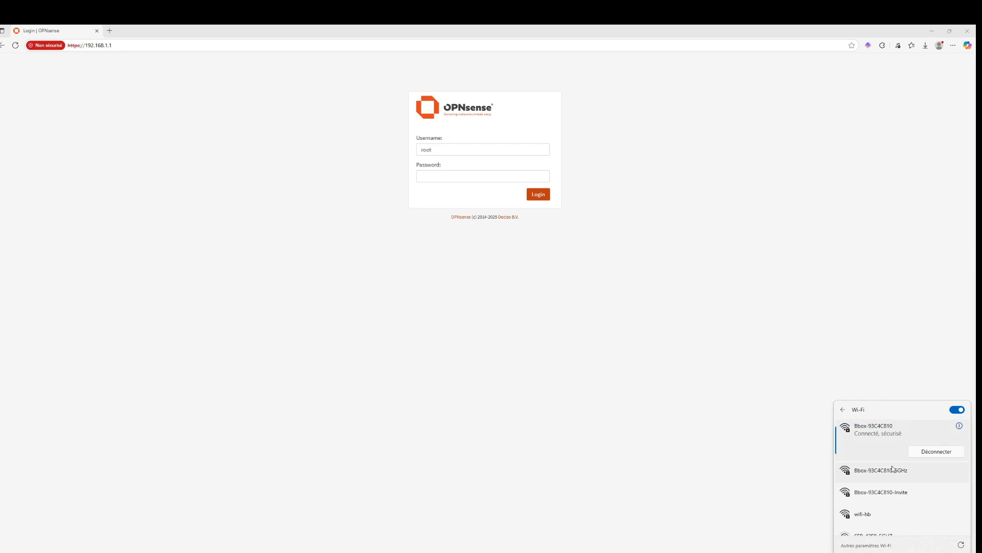
{"action": "left_click", "coordinate": [844, 409]}
{"action": "left_click", "coordinate": [870, 425]}
{"action": "left_click", "coordinate": [902, 474]}
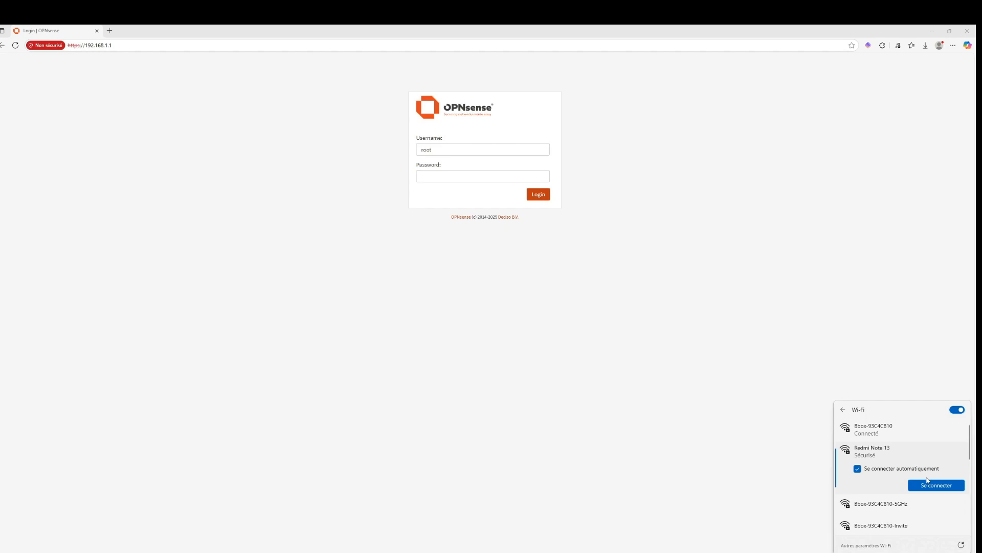
{"action": "left_click", "coordinate": [932, 484]}
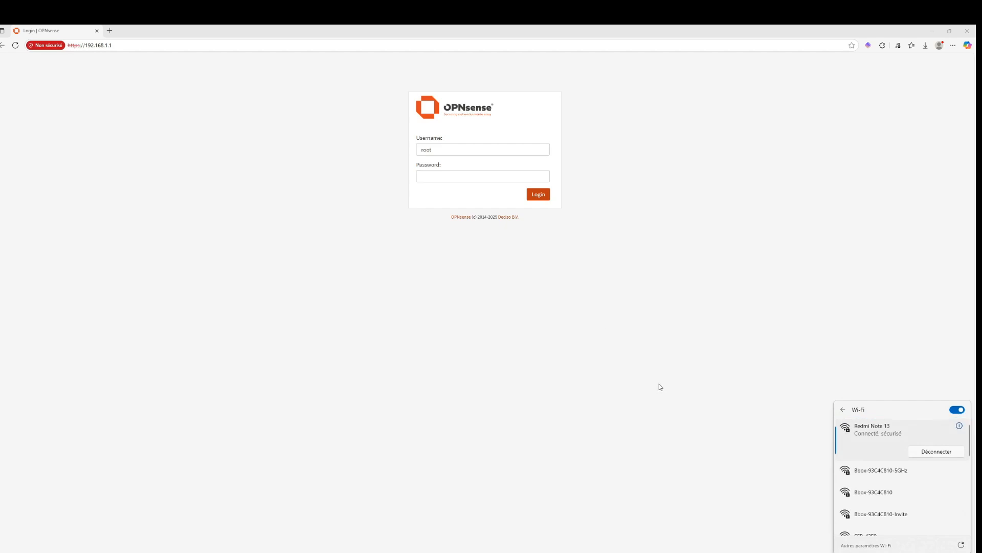
{"action": "left_click", "coordinate": [671, 424]}
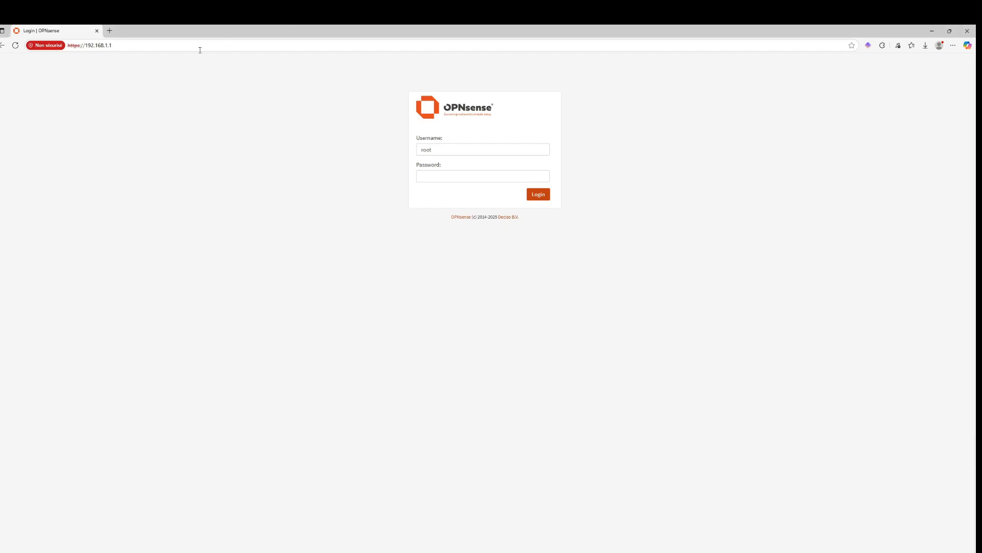
Open a new browser tab and search the web for openvpn client
{"action": "left_click", "coordinate": [109, 30]}
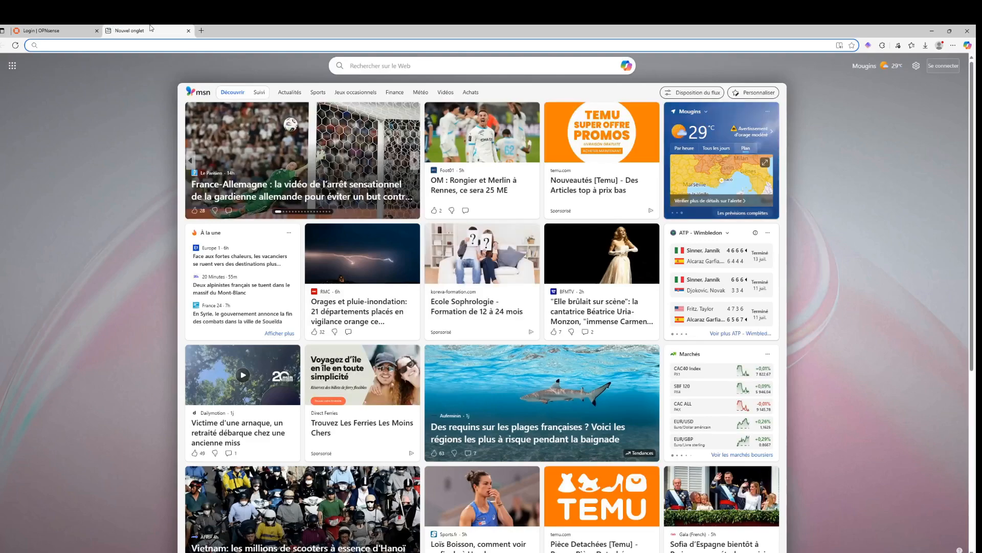
{"action": "type", "text": "openvpn "}
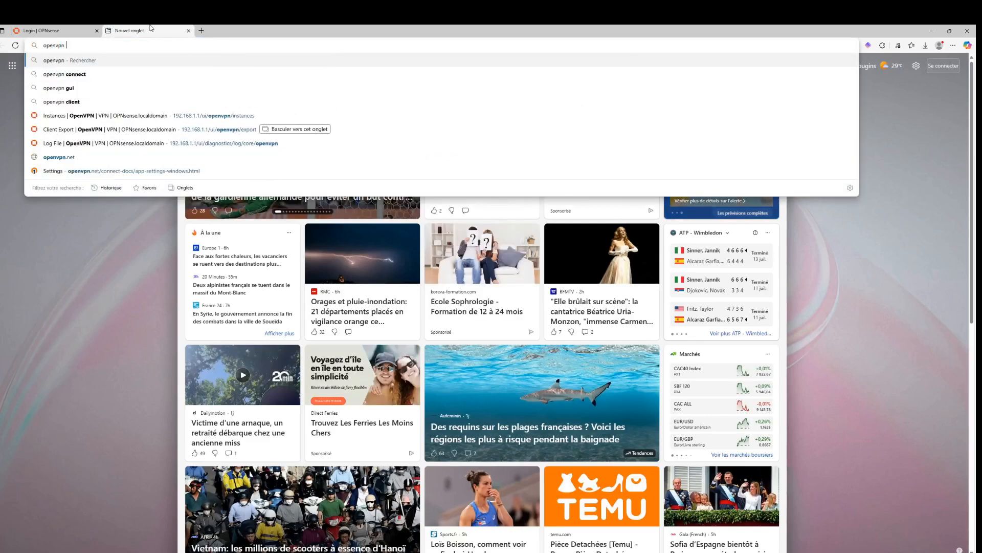
{"action": "type", "text": "client"}
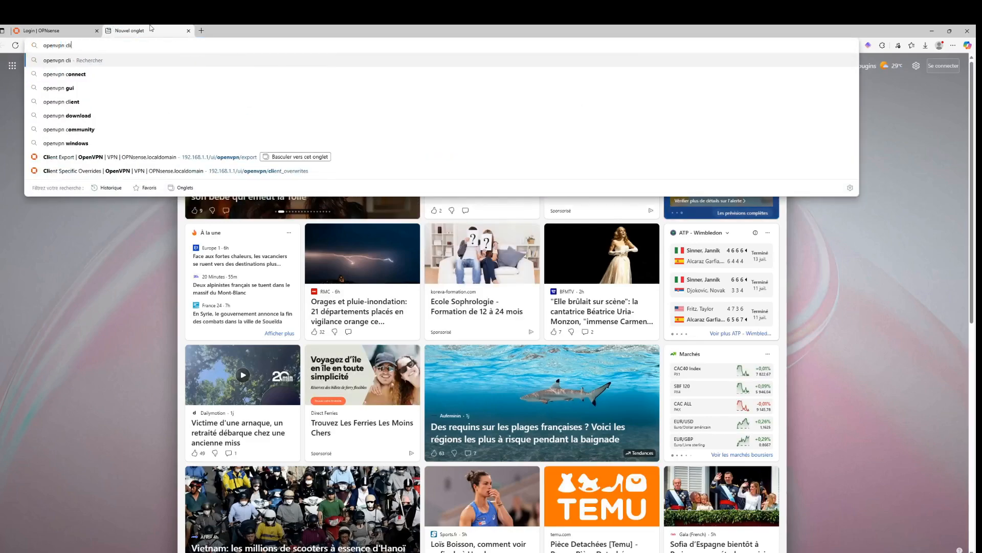
{"action": "key", "text": "Return"}
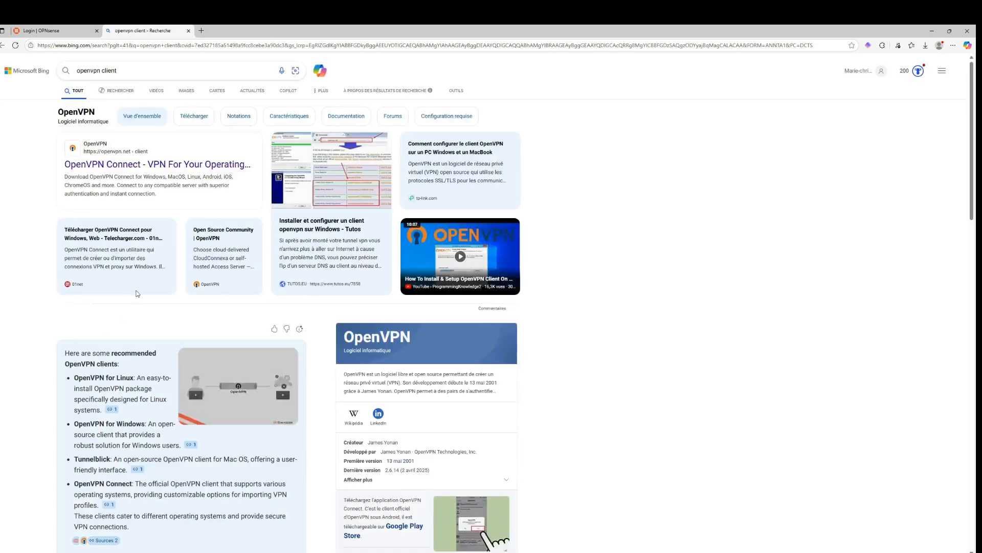
{"action": "scroll", "coordinate": [184, 410], "scroll_direction": "down", "scroll_amount": 4}
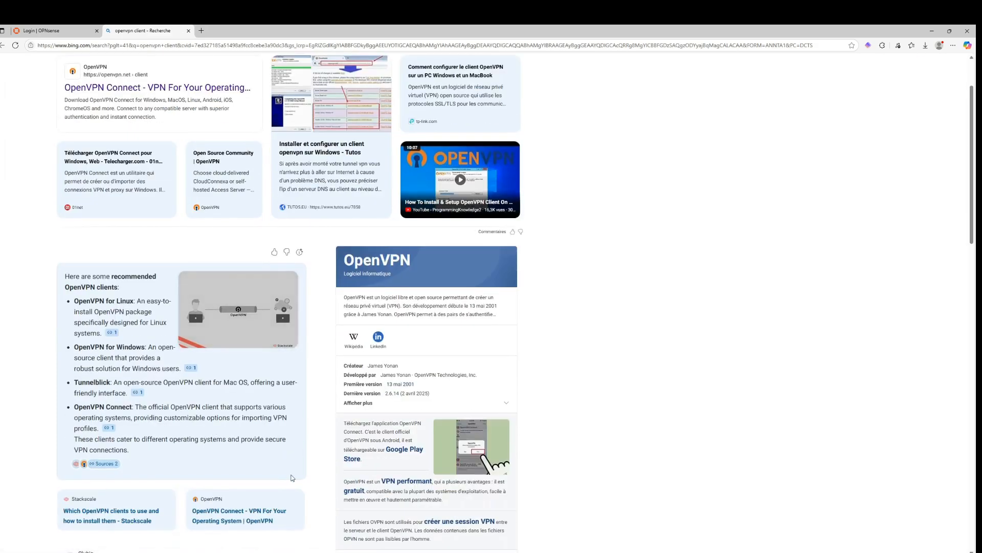
Search Google for openvpn community edition client and open the OpenVPN open source community page
{"action": "key", "text": "ctrl+l"}
{"action": "type", "text": "google.com"}
{"action": "key", "text": "Return"}
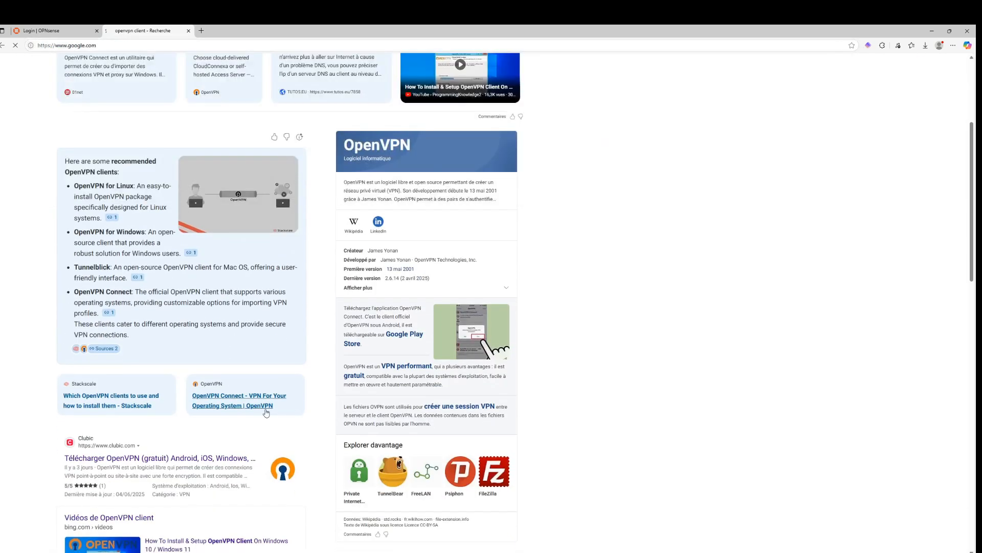
{"action": "type", "text": "openvpn"}
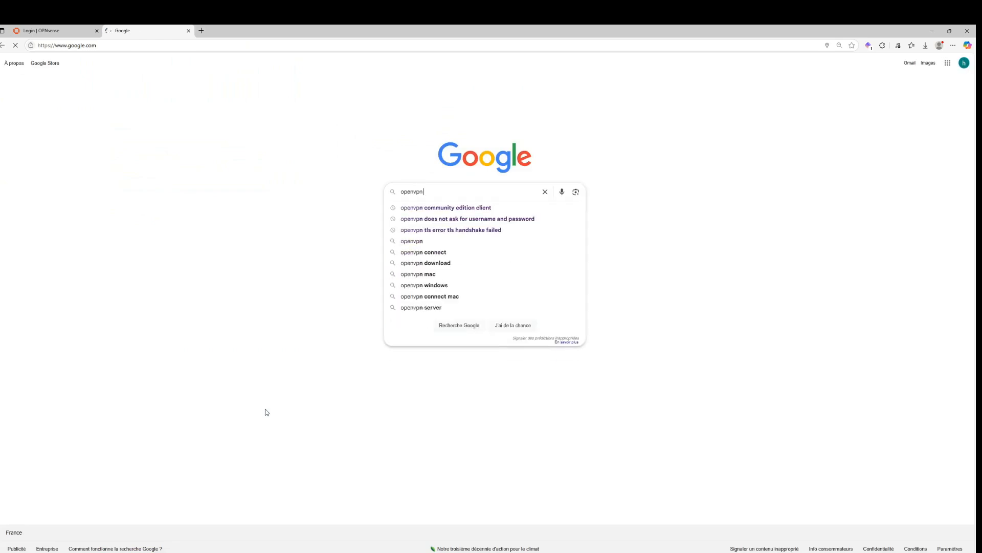
{"action": "key", "text": "Down"}
{"action": "key", "text": "Return"}
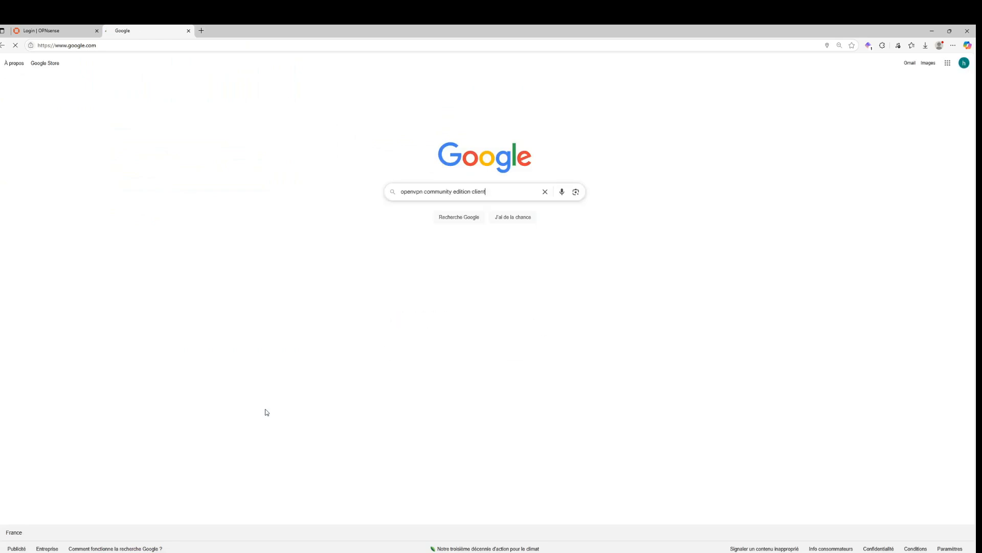
{"action": "left_click", "coordinate": [138, 131]}
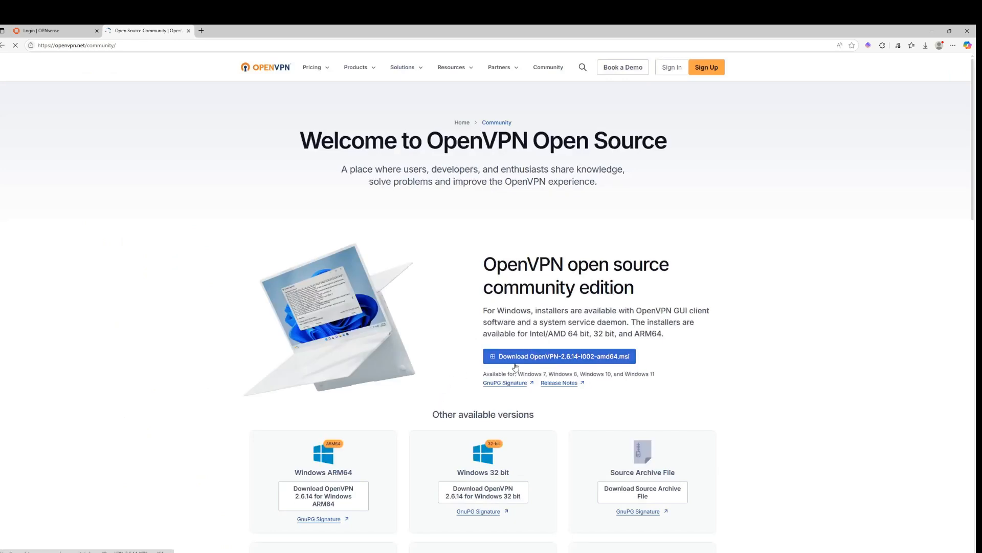
Launch OpenVPN GUI from the Start menu and dismiss its notification
{"action": "key", "text": "super"}
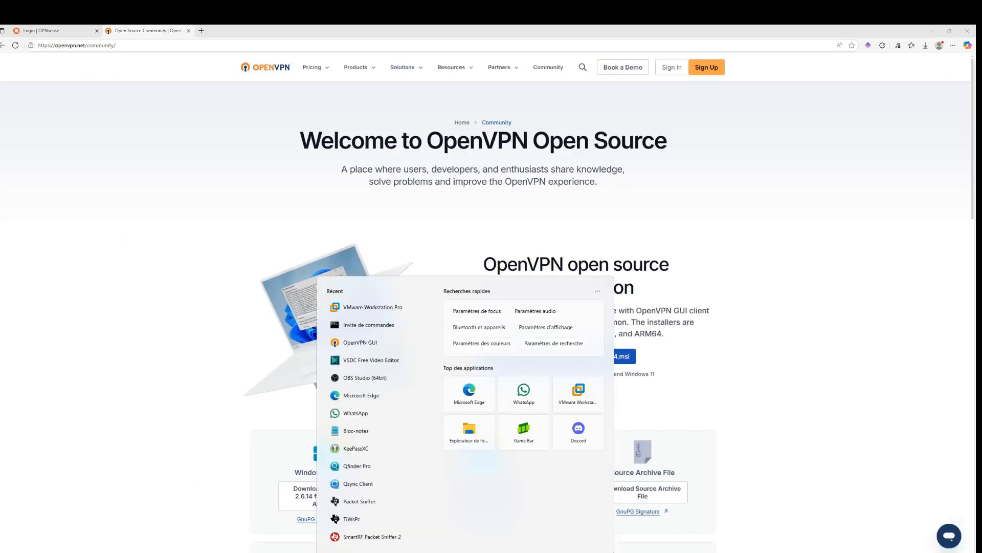
{"action": "type", "text": "ope"}
{"action": "key", "text": "Return"}
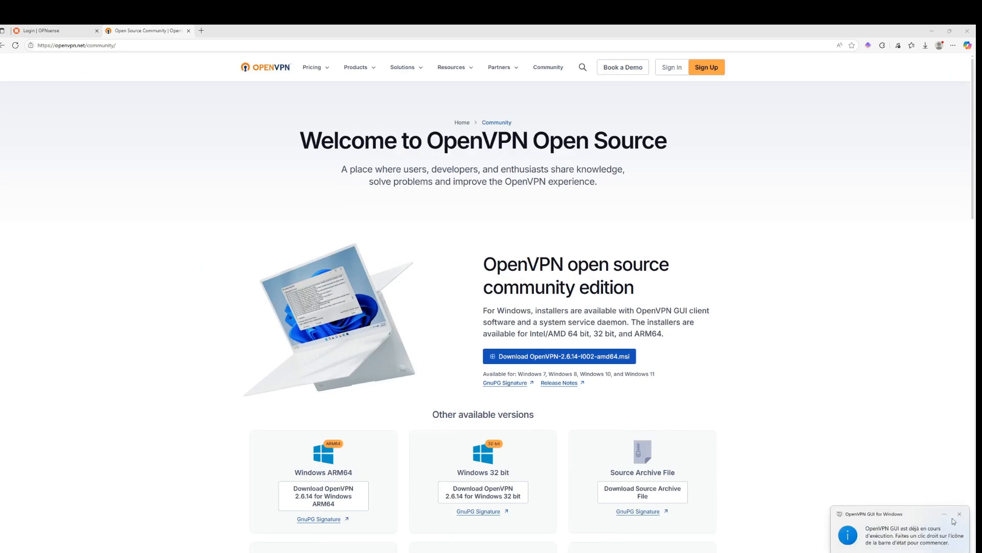
{"action": "left_click", "coordinate": [960, 514]}
Import the server_open_vpn_vpn_user profile from the server_open_vpn_vpn_user (4) download folder into OpenVPN GUI
{"action": "left_click", "coordinate": [868, 552]}
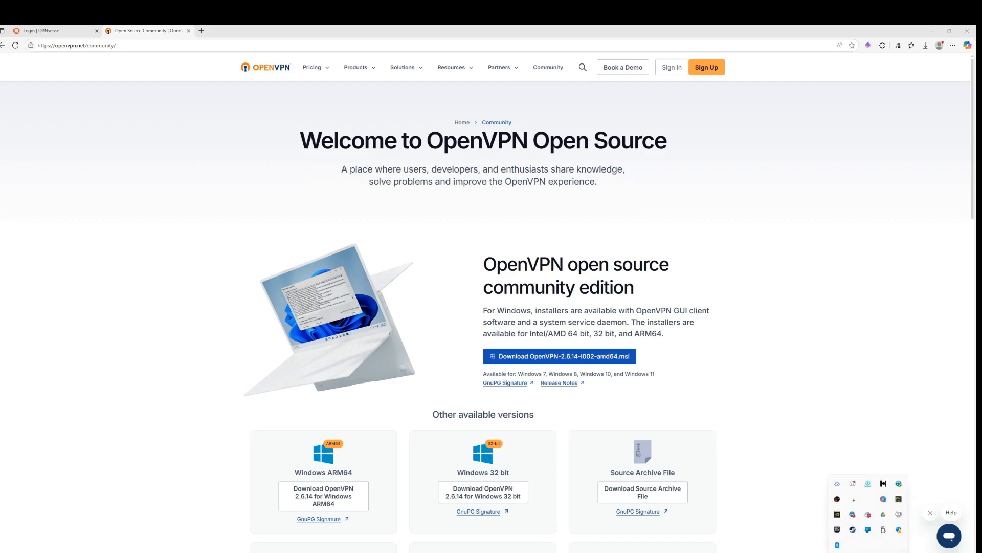
{"action": "right_click", "coordinate": [897, 513]}
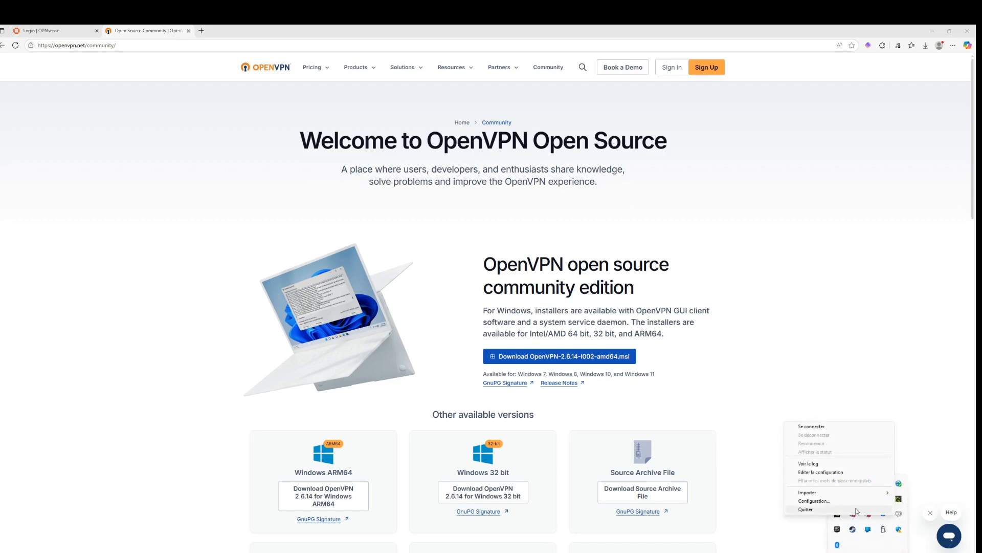
{"action": "mouse_move", "coordinate": [861, 493]}
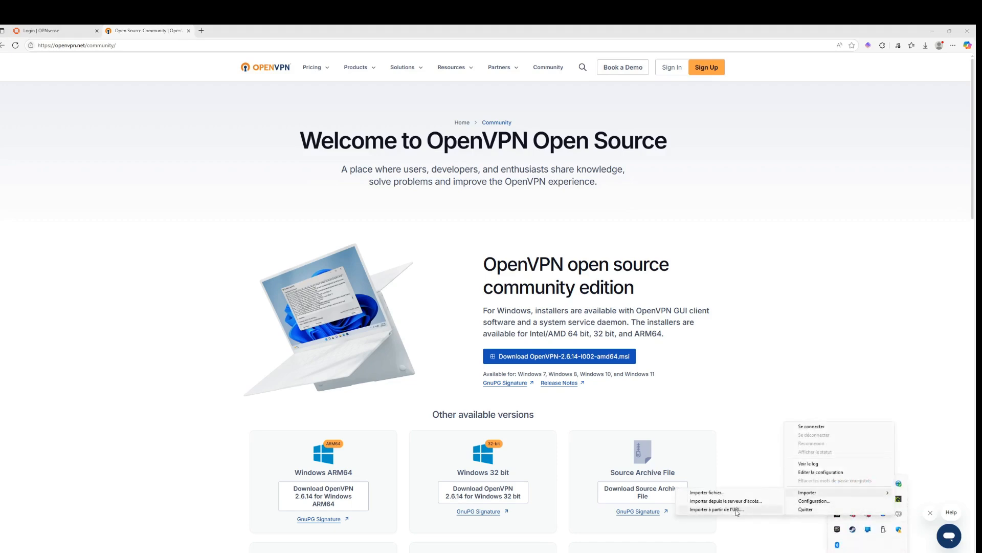
{"action": "left_click", "coordinate": [726, 492]}
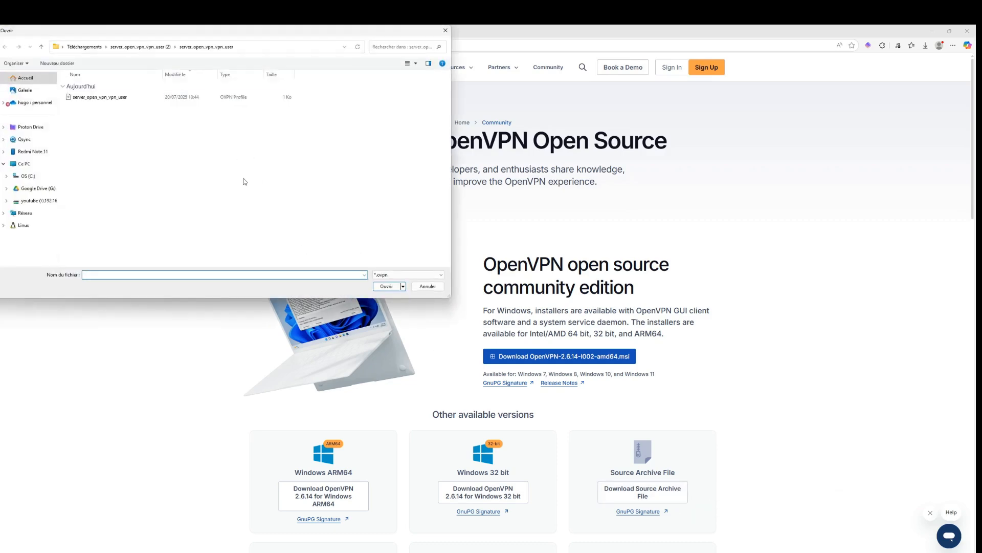
{"action": "left_click", "coordinate": [84, 47]}
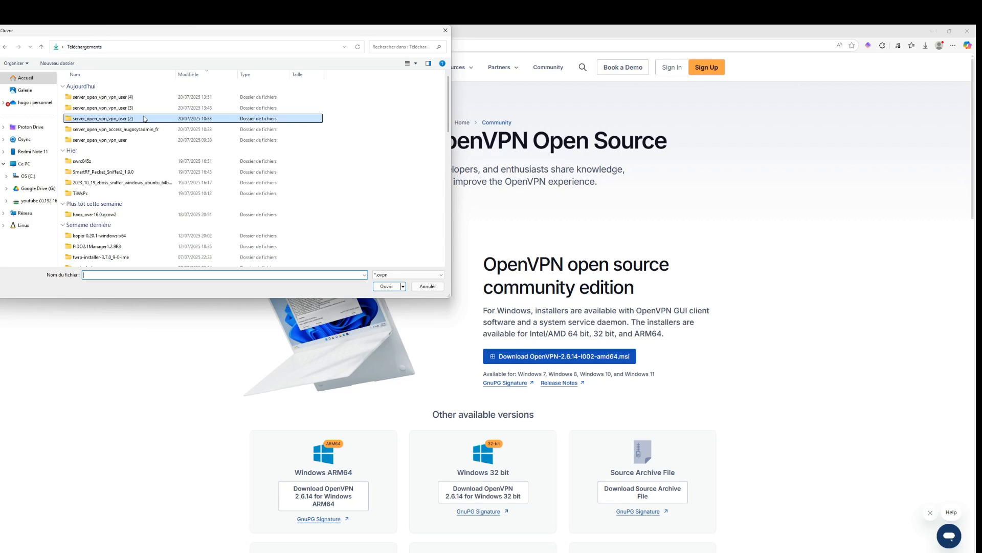
{"action": "double_click", "coordinate": [113, 97]}
{"action": "double_click", "coordinate": [114, 97]}
{"action": "left_click", "coordinate": [114, 97]}
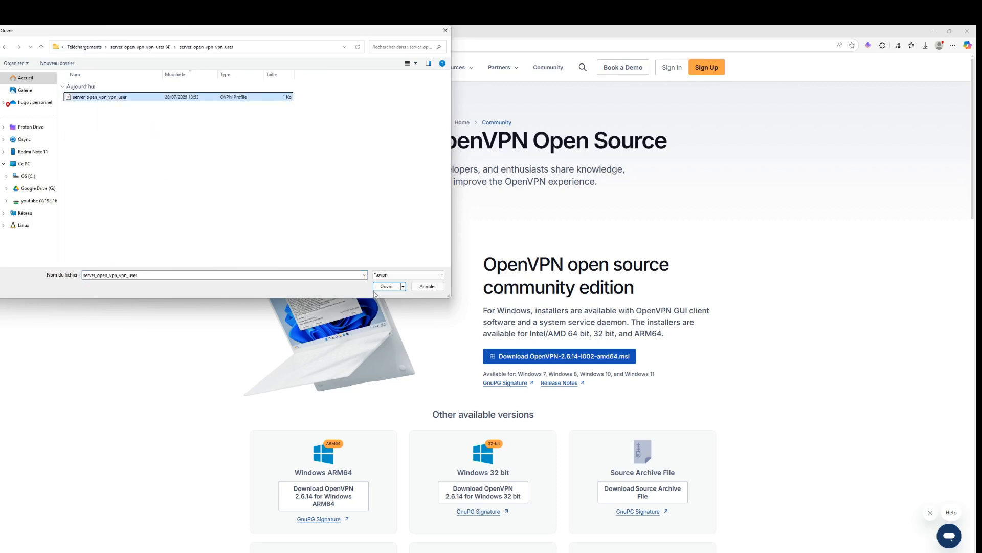
{"action": "left_click", "coordinate": [381, 288]}
{"action": "left_click", "coordinate": [508, 325]}
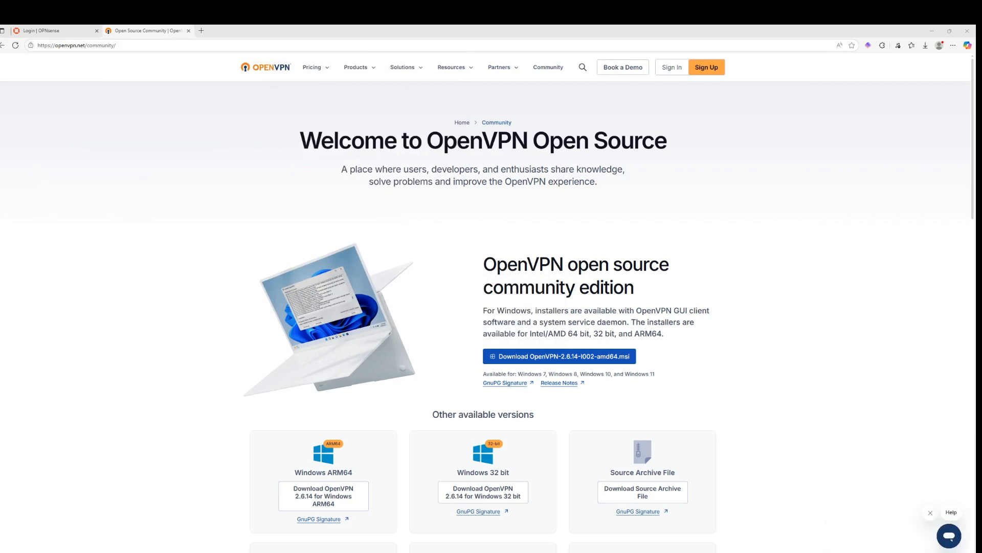
Connect the imported profile from the OpenVPN tray icon, entering the VPN user's password
{"action": "left_click", "coordinate": [869, 552]}
{"action": "right_click", "coordinate": [898, 516]}
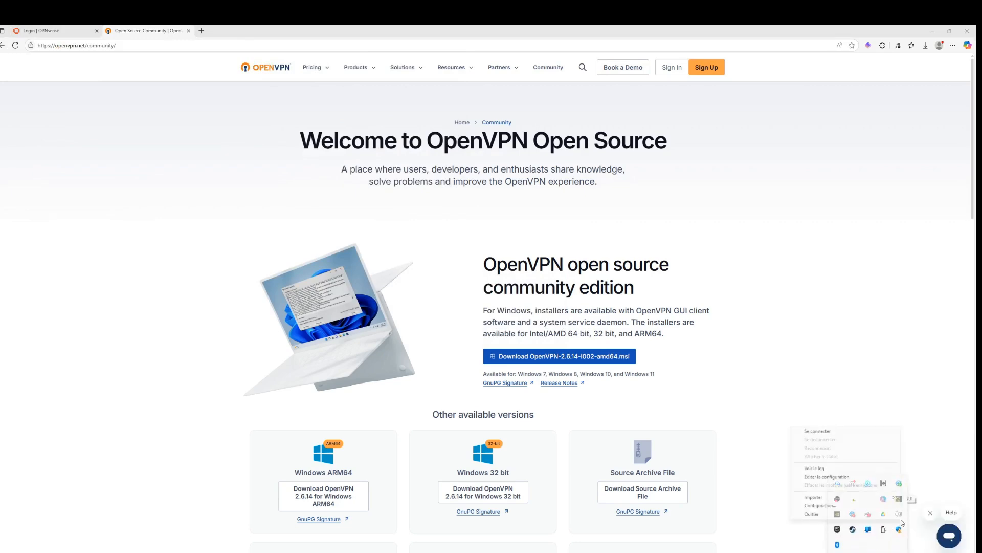
{"action": "left_click", "coordinate": [840, 433]}
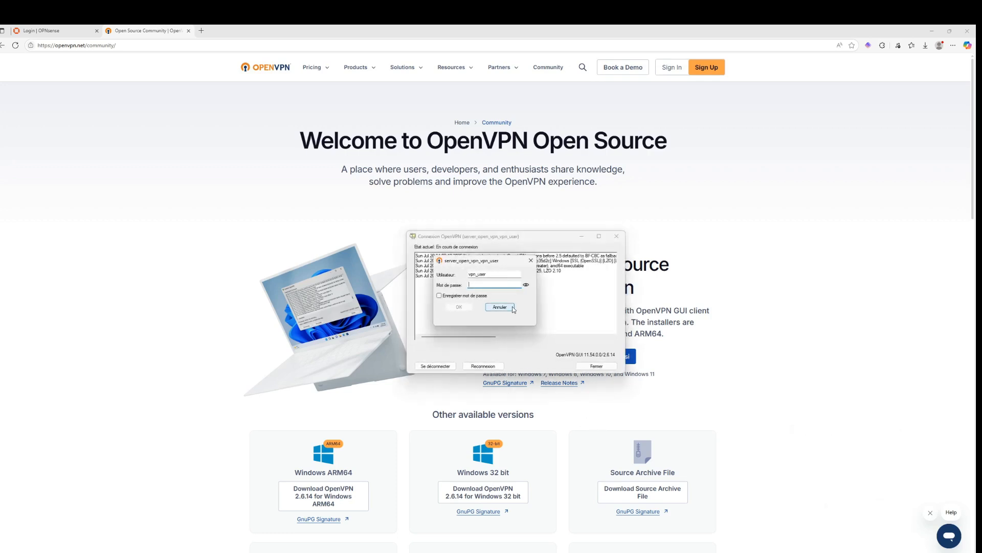
{"action": "type", "text": "***"}
{"action": "left_click", "coordinate": [459, 307]}
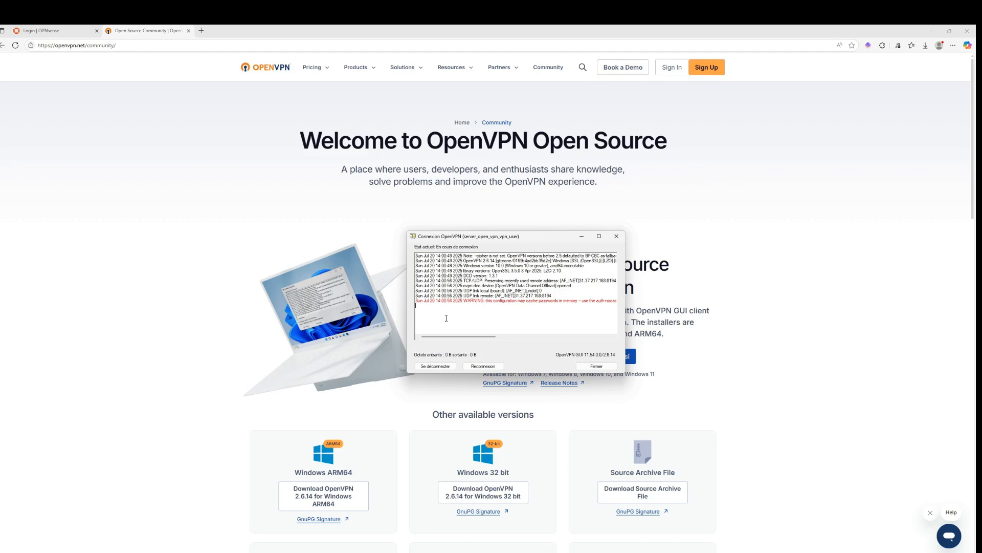
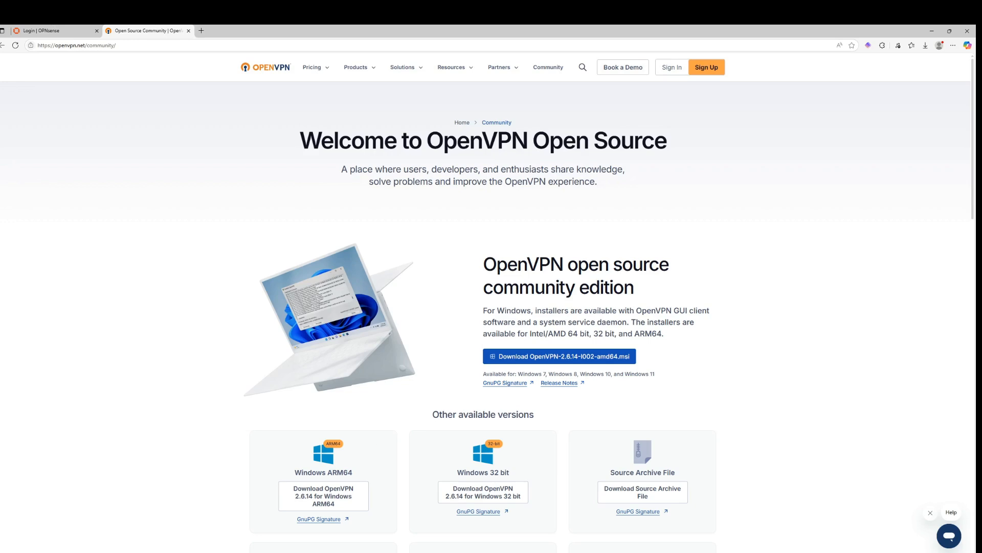
Open the Microsoft Management Console and add the Certificates snap-in for the computer account
{"action": "key", "text": "super"}
{"action": "type", "text": "mmc.exe"}
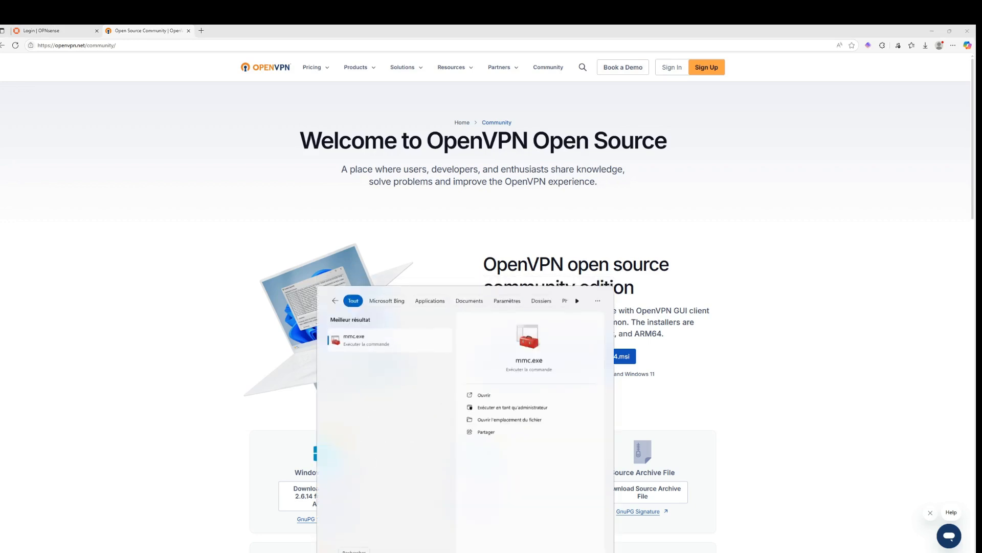
{"action": "key", "text": "Return"}
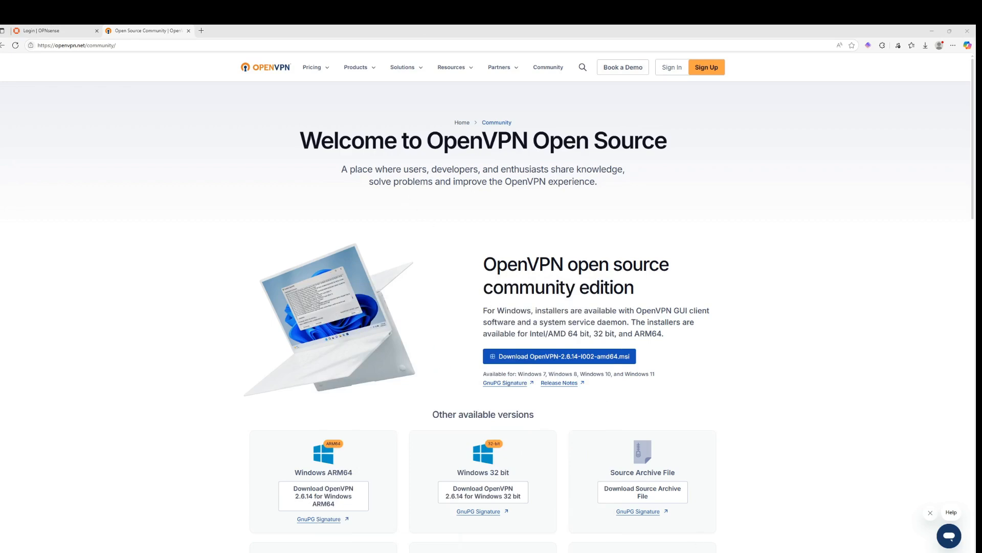
{"action": "left_click", "coordinate": [112, 141]}
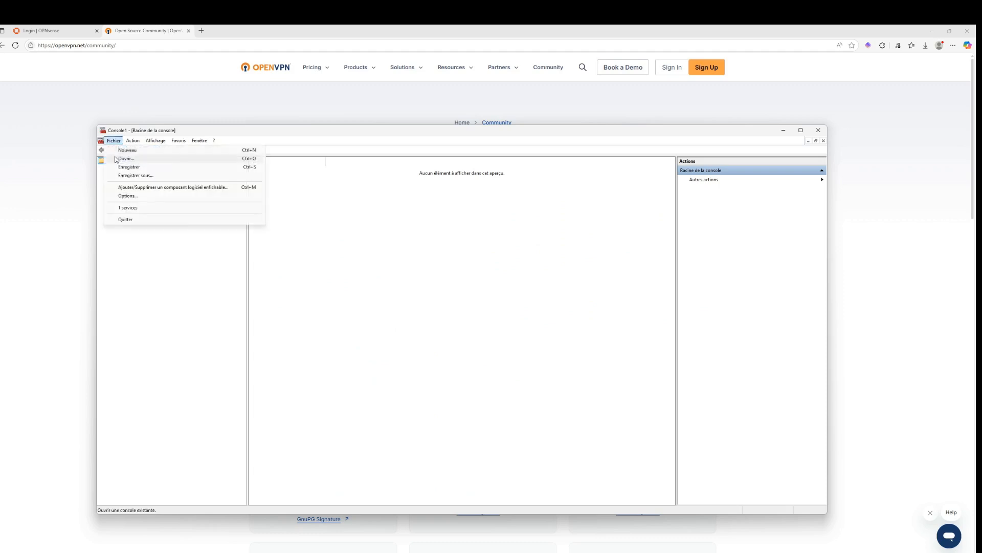
{"action": "left_click", "coordinate": [239, 187]}
{"action": "left_click", "coordinate": [341, 283]}
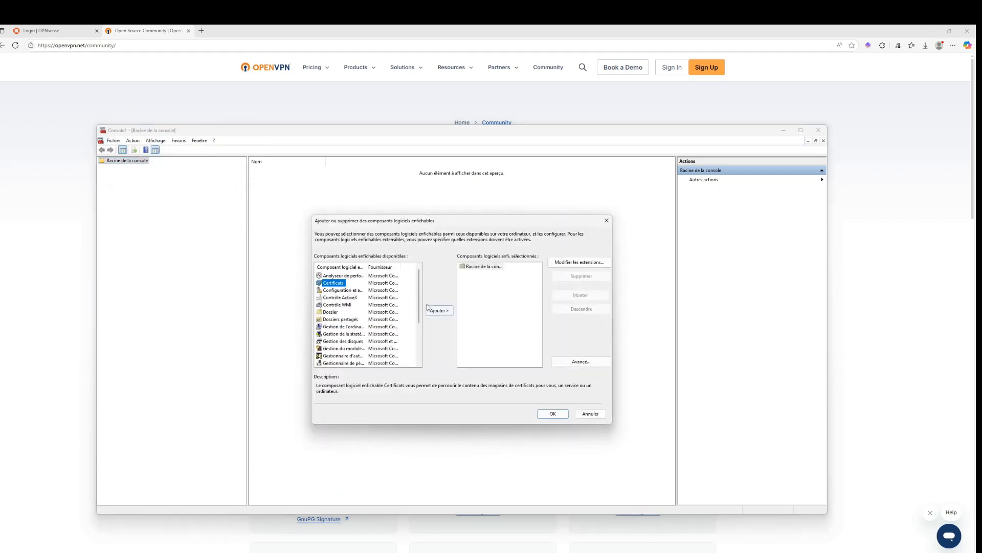
{"action": "left_click", "coordinate": [428, 309]}
{"action": "left_click", "coordinate": [347, 270]}
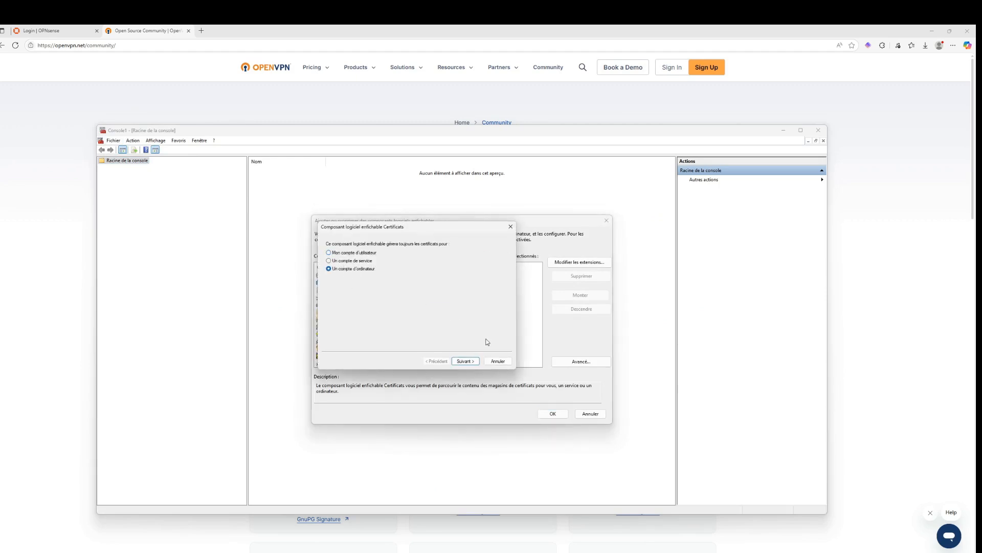
{"action": "left_click", "coordinate": [466, 360]}
{"action": "left_click", "coordinate": [464, 361]}
{"action": "left_click", "coordinate": [554, 413]}
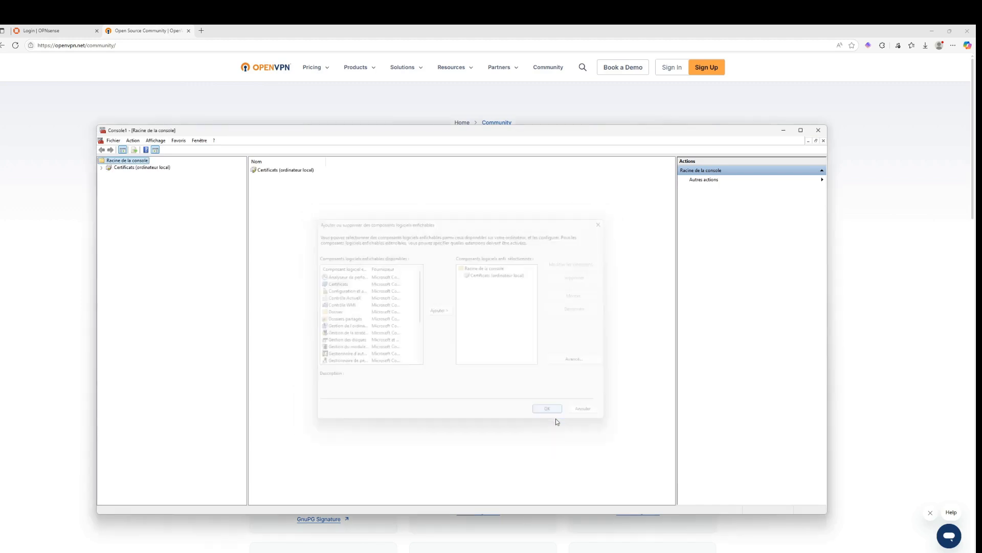
Browse the local computer's Trusted Root Certification Authorities certificates to the root ca entry, then close the console without saving
{"action": "double_click", "coordinate": [132, 162]}
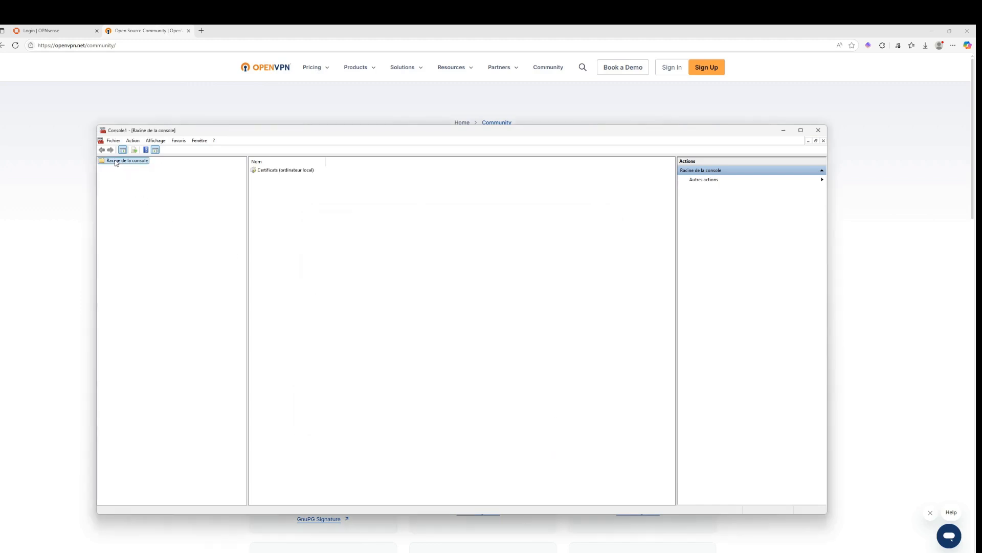
{"action": "double_click", "coordinate": [116, 163]}
{"action": "double_click", "coordinate": [263, 171]}
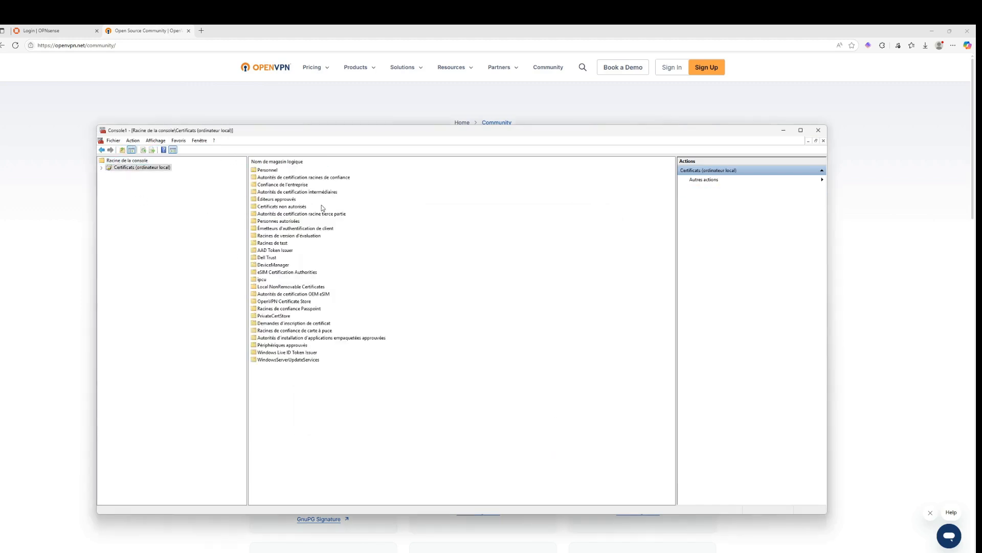
{"action": "double_click", "coordinate": [318, 177]}
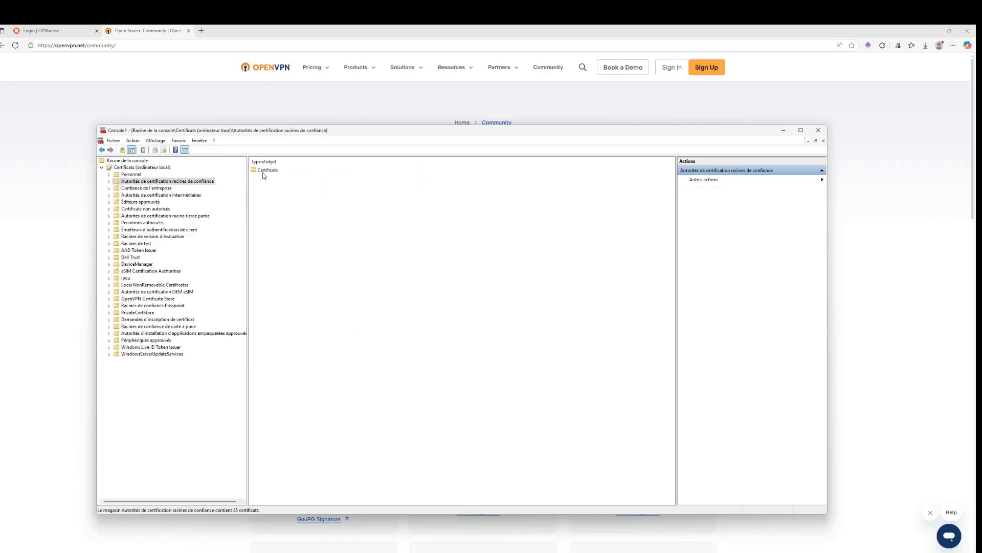
{"action": "double_click", "coordinate": [263, 172]}
{"action": "scroll", "coordinate": [288, 425], "scroll_direction": "down", "scroll_amount": 4}
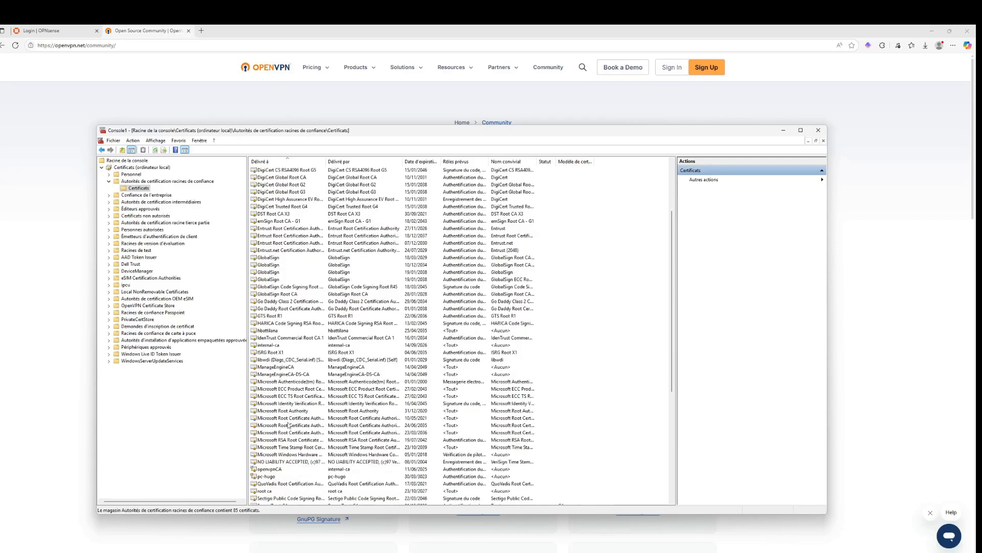
{"action": "scroll", "coordinate": [289, 424], "scroll_direction": "down", "scroll_amount": 3}
{"action": "left_click", "coordinate": [279, 426]}
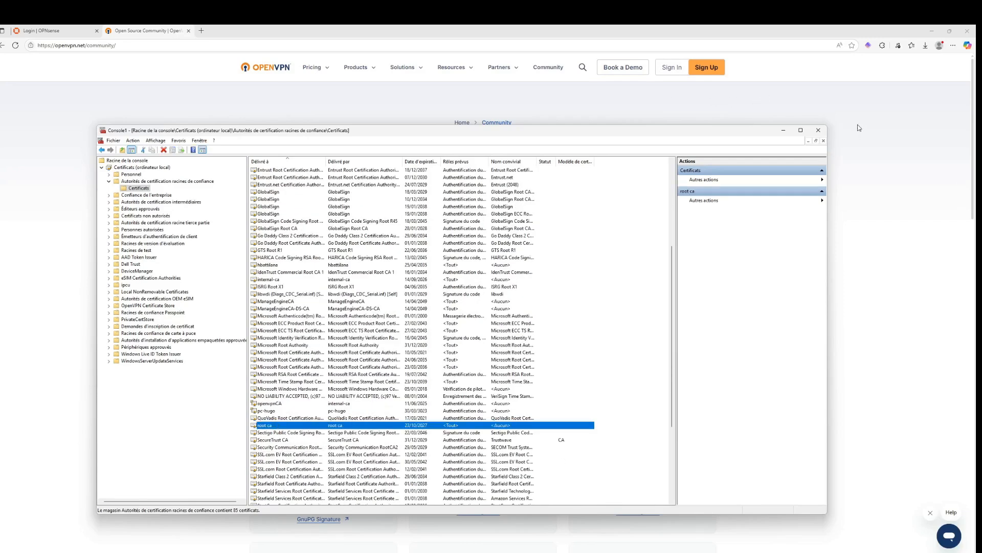
{"action": "left_click", "coordinate": [819, 130]}
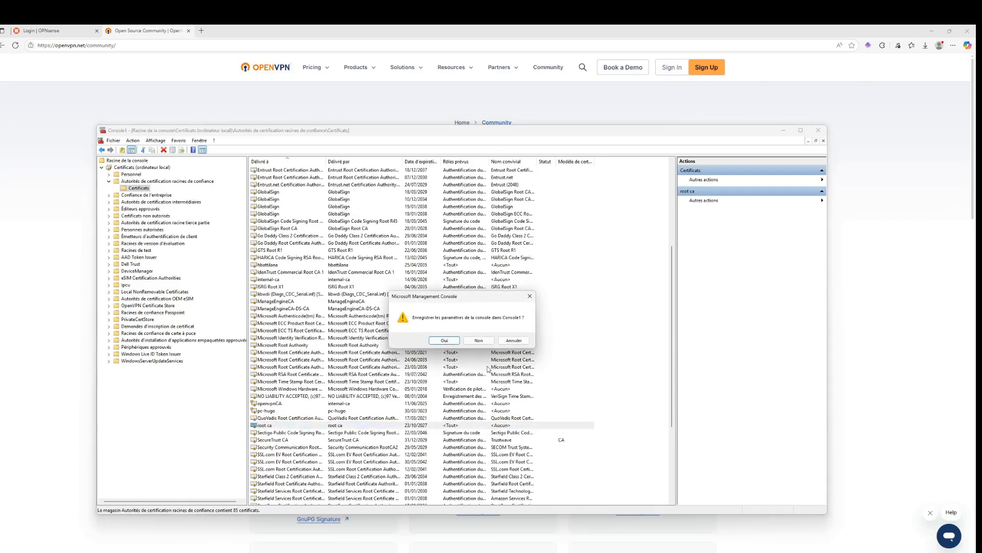
{"action": "left_click", "coordinate": [477, 341]}
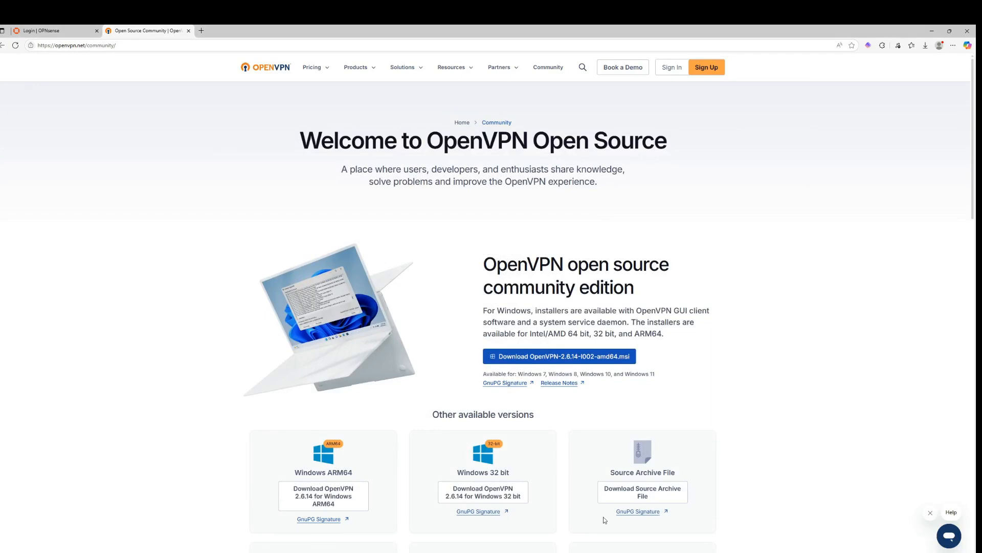
Check the Wi-Fi connection in quick settings and run ipconfig /all in the Command Prompt
{"action": "left_click", "coordinate": [653, 530]}
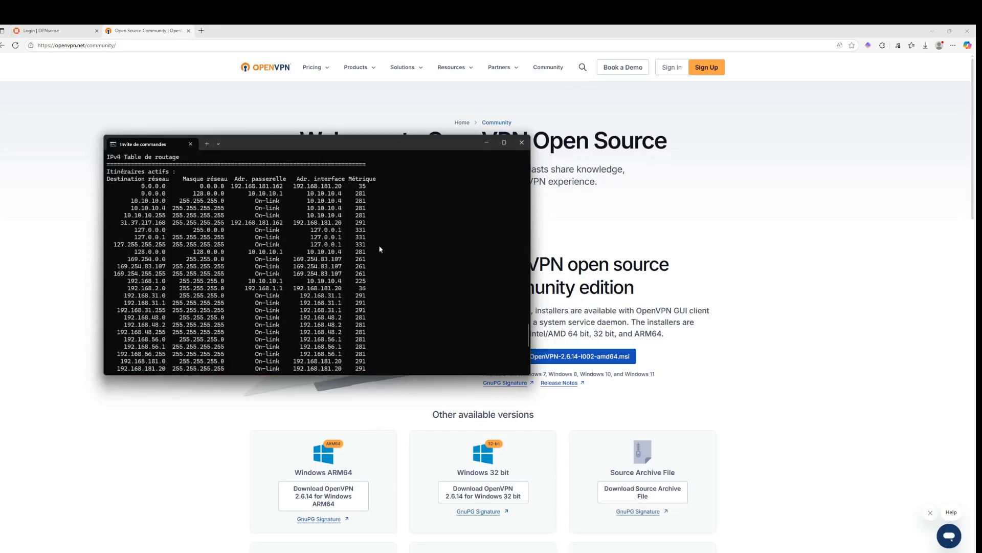
{"action": "key", "text": "Return"}
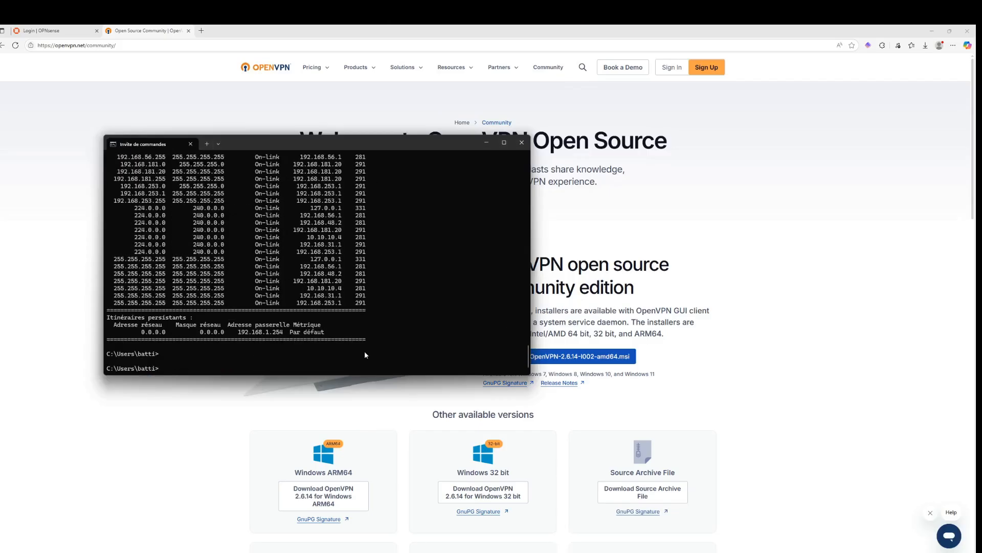
{"action": "key", "text": "super+a"}
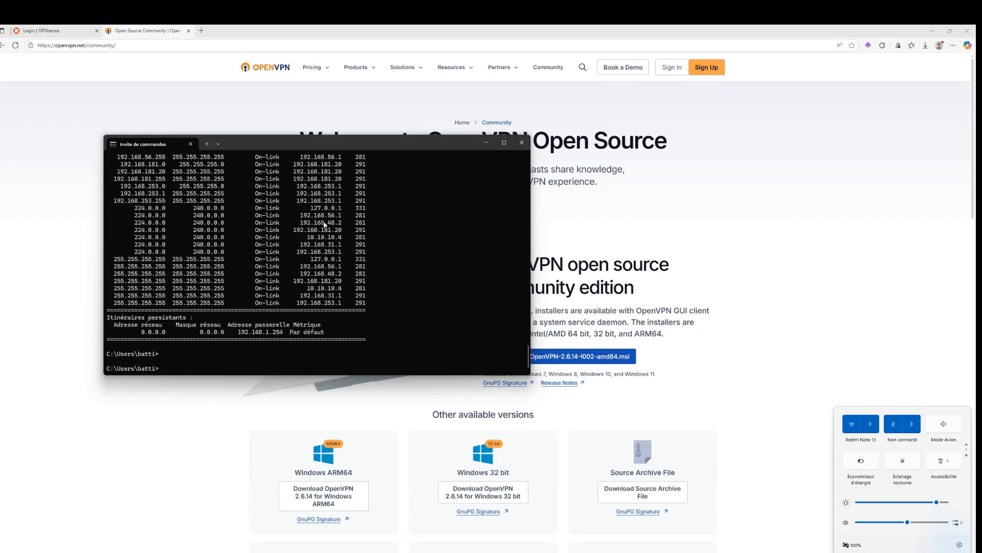
{"action": "left_click", "coordinate": [342, 276]}
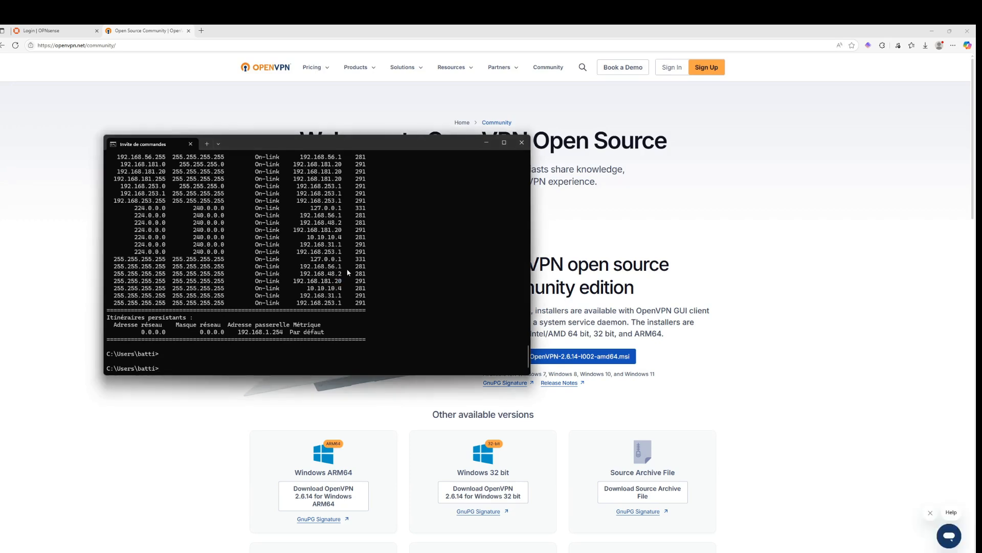
{"action": "type", "text": "ipconfig /all"}
{"action": "key", "text": "Return"}
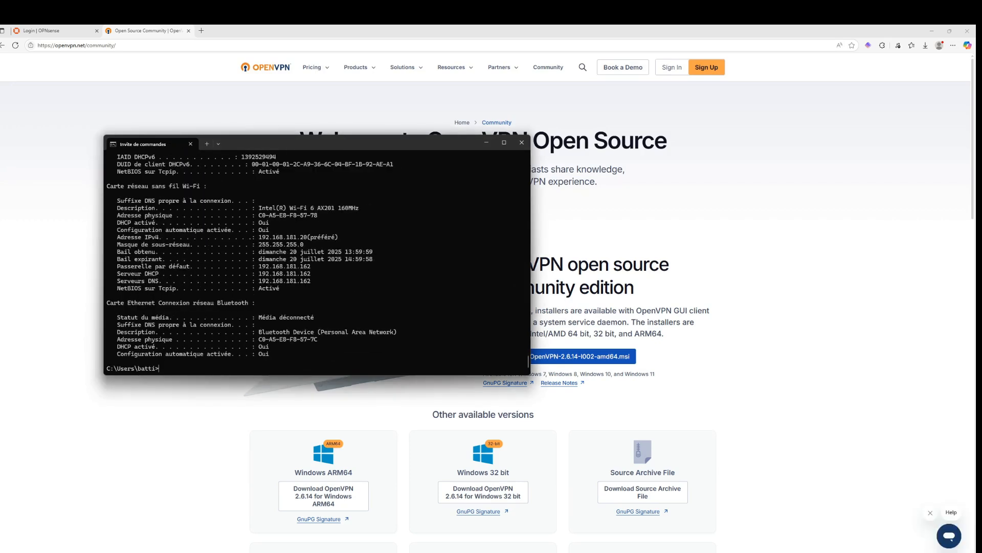
Examine the ipconfig output for the Wi-Fi and OpenVPN Data Channel Offload adapters' addresses
{"action": "scroll", "coordinate": [261, 320], "scroll_direction": "up", "scroll_amount": 3}
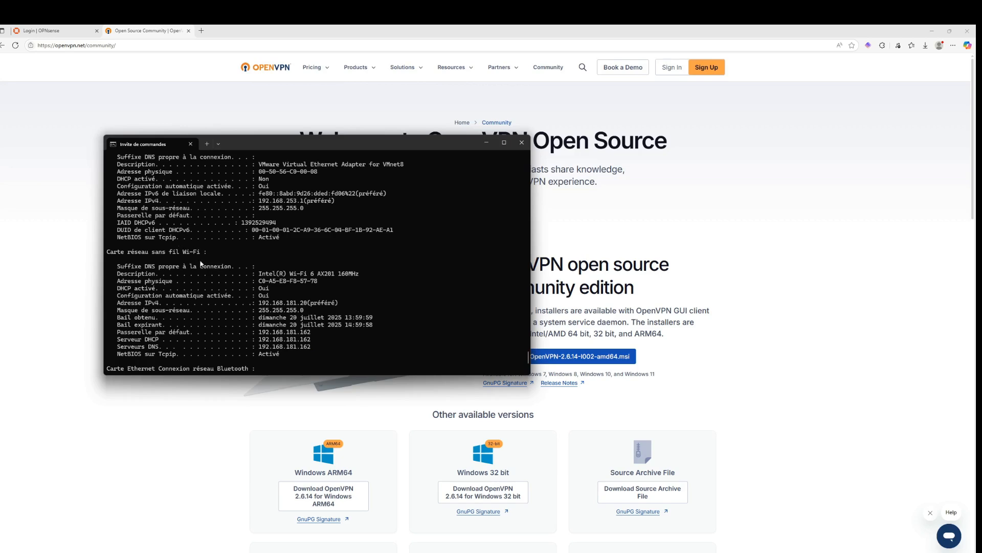
{"action": "scroll", "coordinate": [306, 321], "scroll_direction": "down", "scroll_amount": 1}
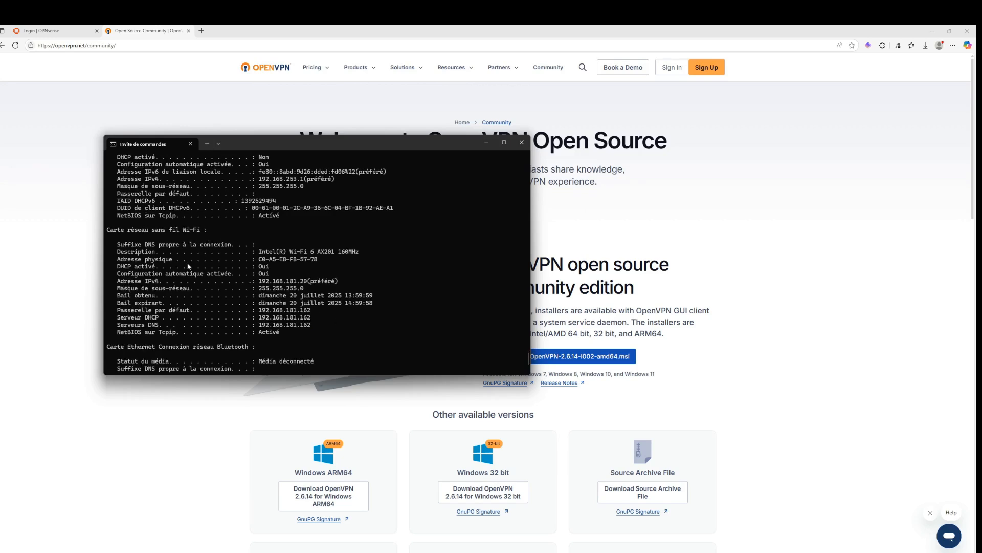
{"action": "left_click_drag", "start_coordinate": [319, 306], "coordinate": [298, 308]}
{"action": "left_click", "coordinate": [317, 319]}
{"action": "scroll", "coordinate": [314, 283], "scroll_direction": "down", "scroll_amount": 1}
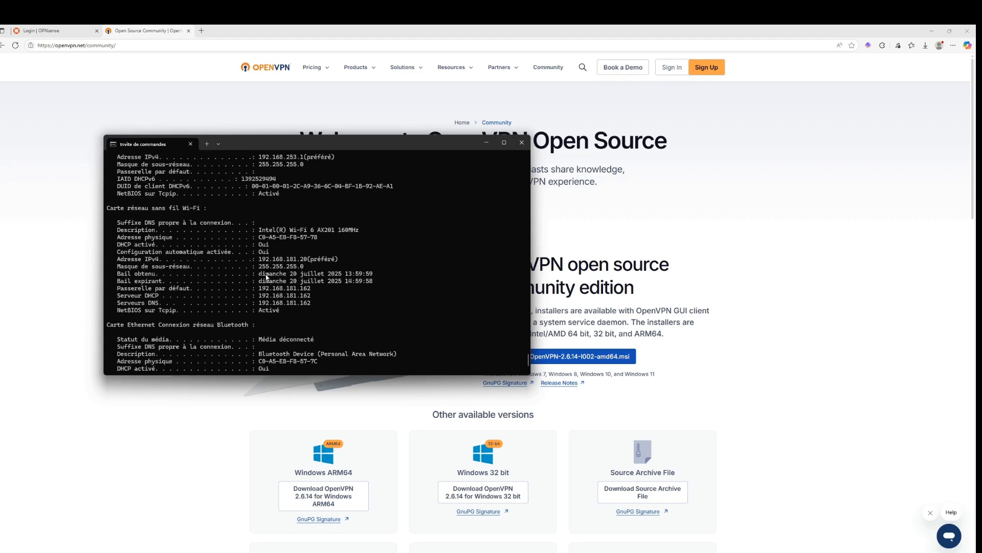
{"action": "scroll", "coordinate": [256, 320], "scroll_direction": "down", "scroll_amount": 1}
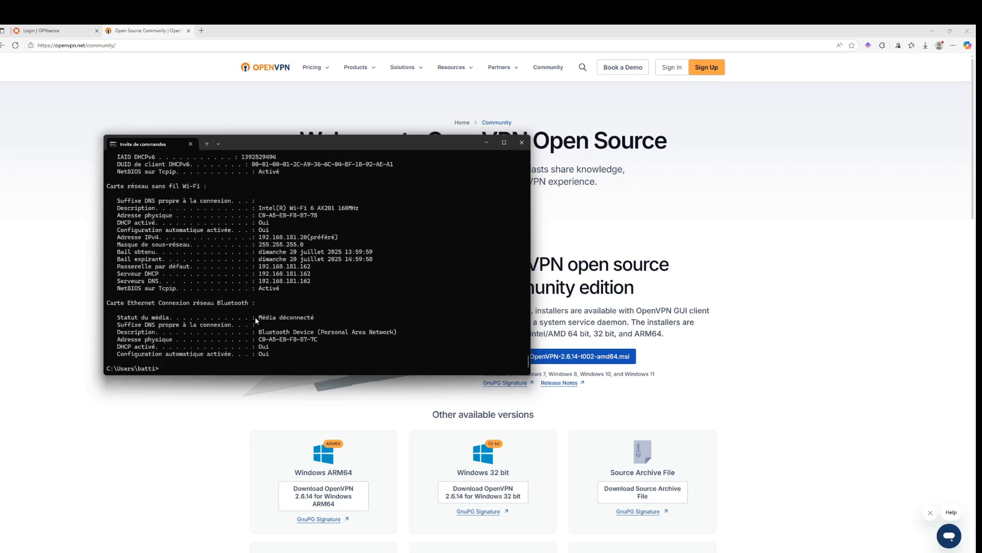
{"action": "scroll", "coordinate": [264, 307], "scroll_direction": "up", "scroll_amount": 12}
{"action": "scroll", "coordinate": [270, 312], "scroll_direction": "up", "scroll_amount": 10}
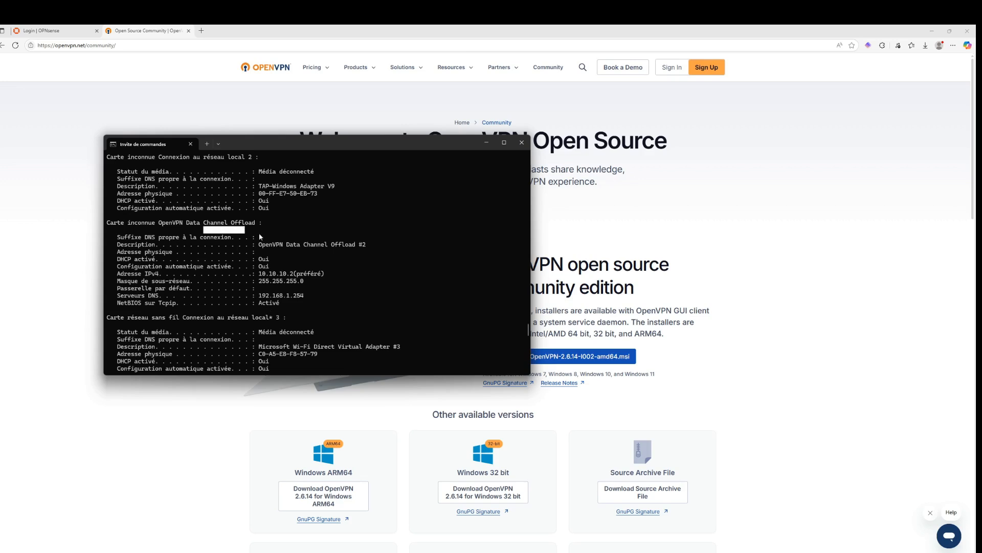
{"action": "left_click_drag", "start_coordinate": [306, 274], "coordinate": [290, 274]}
{"action": "scroll", "coordinate": [312, 247], "scroll_direction": "down", "scroll_amount": 20}
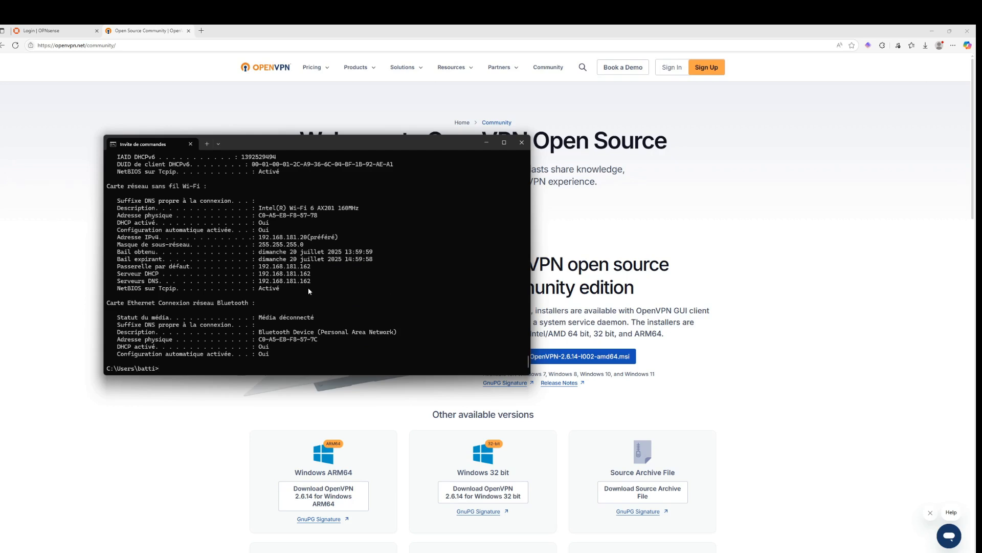
Ping the VPN gateway 10.10.10.1 and stop the ping
{"action": "type", "text": "ing 10.10.10.1"}
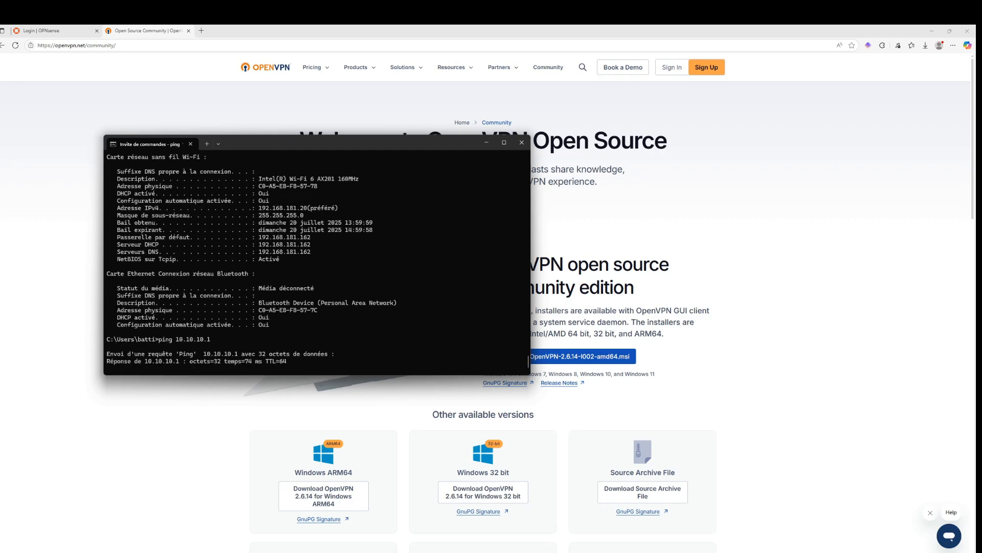
{"action": "key", "text": "ctrl+c"}
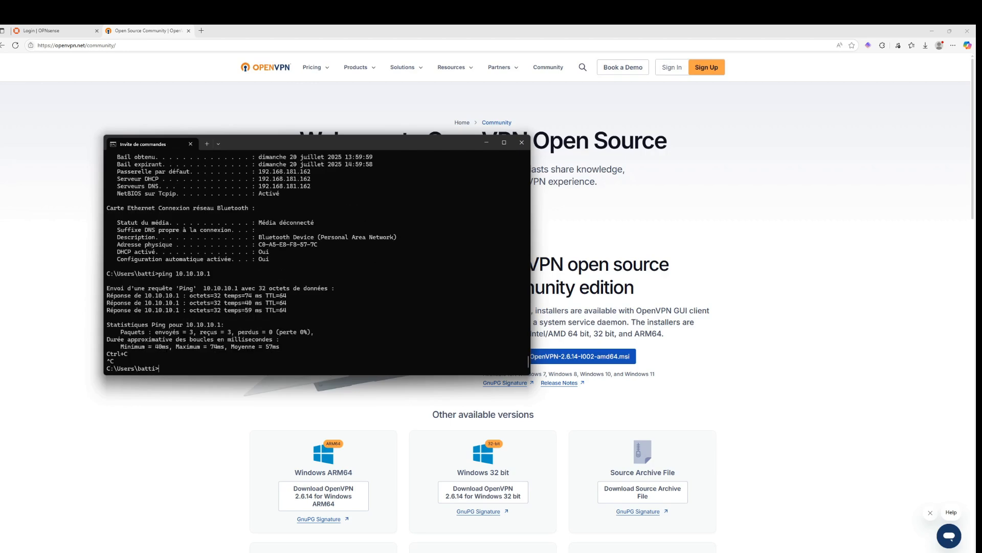
Ping 192.168.1.1 on the remote LAN through the tunnel and stop the ping
{"action": "type", "text": "ping 192.168.1.1"}
{"action": "key", "text": "Return"}
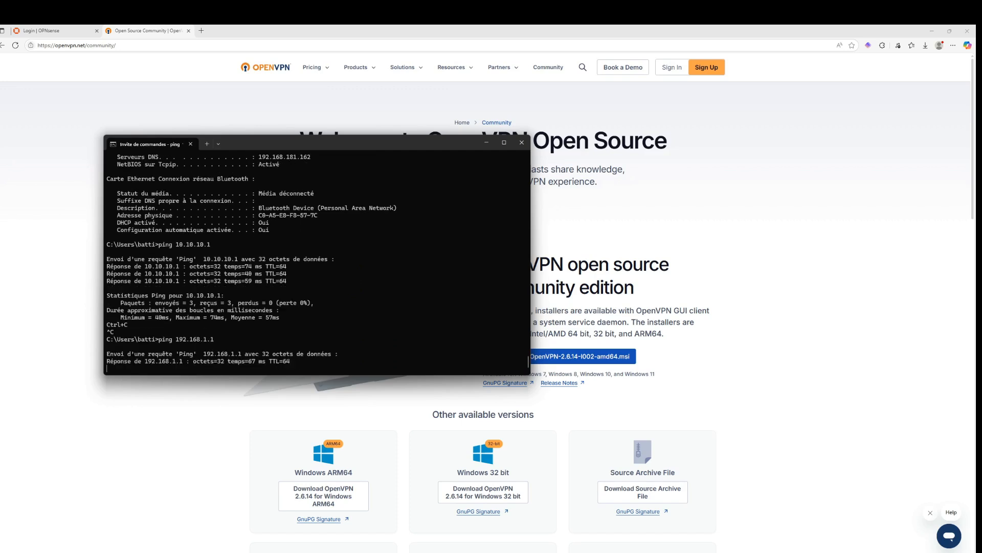
{"action": "key", "text": "ctrl+c"}
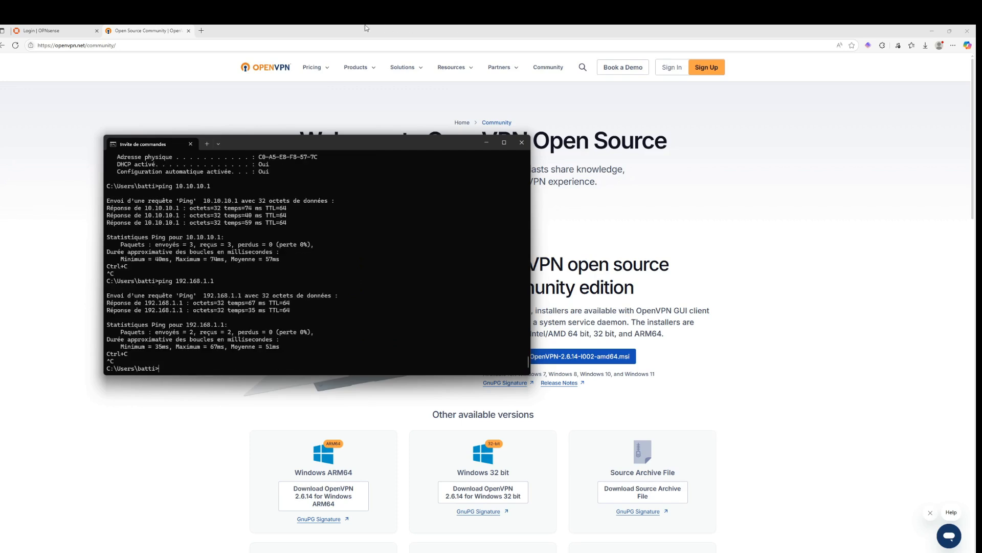
Open the OPNsense web interface at 192.168.1.1 in a new browser tab
{"action": "left_click", "coordinate": [170, 30]}
{"action": "key", "text": "ctrl+t"}
{"action": "type", "text": "192.168"}
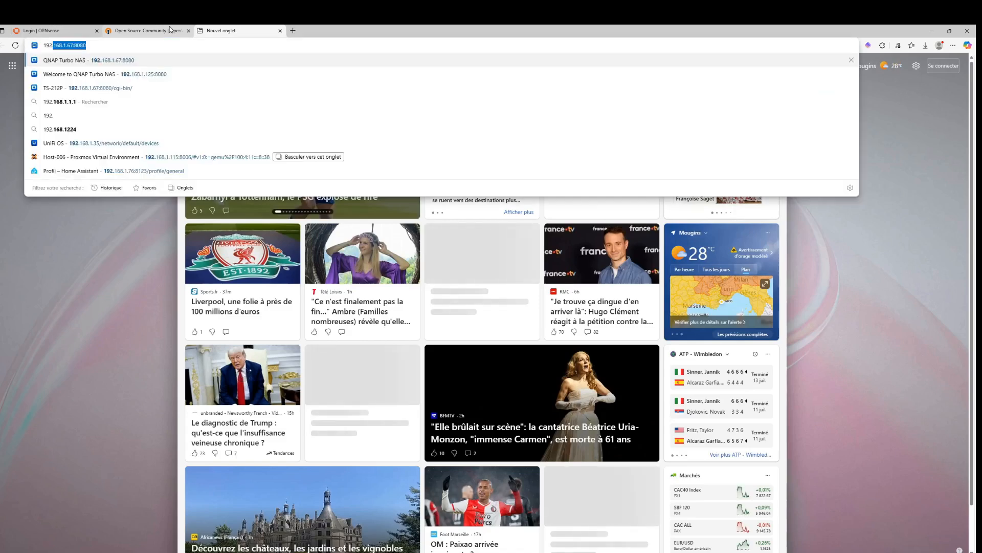
{"action": "type", "text": ".1.1"}
{"action": "key", "text": "Return"}
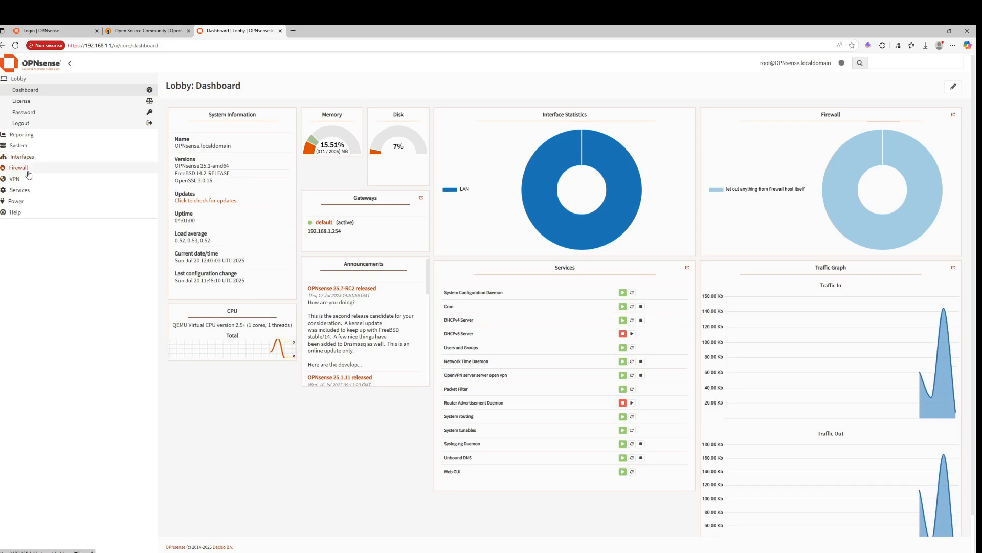
Open the firewall rules for the OpenVPN interface
{"action": "left_click", "coordinate": [29, 168]}
{"action": "left_click", "coordinate": [19, 190]}
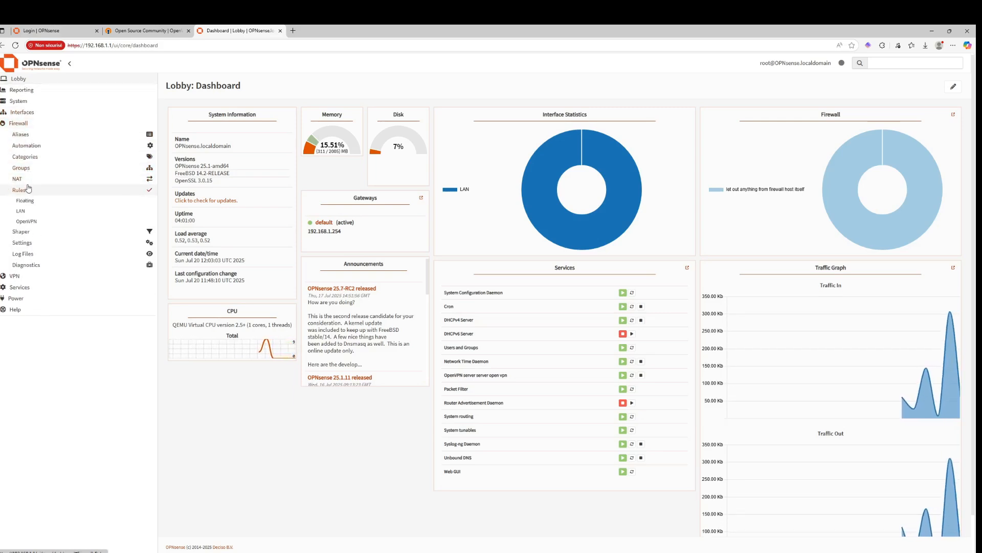
{"action": "left_click", "coordinate": [29, 222]}
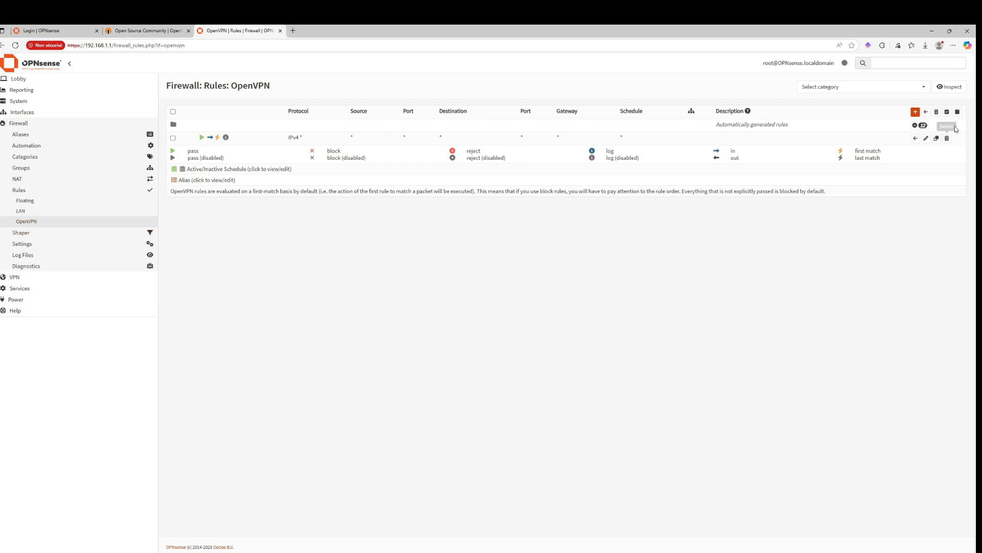
Delete the OpenVPN interface's firewall rule, confirming the deletion
{"action": "left_click", "coordinate": [947, 139]}
{"action": "left_click", "coordinate": [583, 132]}
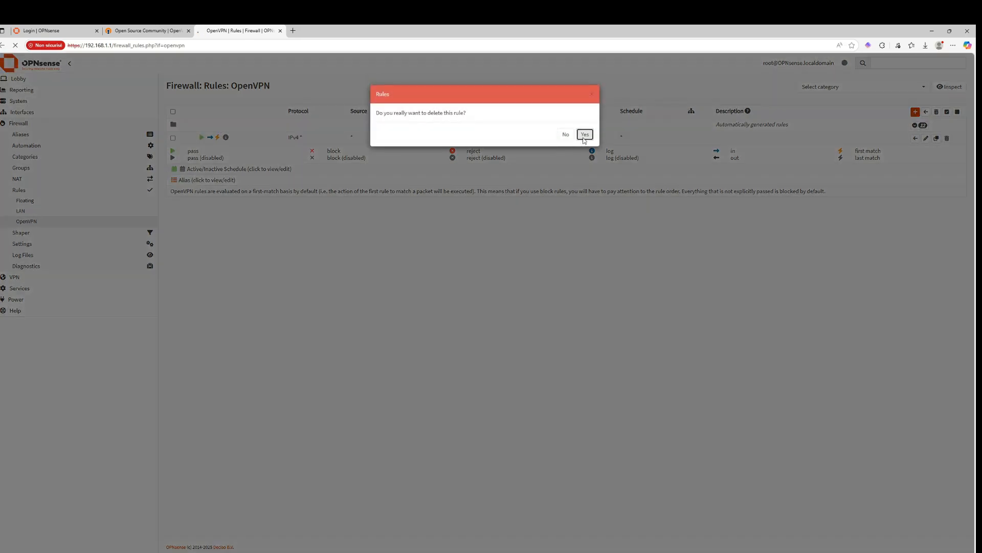
{"action": "left_click", "coordinate": [613, 552]}
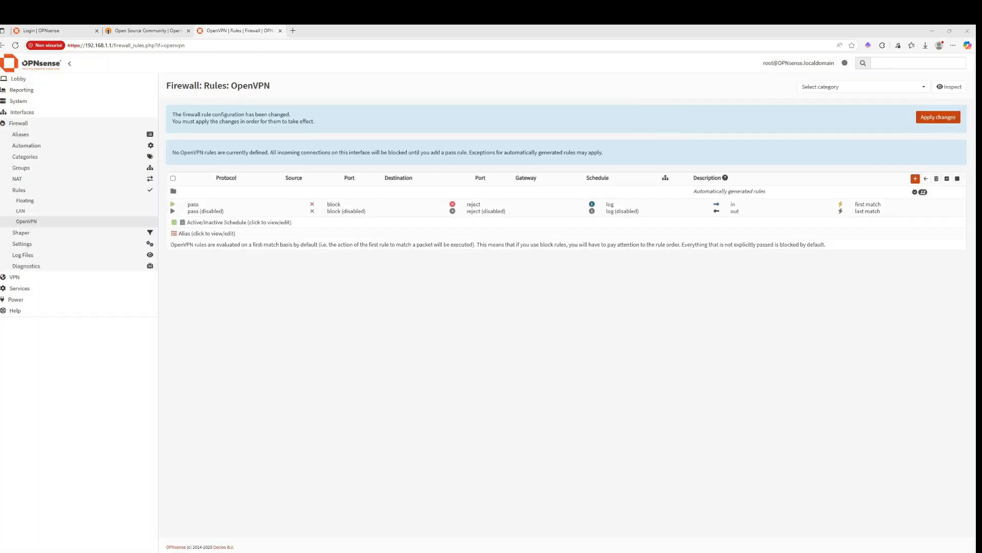
Re-run the ping to 192.168.1.1 in the Command Prompt
{"action": "left_click", "coordinate": [644, 524]}
{"action": "key", "text": "Up"}
{"action": "key", "text": "Return"}
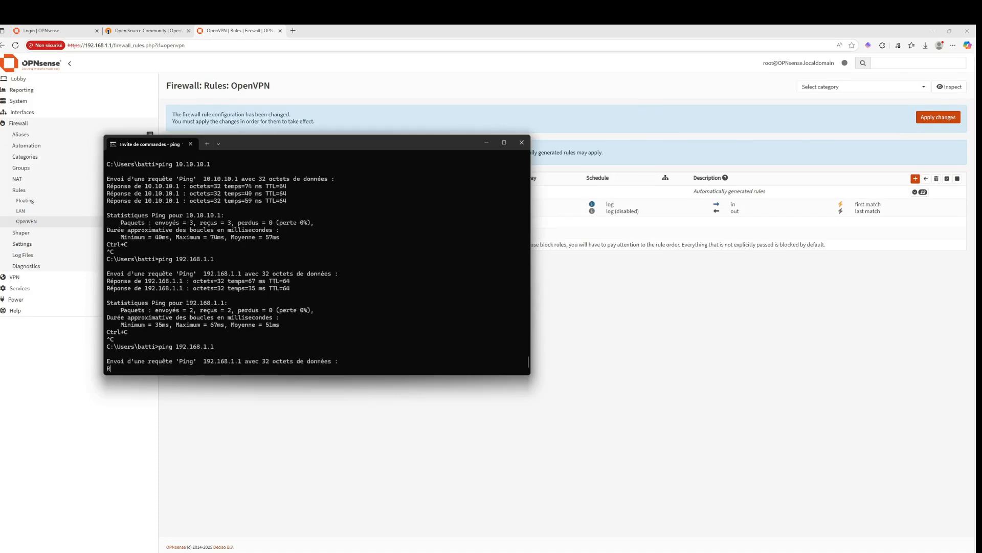
Apply the pending firewall rule changes for the OpenVPN interface
{"action": "left_click", "coordinate": [397, 480]}
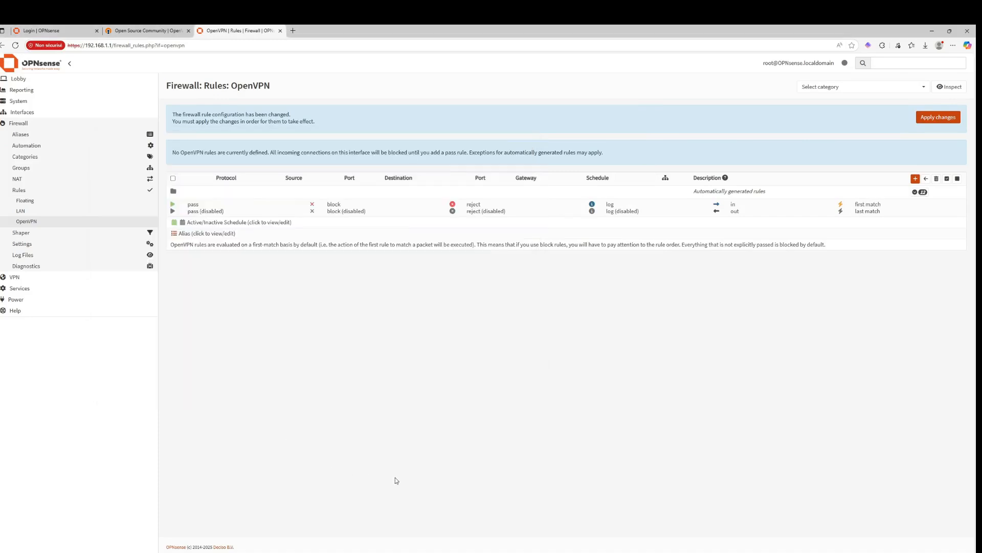
{"action": "left_click", "coordinate": [927, 121]}
{"action": "left_click", "coordinate": [613, 552]}
{"action": "left_click", "coordinate": [624, 526]}
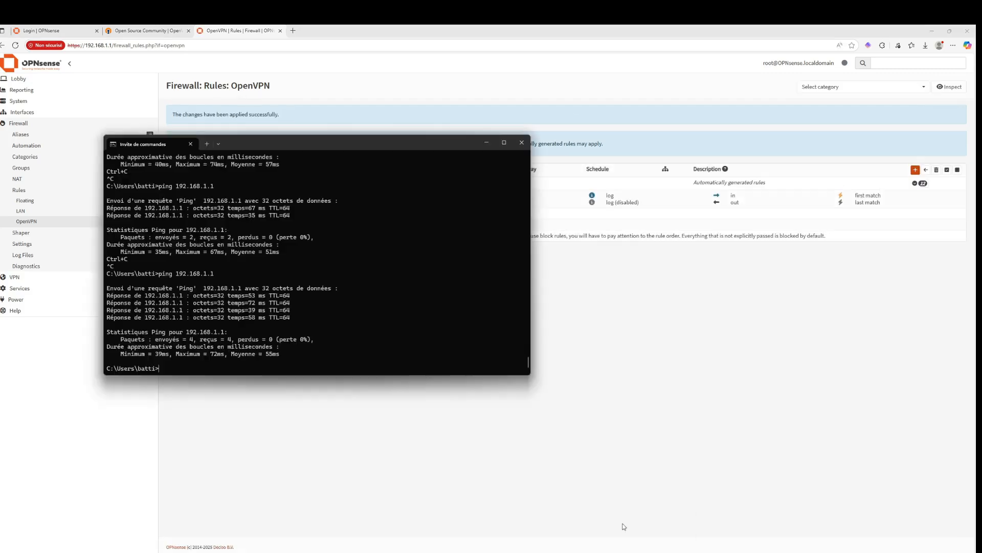
Re-run the ping to 192.168.1.1 twice in the Command Prompt to test access after applying
{"action": "key", "text": "Up"}
{"action": "key", "text": "Return"}
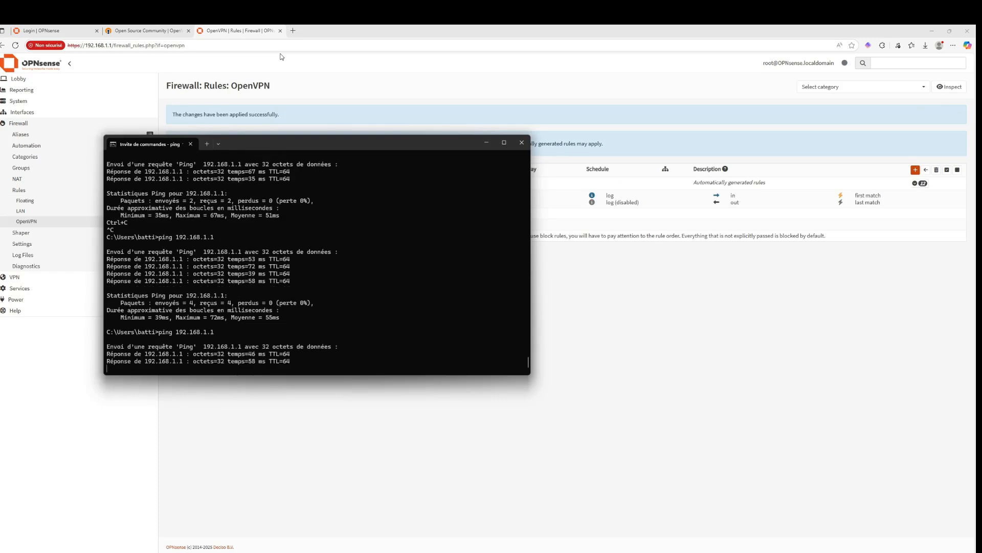
{"action": "left_click", "coordinate": [694, 351]}
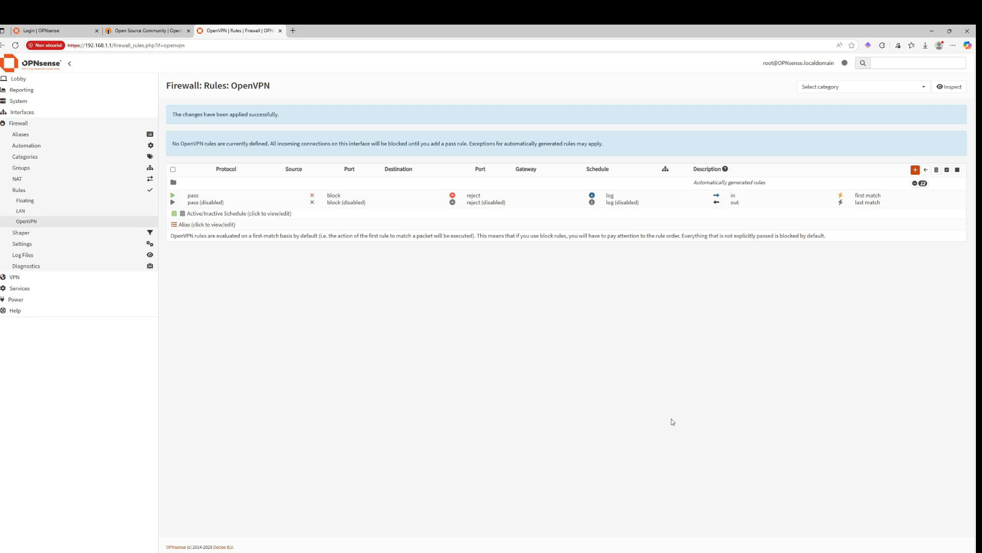
{"action": "left_click", "coordinate": [647, 519]}
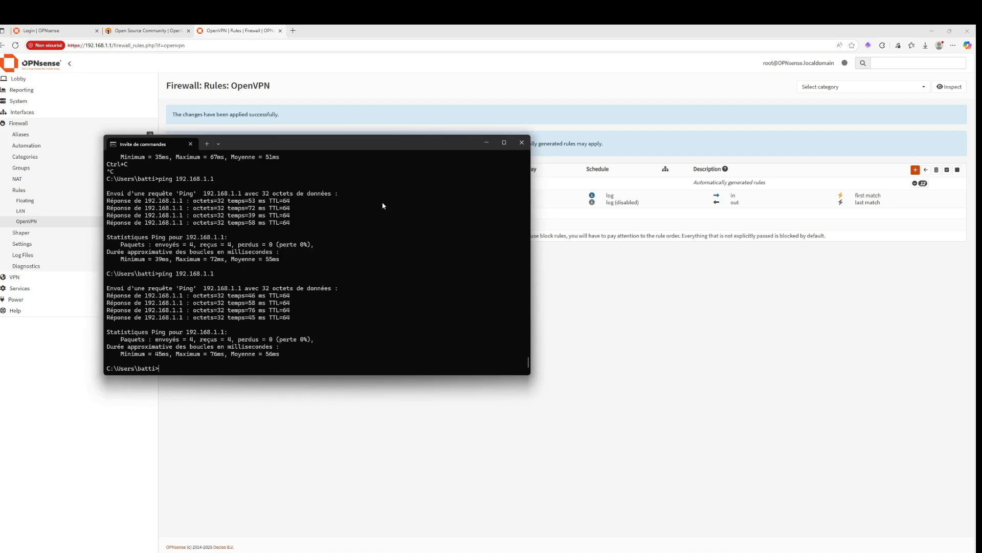
{"action": "key", "text": "Up"}
{"action": "key", "text": "Return"}
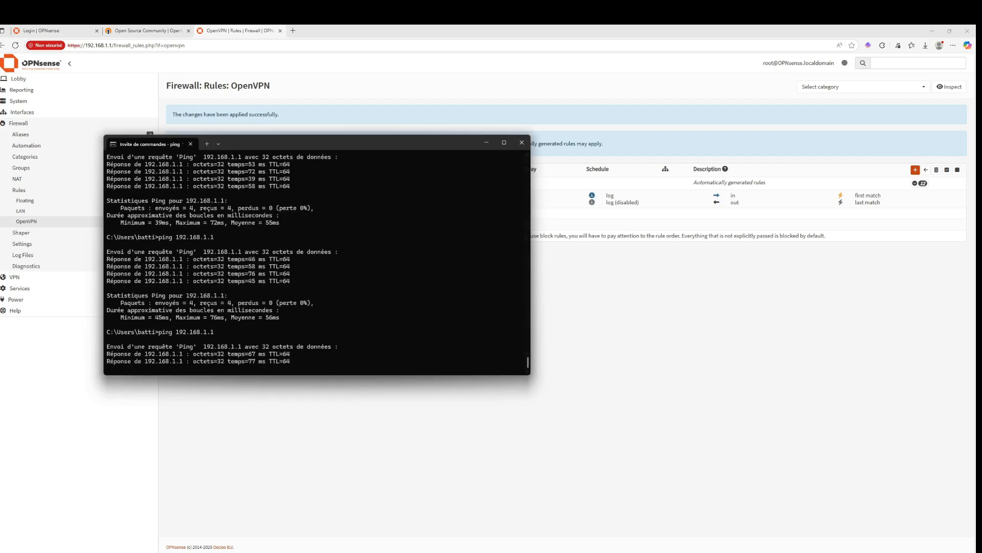
Disconnect the active OpenVPN GUI connection from its tray icon
{"action": "left_click", "coordinate": [917, 551]}
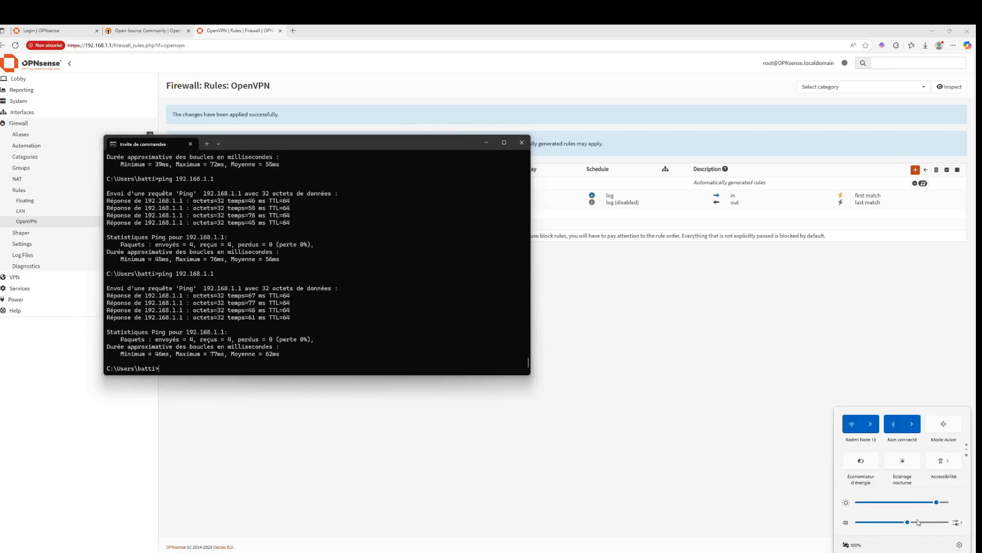
{"action": "left_click", "coordinate": [867, 551]}
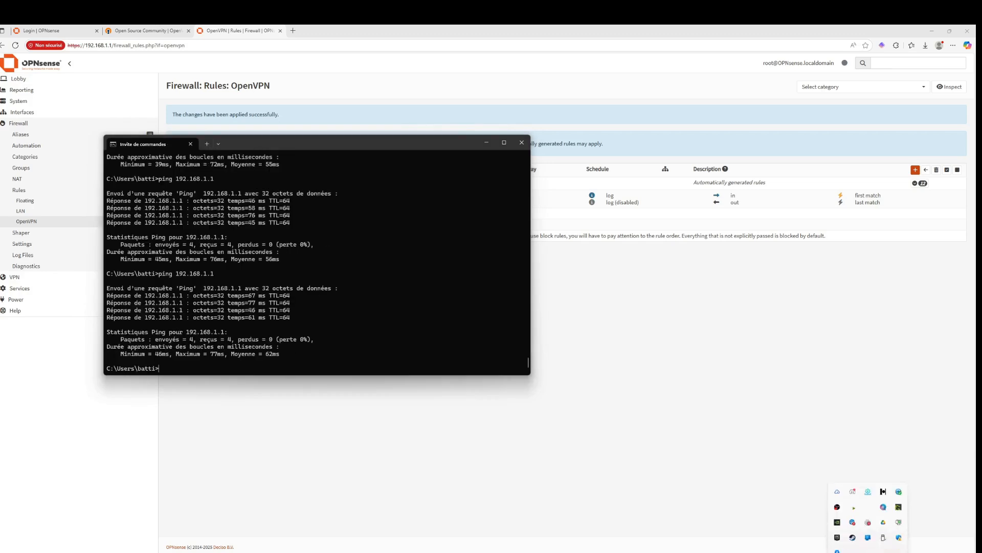
{"action": "right_click", "coordinate": [896, 516]}
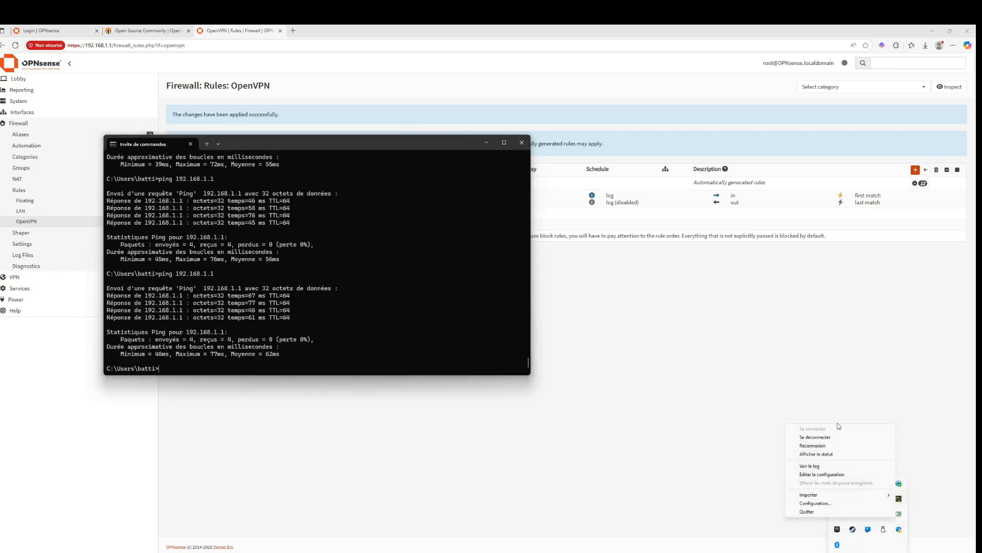
{"action": "left_click", "coordinate": [831, 437]}
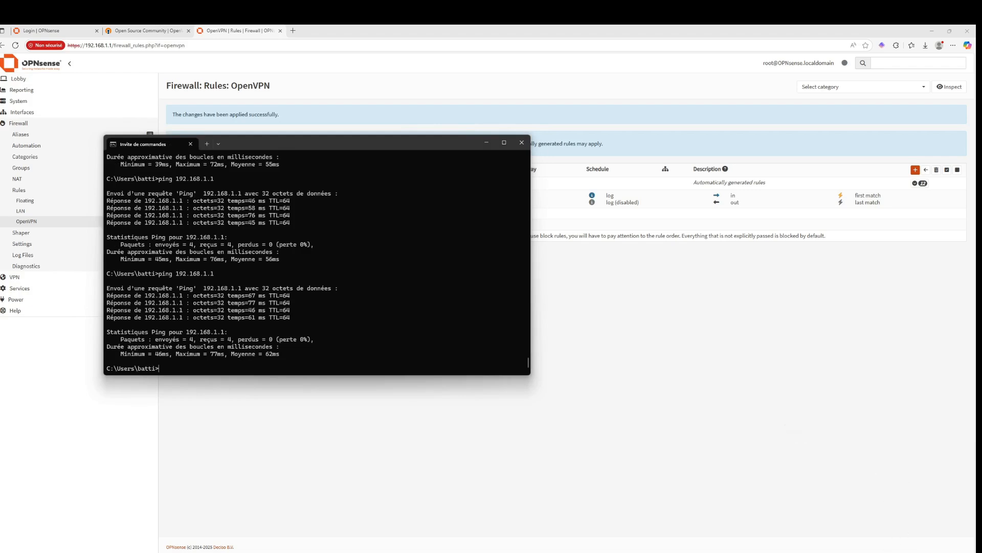
Connect the server_open_vpn_vpn_user profile again in OpenVPN GUI, entering the vpn_user account password
{"action": "right_click", "coordinate": [897, 521]}
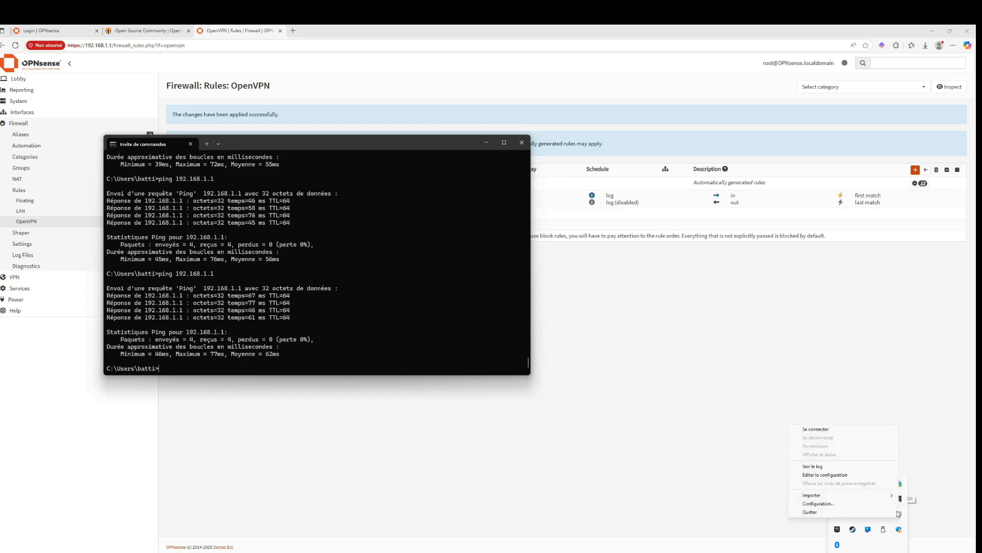
{"action": "left_click", "coordinate": [816, 429]}
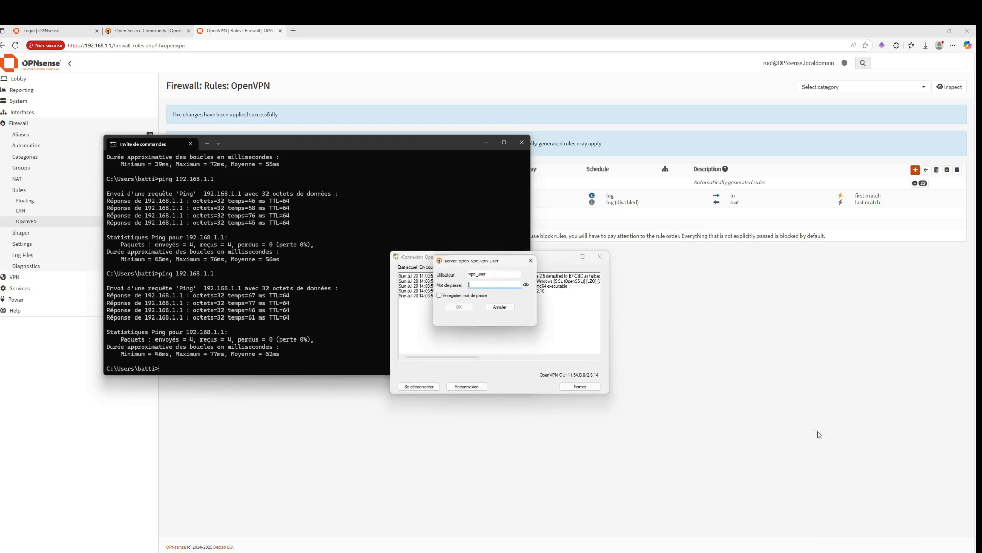
{"action": "type", "text": "***"}
{"action": "key", "text": "BackSpace"}
{"action": "key", "text": "BackSpace"}
{"action": "key", "text": "BackSpace"}
{"action": "type", "text": "****"}
{"action": "key", "text": "Return"}
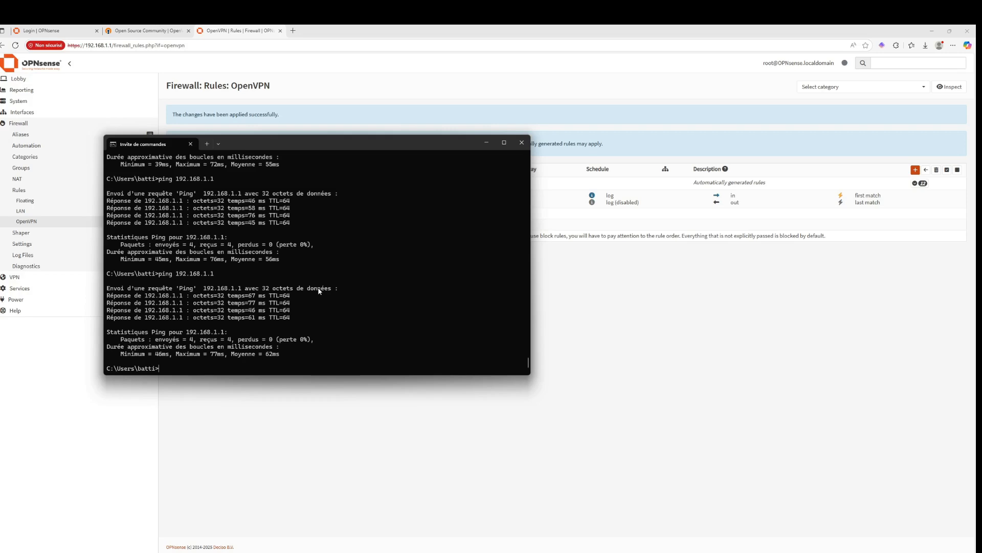
Re-run the ping to 192.168.1.1 in the Command Prompt and stop it
{"action": "key", "text": "Up"}
{"action": "key", "text": "Return"}
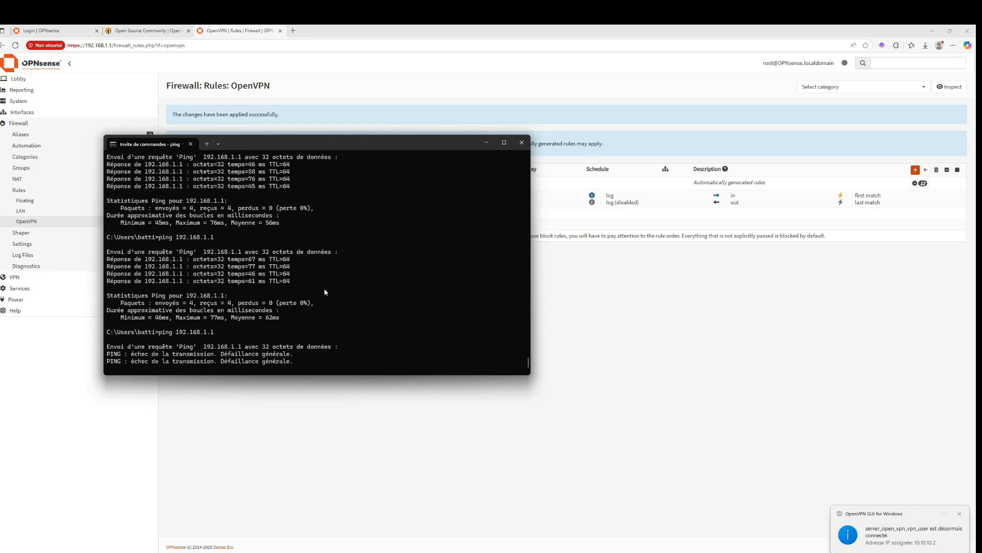
{"action": "key", "text": "ctrl+c"}
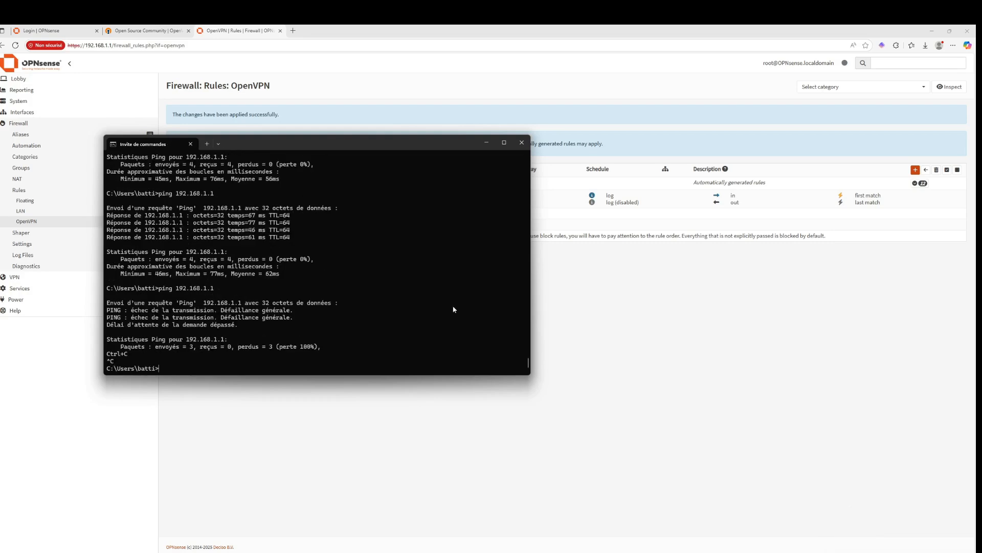
Reload the rules page and switch the Wi-Fi connection to the Bbox-93C4C810-5GHz network
{"action": "left_click", "coordinate": [276, 45]}
{"action": "key", "text": "Return"}
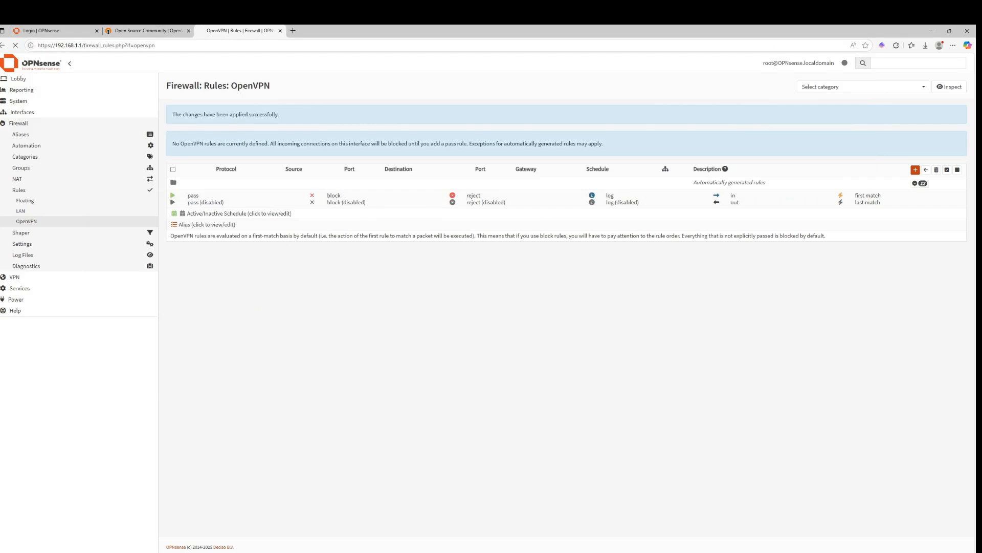
{"action": "key", "text": "super+a"}
{"action": "left_click", "coordinate": [865, 422]}
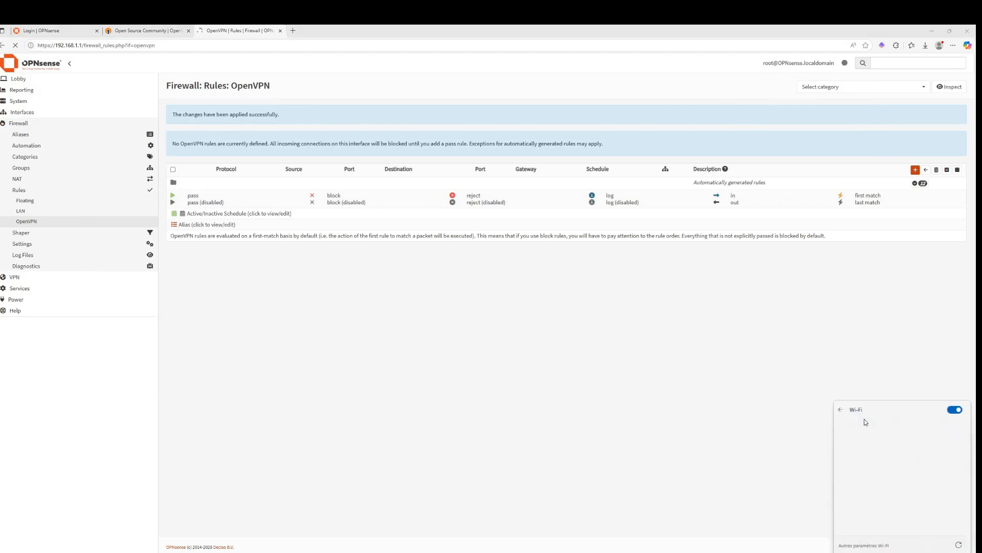
{"action": "left_click", "coordinate": [878, 471]}
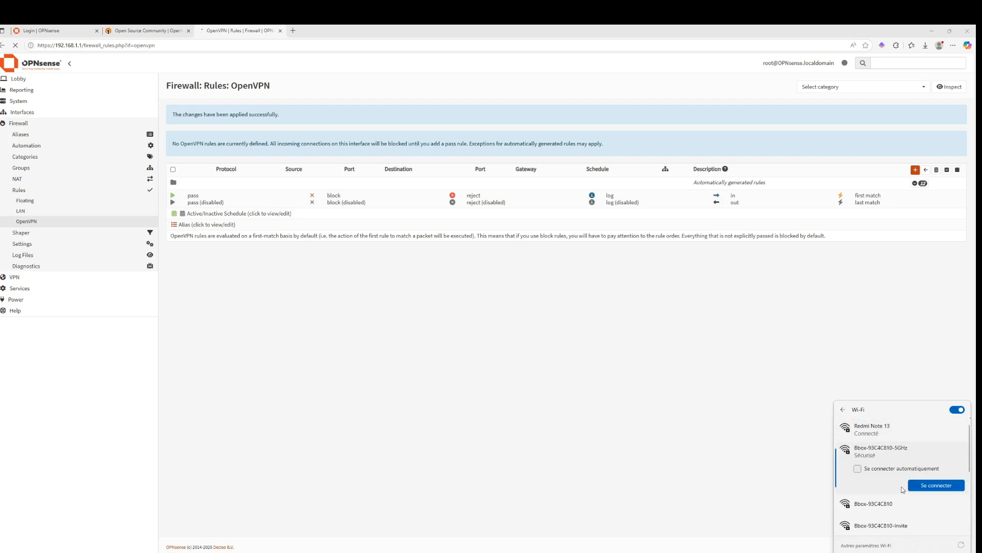
{"action": "left_click", "coordinate": [929, 484]}
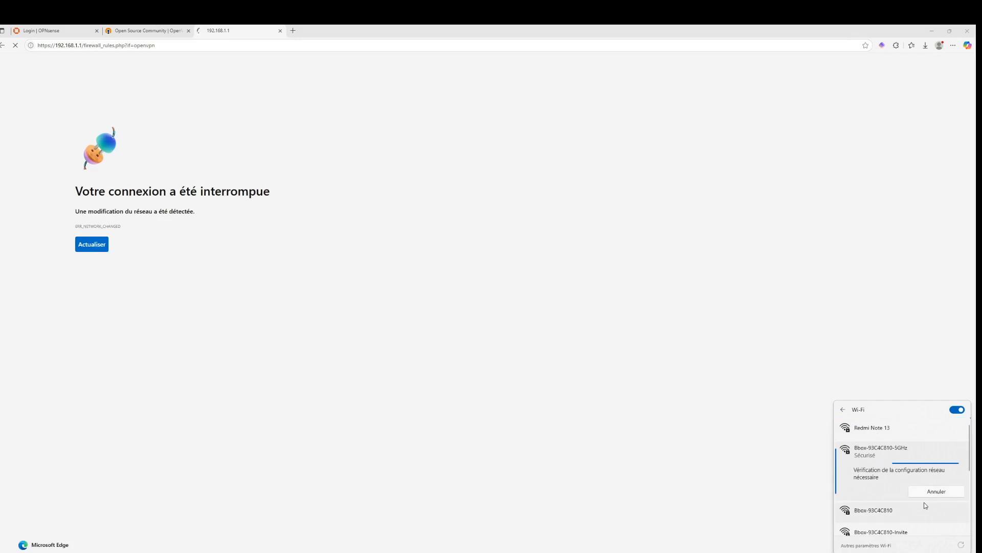
Retry loading the OPNsense rules page and check the Wi-Fi network list
{"action": "left_click", "coordinate": [58, 45]}
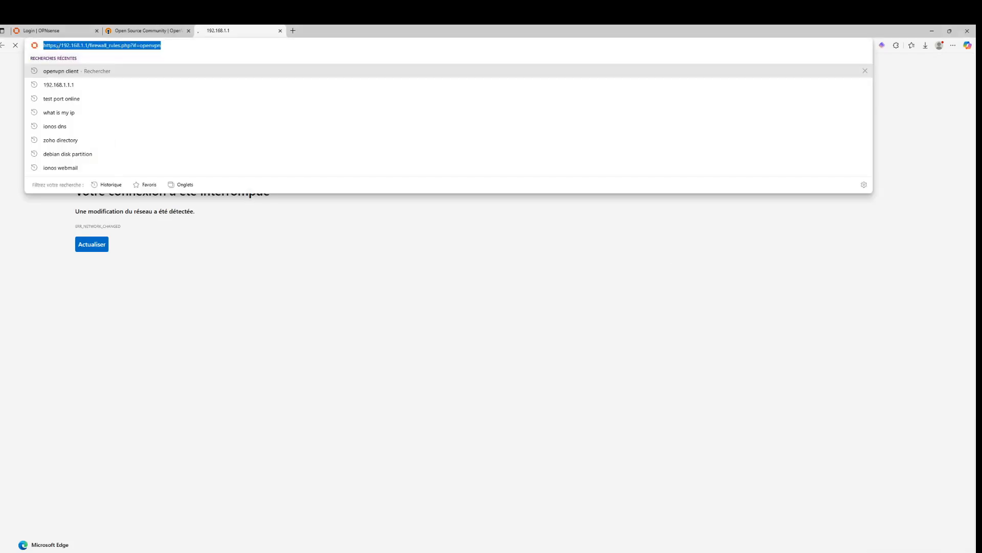
{"action": "key", "text": "Return"}
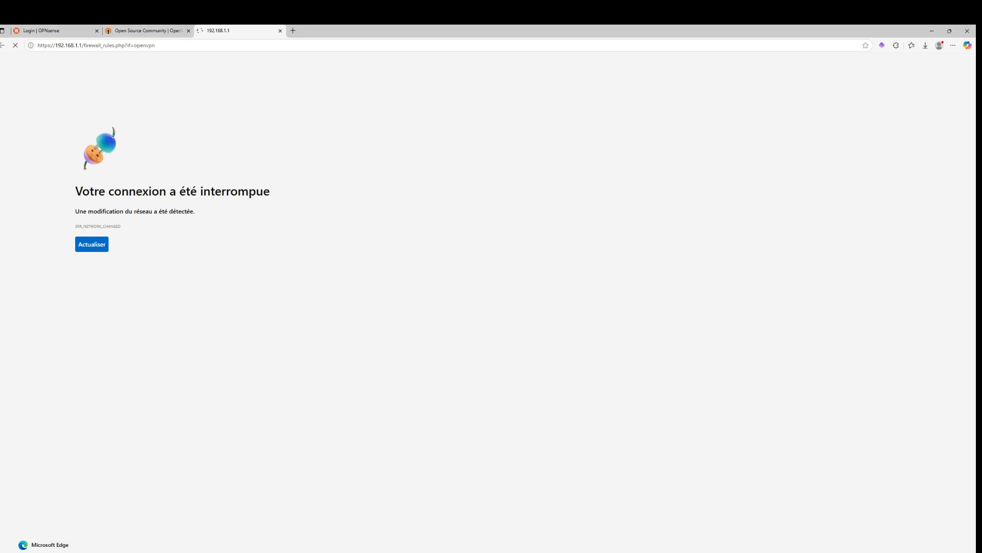
{"action": "left_click", "coordinate": [924, 552]}
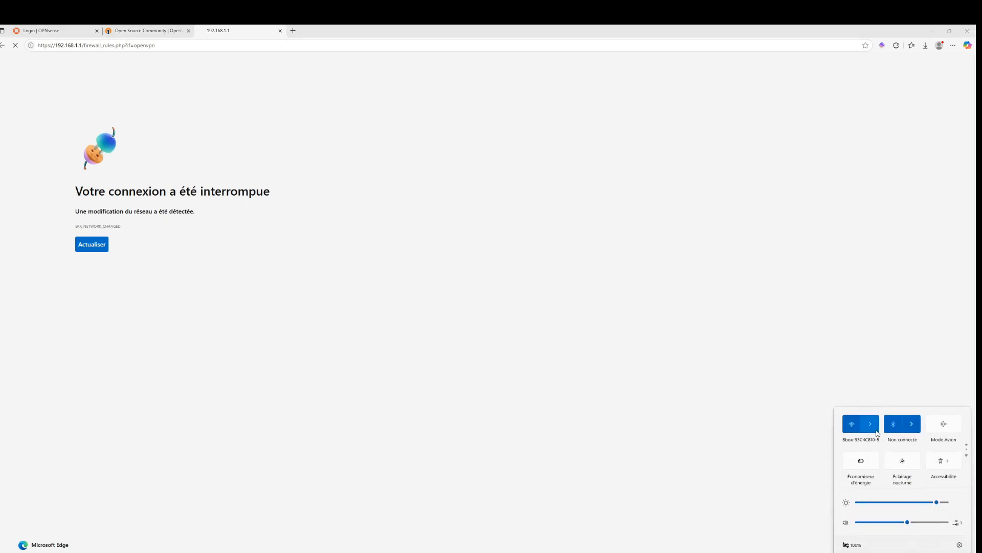
{"action": "left_click", "coordinate": [874, 428]}
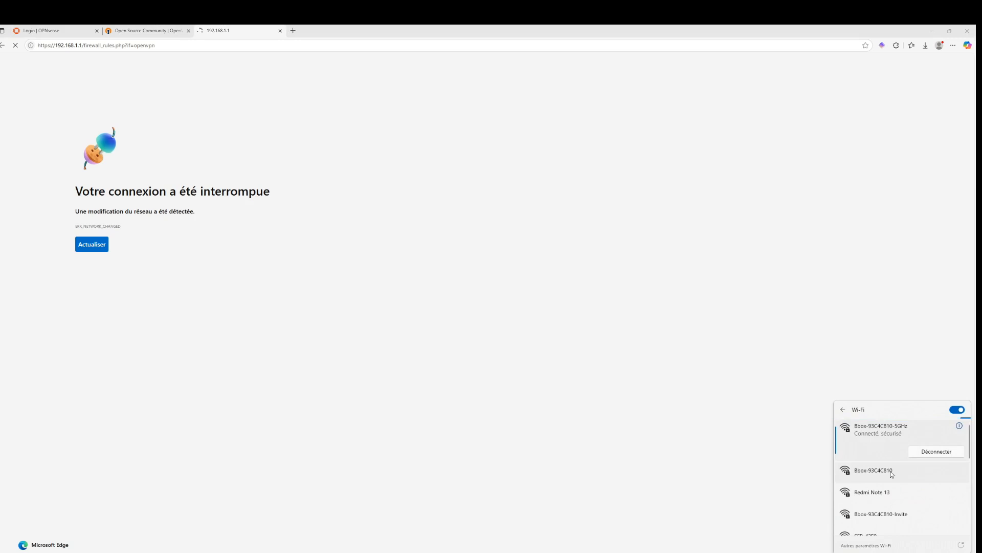
{"action": "left_click_drag", "start_coordinate": [176, 191], "coordinate": [188, 143]}
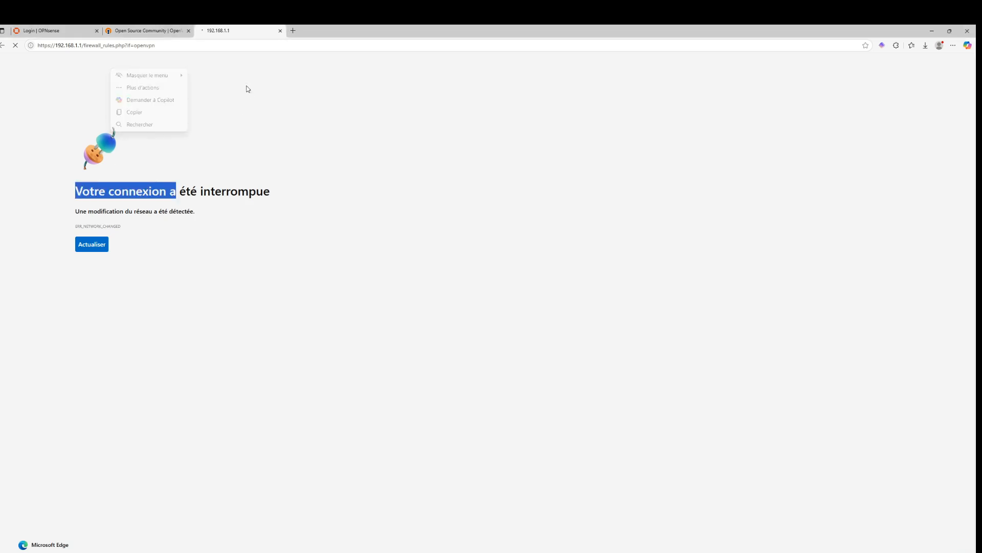
{"action": "left_click", "coordinate": [246, 87]}
Copy the firewall rules page URL and open it in a new browser tab
{"action": "left_click", "coordinate": [234, 46]}
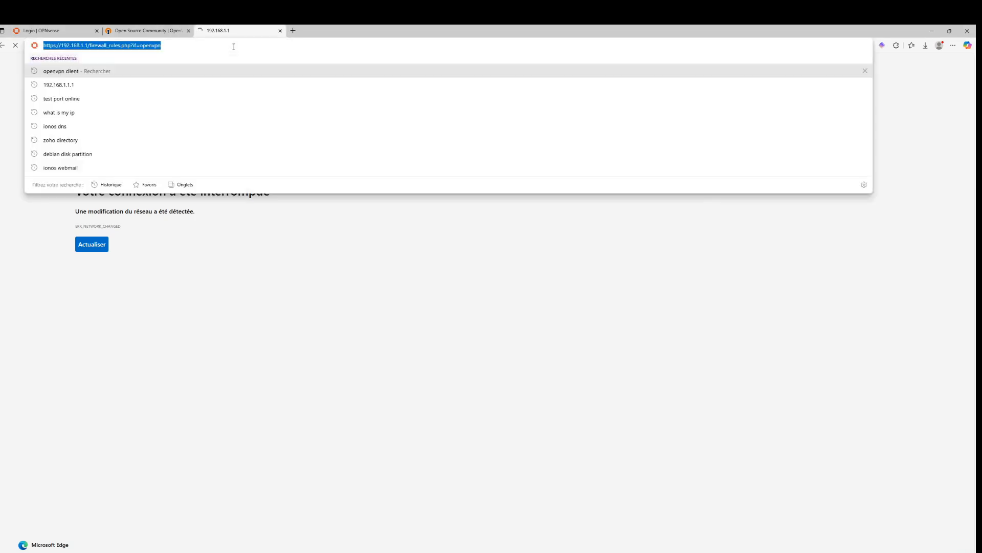
{"action": "key", "text": "ctrl+c"}
{"action": "key", "text": "ctrl+t"}
{"action": "key", "text": "ctrl+v"}
{"action": "key", "text": "Return"}
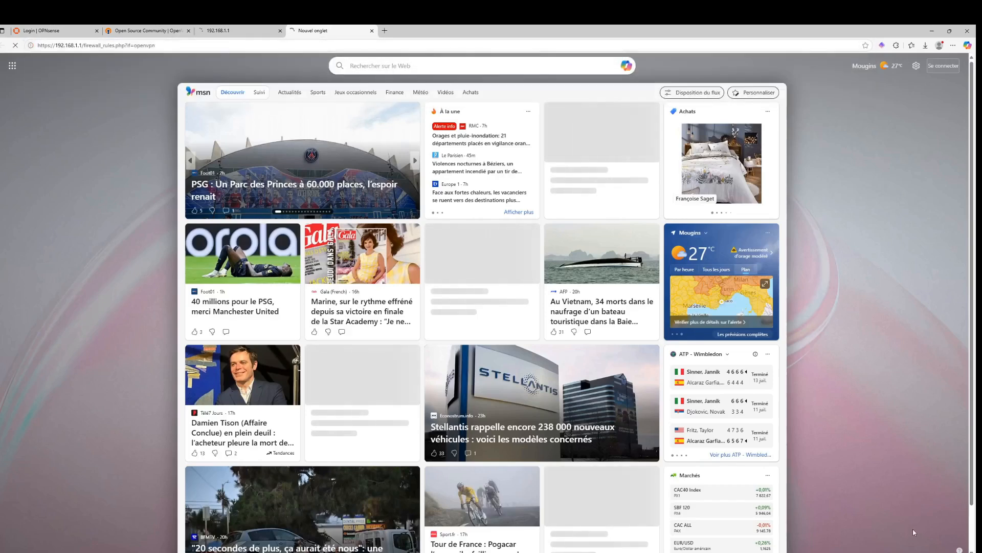
{"action": "left_click", "coordinate": [913, 551]}
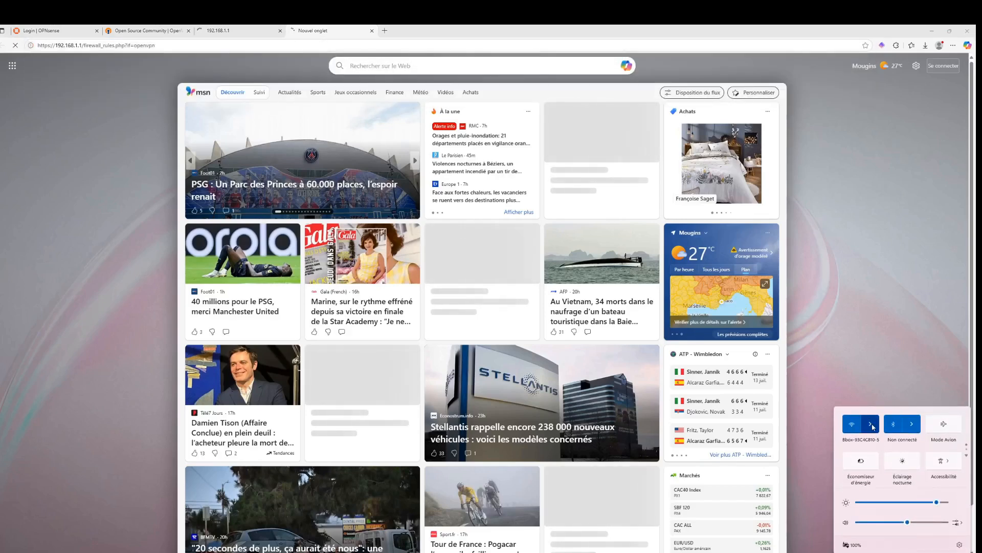
{"action": "left_click", "coordinate": [873, 427]}
{"action": "left_click", "coordinate": [880, 450]}
{"action": "left_click", "coordinate": [944, 488]}
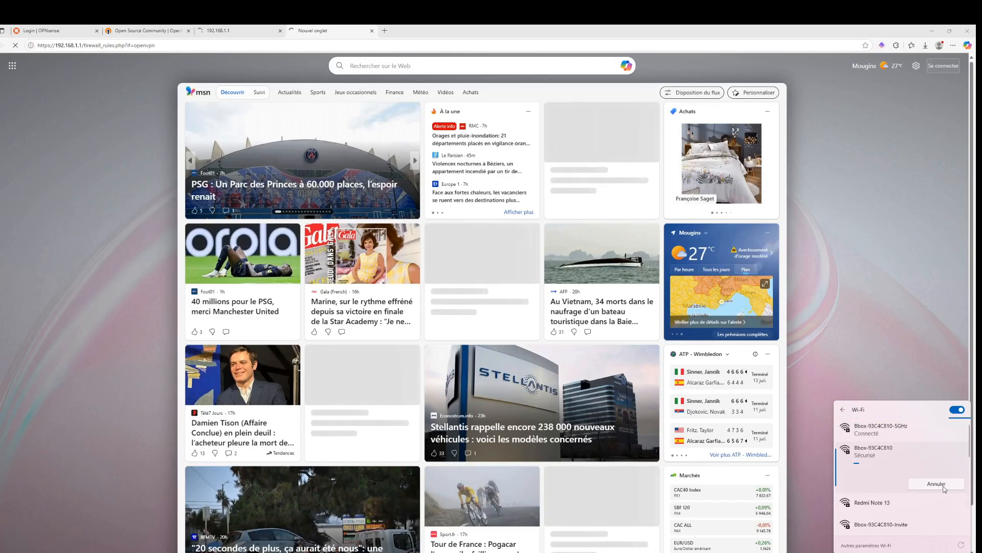
Reload the rules page in its original tab and reconnect the OpenVPN GUI connection
{"action": "left_click", "coordinate": [215, 30]}
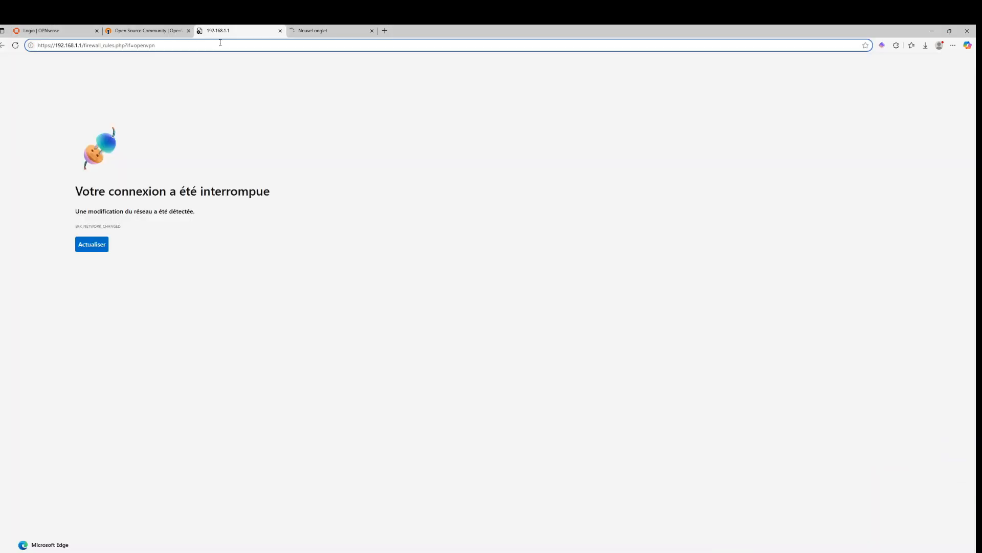
{"action": "key", "text": "Return"}
{"action": "left_click", "coordinate": [868, 552]}
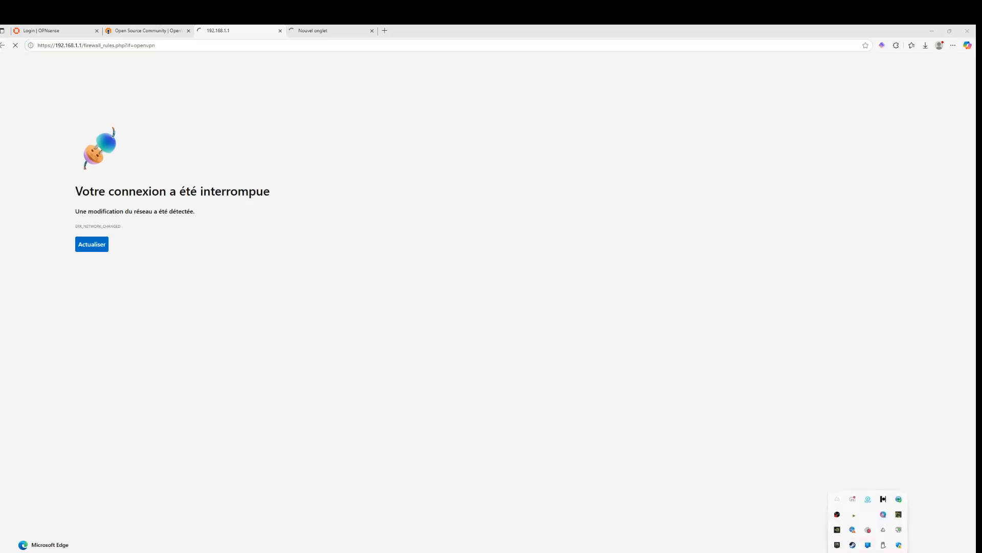
{"action": "right_click", "coordinate": [898, 522]}
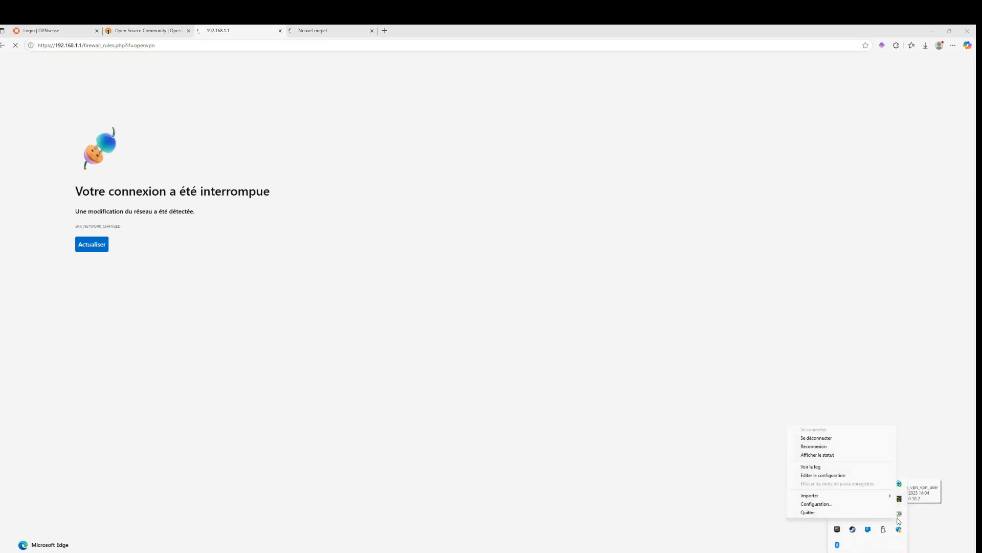
{"action": "left_click", "coordinate": [820, 447]}
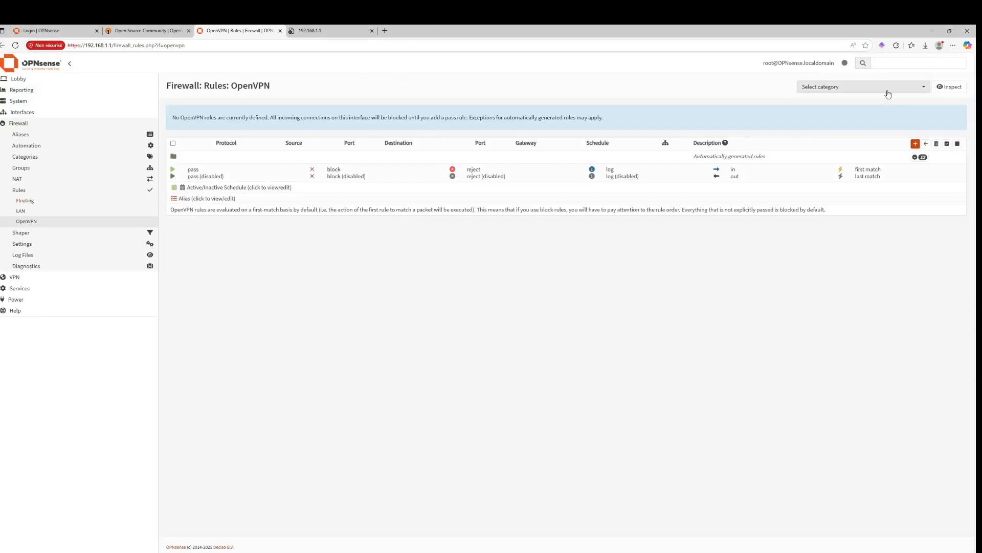
Add a new OpenVPN interface rule with the default pass-any settings and save it
{"action": "left_click", "coordinate": [915, 144]}
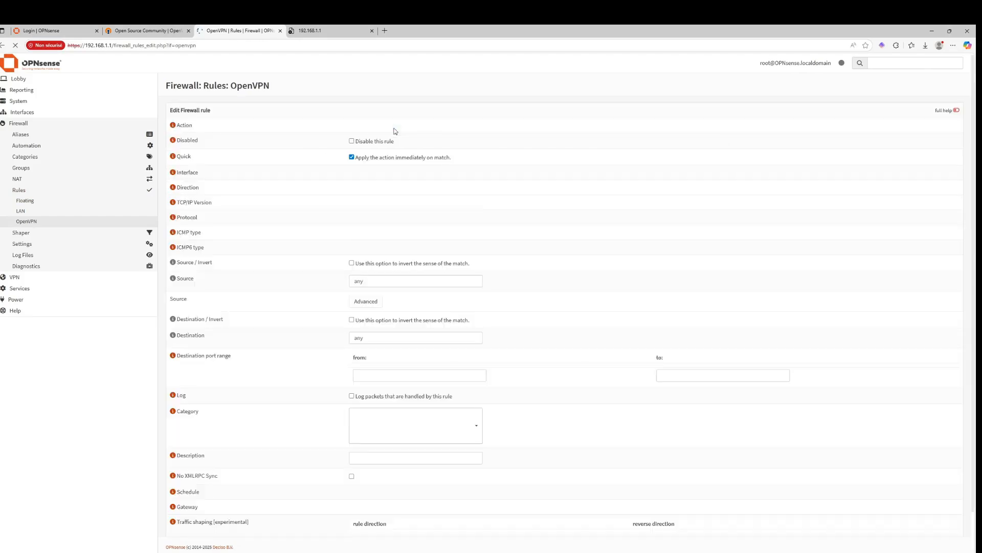
{"action": "scroll", "coordinate": [484, 382], "scroll_direction": "down", "scroll_amount": 2}
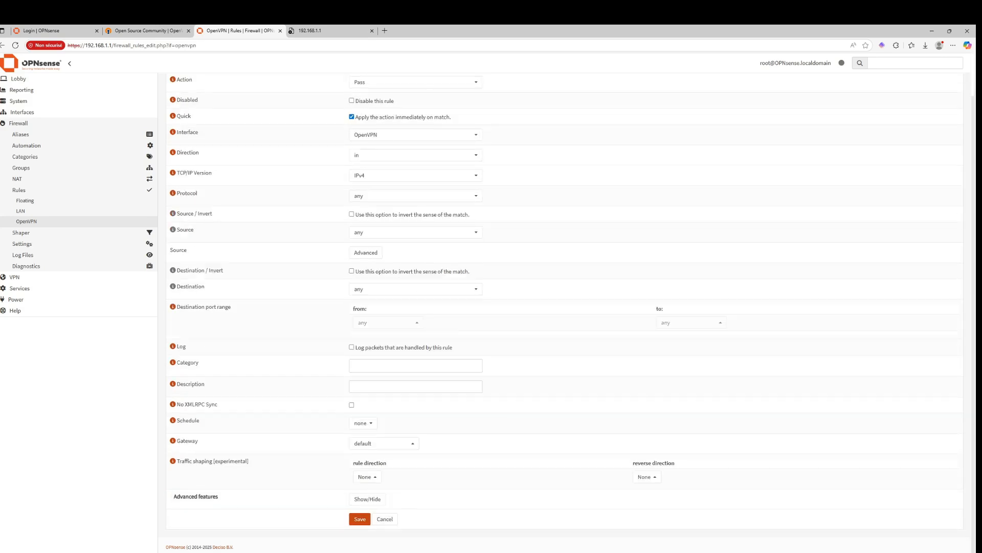
{"action": "left_click", "coordinate": [358, 520]}
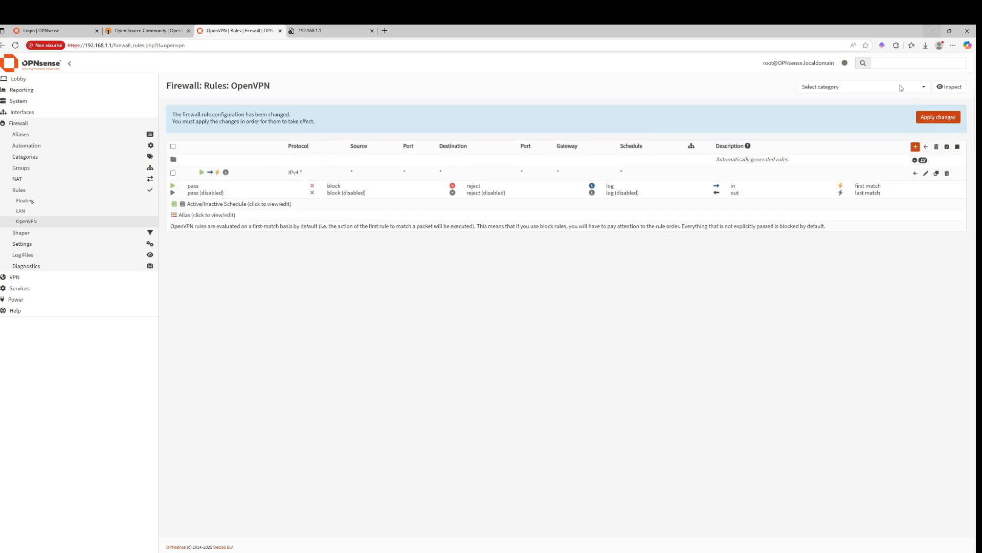
Apply the pending firewall rule changes and open the OpenVPN GUI connection status window
{"action": "left_click", "coordinate": [923, 117]}
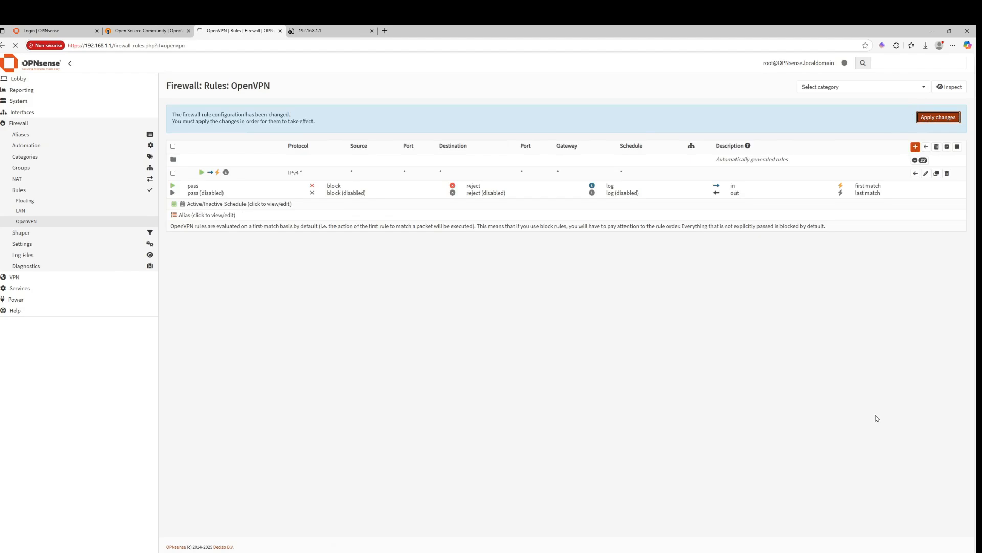
{"action": "left_click", "coordinate": [868, 552]}
{"action": "double_click", "coordinate": [898, 515]}
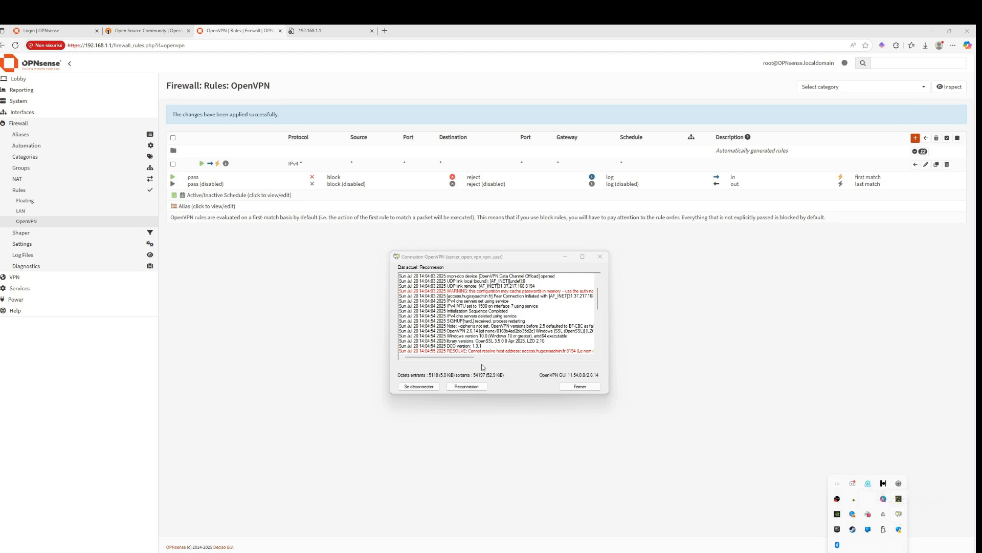
Switch the laptop's Wi-Fi to the Redmi Note 13 hotspot and reconnect the VPN connection
{"action": "left_click", "coordinate": [471, 388]}
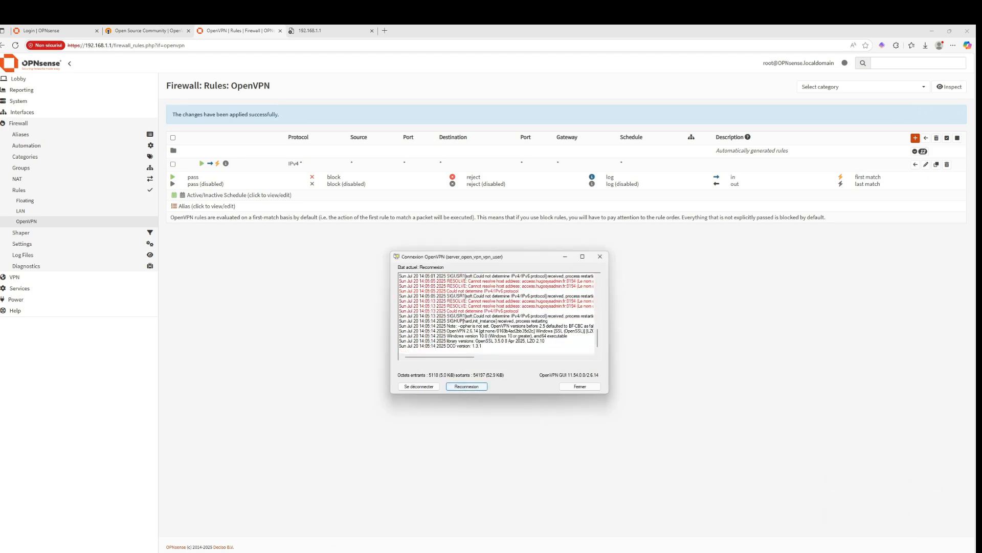
{"action": "left_click", "coordinate": [868, 552]}
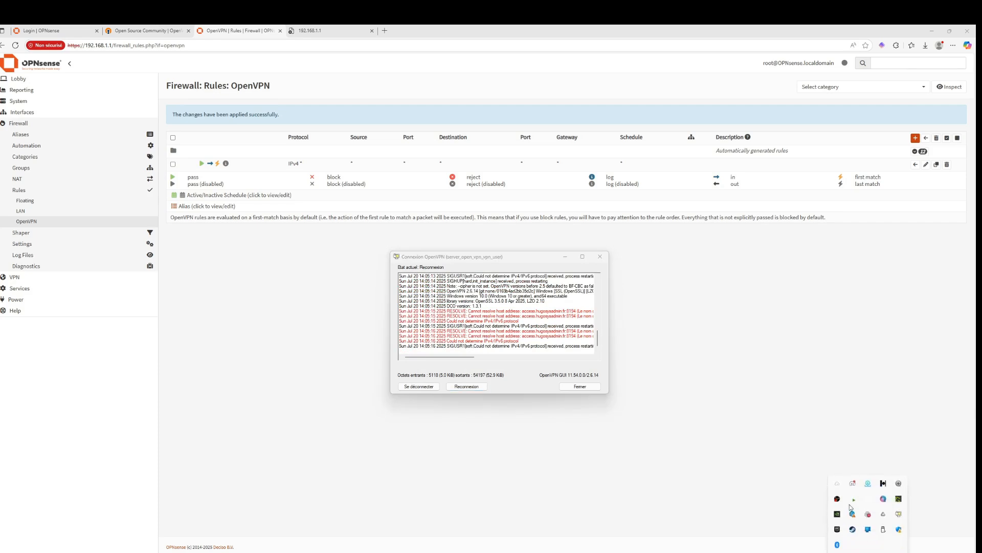
{"action": "left_click", "coordinate": [912, 552]}
{"action": "left_click", "coordinate": [873, 427]}
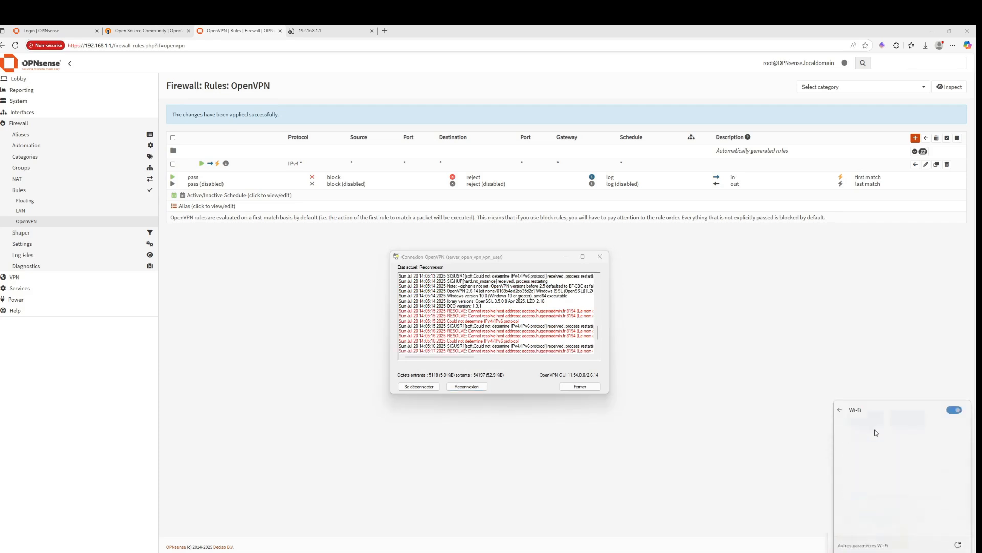
{"action": "left_click", "coordinate": [872, 470]}
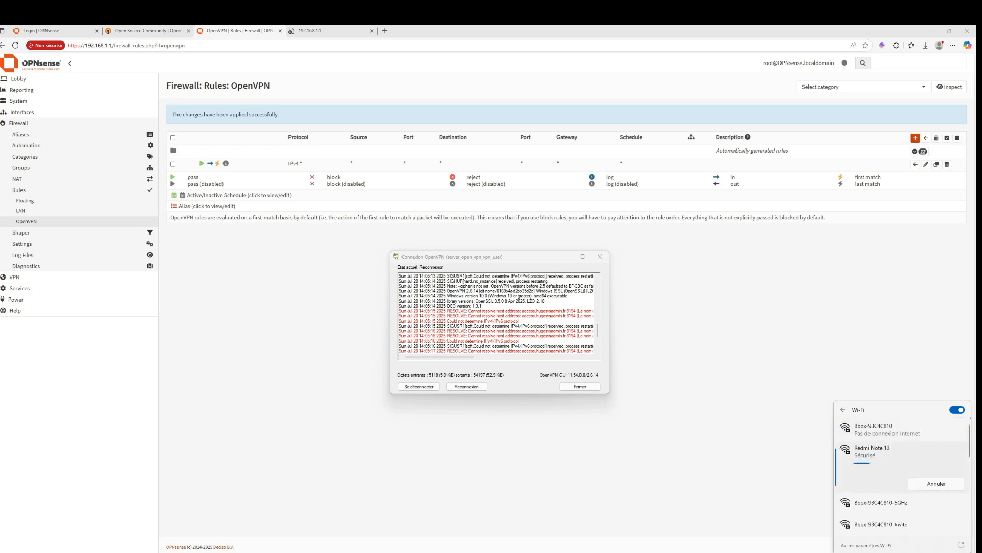
{"action": "left_click", "coordinate": [936, 486]}
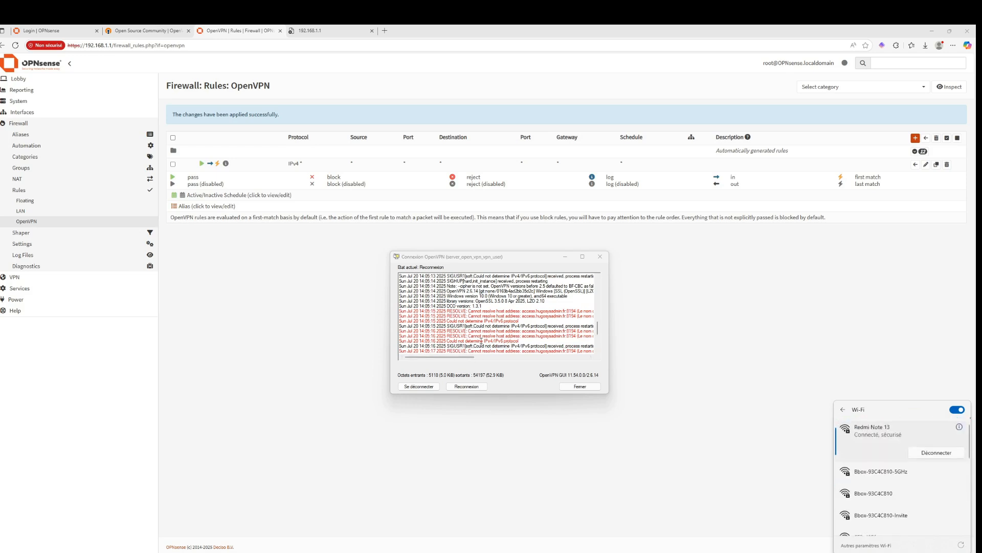
{"action": "left_click", "coordinate": [466, 386]}
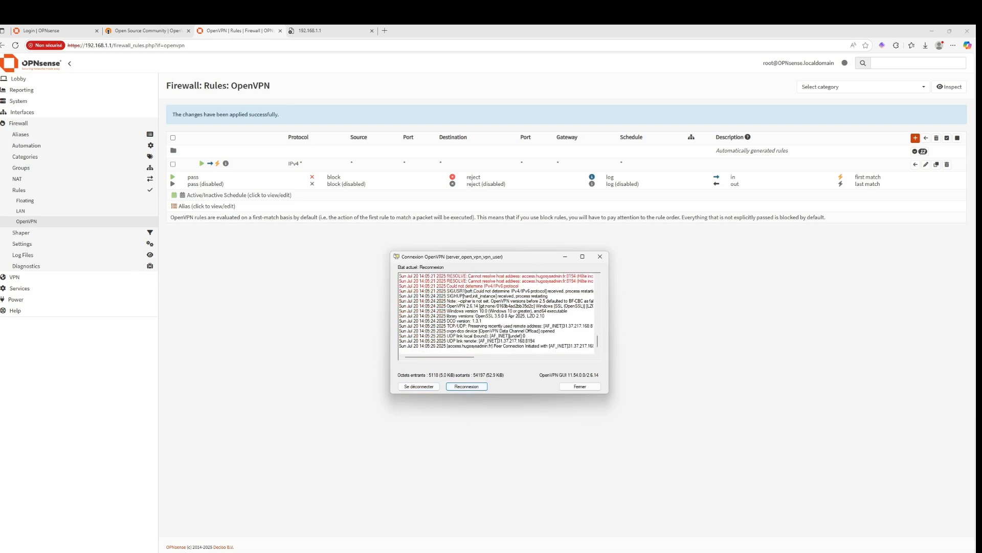
Rerun the ping to 192.168.1.1 in the command prompt and stop it
{"action": "left_click", "coordinate": [650, 528]}
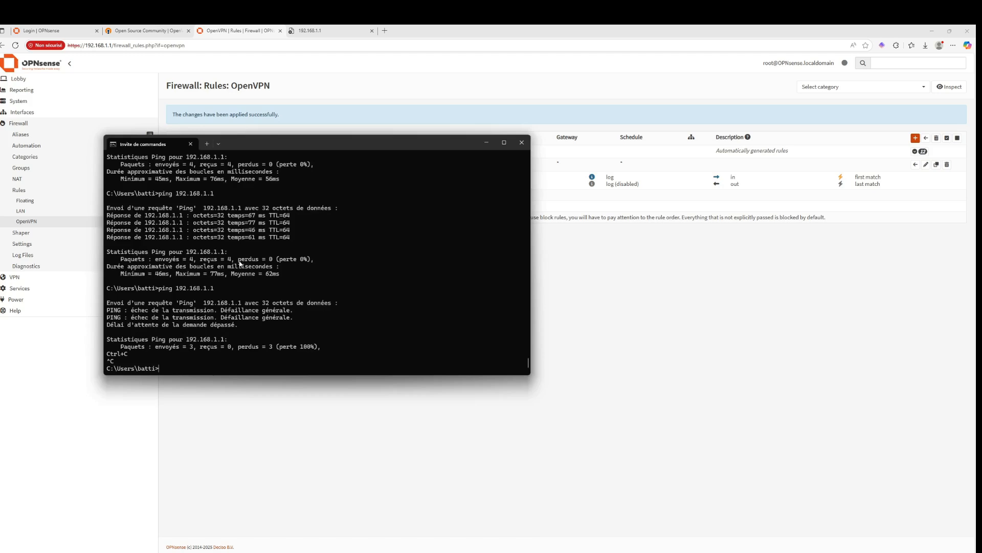
{"action": "key", "text": "Up"}
{"action": "key", "text": "Return"}
{"action": "key", "text": "ctrl+c"}
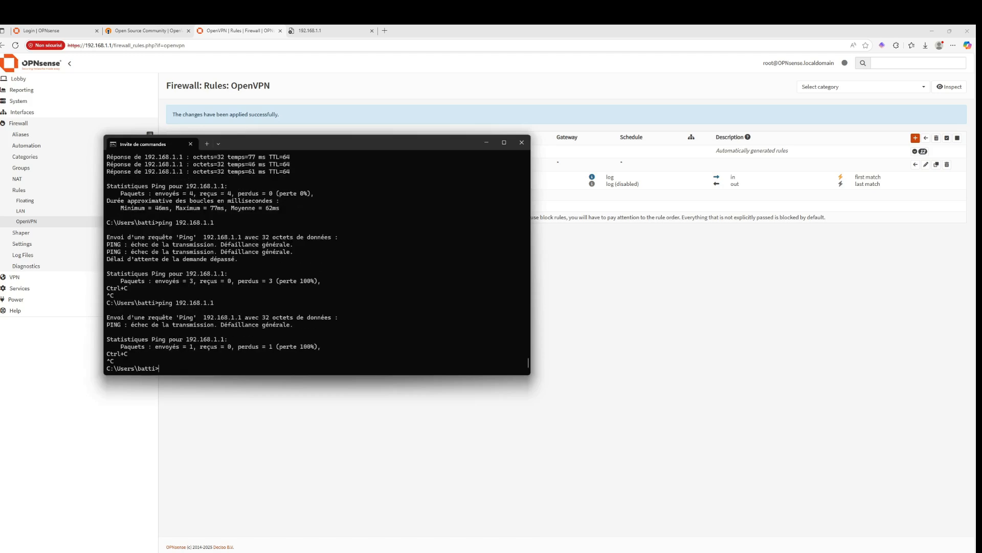
Ping the VPN tunnel address 10.10.10.1 and stop it
{"action": "key", "text": "Up"}
{"action": "key", "text": "BackSpace"}
{"action": "key", "text": "BackSpace"}
{"action": "key", "text": "BackSpace"}
{"action": "key", "text": "BackSpace"}
{"action": "key", "text": "BackSpace"}
{"action": "key", "text": "BackSpace"}
{"action": "key", "text": "BackSpace"}
{"action": "key", "text": "BackSpace"}
{"action": "type", "text": "10.1"}
{"action": "key", "text": "Return"}
{"action": "key", "text": "ctrl+c"}
Run ipconfig and review the adapter addresses, including the OpenVPN Data Channel Offload adapter
{"action": "type", "text": "ipco"}
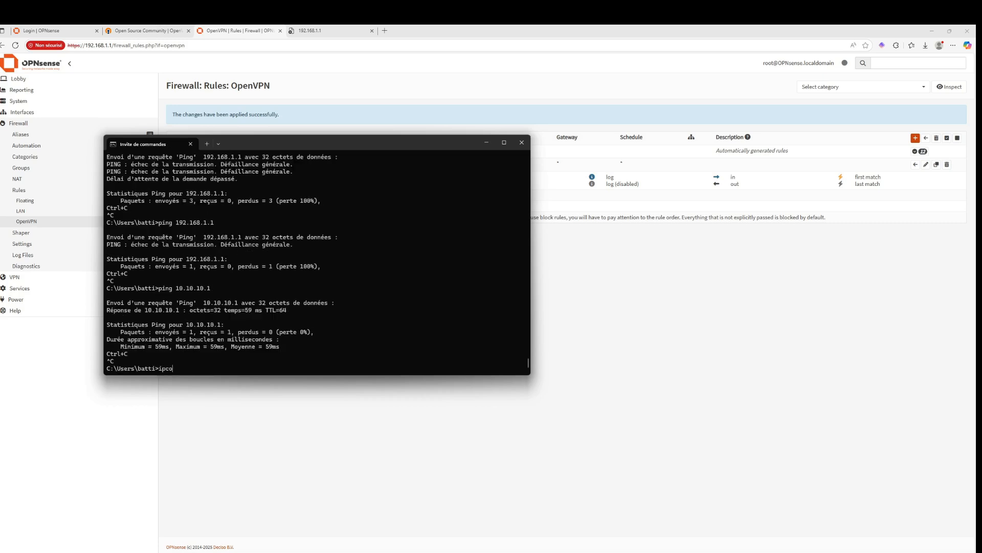
{"action": "type", "text": "nfig"}
{"action": "key", "text": "BackSpace"}
{"action": "key", "text": "BackSpace"}
{"action": "key", "text": "BackSpace"}
{"action": "key", "text": "BackSpace"}
{"action": "type", "text": "nfig"}
{"action": "key", "text": "Return"}
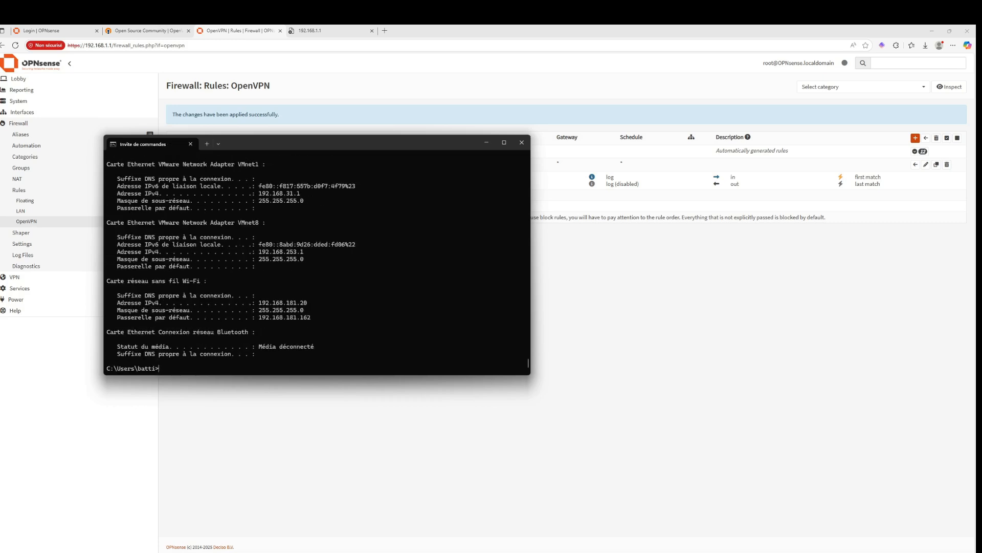
{"action": "scroll", "coordinate": [328, 256], "scroll_direction": "up", "scroll_amount": 10}
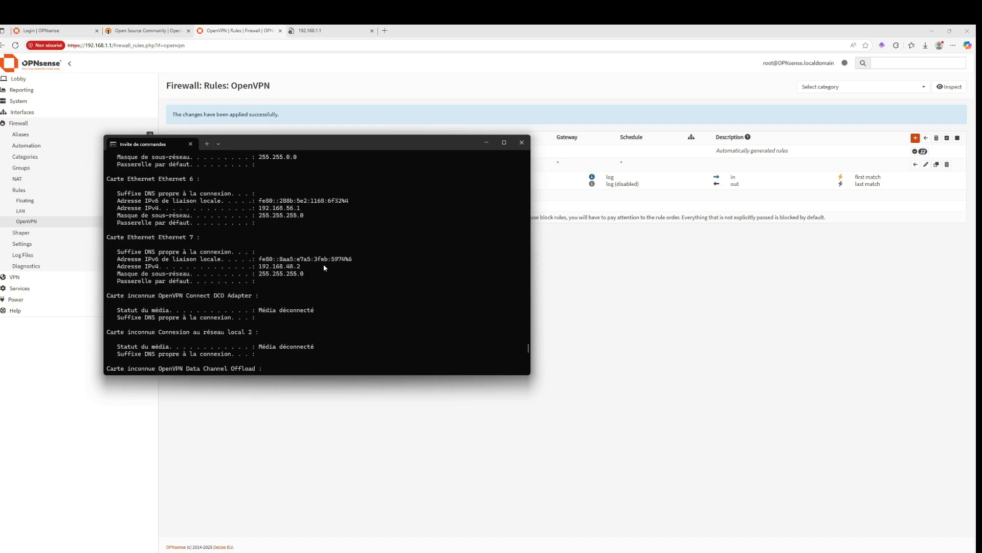
{"action": "scroll", "coordinate": [323, 266], "scroll_direction": "up", "scroll_amount": 5}
{"action": "scroll", "coordinate": [323, 266], "scroll_direction": "down", "scroll_amount": 7}
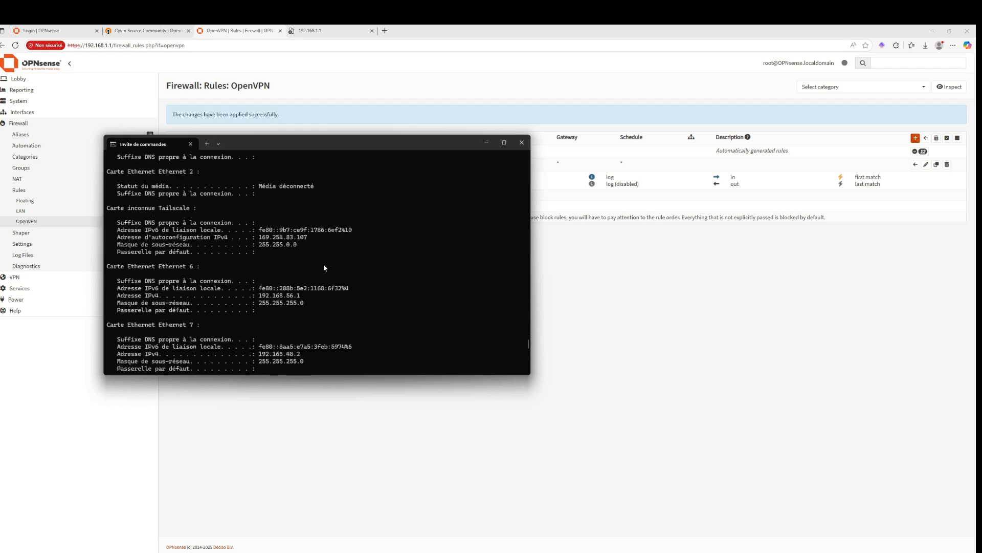
{"action": "scroll", "coordinate": [351, 283], "scroll_direction": "down", "scroll_amount": 2}
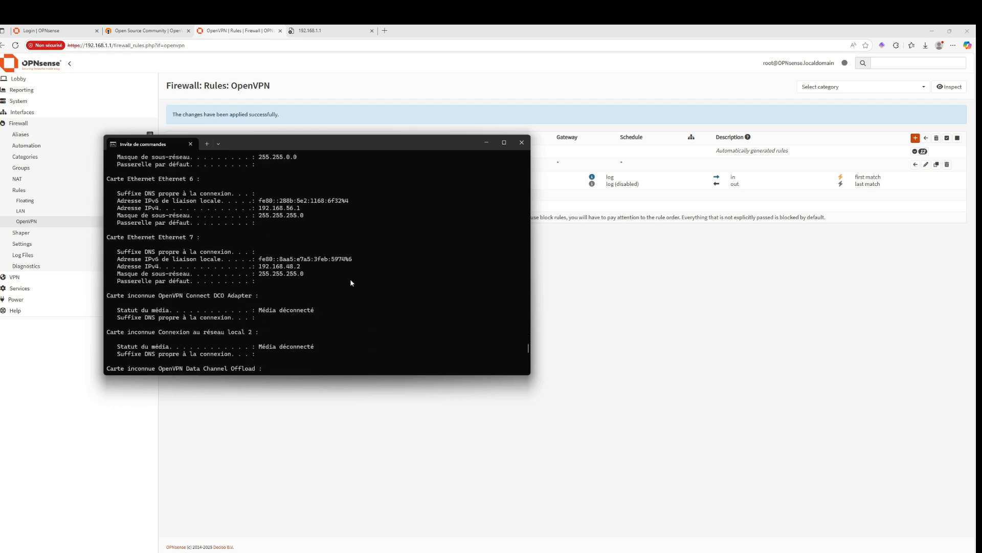
{"action": "scroll", "coordinate": [276, 297], "scroll_direction": "down", "scroll_amount": 4}
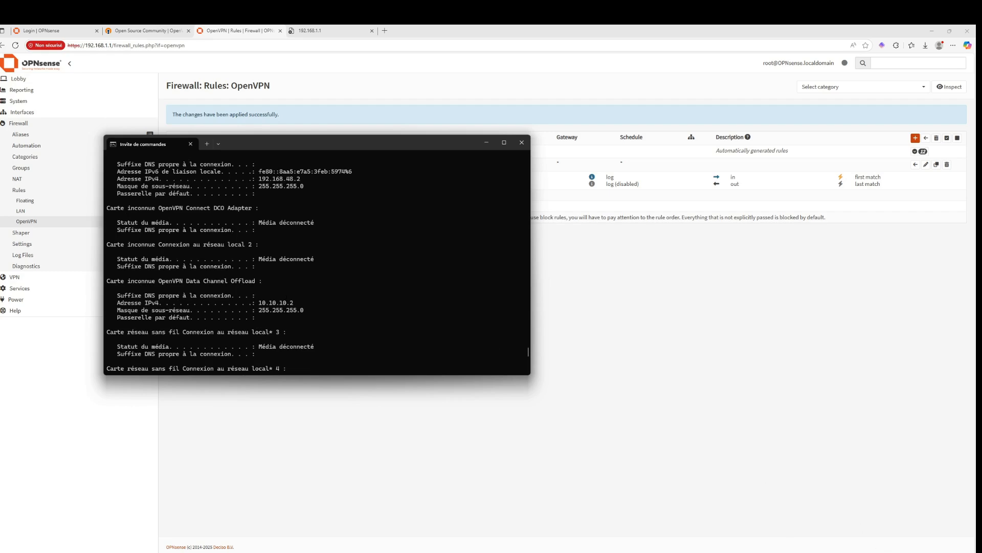
Check the VPN status in the tray and ping the OPNsense LAN address 192.168.1.1 through the tunnel
{"action": "left_click", "coordinate": [868, 552]}
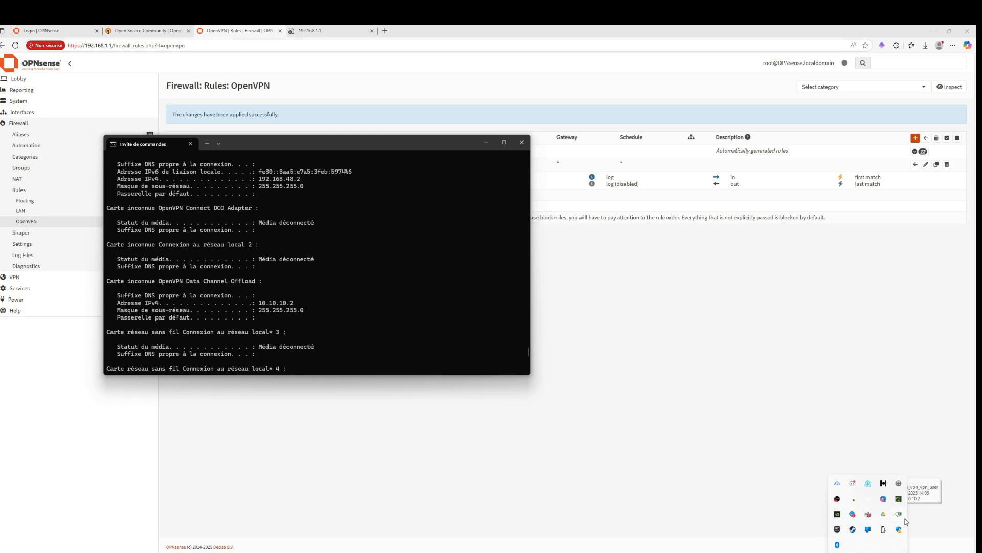
{"action": "left_click", "coordinate": [297, 331]}
{"action": "type", "text": "pi"}
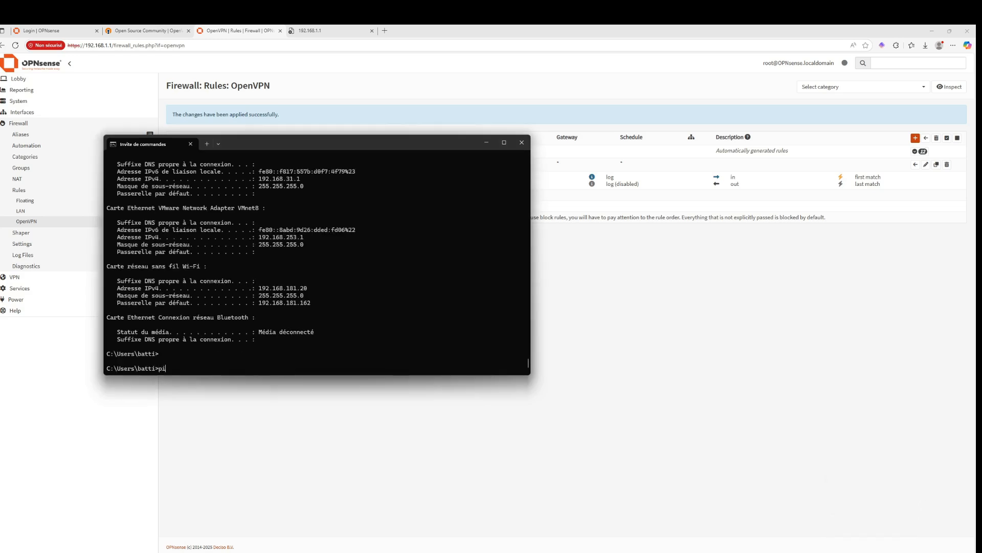
{"action": "type", "text": "ng 192.168.1.1"}
{"action": "key", "text": "Return"}
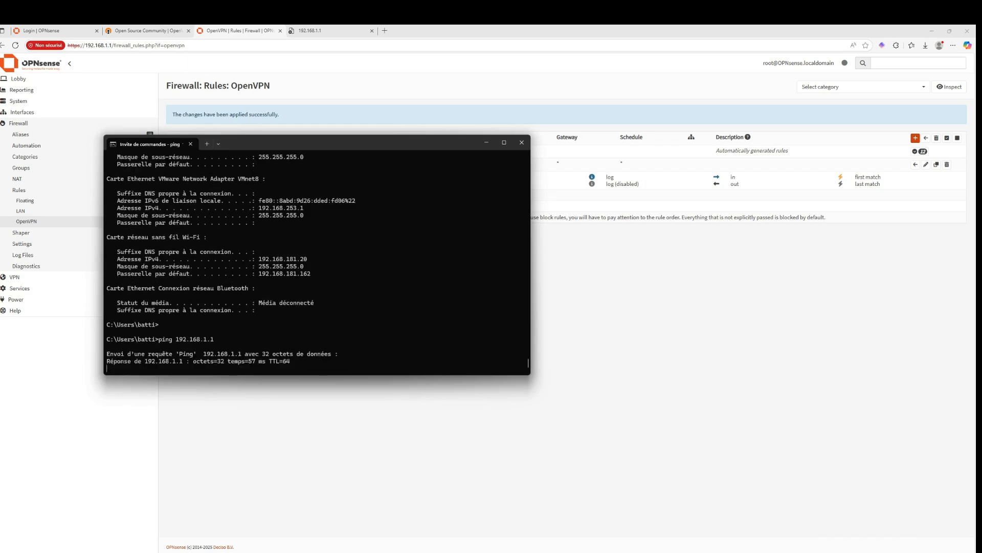
{"action": "key", "text": "ctrl+c"}
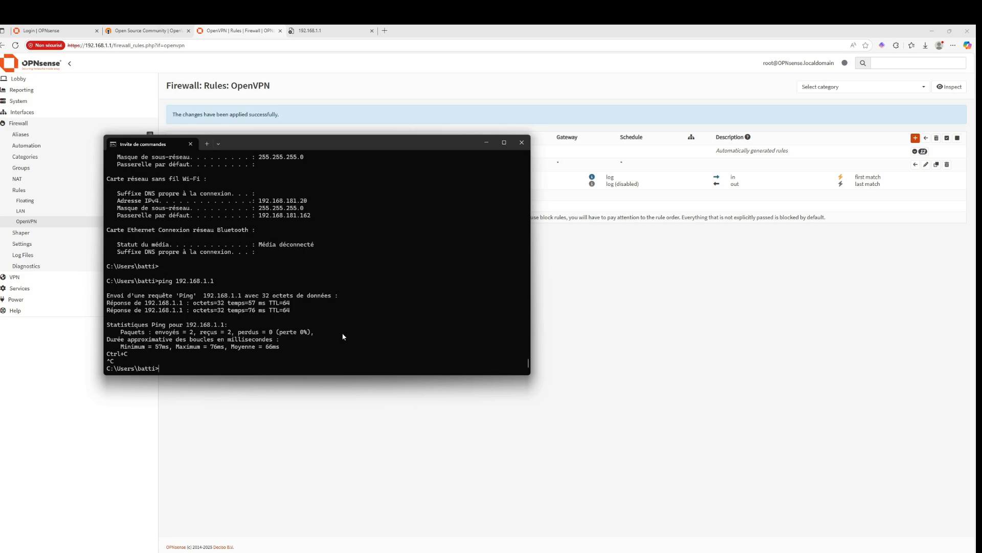
Ping another host on the 192.168.1.x LAN through the VPN
{"action": "type", "text": "ping 192.168.1.125"}
{"action": "key", "text": "Return"}
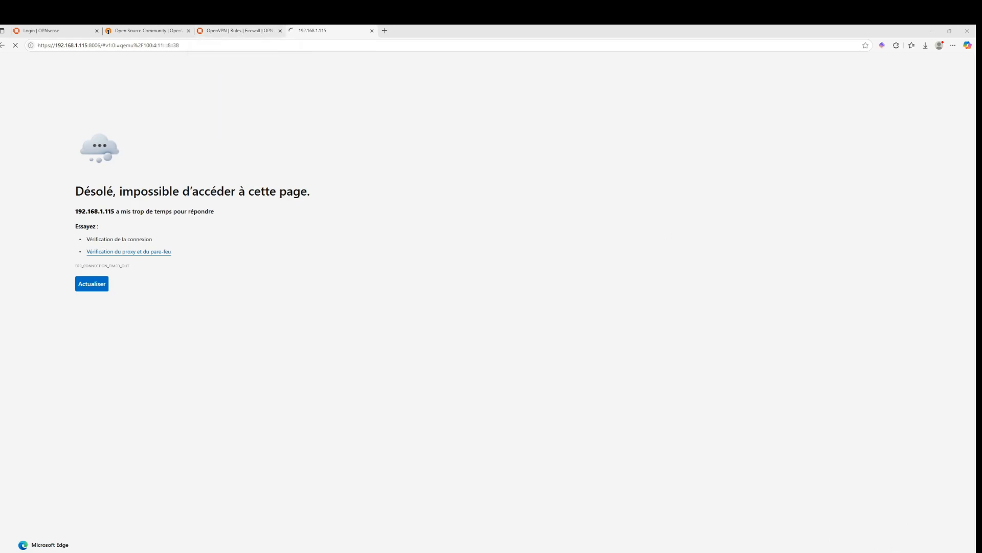
Reconnect the Wi-Fi to the Bbox-93C4C810 network and disconnect the OpenVPN connection
{"action": "left_click", "coordinate": [919, 551]}
{"action": "left_click", "coordinate": [869, 424]}
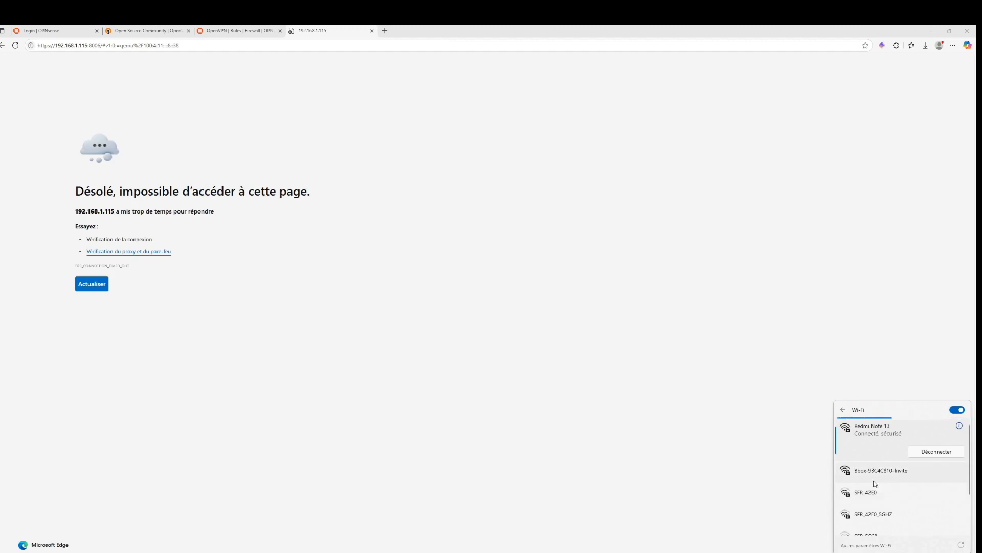
{"action": "left_click", "coordinate": [874, 489]}
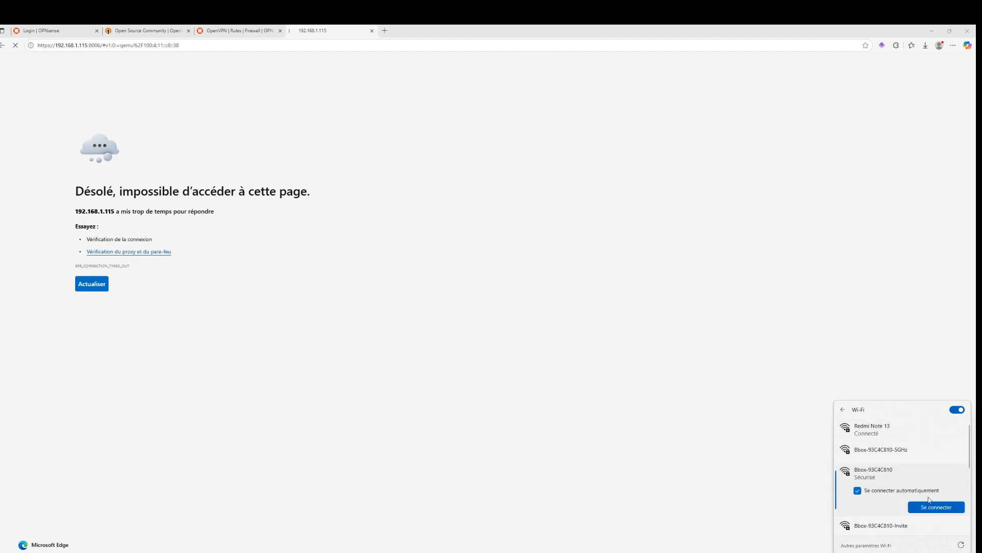
{"action": "left_click", "coordinate": [932, 505]}
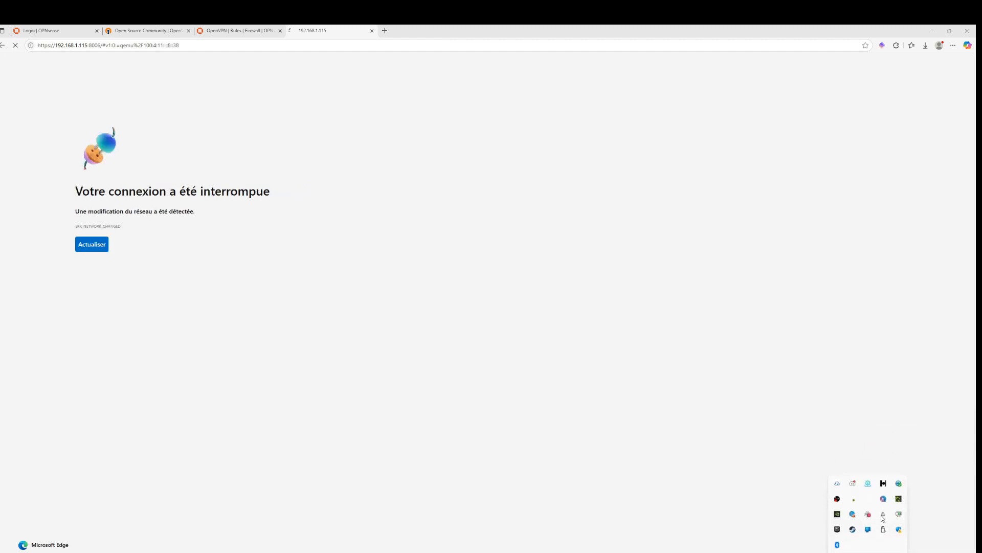
{"action": "right_click", "coordinate": [882, 516]}
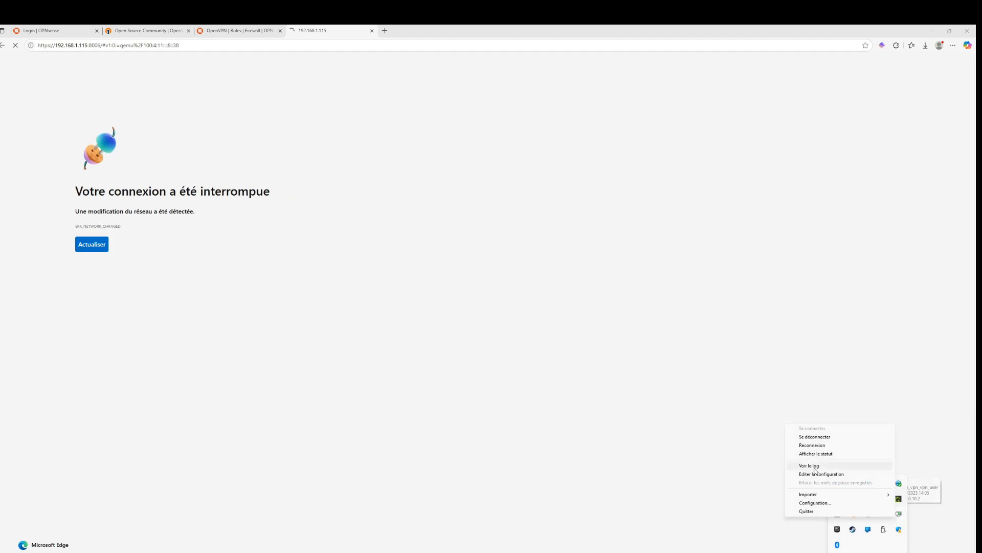
{"action": "left_click", "coordinate": [820, 438]}
Reload the Proxmox web interface page at 192.168.1.115:8006
{"action": "double_click", "coordinate": [157, 45]}
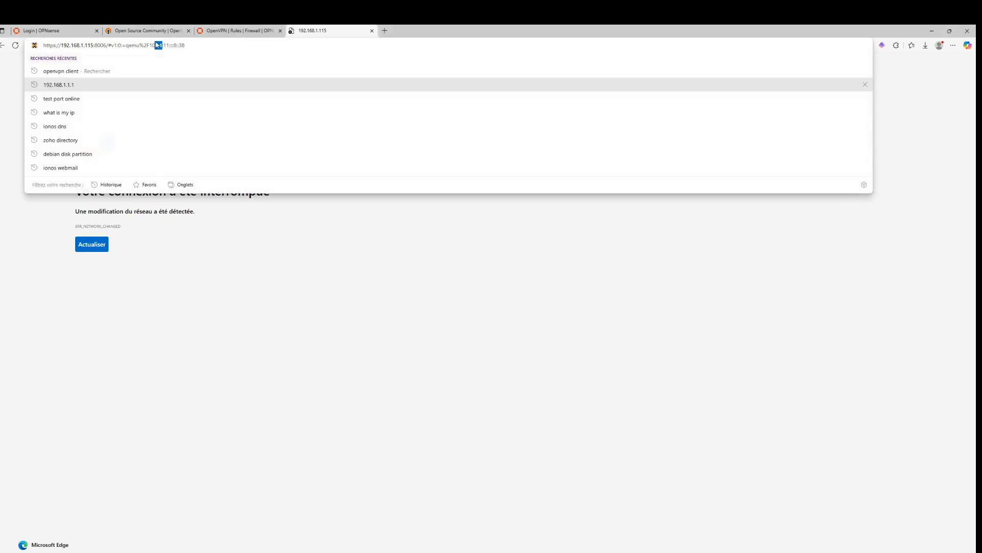
{"action": "key", "text": "Escape"}
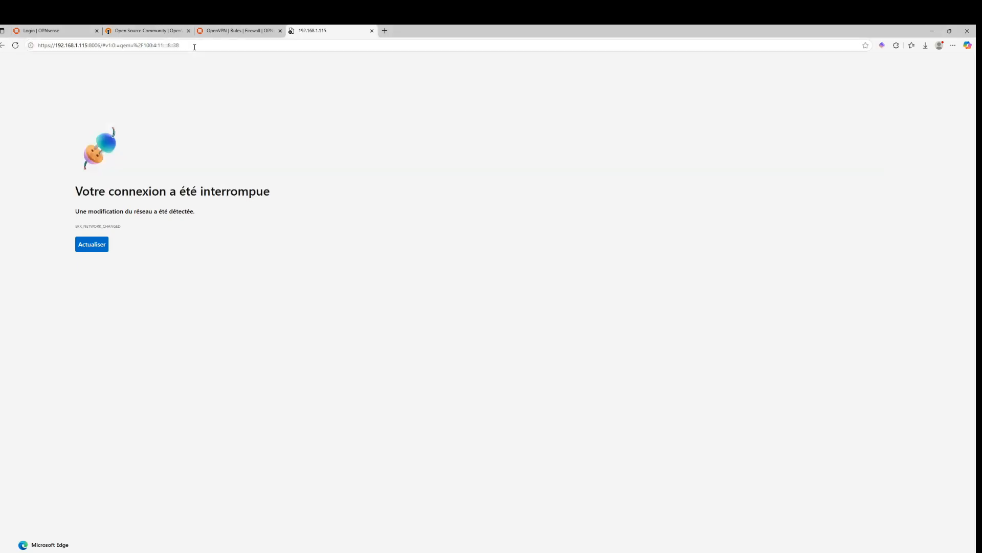
{"action": "left_click", "coordinate": [194, 47]}
{"action": "key", "text": "Return"}
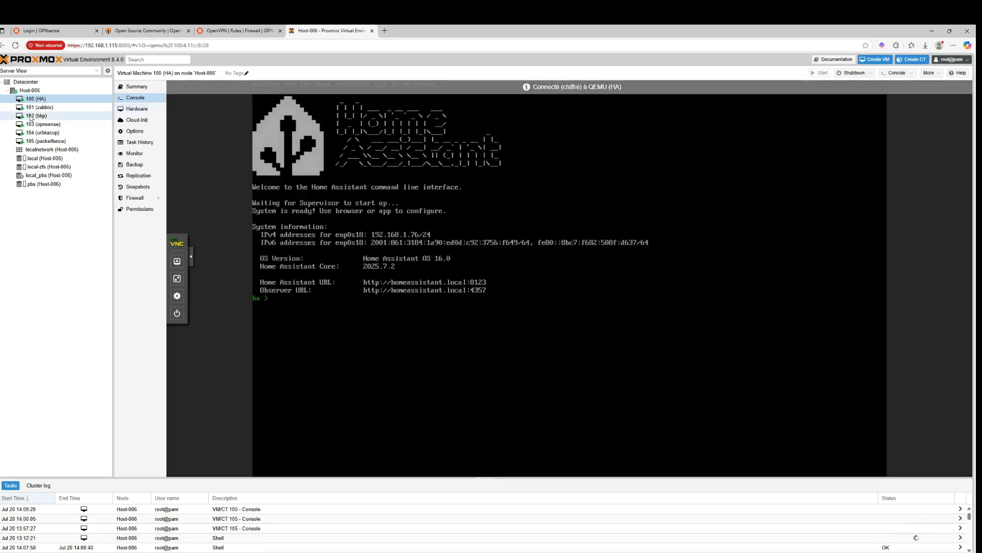
Open the Host-006 node shell and run ip route show
{"action": "left_click", "coordinate": [94, 91]}
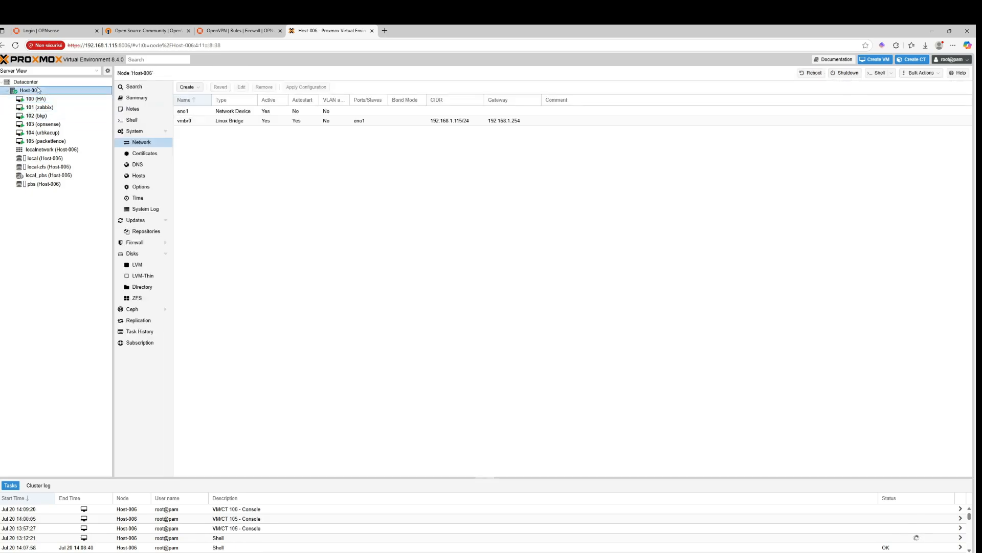
{"action": "left_click", "coordinate": [30, 82]}
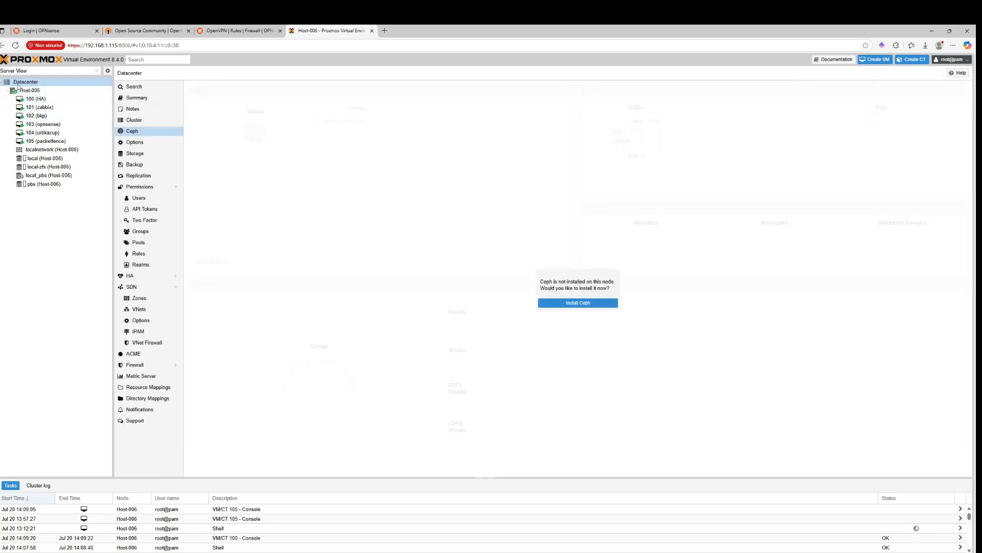
{"action": "left_click", "coordinate": [41, 90]}
{"action": "left_click", "coordinate": [132, 120]}
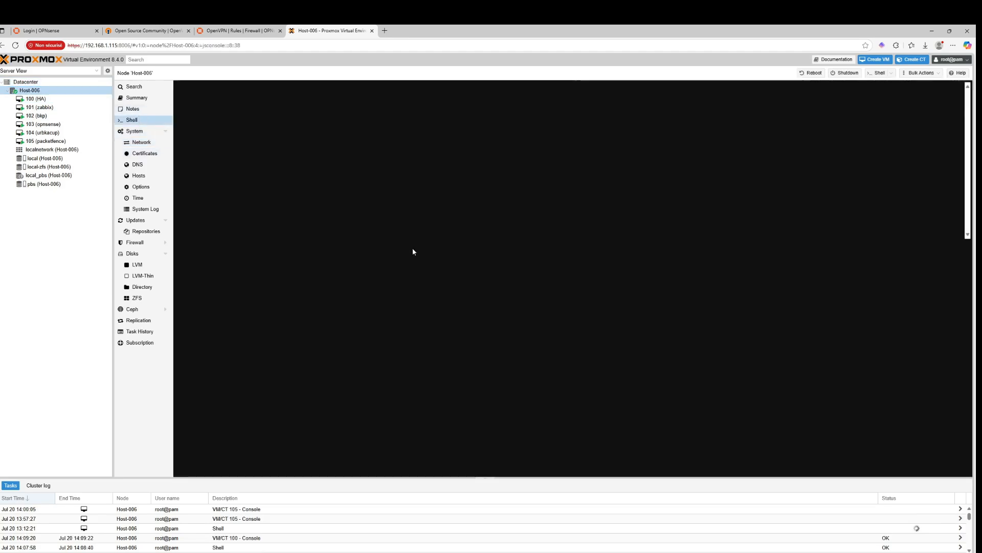
{"action": "type", "text": "ip "}
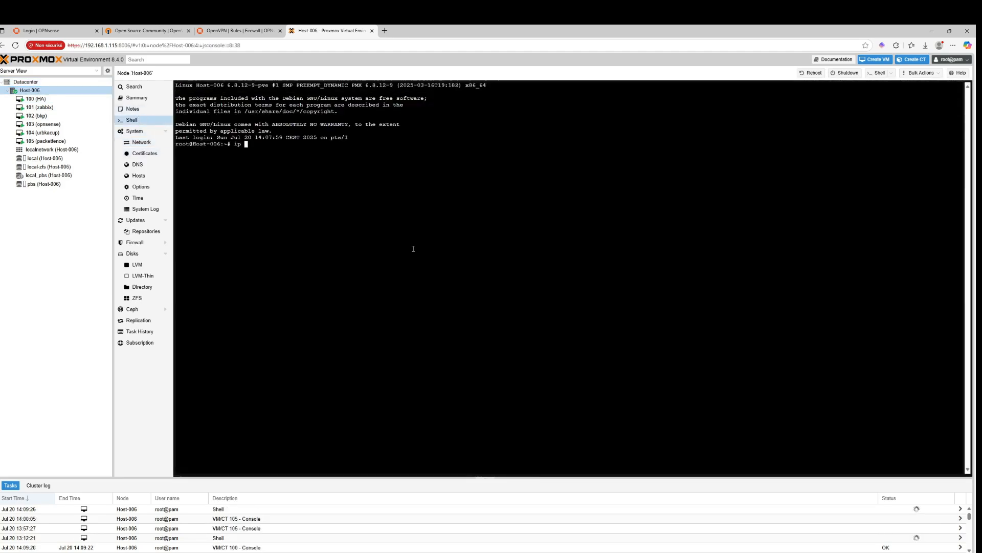
{"action": "type", "text": "route show"}
{"action": "key", "text": "Return"}
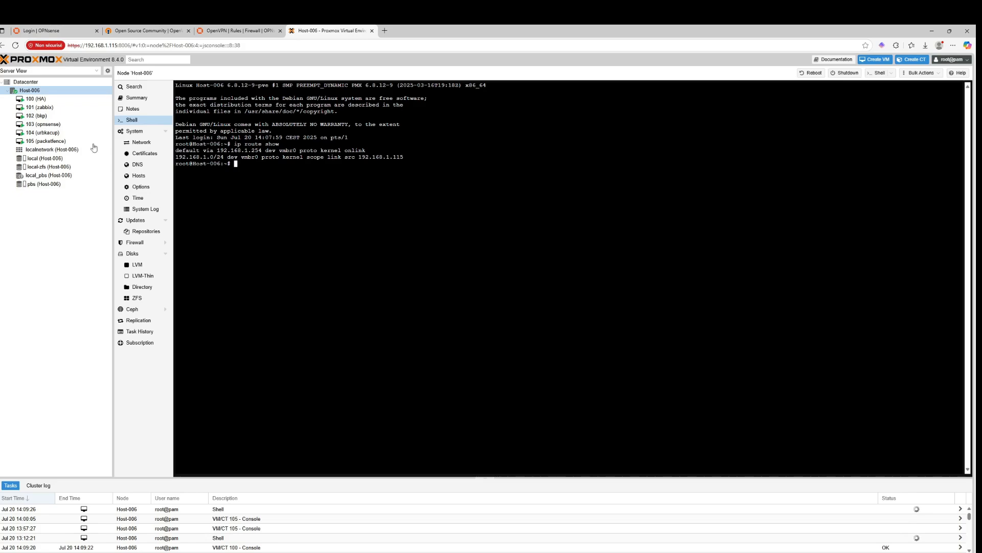
Open the console of VM 101 (zabbix) and enter the account password at its login screen
{"action": "left_click", "coordinate": [83, 110]}
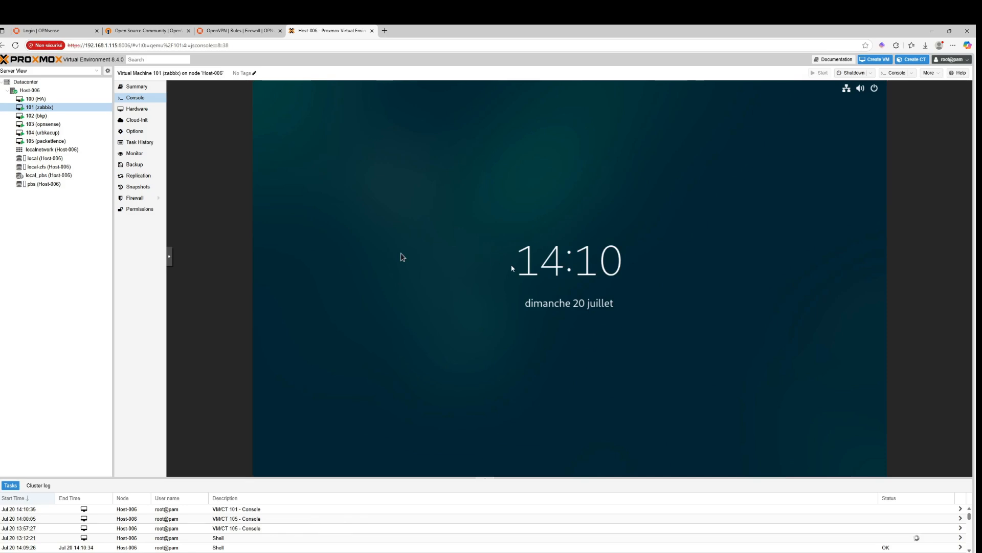
{"action": "left_click", "coordinate": [512, 268]}
{"action": "type", "text": "******"}
{"action": "key", "text": "Return"}
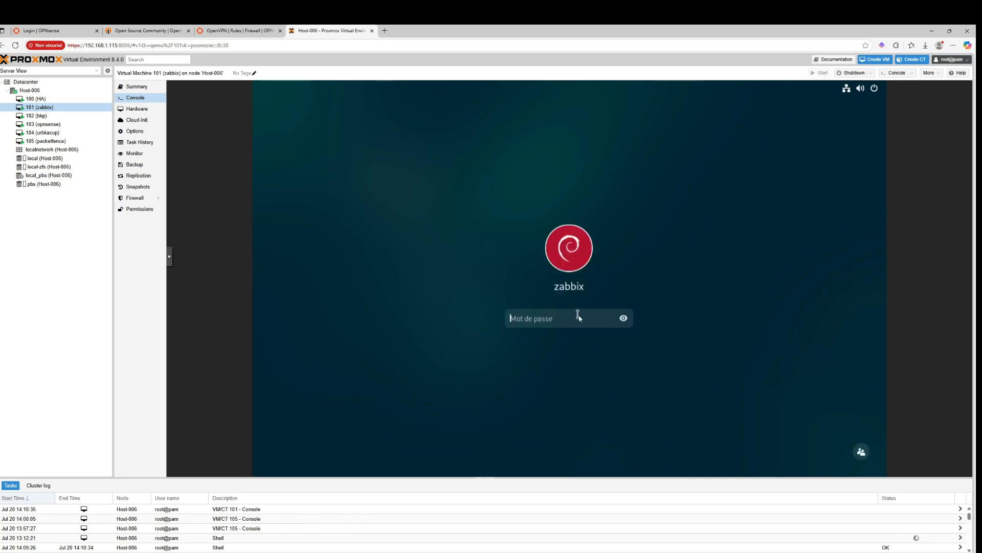
Log in to the zabbix VM desktop by entering the account password
{"action": "type", "text": "******"}
{"action": "key", "text": "Return"}
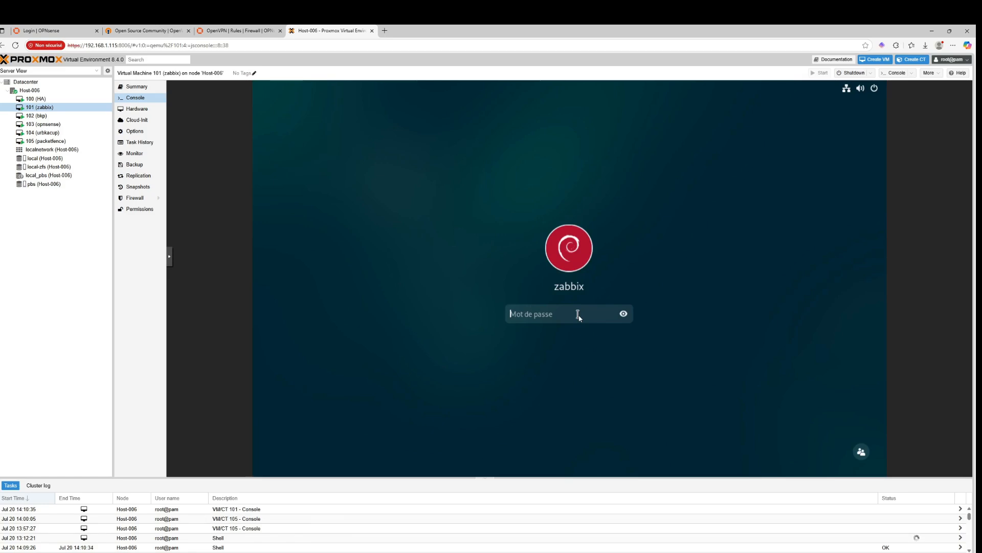
{"action": "type", "text": "******"}
{"action": "key", "text": "Return"}
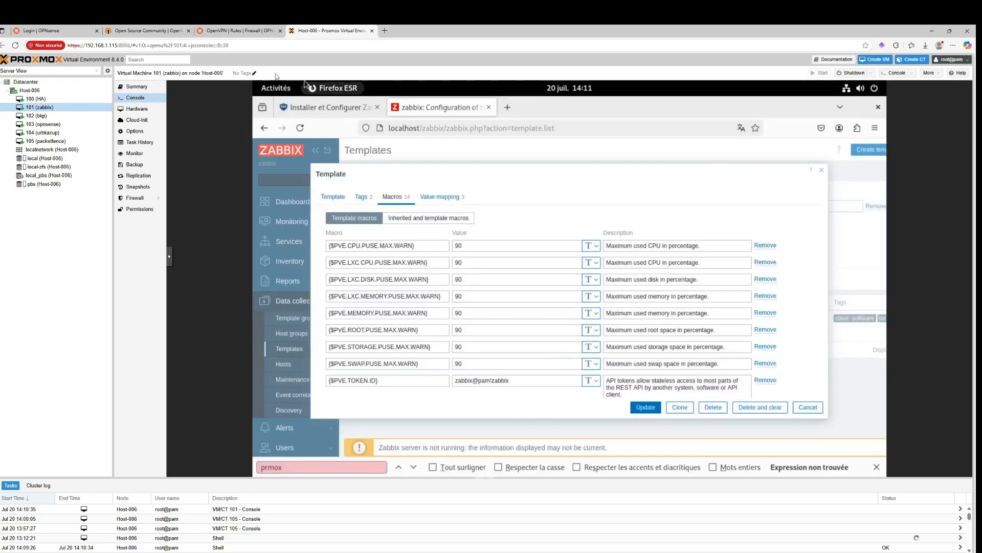
Switch to the terminal in the zabbix VM and run ip a
{"action": "left_click", "coordinate": [283, 91]}
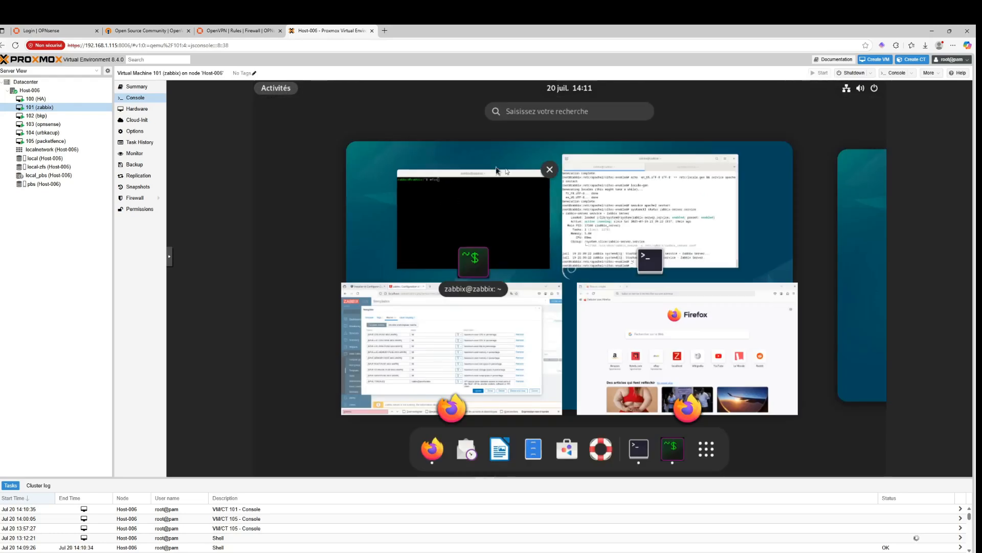
{"action": "left_click", "coordinate": [638, 449]}
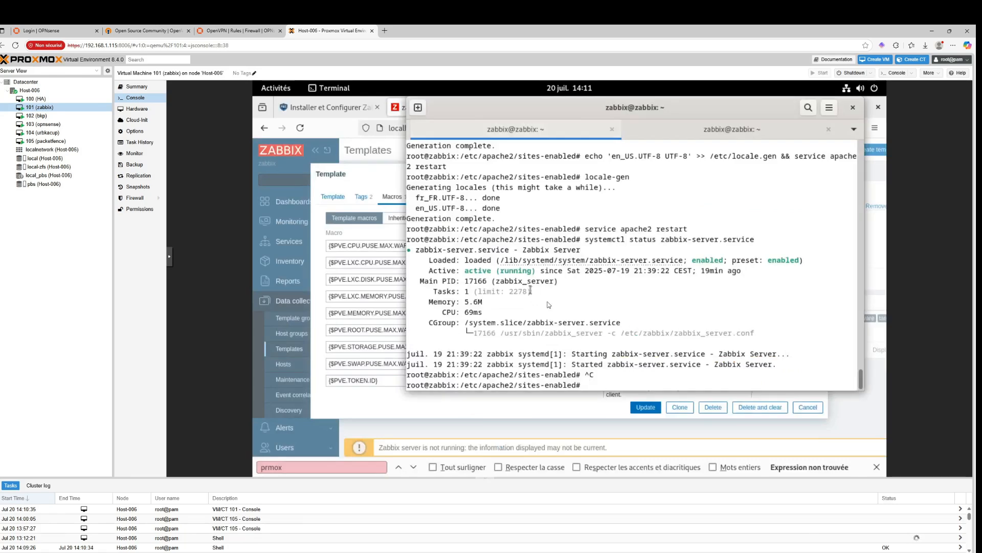
{"action": "type", "text": "ip a"}
{"action": "key", "text": "Return"}
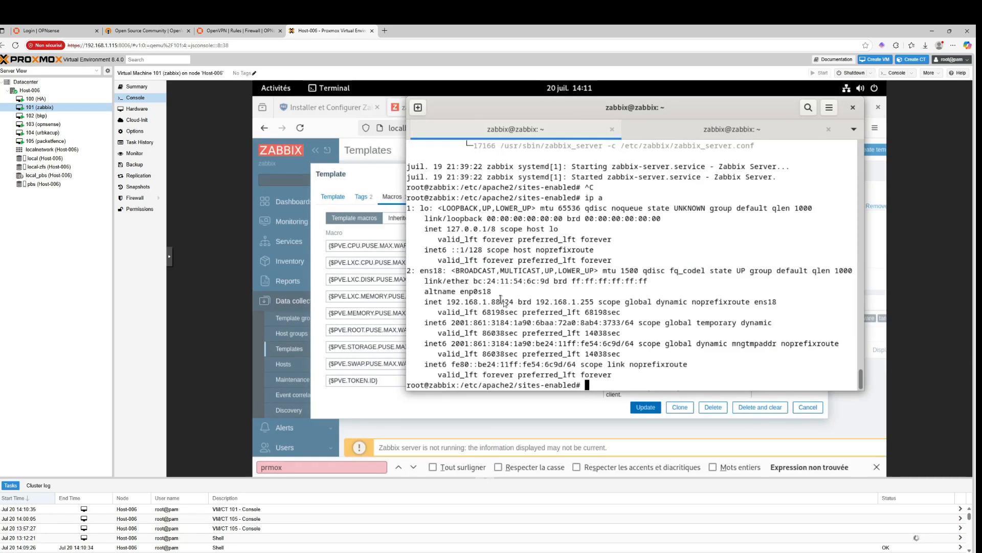
Open a new browser tab at 192.168.1.188
{"action": "key", "text": "ctrl+t"}
{"action": "type", "text": "192.168.1.188"}
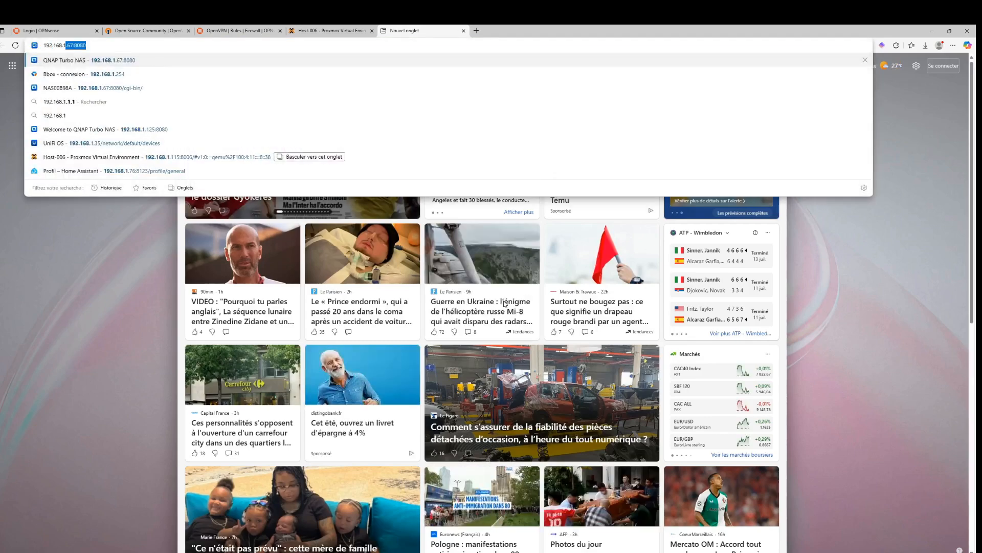
{"action": "key", "text": "BackSpace"}
{"action": "key", "text": "BackSpace"}
{"action": "key", "text": "BackSpace"}
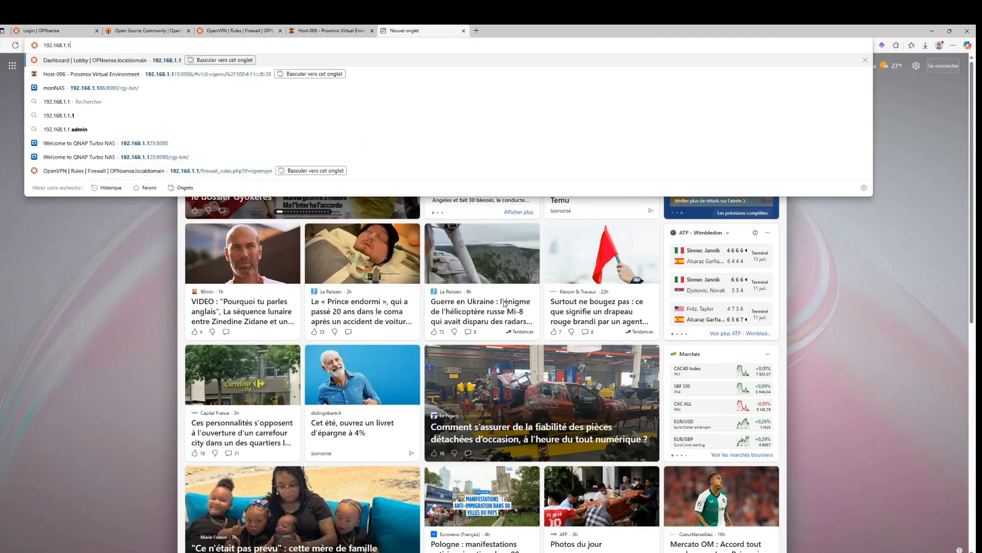
{"action": "type", "text": "88"}
{"action": "key", "text": "Return"}
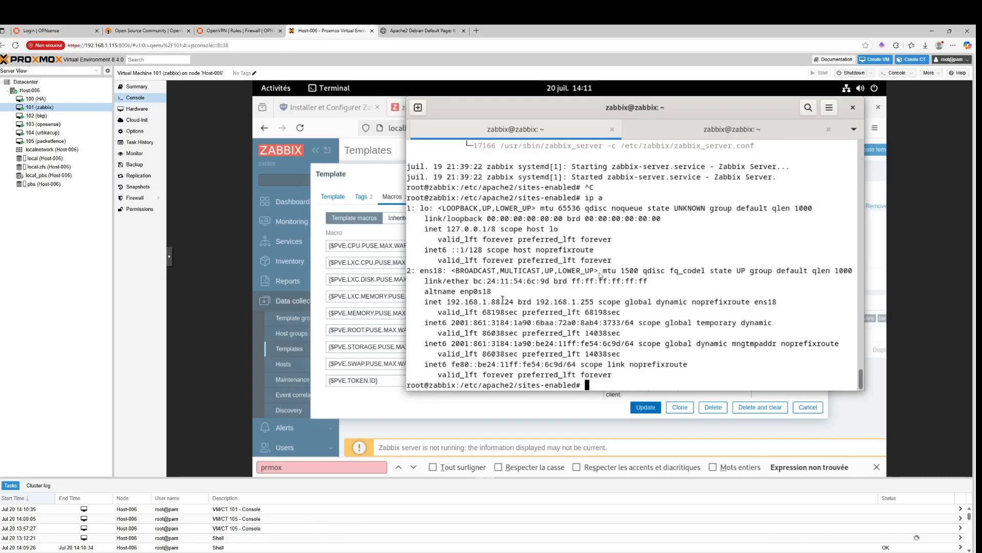
In the Host-006 node shell, add a route to 10.10.10.0/24 via 192.168.1.1
{"action": "left_click", "coordinate": [29, 91]}
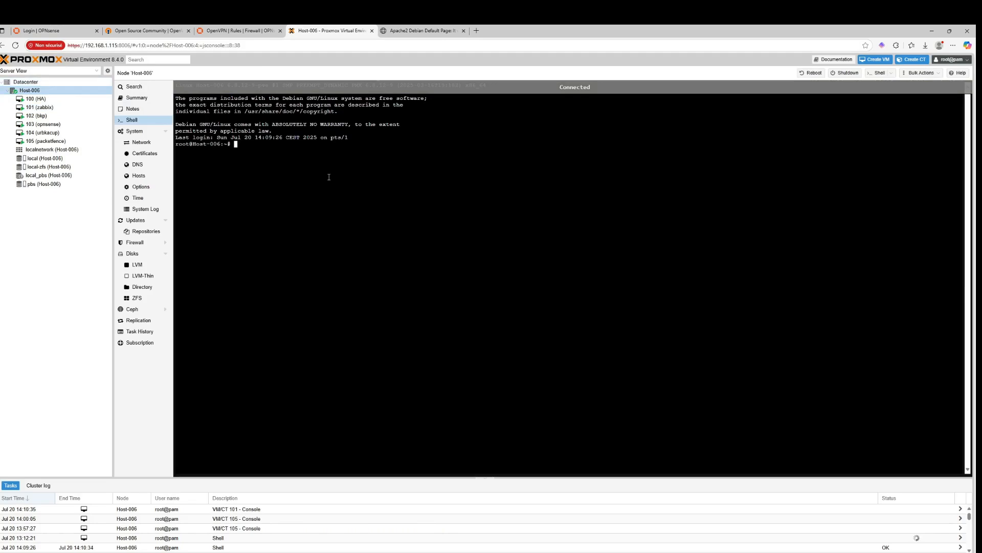
{"action": "type", "text": "ip ro"}
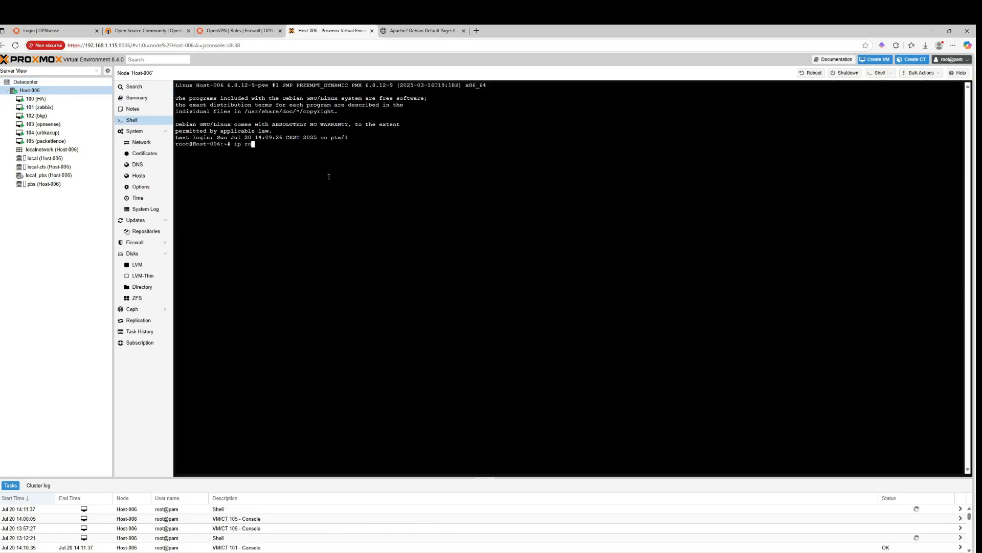
{"action": "type", "text": "ute add 10.10.0.0/é4 via 10"}
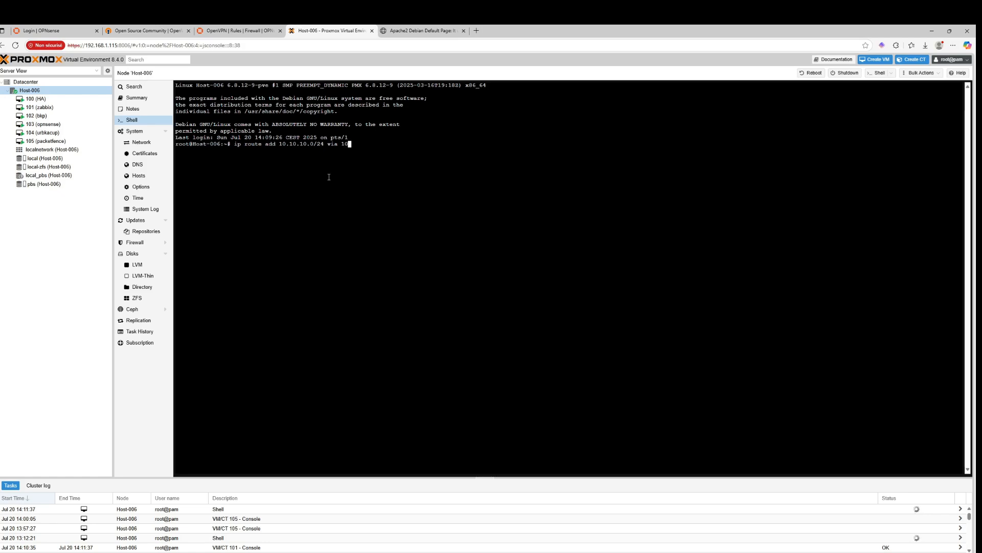
{"action": "type", "text": "92.168."}
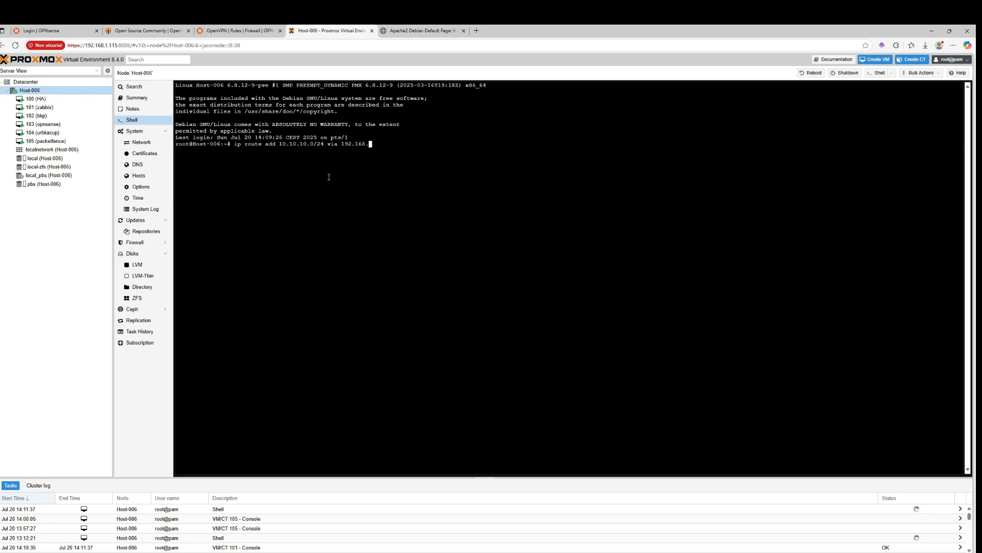
{"action": "type", "text": "1.1"}
{"action": "key", "text": "Return"}
Delete the 10.10.10.0/24 route from the Host-006 shell
{"action": "type", "text": "ip route del 10.10.10.0/24"}
{"action": "key", "text": "Return"}
Ping 192.168.1.1 from the Host-006 shell and stop the ping
{"action": "type", "text": "p"}
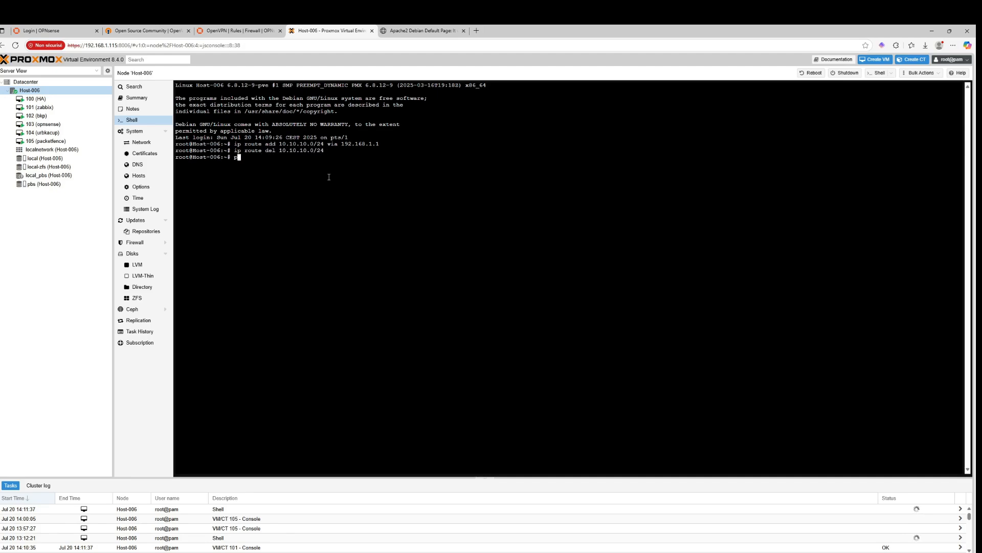
{"action": "type", "text": "ing 192.168.1.1"}
{"action": "key", "text": "Return"}
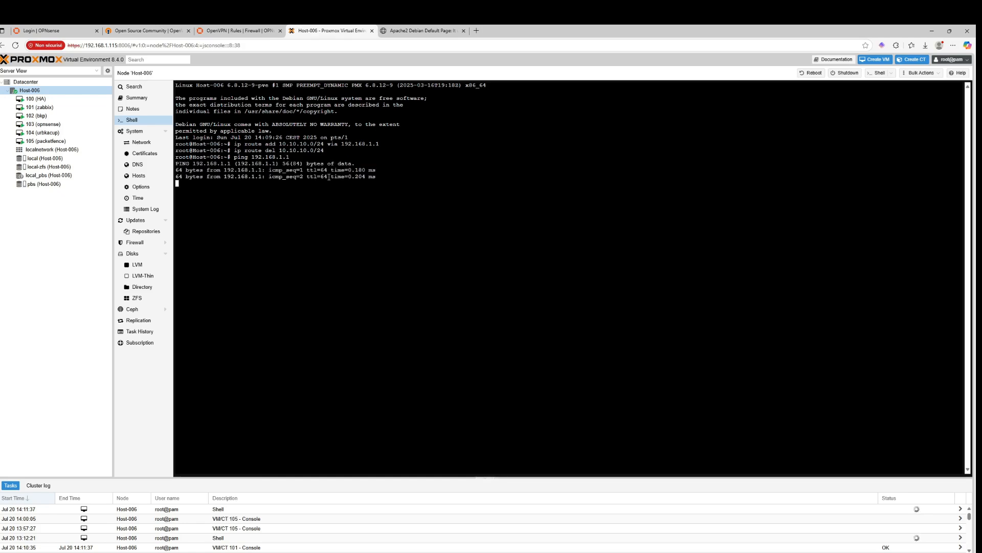
{"action": "key", "text": "ctrl+c"}
Ping 10.10.10.1 from the Host-006 shell and stop the ping
{"action": "type", "text": "ping "}
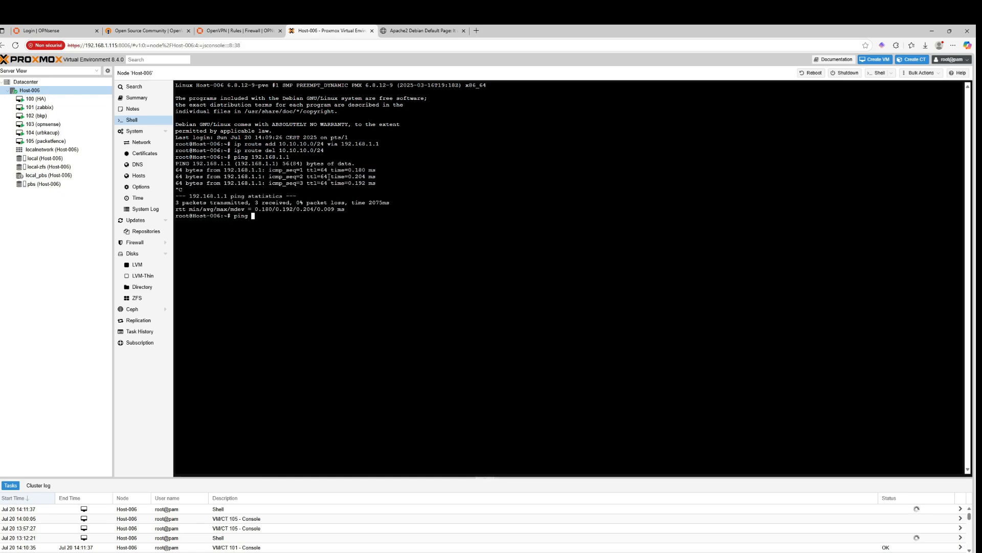
{"action": "type", "text": "10.10"}
{"action": "key", "text": "BackSpace"}
{"action": "key", "text": "BackSpace"}
{"action": "type", "text": ".10.10.1"}
{"action": "key", "text": "Return"}
{"action": "key", "text": "ctrl+c"}
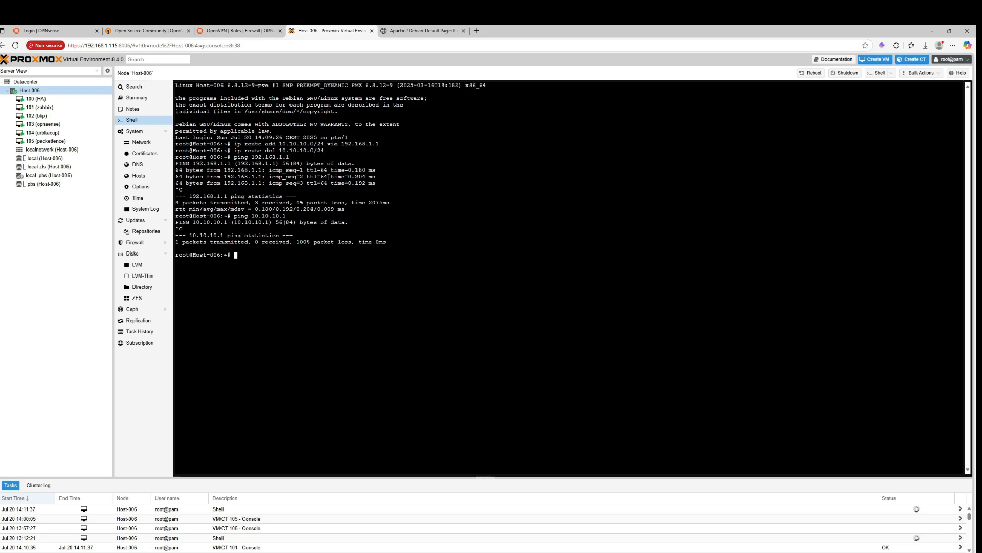
Re-add the route to 10.10.10.0/24 via 192.168.1.1 on Host-006
{"action": "key", "text": "Up"}
{"action": "key", "text": "Up"}
{"action": "key", "text": "Up"}
Ping 10.10.10.1 again from the Host-006 shell and stop the ping
{"action": "key", "text": "Up"}
{"action": "key", "text": "Return"}
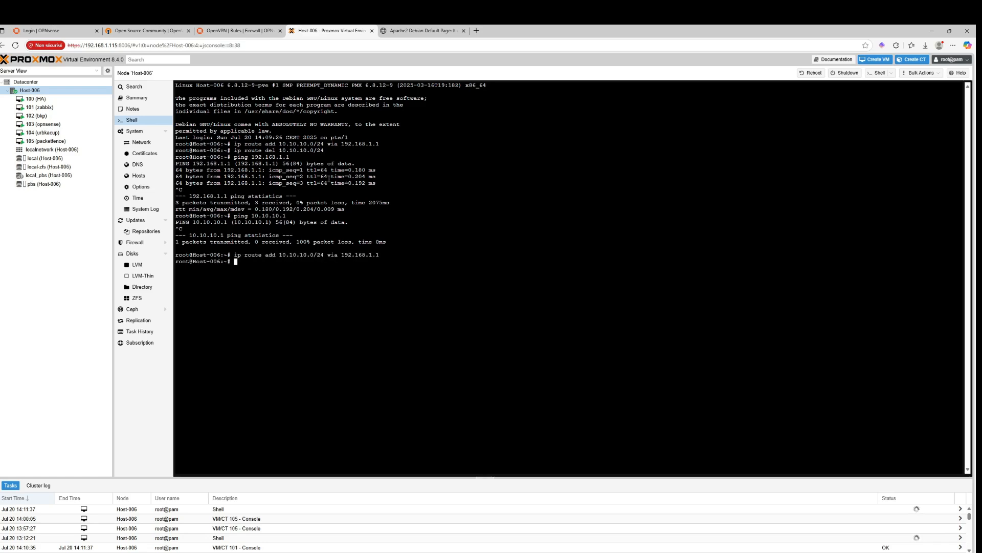
{"action": "key", "text": "Up"}
{"action": "key", "text": "Up"}
{"action": "key", "text": "Return"}
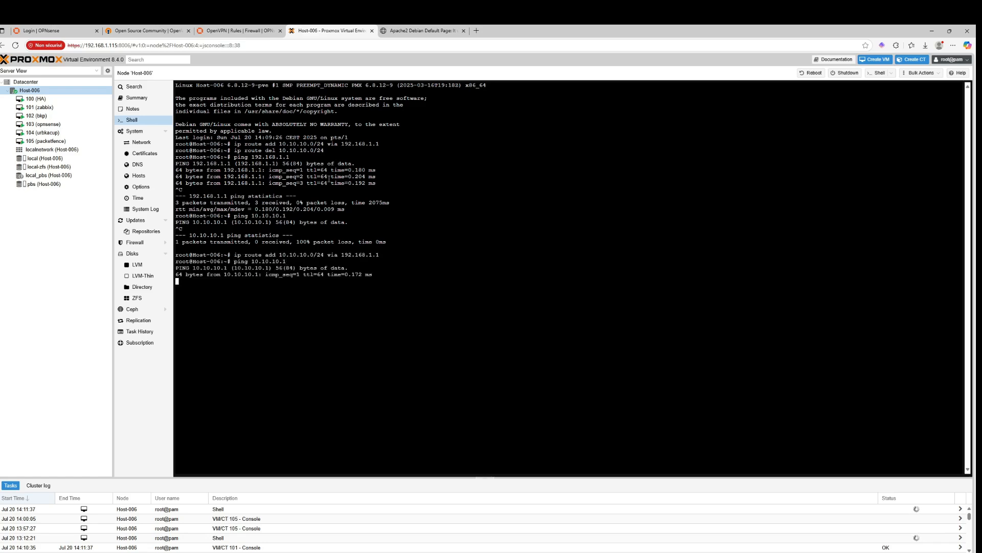
{"action": "key", "text": "ctrl+c"}
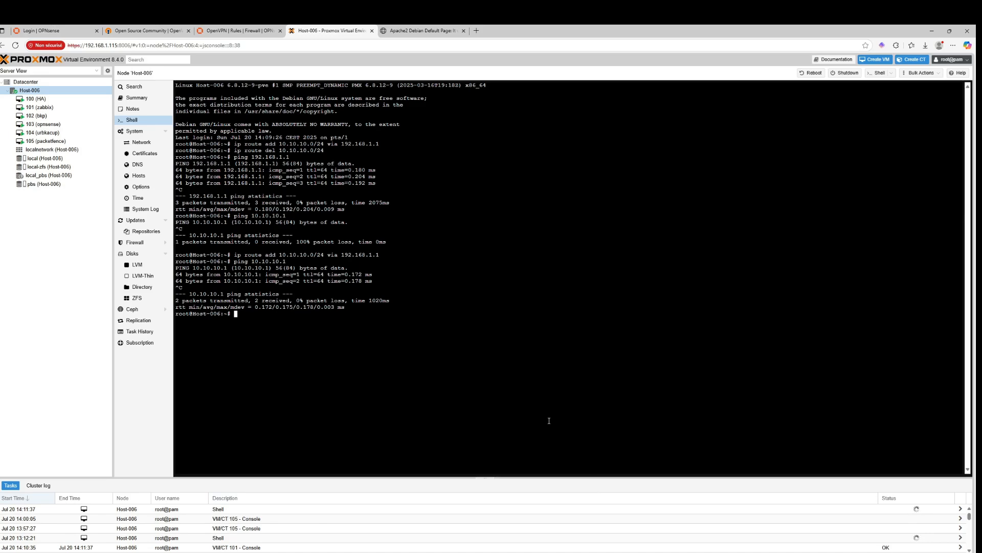
Switch the Wi-Fi connection to the Redmi Note 13 network
{"action": "key", "text": "super+a"}
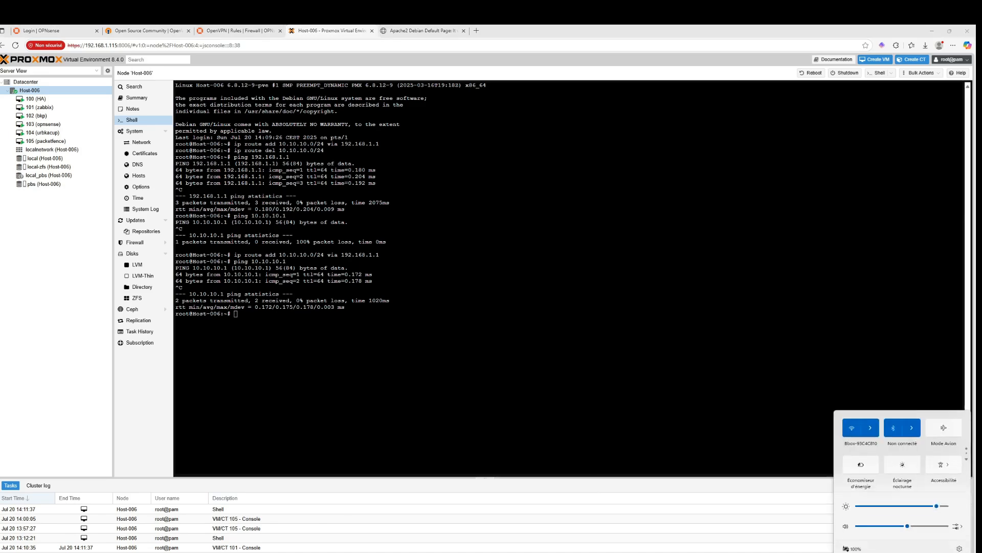
{"action": "left_click", "coordinate": [873, 425]}
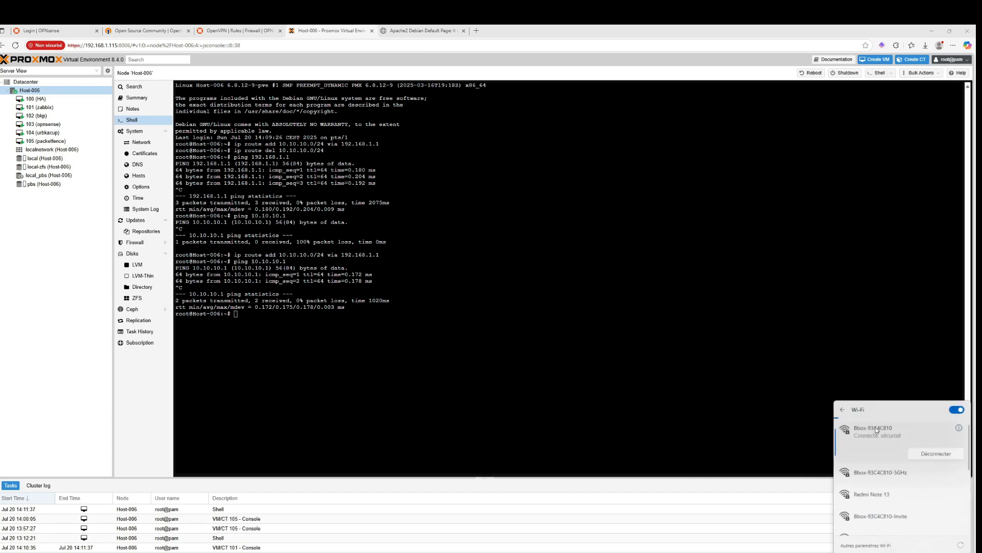
{"action": "left_click", "coordinate": [892, 470]}
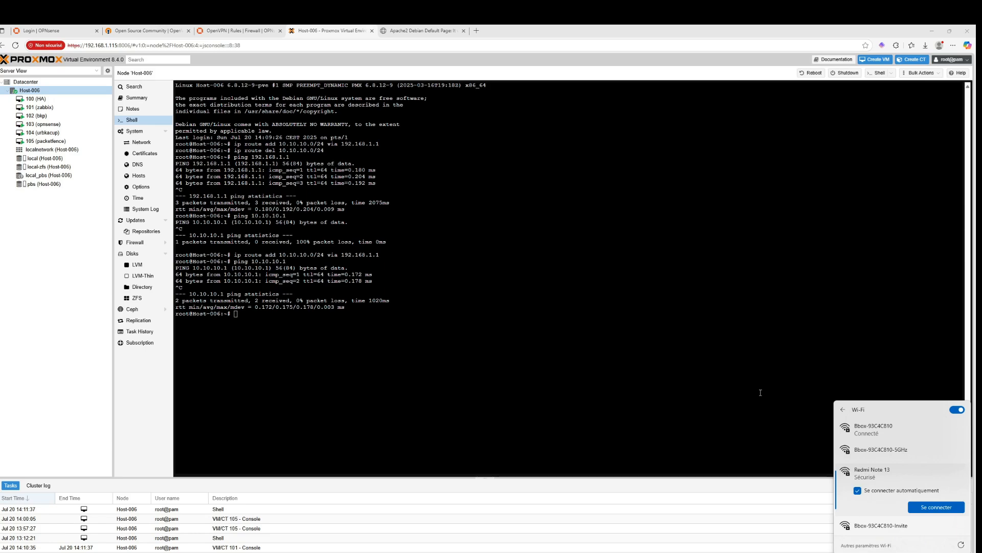
{"action": "left_click", "coordinate": [936, 506]}
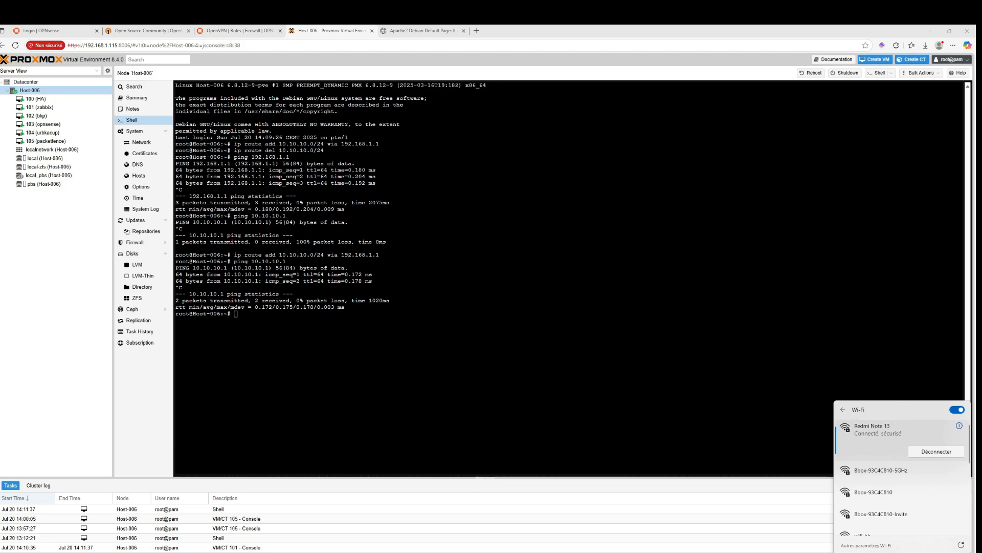
Connect the OpenVPN GUI profile as vpn_user, entering the account password
{"action": "left_click", "coordinate": [868, 552]}
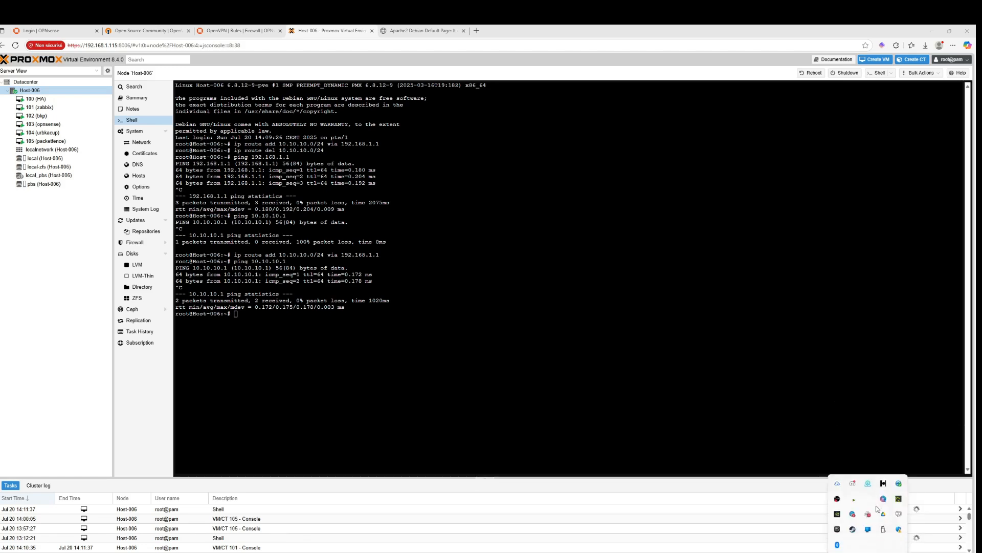
{"action": "right_click", "coordinate": [899, 514]}
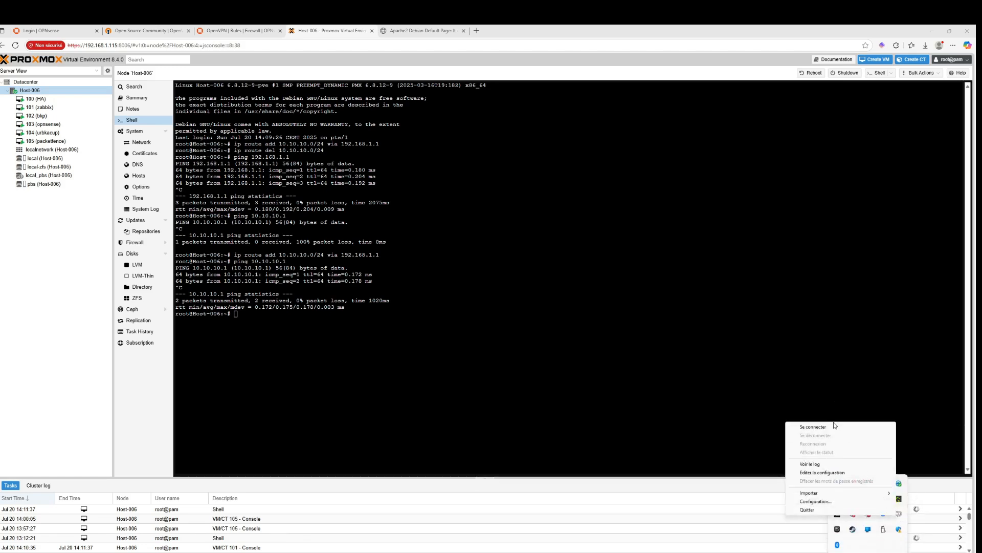
{"action": "left_click", "coordinate": [813, 426]}
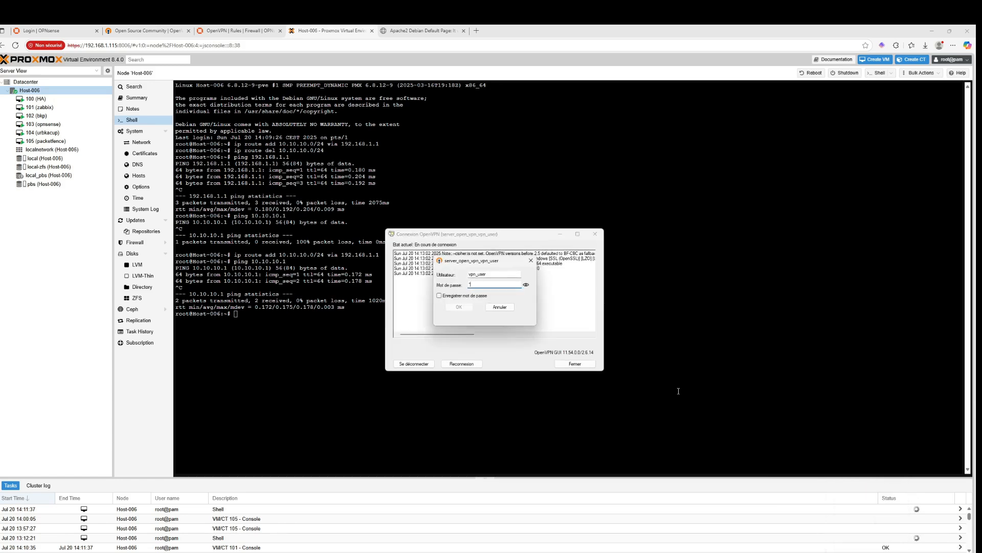
{"action": "type", "text": "*****"}
{"action": "key", "text": "Return"}
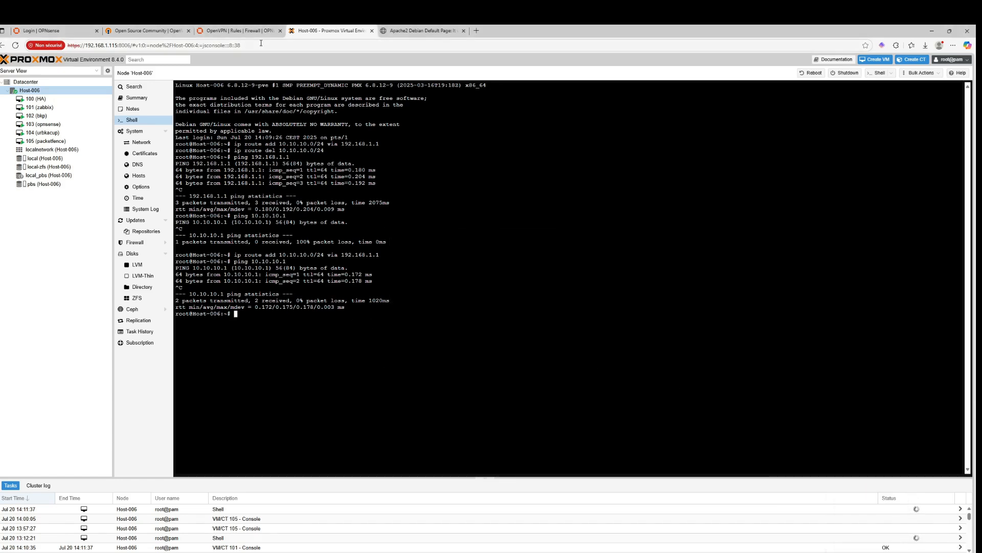
Open a private browser window and browse to the Proxmox address 192.168.1.115:8006
{"action": "left_click", "coordinate": [424, 30]}
{"action": "key", "text": "ctrl+shift+n"}
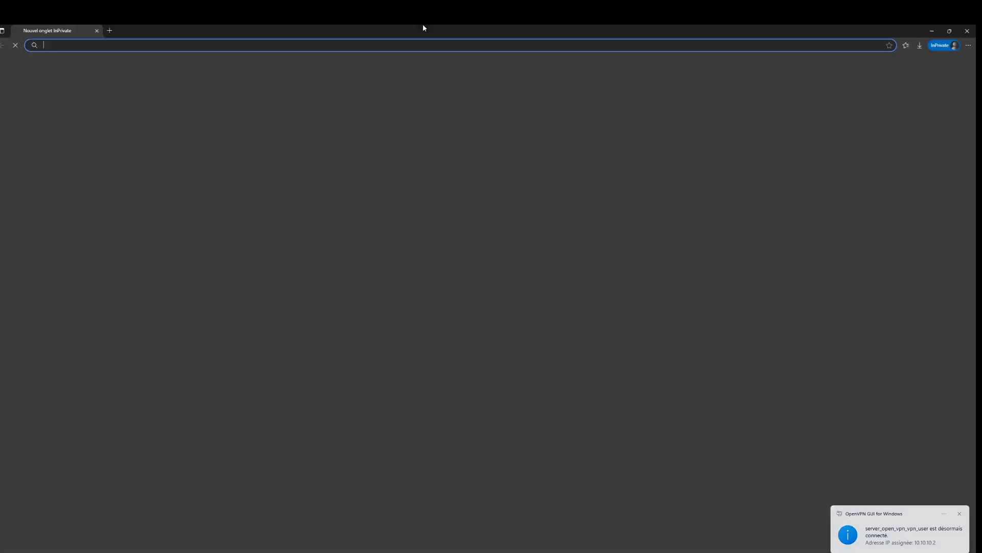
{"action": "type", "text": "192.168.1.11"}
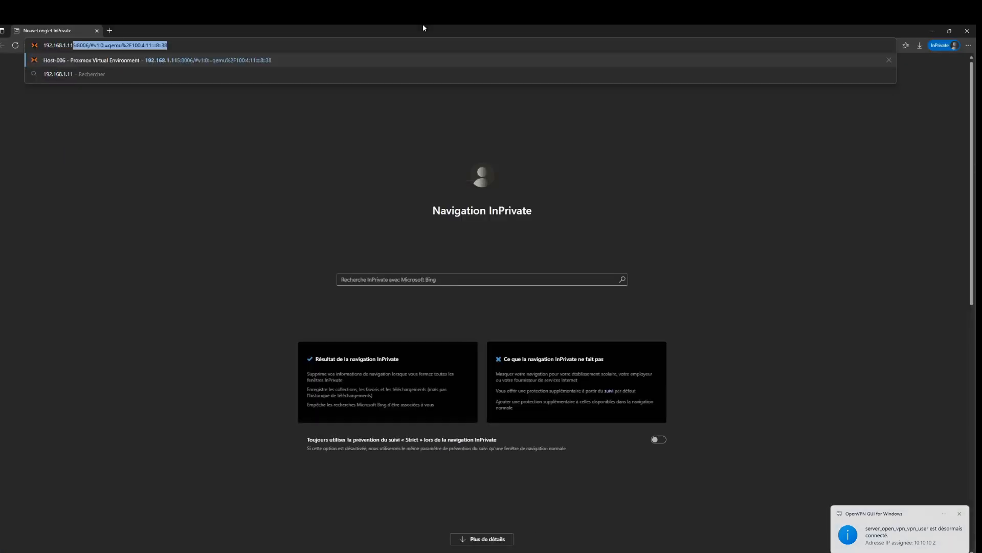
{"action": "key", "text": "Return"}
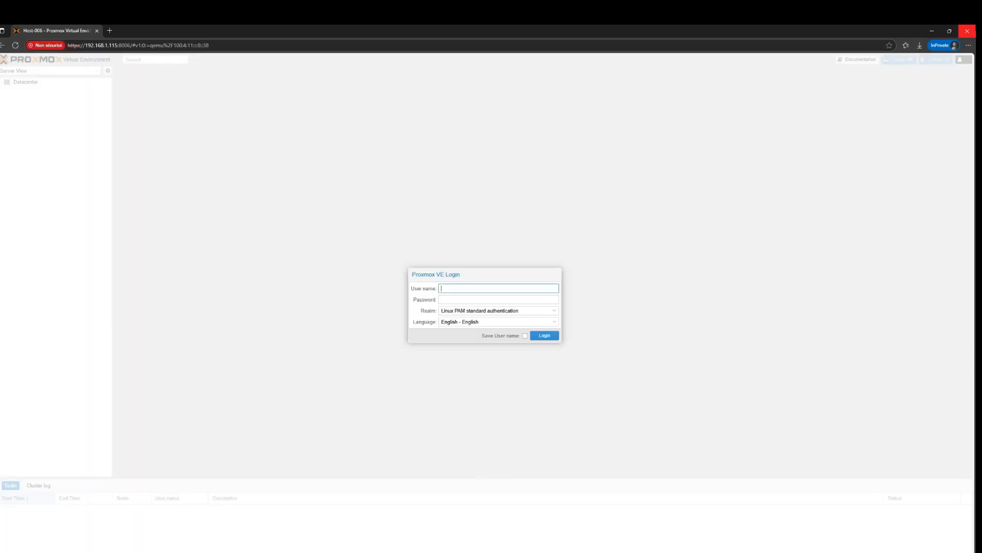
Close the private window and delete the 10.10.10.0/24 route in the reloaded Host-006 shell
{"action": "left_click", "coordinate": [967, 31]}
{"action": "left_click", "coordinate": [332, 30]}
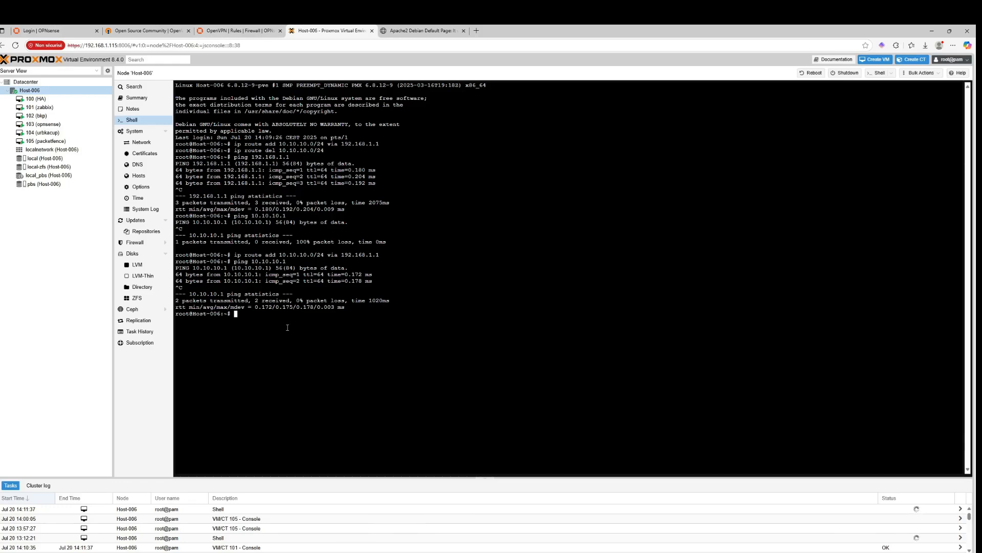
{"action": "left_click", "coordinate": [15, 46]}
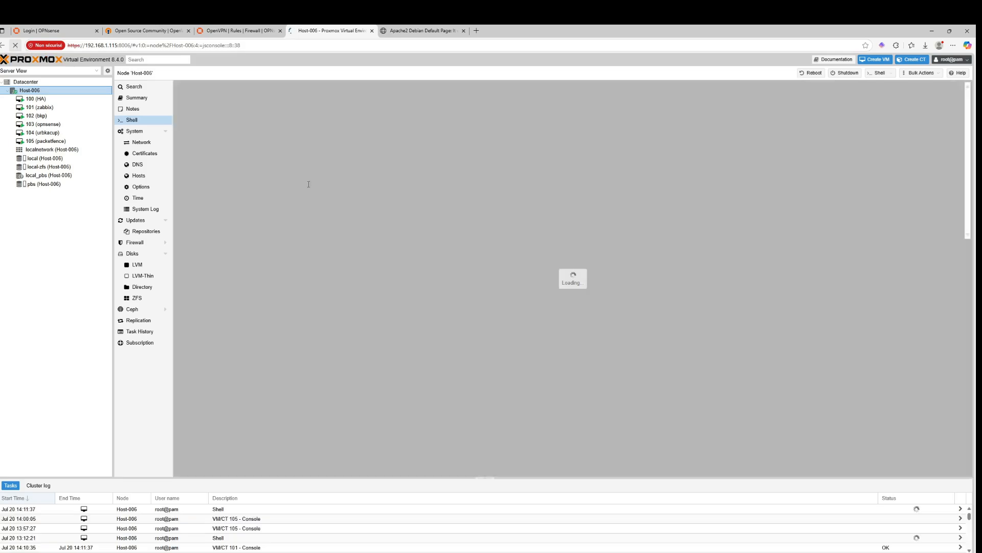
{"action": "key", "text": "Up"}
{"action": "key", "text": "Up"}
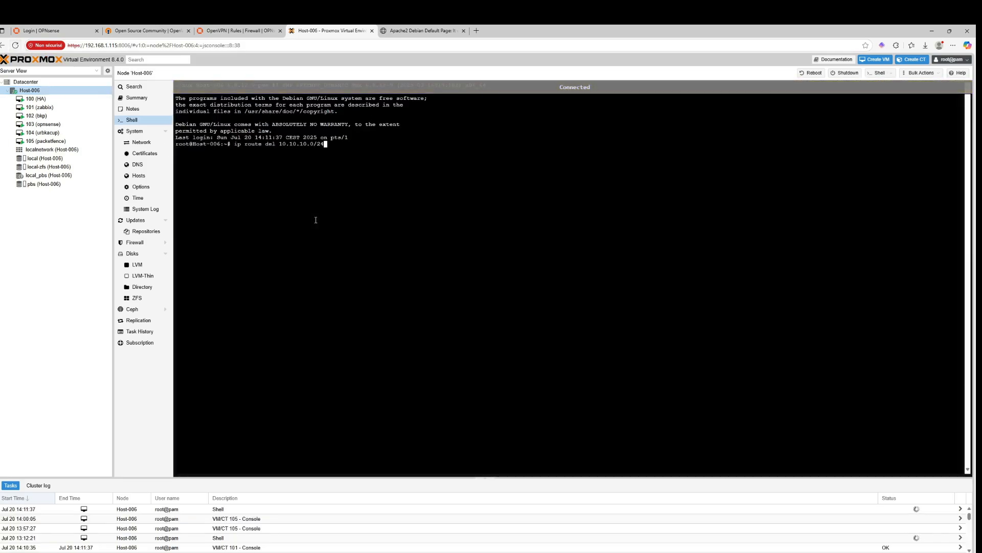
{"action": "key", "text": "Return"}
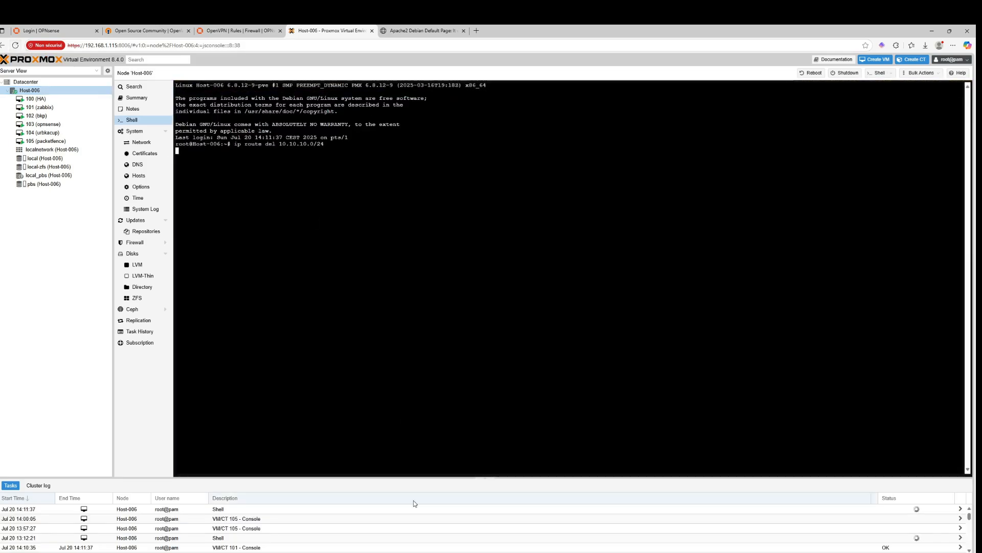
Try to open the Proxmox address 192.168.1.115:8006 in a new private browser window
{"action": "key", "text": "ctrl+shift+n"}
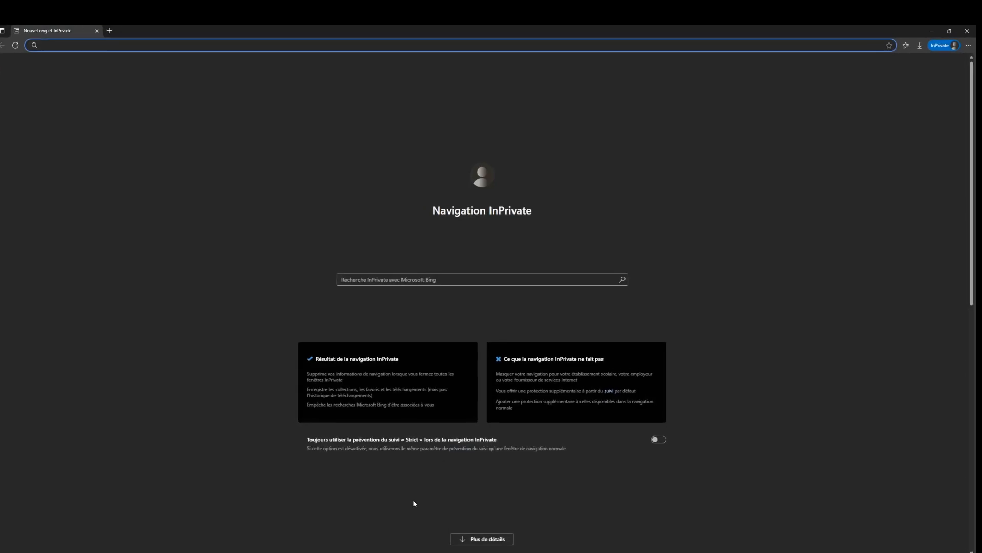
{"action": "type", "text": "192.168.1.11"}
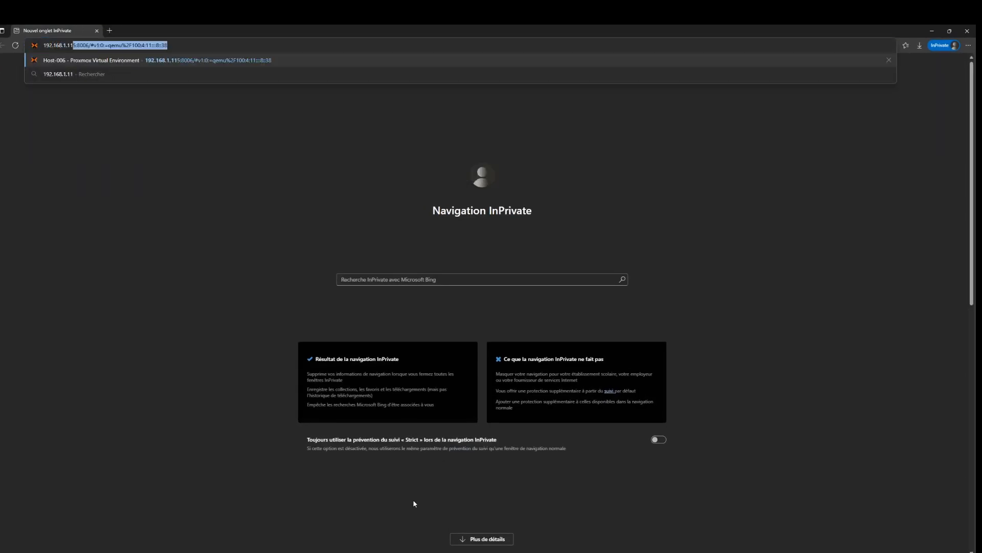
{"action": "key", "text": "Return"}
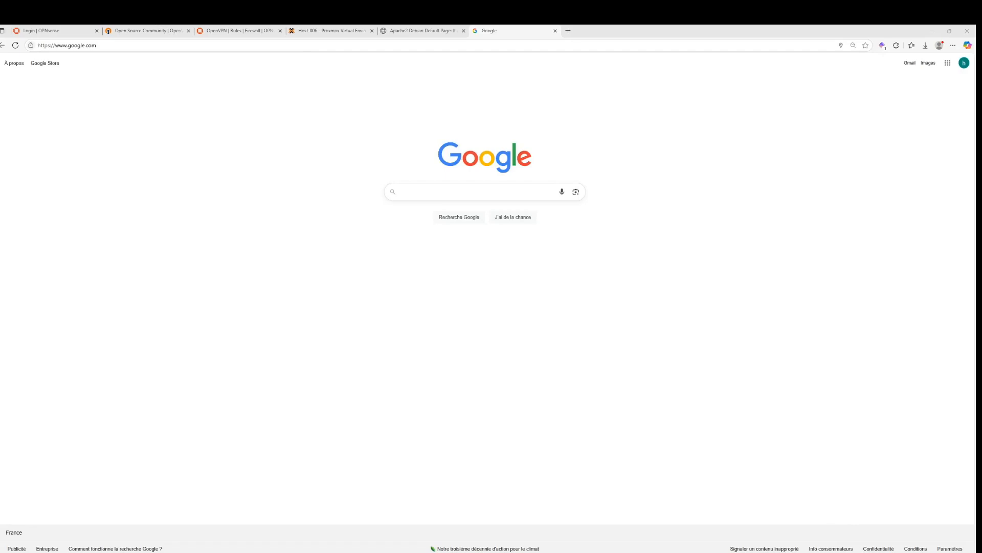
Switch the Wi-Fi connection to the Bbox-93C4C810-5GHz network
{"action": "left_click", "coordinate": [908, 552]}
{"action": "left_click", "coordinate": [868, 426]}
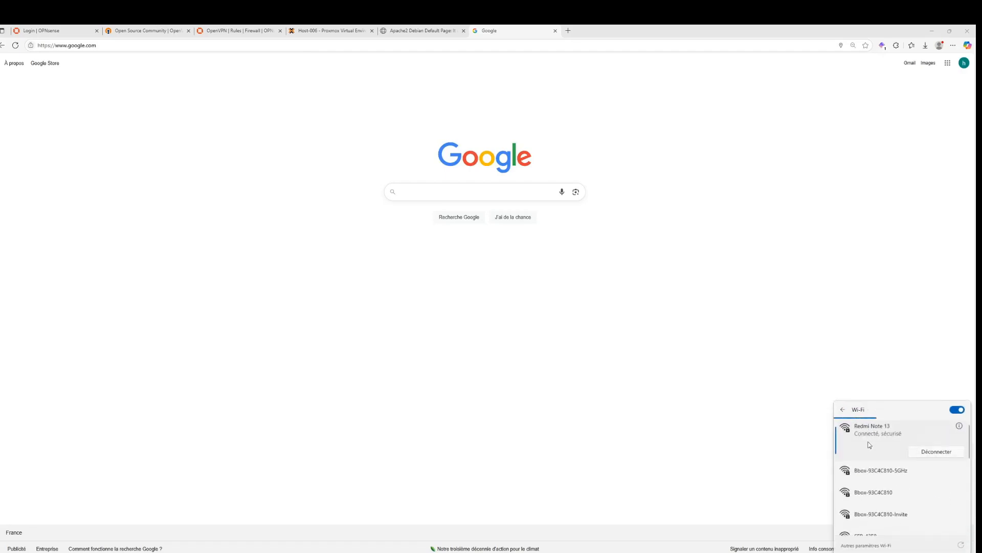
{"action": "left_click", "coordinate": [876, 468]}
{"action": "left_click", "coordinate": [937, 485]}
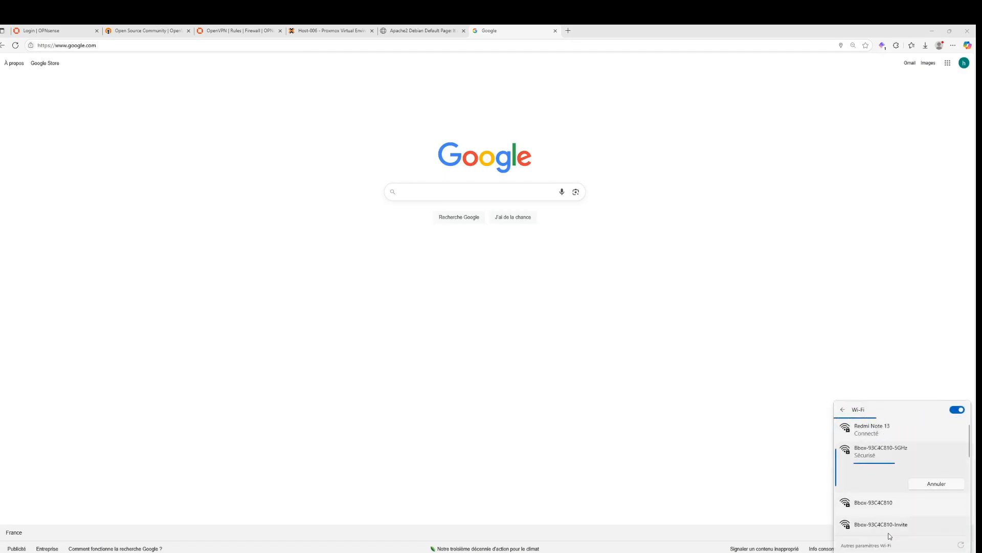
Disconnect the OpenVPN GUI connection
{"action": "left_click", "coordinate": [868, 552]}
{"action": "right_click", "coordinate": [899, 513]}
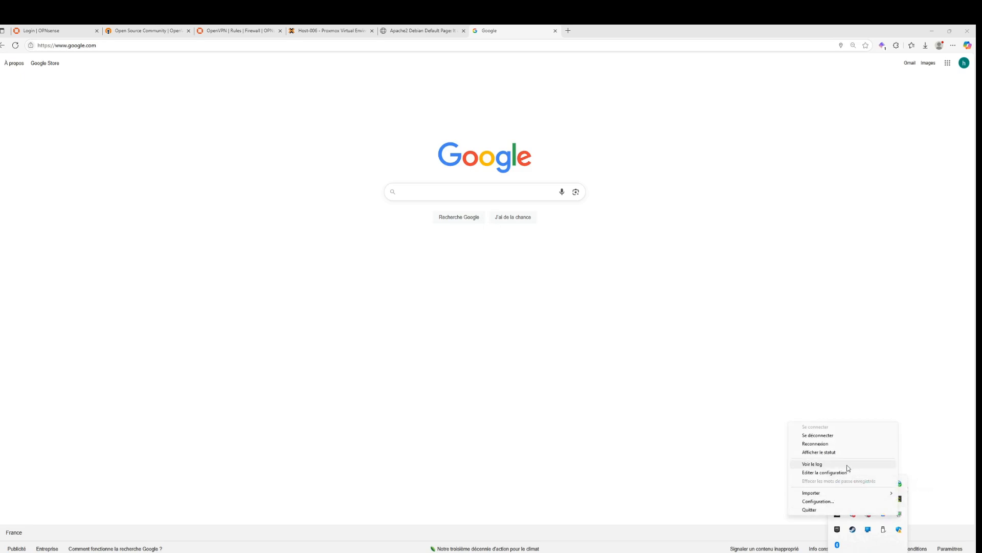
{"action": "left_click", "coordinate": [835, 437]}
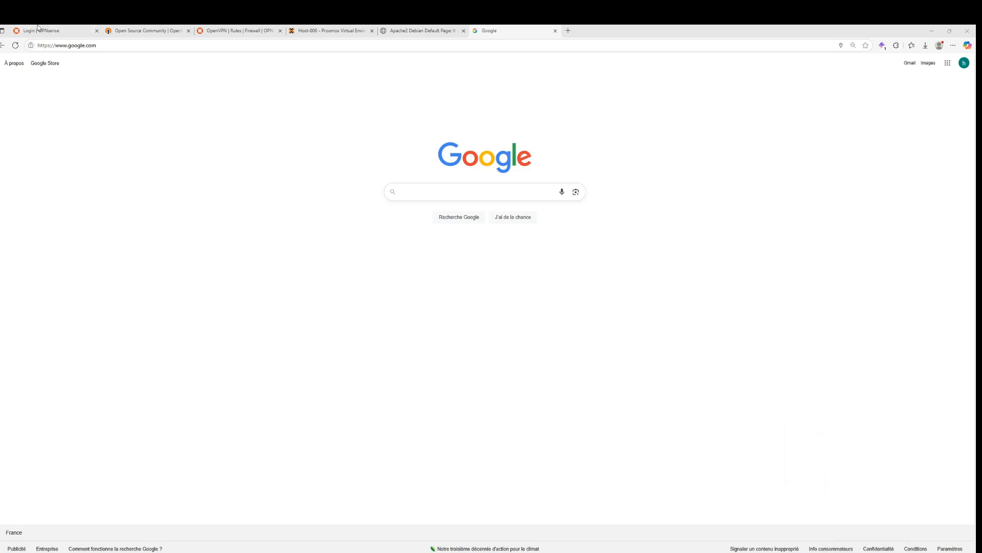
Reload the OPNsense OpenVPN firewall rules page
{"action": "left_click", "coordinate": [309, 30]}
{"action": "left_click", "coordinate": [241, 43]}
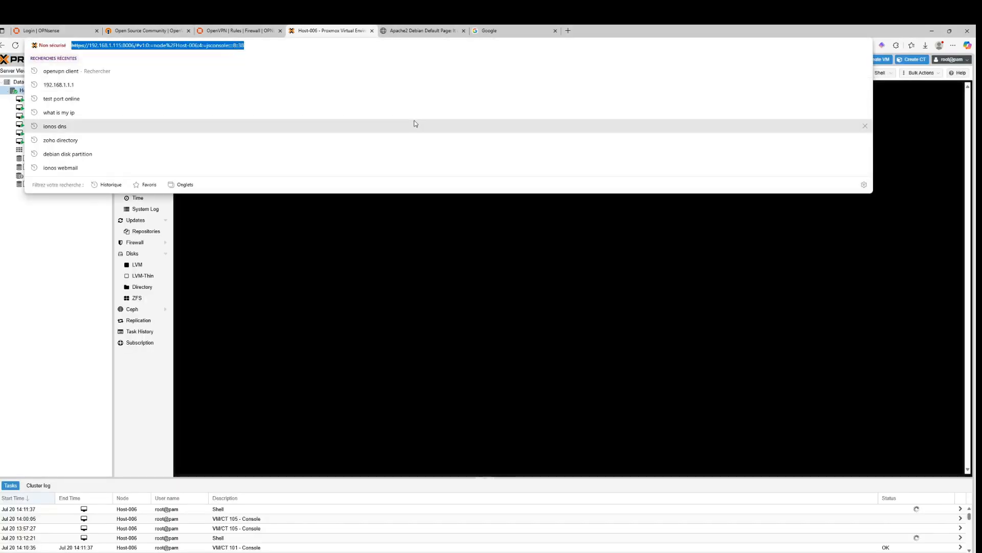
{"action": "key", "text": "Escape"}
{"action": "left_click", "coordinate": [251, 29]}
{"action": "left_click", "coordinate": [237, 43]}
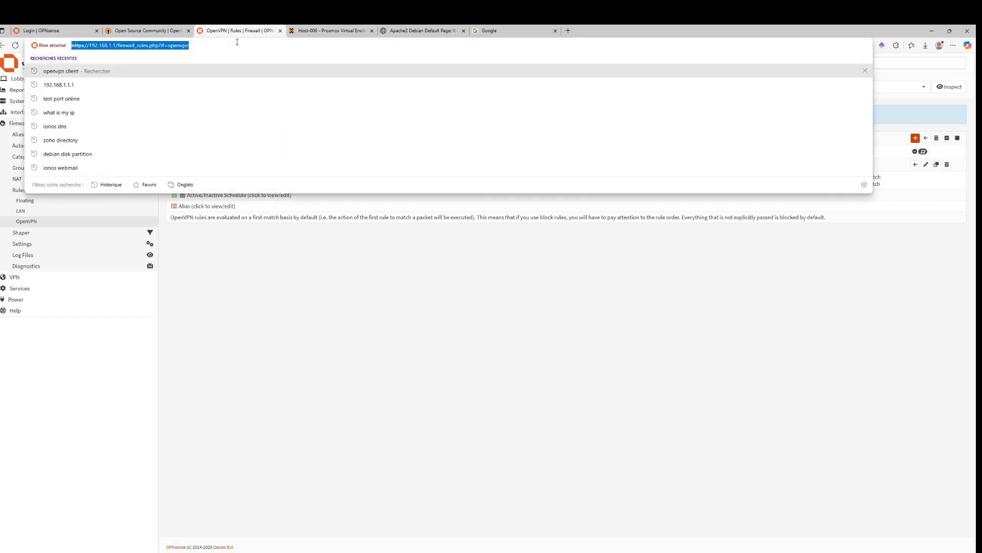
{"action": "key", "text": "Return"}
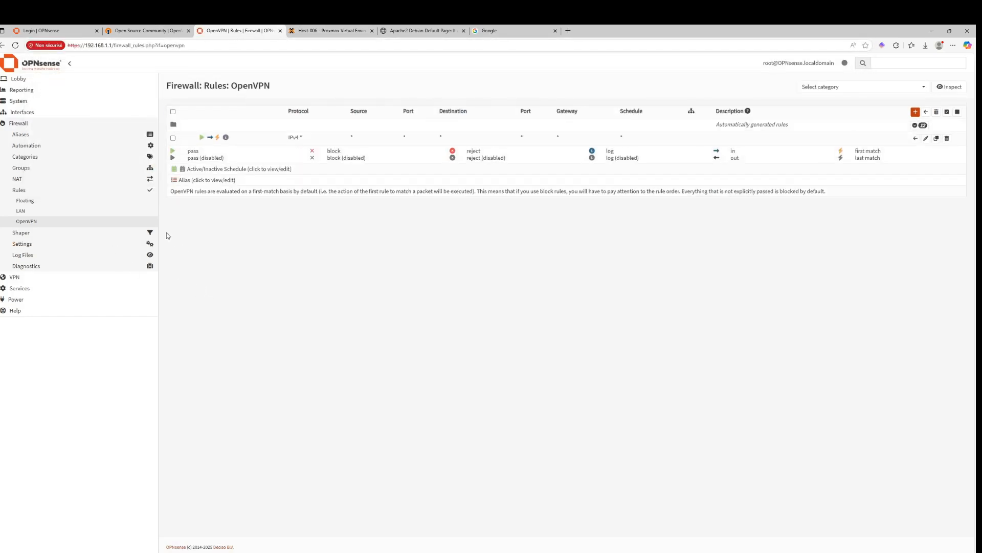
{"action": "left_click", "coordinate": [330, 31]}
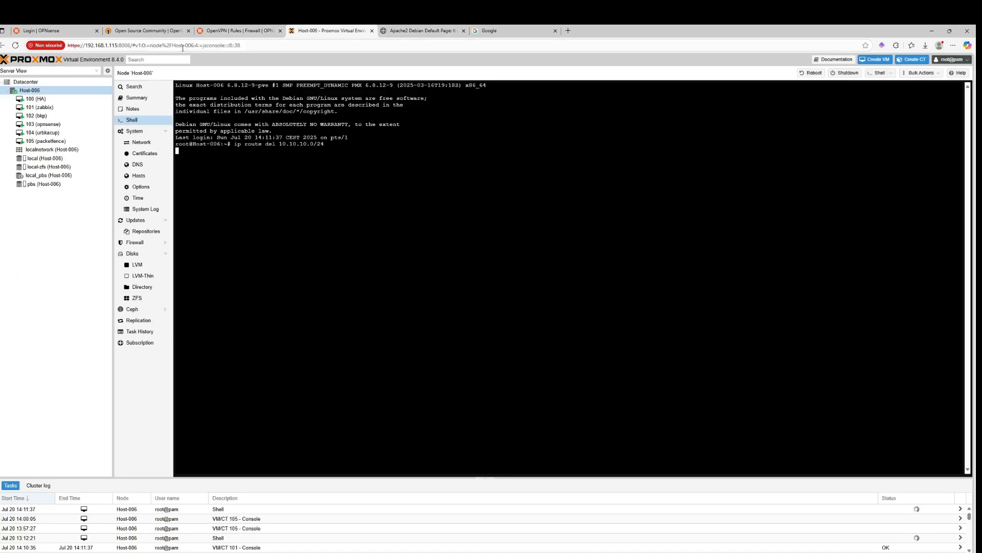
{"action": "left_click", "coordinate": [256, 43]}
{"action": "left_click_drag", "start_coordinate": [255, 43], "coordinate": [157, 43]}
{"action": "key", "text": "BackSpace"}
{"action": "key", "text": "BackSpace"}
{"action": "key", "text": "BackSpace"}
{"action": "key", "text": "BackSpace"}
{"action": "key", "text": "BackSpace"}
{"action": "key", "text": "BackSpace"}
{"action": "key", "text": "BackSpace"}
{"action": "key", "text": "BackSpace"}
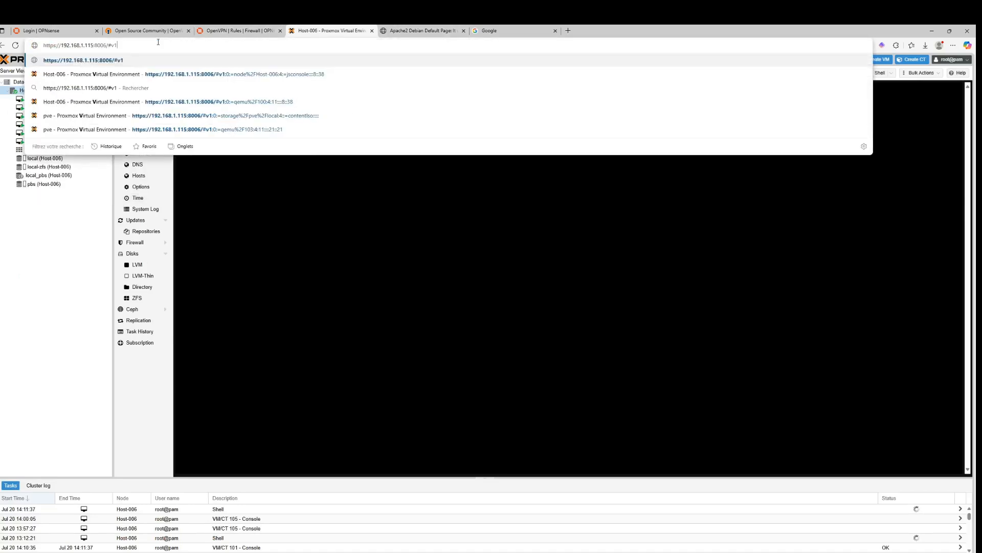
{"action": "key", "text": "Return"}
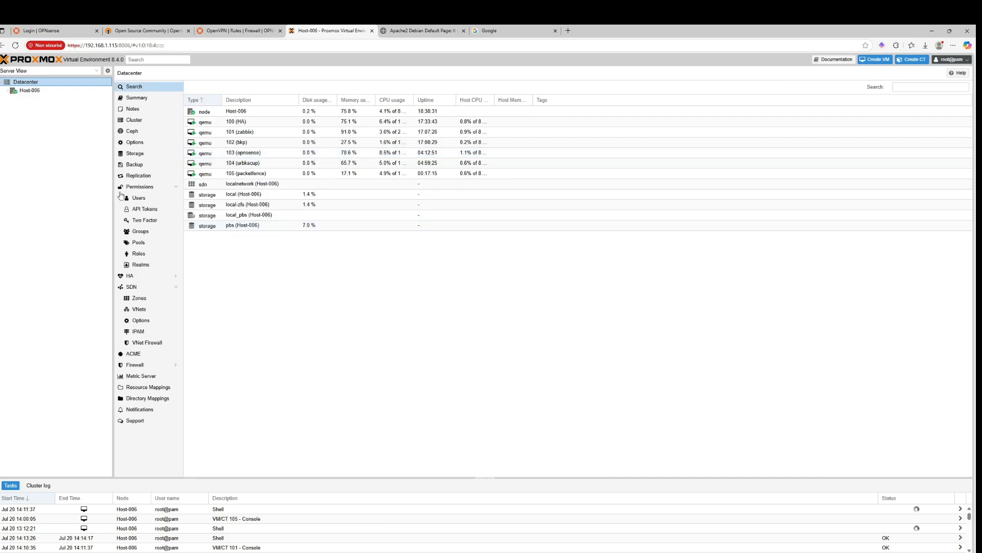
Open the Host-006 shell and add a route to 10.10.10.0/24 via 192.168.1.1
{"action": "left_click", "coordinate": [29, 90]}
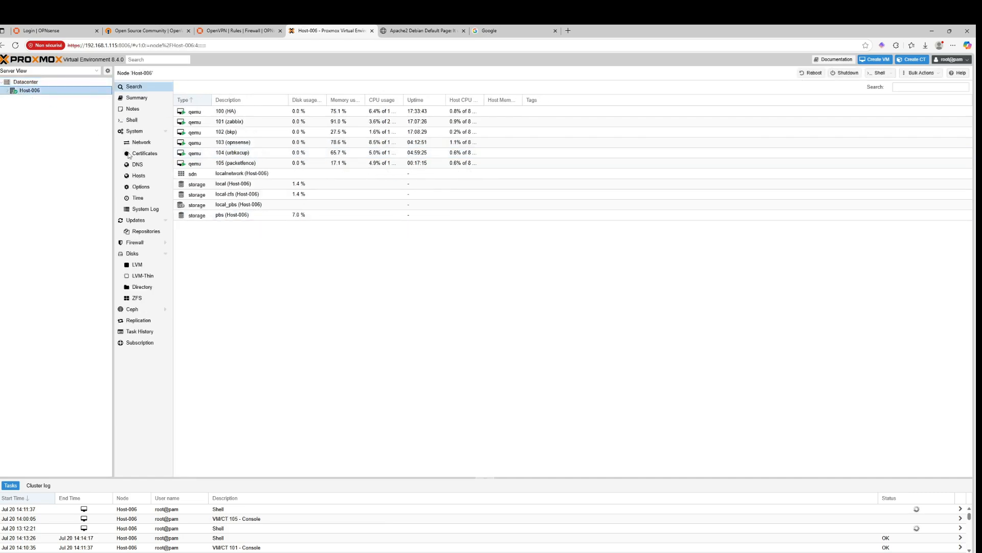
{"action": "left_click", "coordinate": [134, 121]}
{"action": "type", "text": "route del 10.10.10.0/24"}
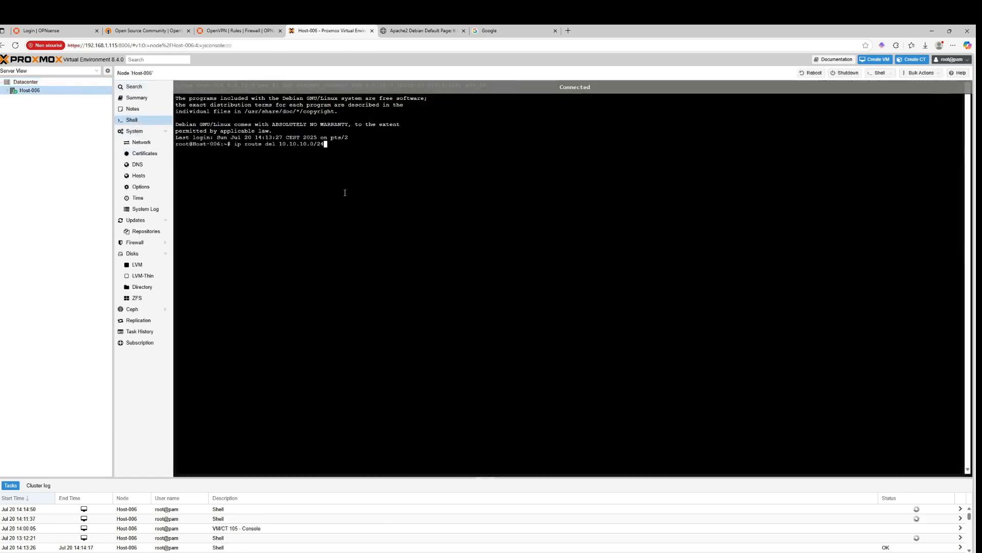
{"action": "key", "text": "Up"}
{"action": "key", "text": "Up"}
{"action": "key", "text": "Up"}
{"action": "key", "text": "Up"}
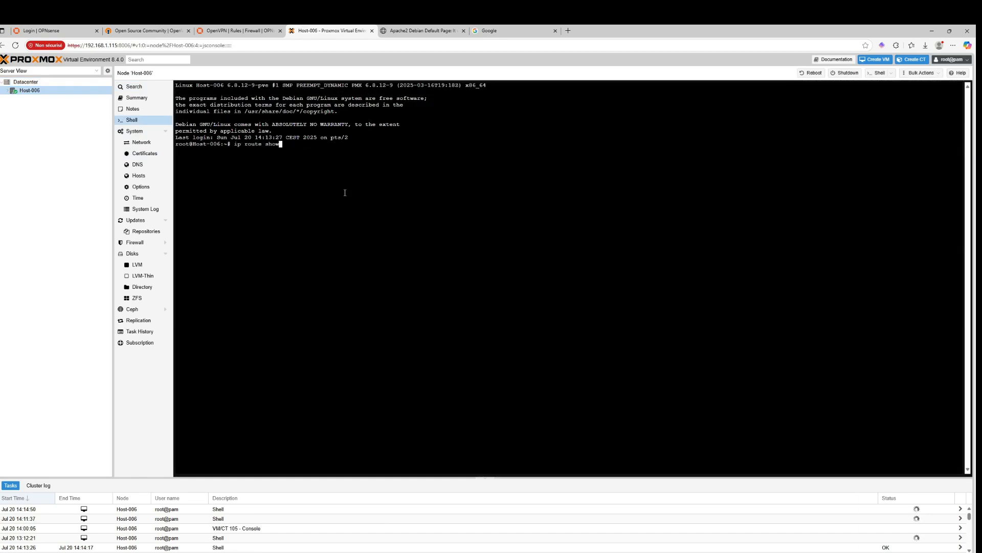
{"action": "key", "text": "Up"}
{"action": "key", "text": "Up"}
{"action": "key", "text": "Up"}
{"action": "key", "text": "Up"}
{"action": "key", "text": "Up"}
{"action": "key", "text": "Down"}
{"action": "key", "text": "Down"}
{"action": "key", "text": "Down"}
{"action": "key", "text": "Down"}
{"action": "key", "text": "Down"}
{"action": "key", "text": "Down"}
{"action": "key", "text": "Down"}
{"action": "key", "text": "Down"}
{"action": "key", "text": "Down"}
{"action": "type", "text": "via 10"}
{"action": "type", "text": "2.168.1.1"}
{"action": "key", "text": "Left"}
{"action": "key", "text": "Left"}
{"action": "key", "text": "Left"}
{"action": "key", "text": "Left"}
{"action": "key", "text": "Left"}
{"action": "key", "text": "Left"}
{"action": "key", "text": "Left"}
{"action": "key", "text": "Left"}
{"action": "key", "text": "Left"}
{"action": "key", "text": "Left"}
{"action": "key", "text": "Left"}
{"action": "key", "text": "Left"}
{"action": "key", "text": "Left"}
{"action": "key", "text": "Left"}
{"action": "key", "text": "Left"}
{"action": "key", "text": "Left"}
{"action": "key", "text": "Left"}
{"action": "key", "text": "Left"}
{"action": "key", "text": "Left"}
{"action": "key", "text": "Left"}
{"action": "key", "text": "Left"}
{"action": "key", "text": "Left"}
{"action": "key", "text": "Left"}
{"action": "key", "text": "BackSpace"}
{"action": "key", "text": "BackSpace"}
{"action": "key", "text": "BackSpace"}
{"action": "type", "text": "ad"}
{"action": "key", "text": "Return"}
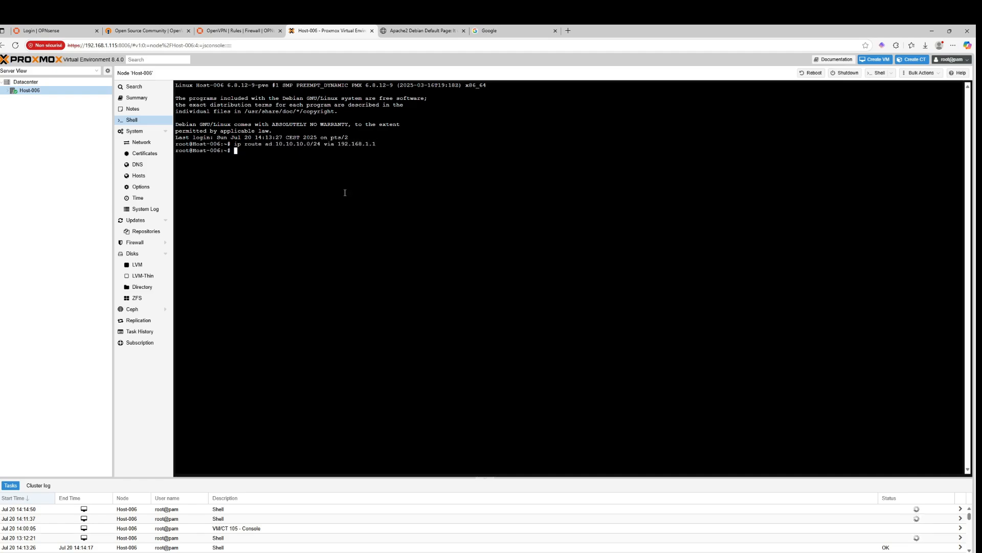
Rerun the route command spelled as ip route add 10.10.10.0/24 via 192.168.1.1
{"action": "key", "text": "Up"}
{"action": "key", "text": "Left"}
{"action": "key", "text": "Left"}
{"action": "key", "text": "Left"}
{"action": "key", "text": "Left"}
{"action": "key", "text": "Left"}
{"action": "key", "text": "Left"}
{"action": "key", "text": "Left"}
{"action": "key", "text": "Left"}
{"action": "key", "text": "Left"}
{"action": "key", "text": "Left"}
{"action": "key", "text": "Left"}
{"action": "key", "text": "Left"}
{"action": "key", "text": "Left"}
{"action": "key", "text": "Left"}
{"action": "key", "text": "Left"}
{"action": "key", "text": "Left"}
{"action": "key", "text": "Left"}
{"action": "key", "text": "Left"}
{"action": "key", "text": "Left"}
{"action": "key", "text": "Left"}
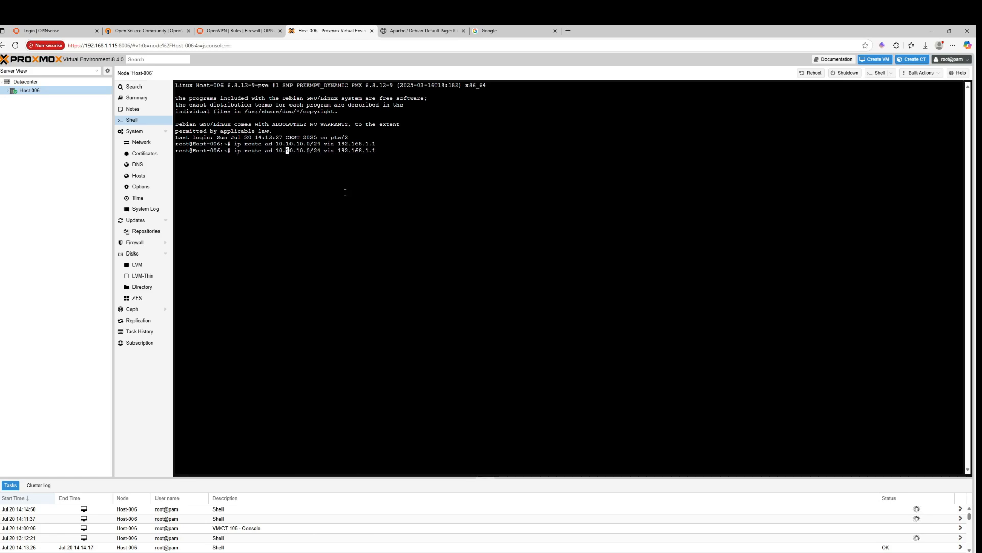
{"action": "type", "text": "d"}
{"action": "key", "text": "Return"}
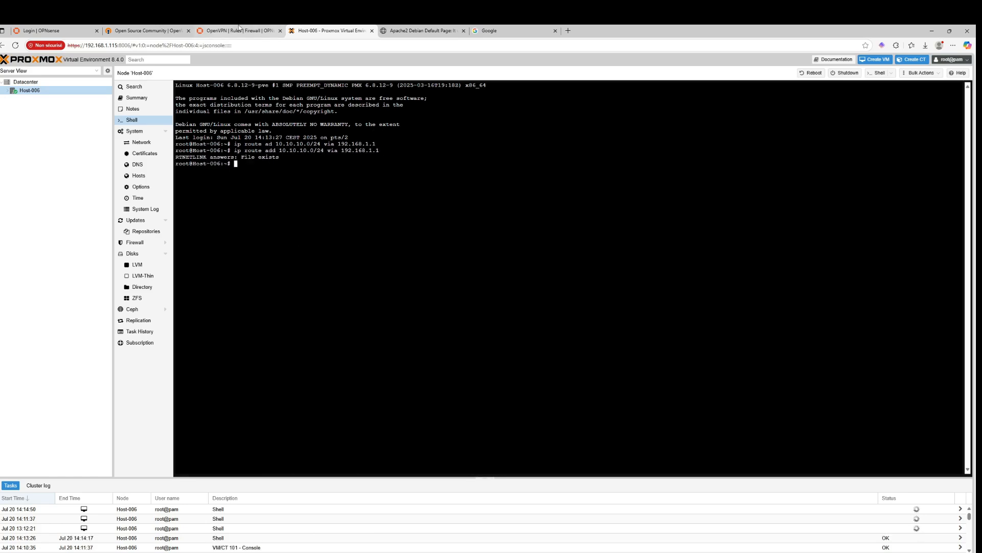
Add a new OpenVPN firewall rule with action Block and source __openvpn_network
{"action": "left_click", "coordinate": [238, 31]}
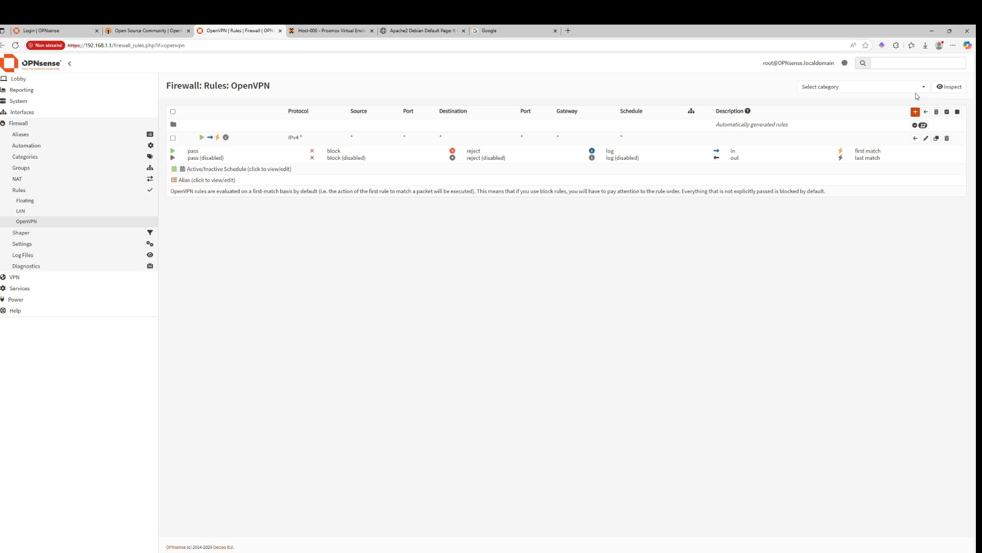
{"action": "left_click", "coordinate": [916, 112]}
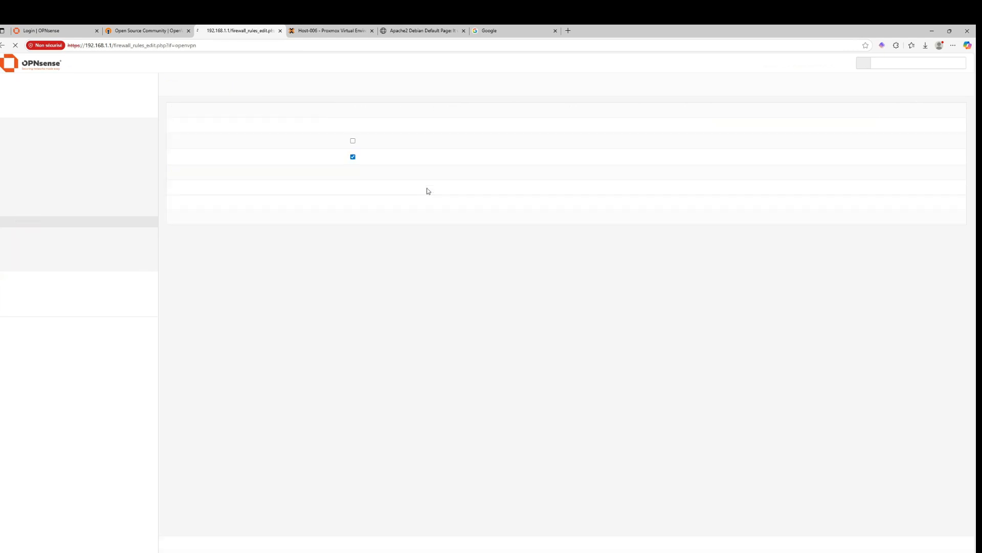
{"action": "left_click", "coordinate": [358, 127]}
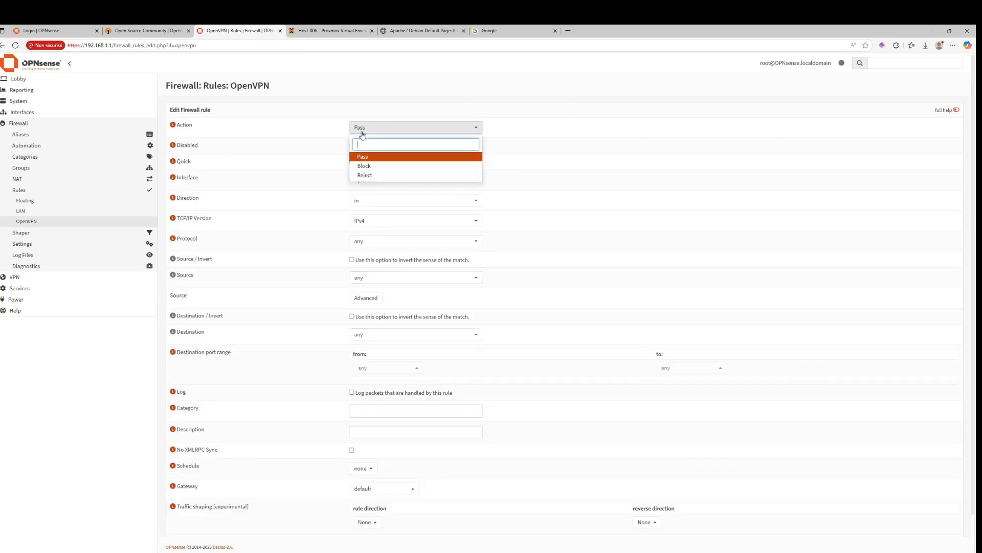
{"action": "left_click", "coordinate": [364, 166]}
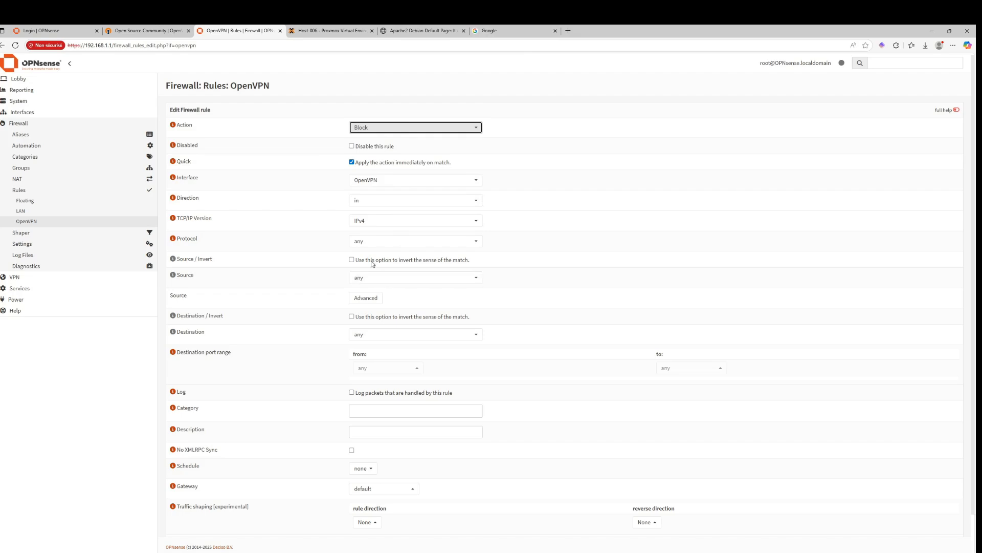
{"action": "left_click", "coordinate": [384, 280]}
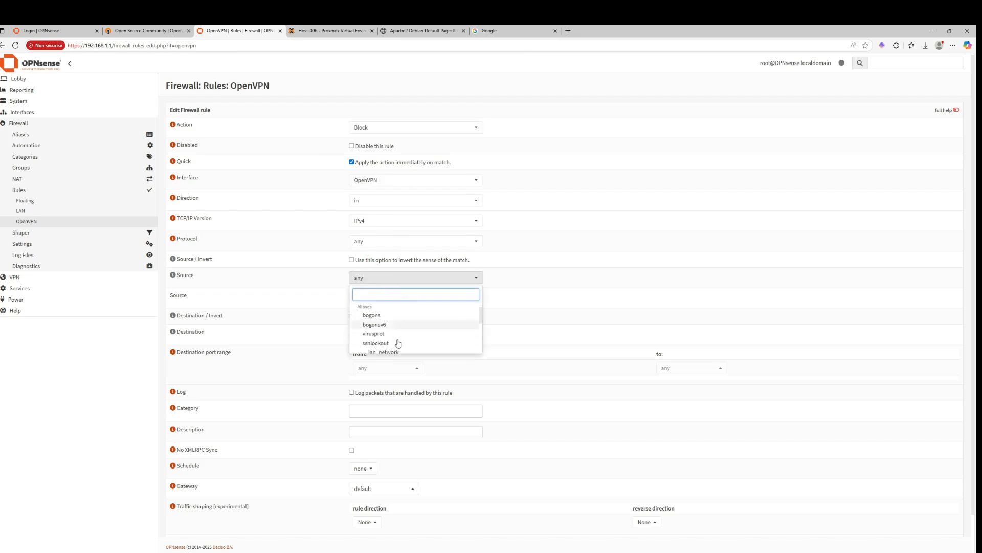
{"action": "scroll", "coordinate": [399, 340], "scroll_direction": "down", "scroll_amount": 5}
{"action": "scroll", "coordinate": [399, 332], "scroll_direction": "up", "scroll_amount": 2}
{"action": "left_click", "coordinate": [397, 318]}
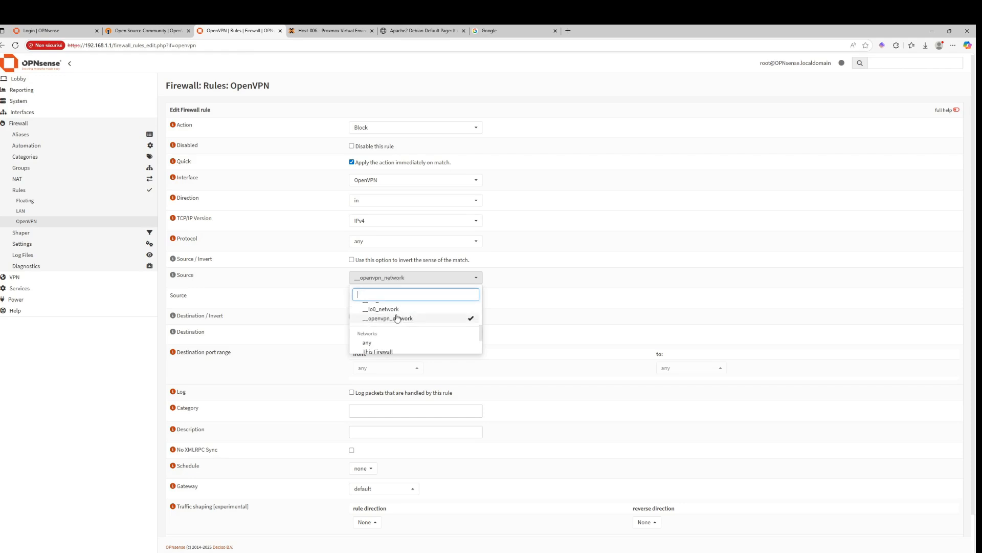
{"action": "left_click", "coordinate": [304, 278]}
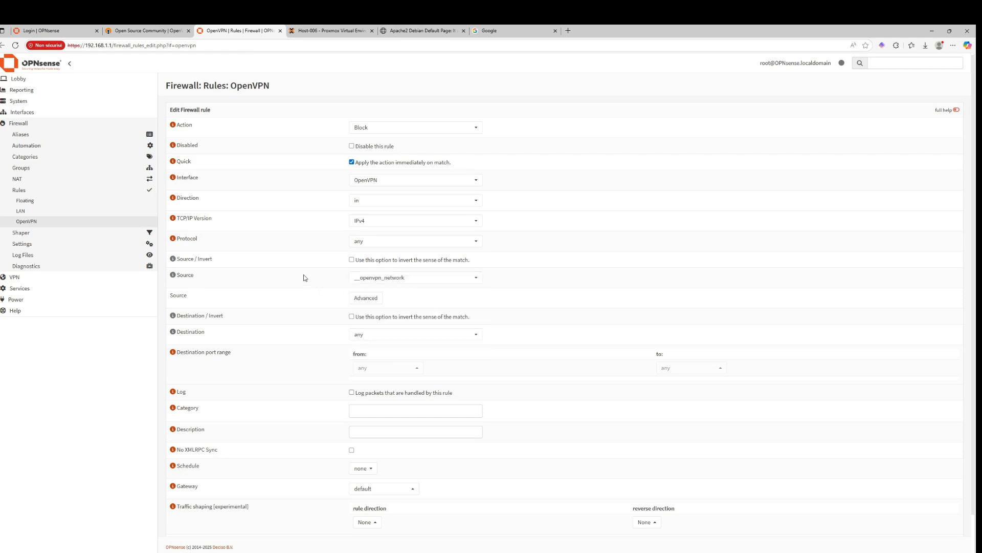
Set the rule's destination to single host 192.168.1.115 and its protocol to TCP
{"action": "left_click", "coordinate": [369, 334]}
{"action": "left_click", "coordinate": [376, 363]}
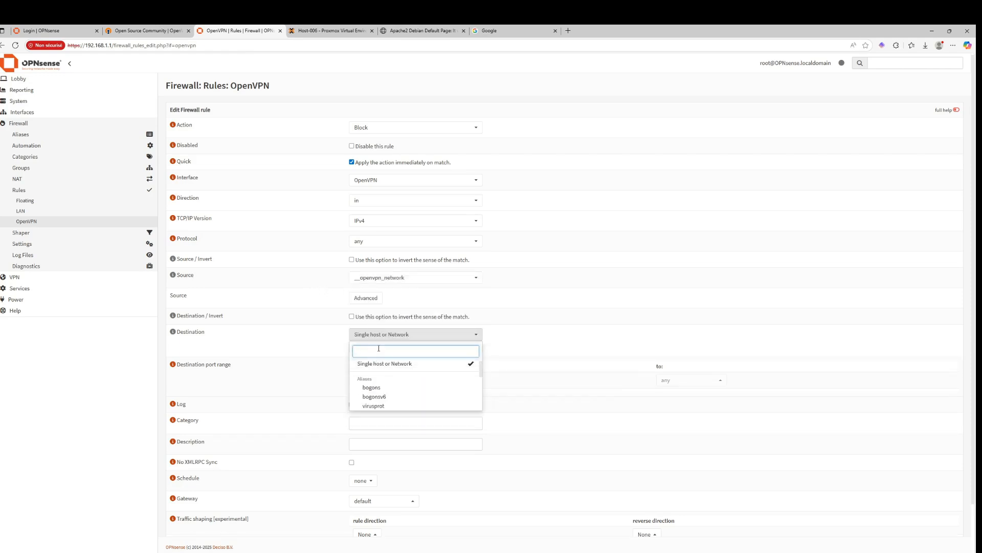
{"action": "type", "text": "192.168.1.115"}
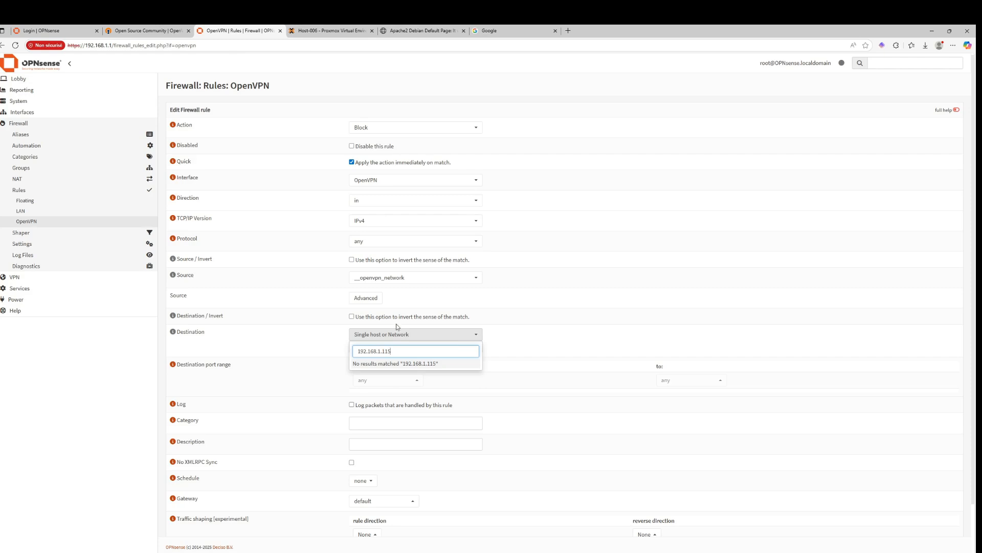
{"action": "left_click", "coordinate": [541, 341]}
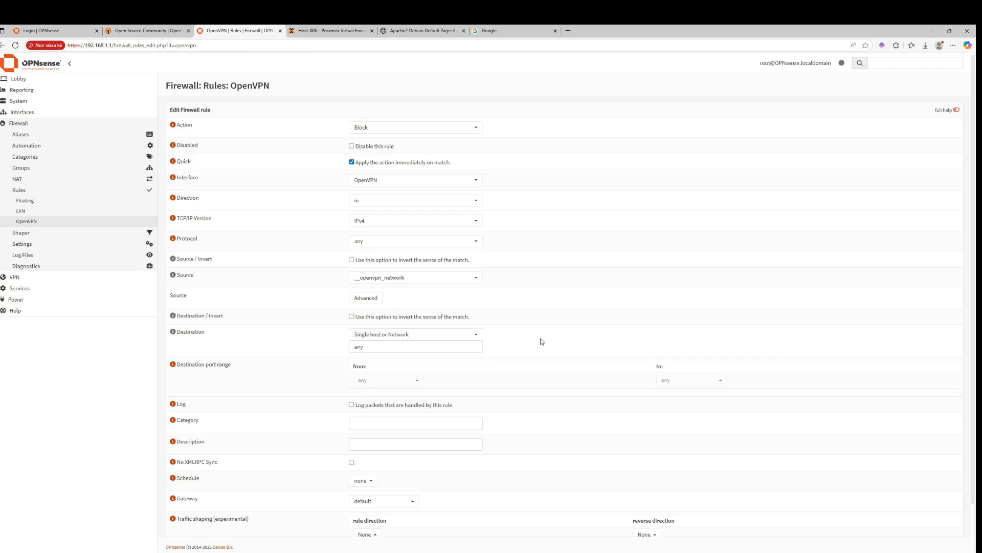
{"action": "left_click", "coordinate": [383, 336]}
{"action": "left_click", "coordinate": [348, 347]}
{"action": "double_click", "coordinate": [358, 346]}
{"action": "type", "text": "19"}
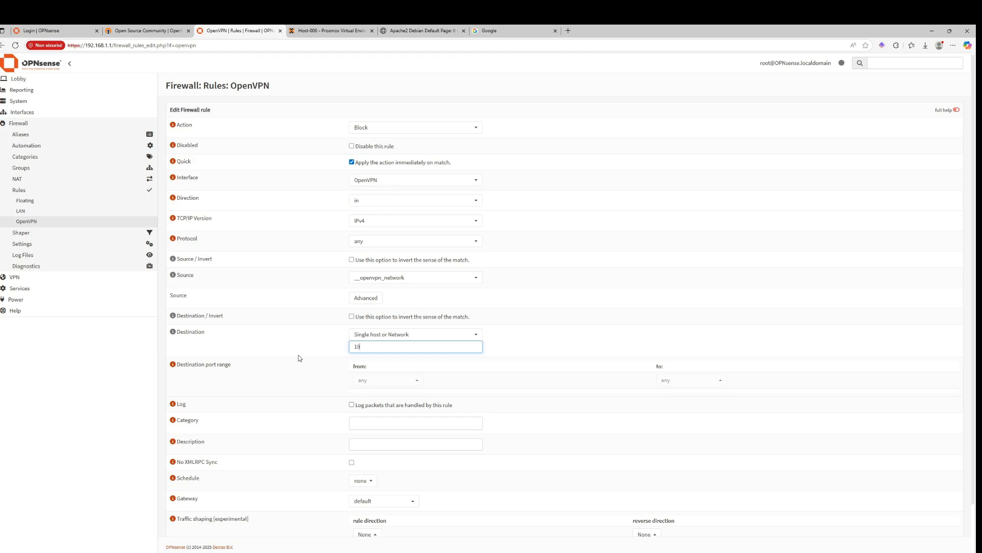
{"action": "type", "text": "2.168.1.115"}
{"action": "left_click", "coordinate": [369, 242]}
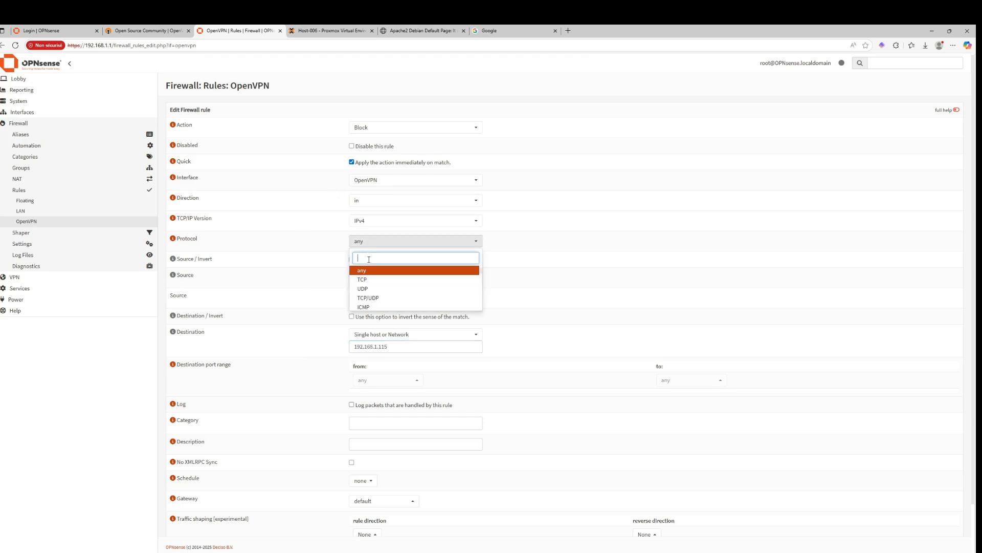
{"action": "left_click", "coordinate": [368, 280]}
Set the rule's destination port range from 8006 to 8006
{"action": "left_click", "coordinate": [369, 381]}
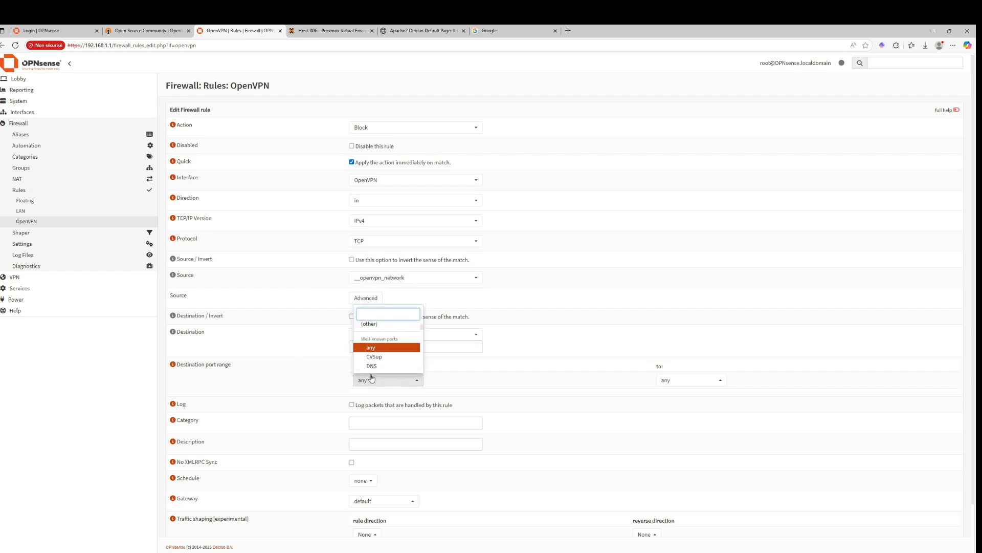
{"action": "left_click", "coordinate": [383, 324]}
{"action": "left_click", "coordinate": [378, 394]}
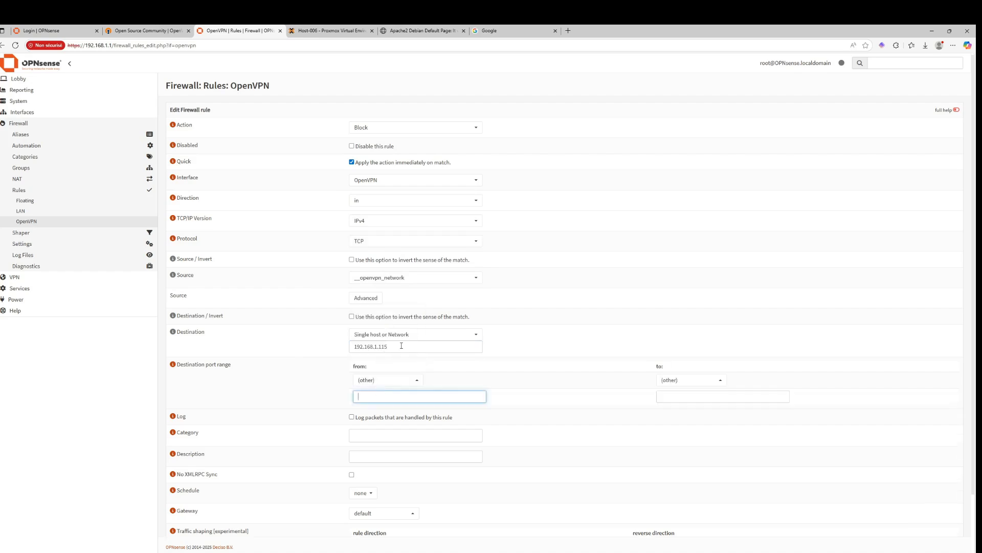
{"action": "type", "text": "8006"}
{"action": "key", "text": "Tab"}
{"action": "type", "text": "80"}
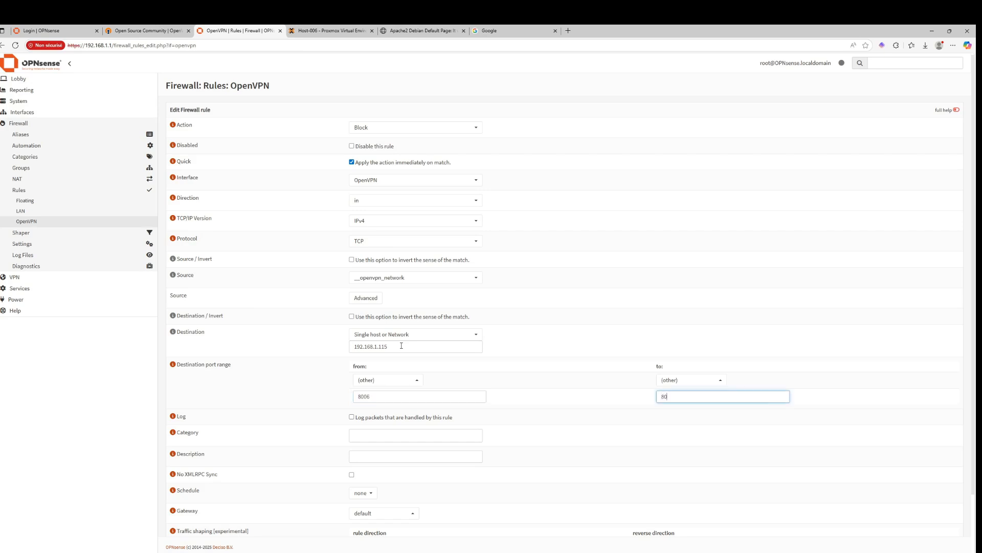
{"action": "type", "text": "06"}
{"action": "scroll", "coordinate": [798, 498], "scroll_direction": "down", "scroll_amount": 2}
{"action": "left_click", "coordinate": [908, 552]}
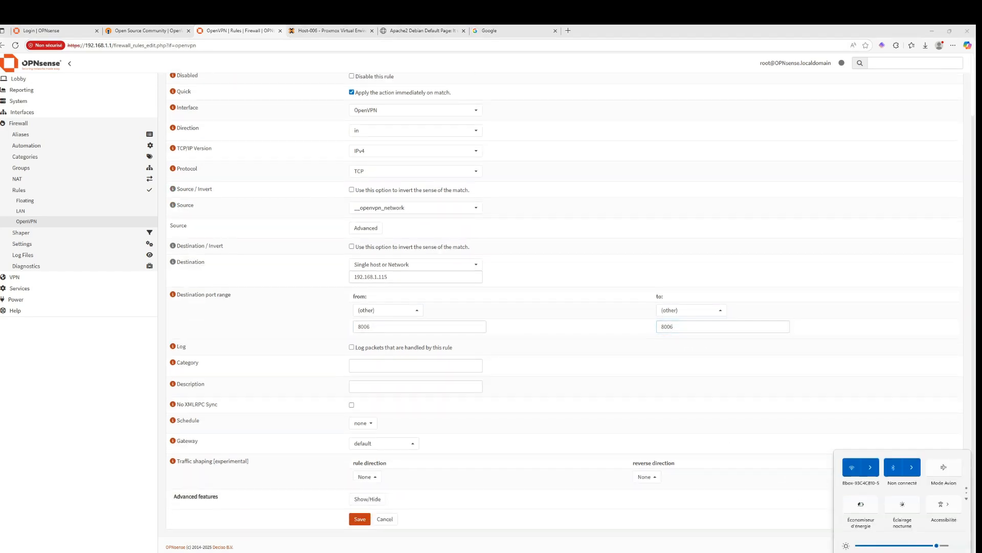
{"action": "left_click", "coordinate": [866, 428]}
{"action": "left_click", "coordinate": [871, 494]}
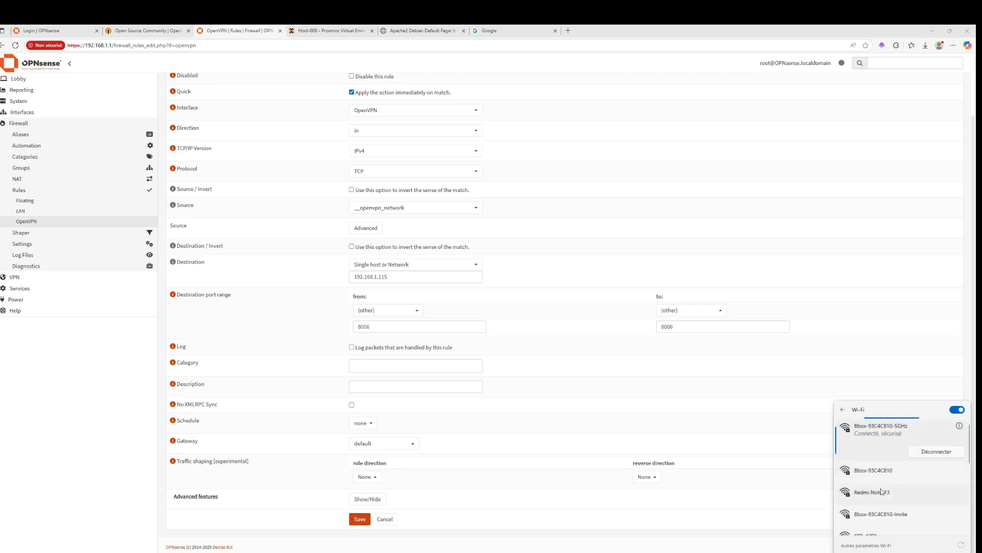
{"action": "left_click", "coordinate": [936, 506]}
Connect the OpenVPN GUI client profile and enter the vpn_user account password
{"action": "left_click", "coordinate": [868, 552]}
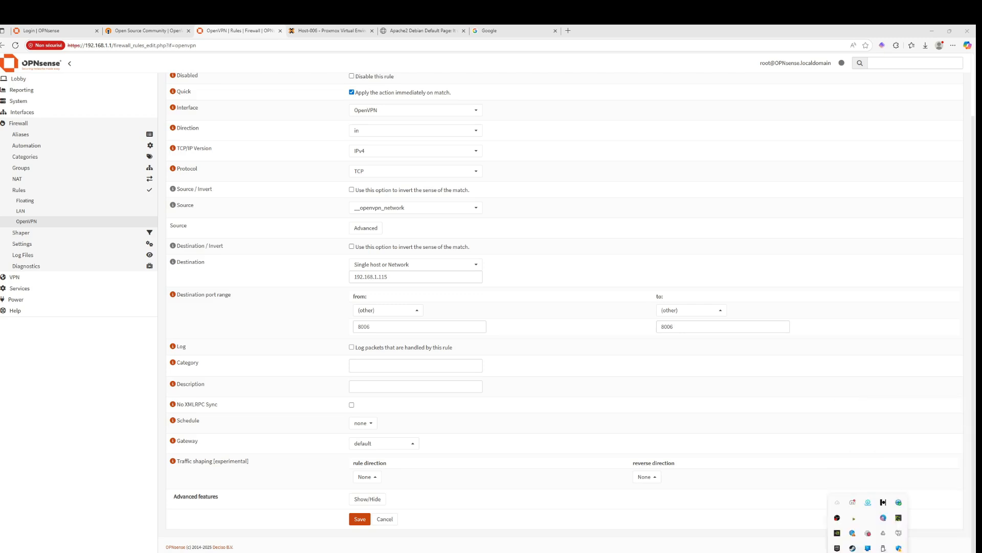
{"action": "right_click", "coordinate": [899, 498]}
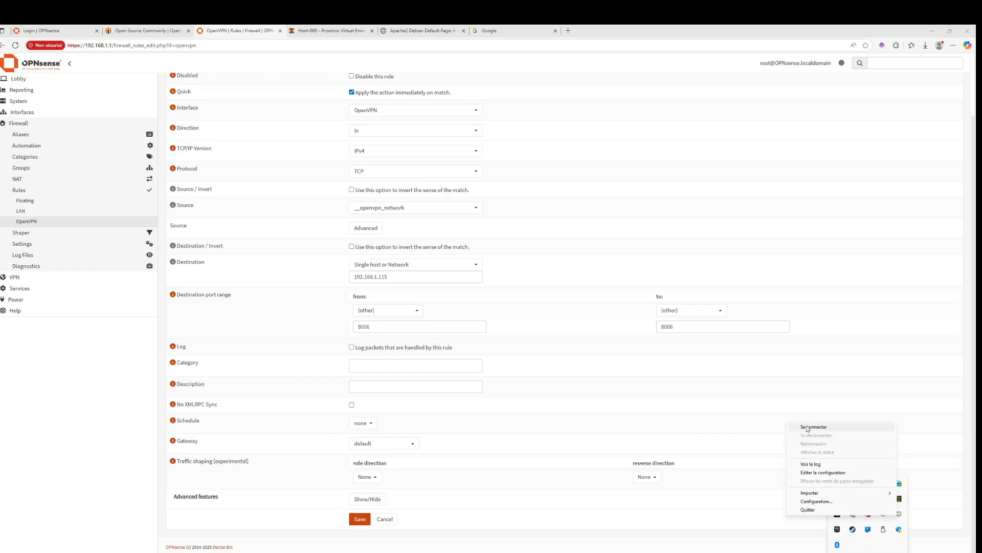
{"action": "left_click", "coordinate": [806, 427]}
{"action": "type", "text": "*****"}
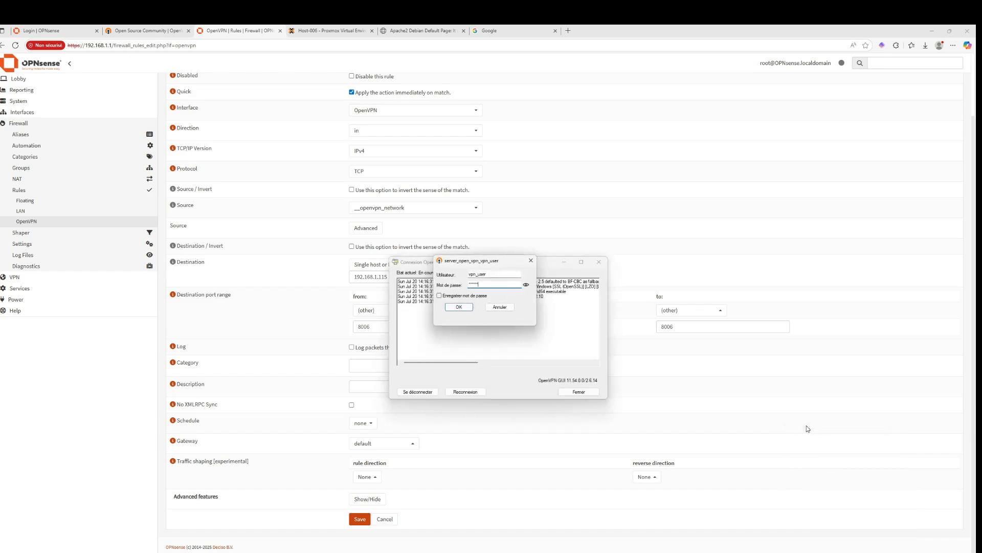
{"action": "key", "text": "Return"}
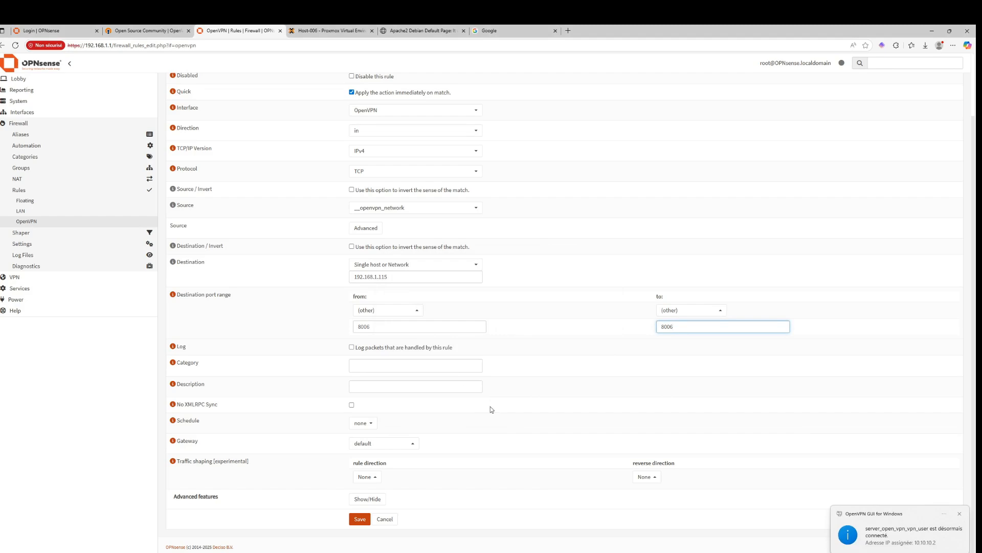
Copy the Proxmox shell page address and open it in a new browser tab
{"action": "left_click", "coordinate": [328, 31]}
{"action": "left_click", "coordinate": [312, 45]}
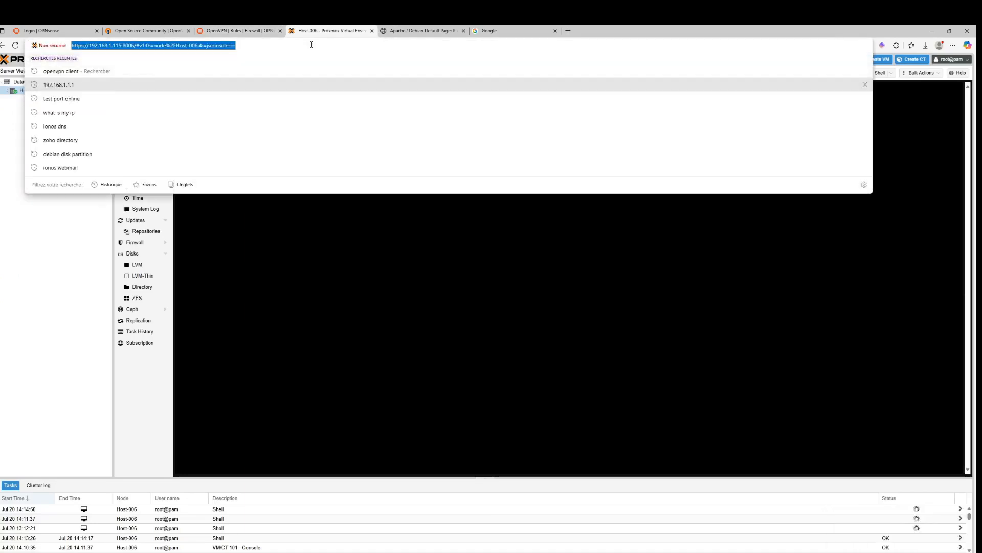
{"action": "key", "text": "Escape"}
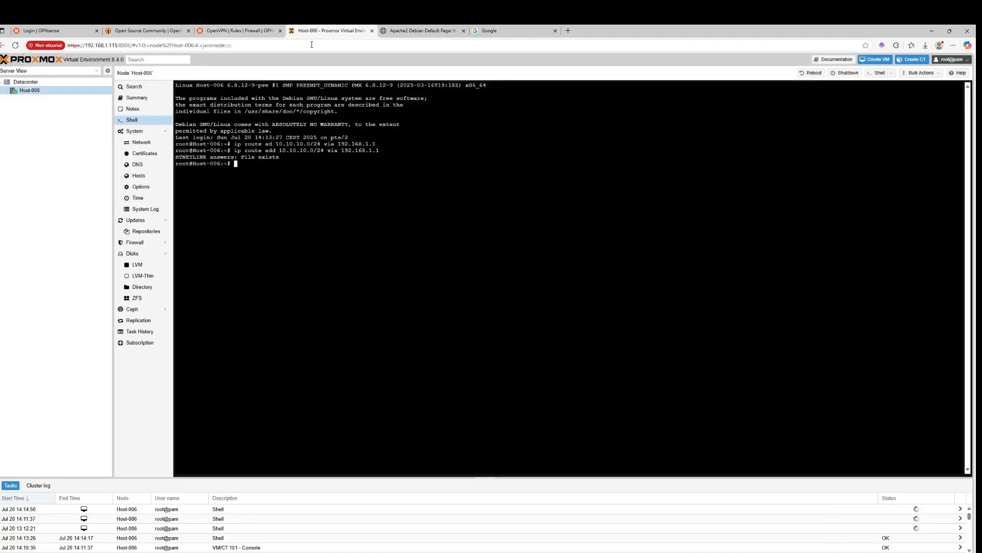
{"action": "left_click", "coordinate": [311, 45]}
{"action": "key", "text": "ctrl+c"}
{"action": "key", "text": "ctrl+t"}
{"action": "key", "text": "ctrl+v"}
{"action": "key", "text": "Return"}
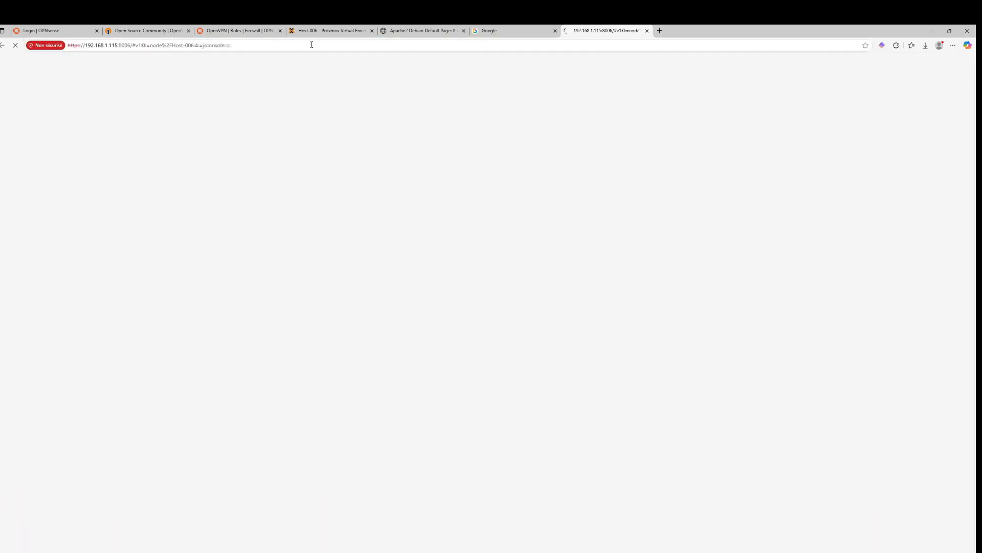
Save the new OpenVPN block rule and apply the firewall changes
{"action": "left_click", "coordinate": [257, 28]}
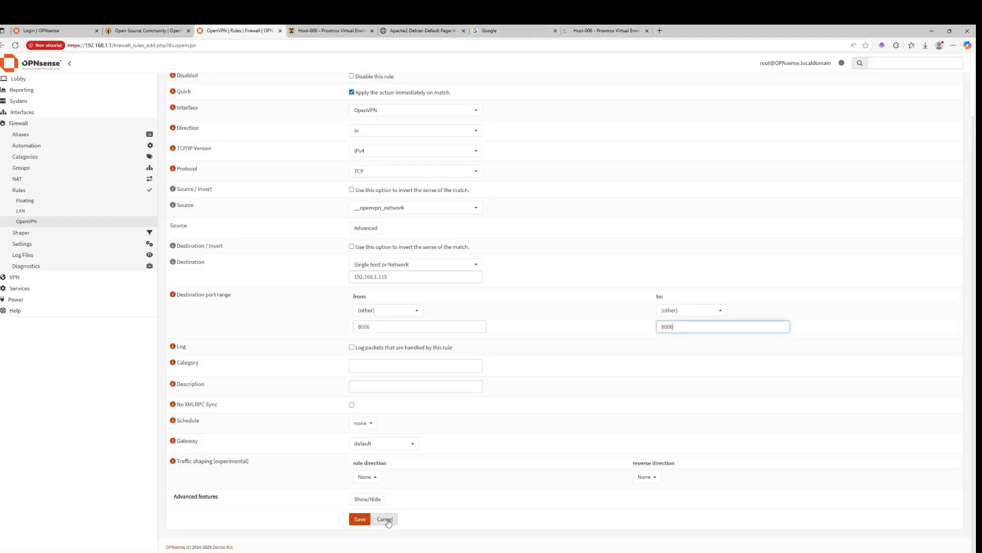
{"action": "left_click", "coordinate": [360, 519]}
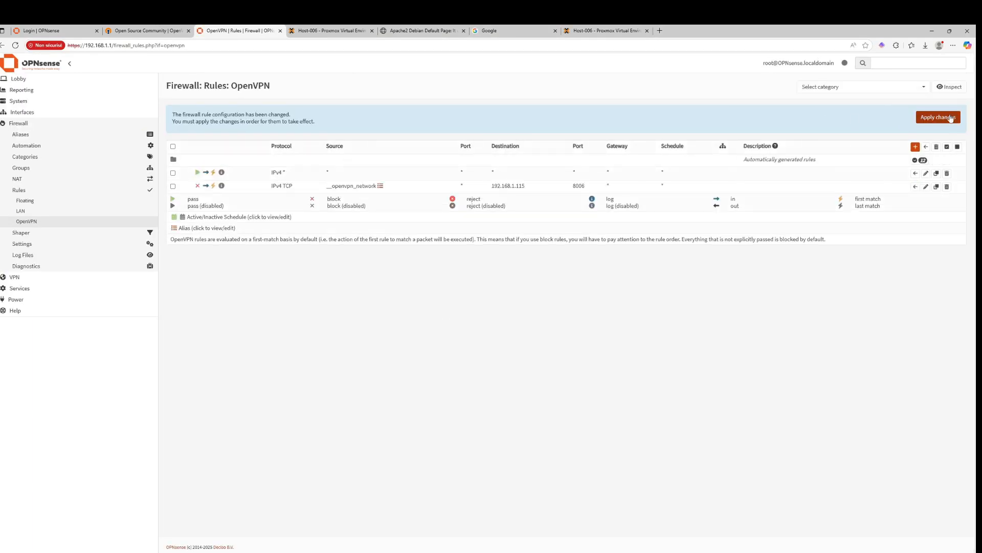
{"action": "left_click", "coordinate": [951, 117]}
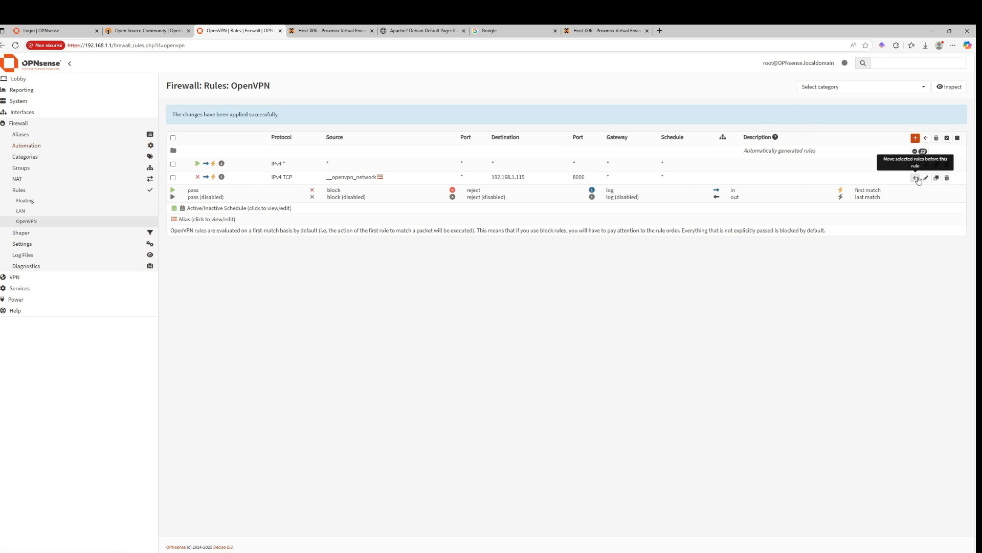
Move the block rule for 192.168.1.115 port 8006 above the pass-all OpenVPN rule
{"action": "left_click", "coordinate": [173, 164]}
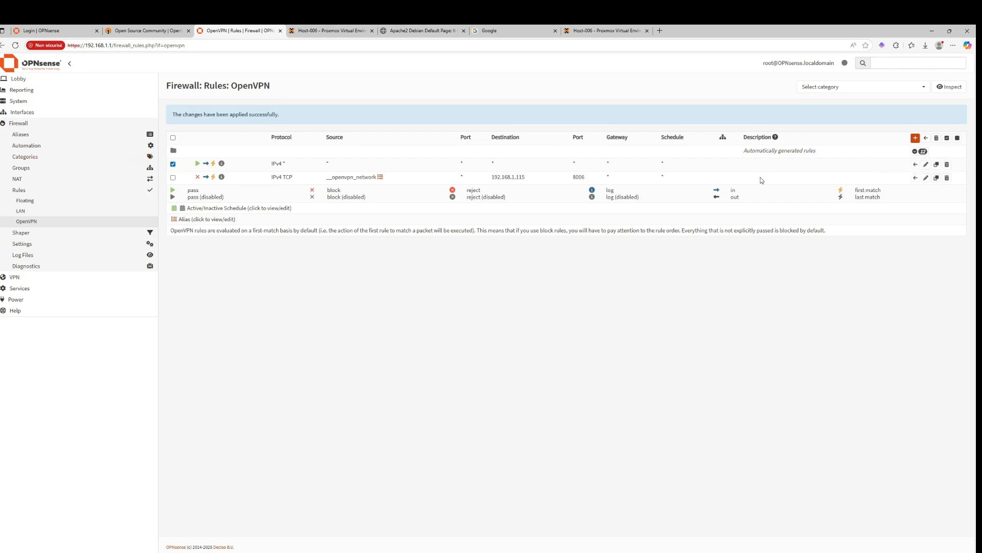
{"action": "left_click", "coordinate": [915, 178]}
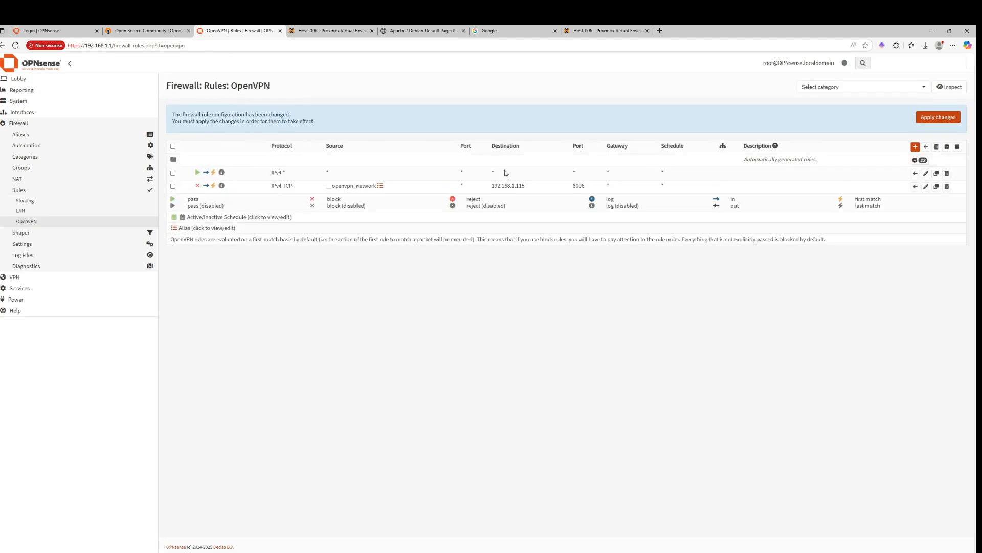
{"action": "left_click", "coordinate": [173, 173]}
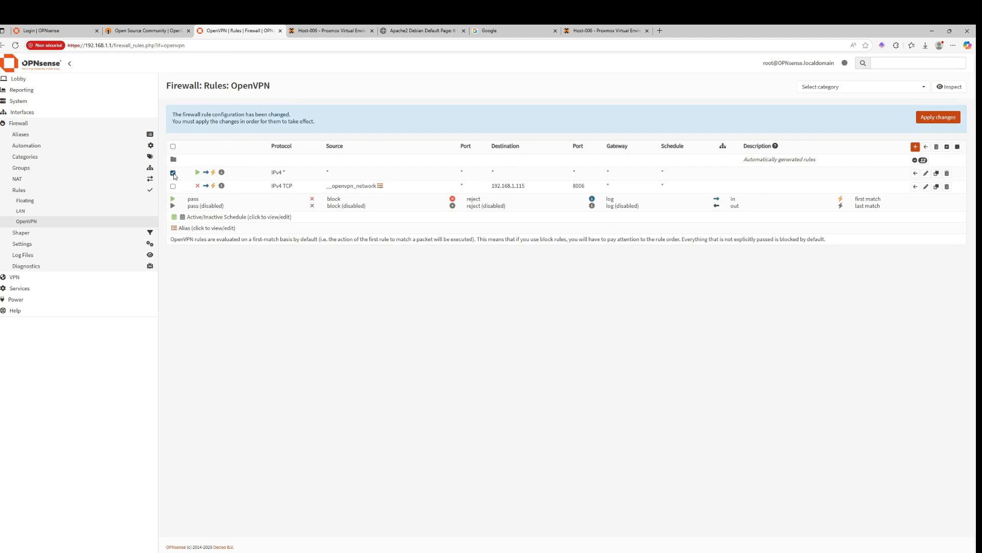
{"action": "left_click", "coordinate": [915, 186]}
{"action": "left_click", "coordinate": [173, 186]}
{"action": "left_click", "coordinate": [914, 174]}
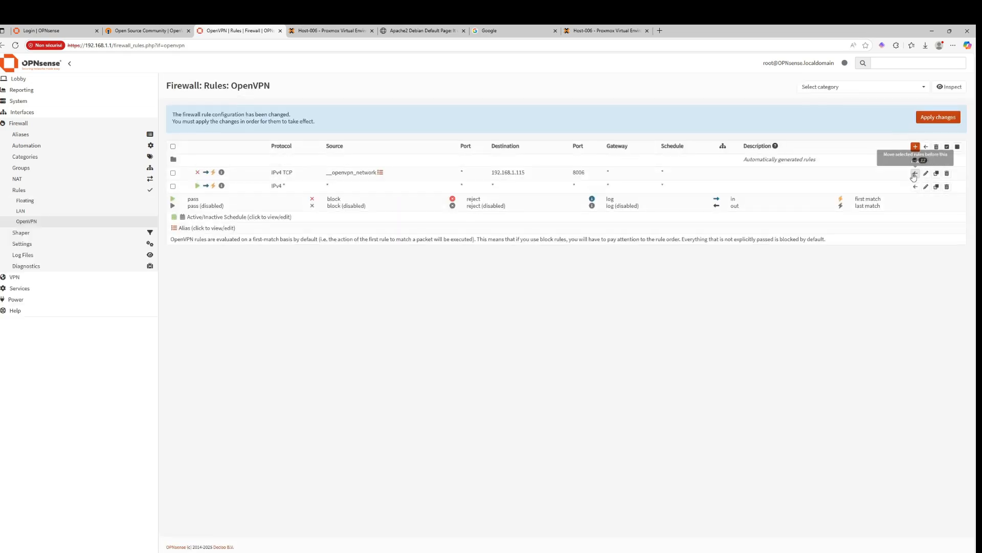
Open a new InPrivate browser window and begin entering the 192.168.1 host address
{"action": "left_click", "coordinate": [601, 31]}
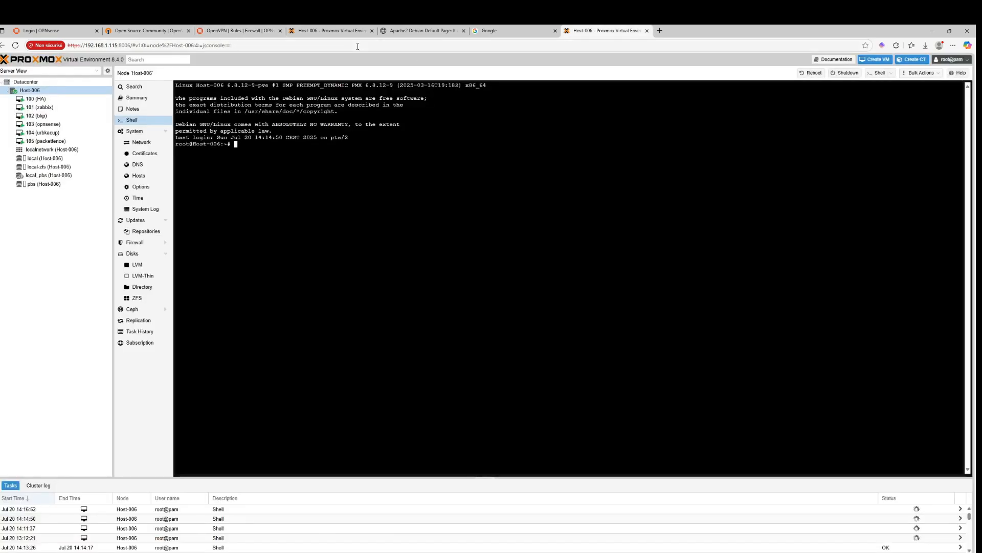
{"action": "left_click", "coordinate": [358, 45]}
{"action": "key", "text": "ctrl+shift+n"}
{"action": "type", "text": "192"}
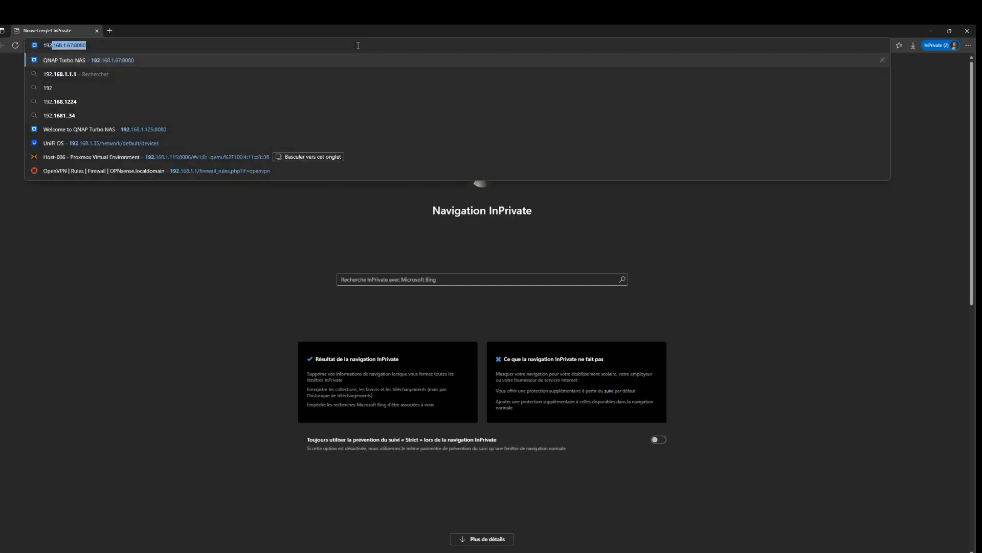
{"action": "type", "text": ".168.11"}
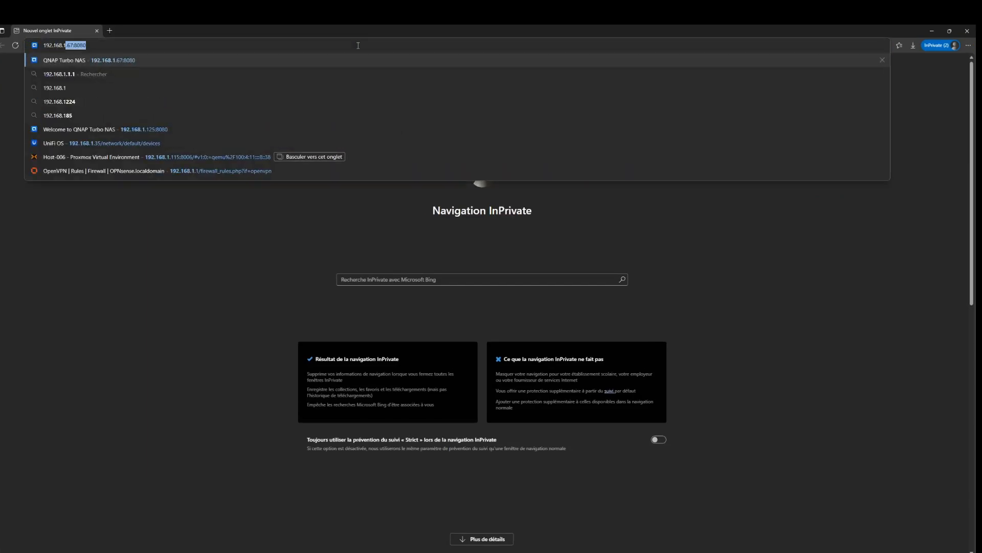
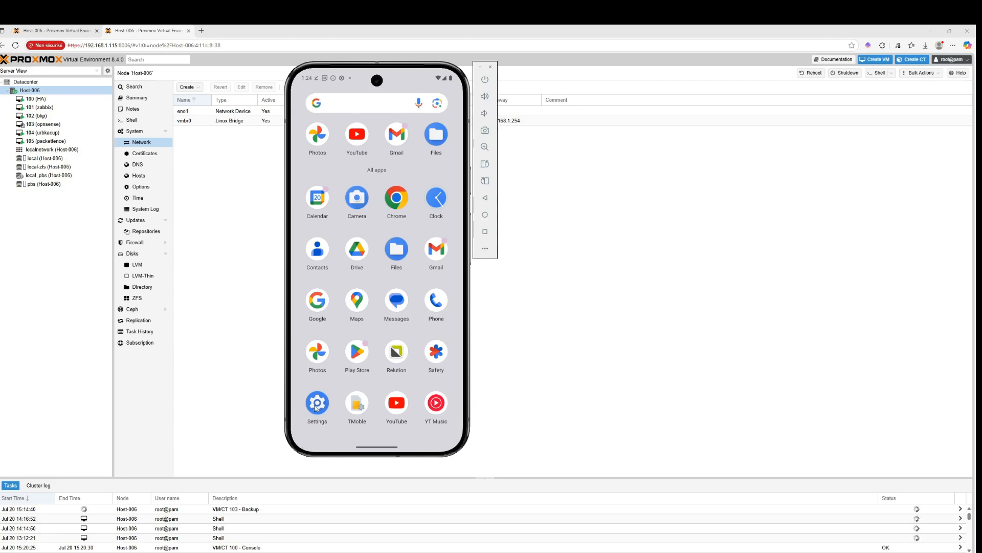
Install the vpn_user_cert (1).p12 file from Downloads as a VPN & app user certificate named vpn user, entering its extraction password
{"action": "left_click", "coordinate": [385, 258]}
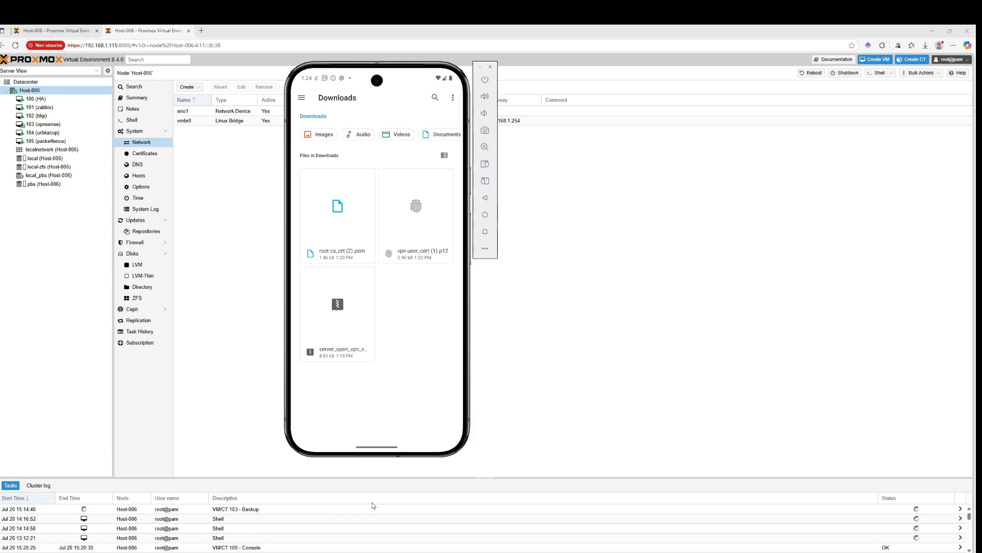
{"action": "left_click", "coordinate": [420, 204]}
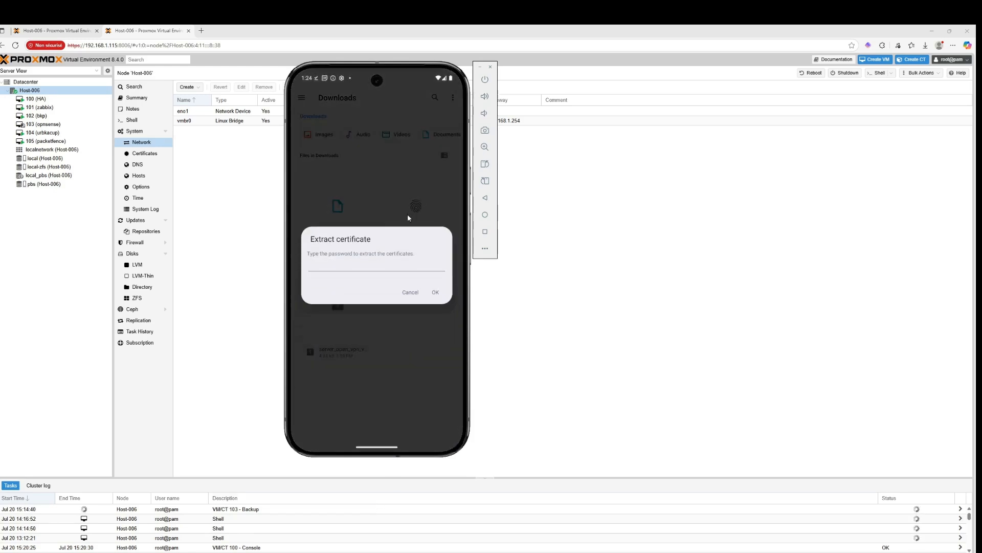
{"action": "left_click", "coordinate": [404, 267]}
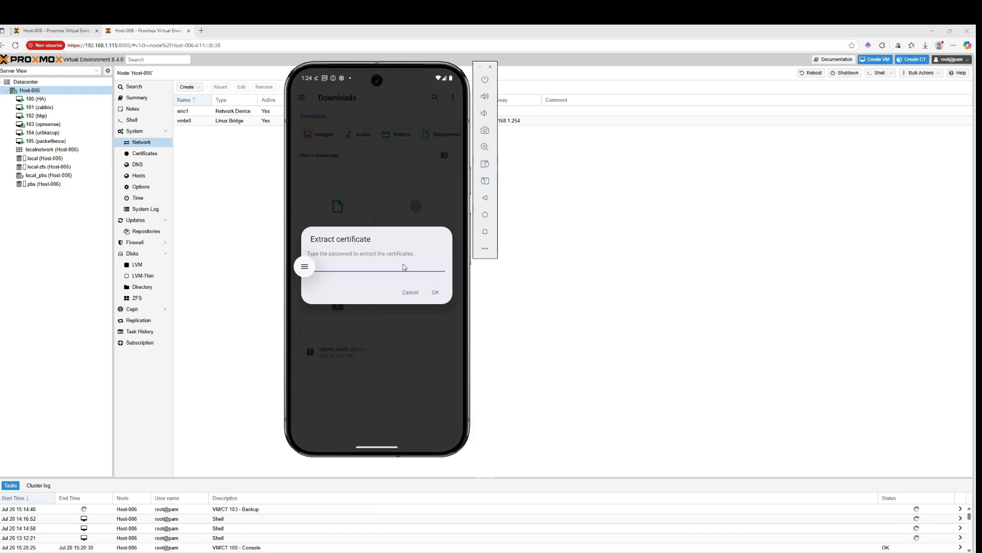
{"action": "type", "text": "•••o"}
{"action": "left_click", "coordinate": [434, 292]}
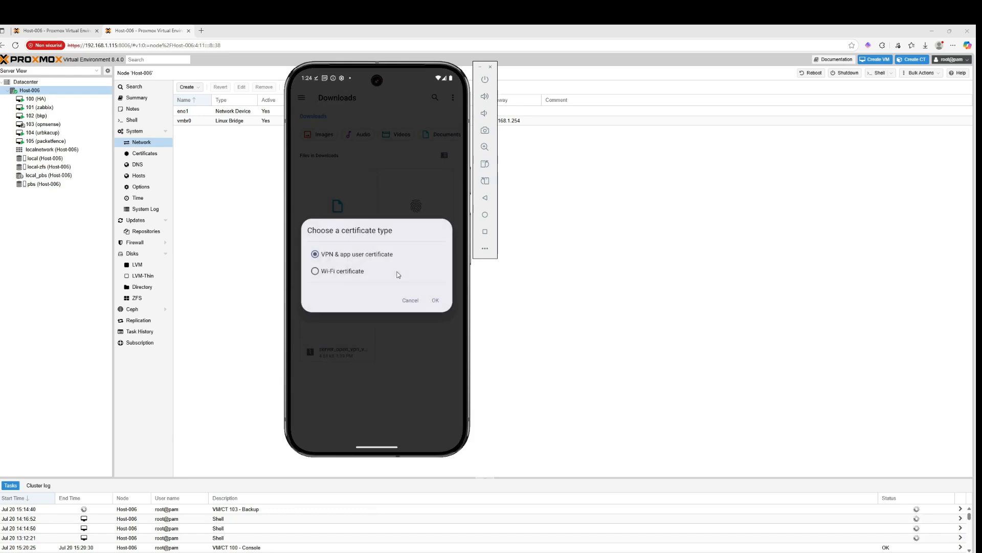
{"action": "left_click", "coordinate": [435, 300]}
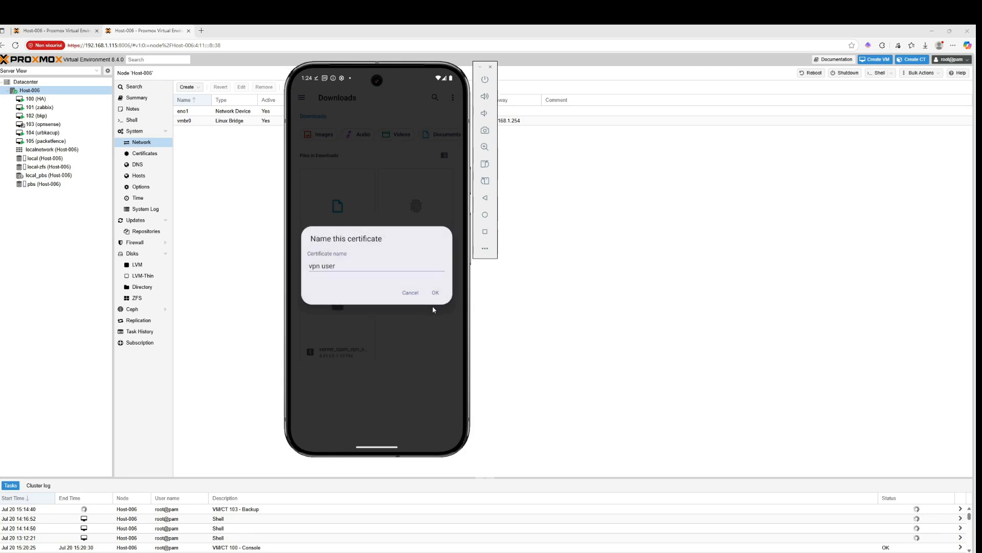
{"action": "left_click", "coordinate": [434, 294]}
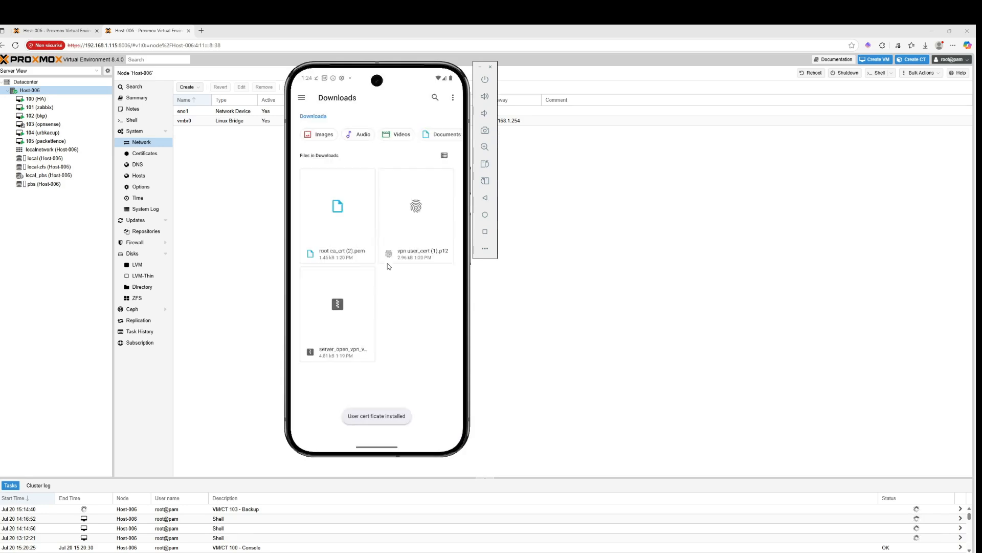
Install root ca_crt (2).pem as a CA certificate through the device's Settings search, accepting the privacy warning
{"action": "left_click_drag", "start_coordinate": [385, 429], "coordinate": [386, 217]}
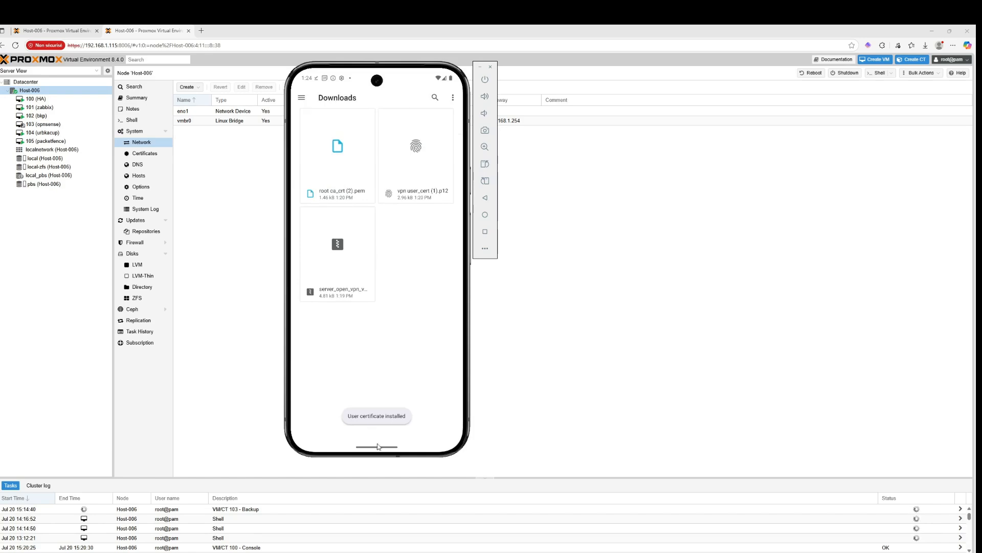
{"action": "left_click_drag", "start_coordinate": [377, 447], "coordinate": [378, 270]}
{"action": "left_click_drag", "start_coordinate": [392, 322], "coordinate": [447, 327]}
{"action": "left_click_drag", "start_coordinate": [362, 336], "coordinate": [399, 336]}
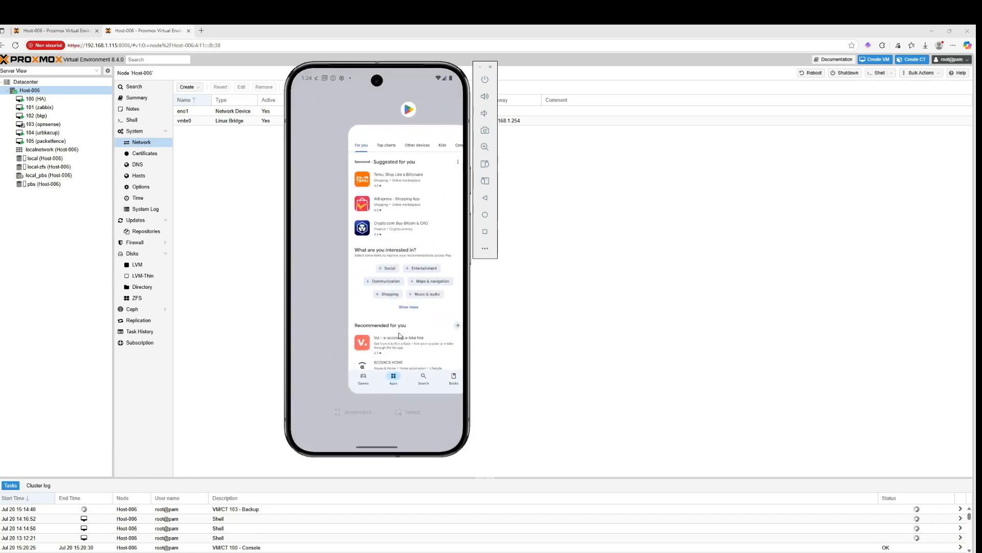
{"action": "left_click", "coordinate": [312, 255]}
{"action": "left_click_drag", "start_coordinate": [402, 374], "coordinate": [407, 276]}
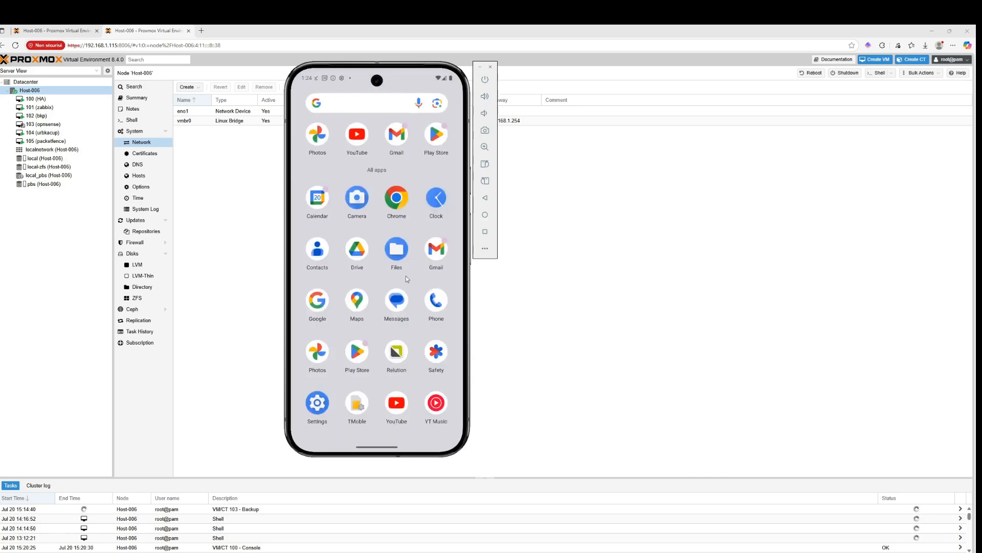
{"action": "left_click", "coordinate": [318, 402]}
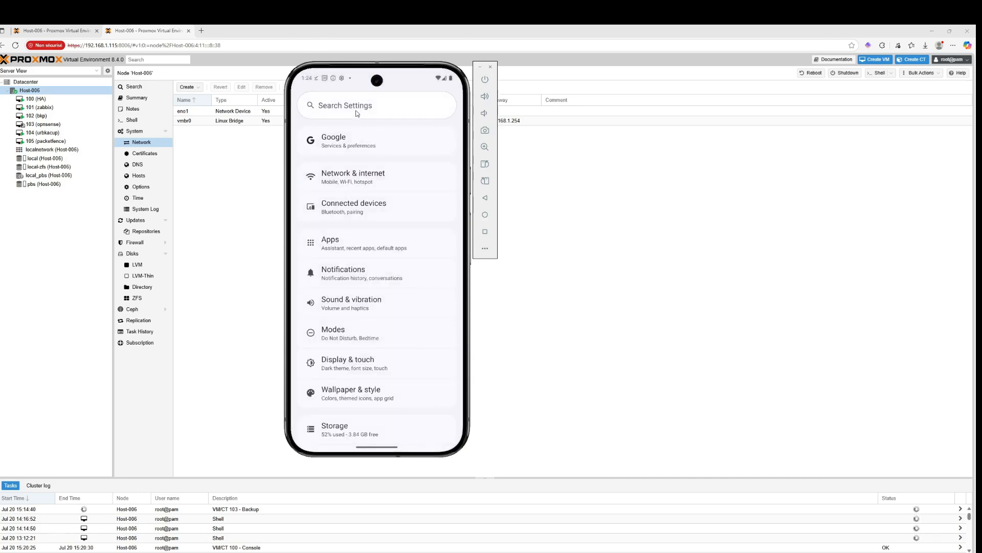
{"action": "left_click", "coordinate": [355, 109]}
{"action": "left_click", "coordinate": [356, 144]}
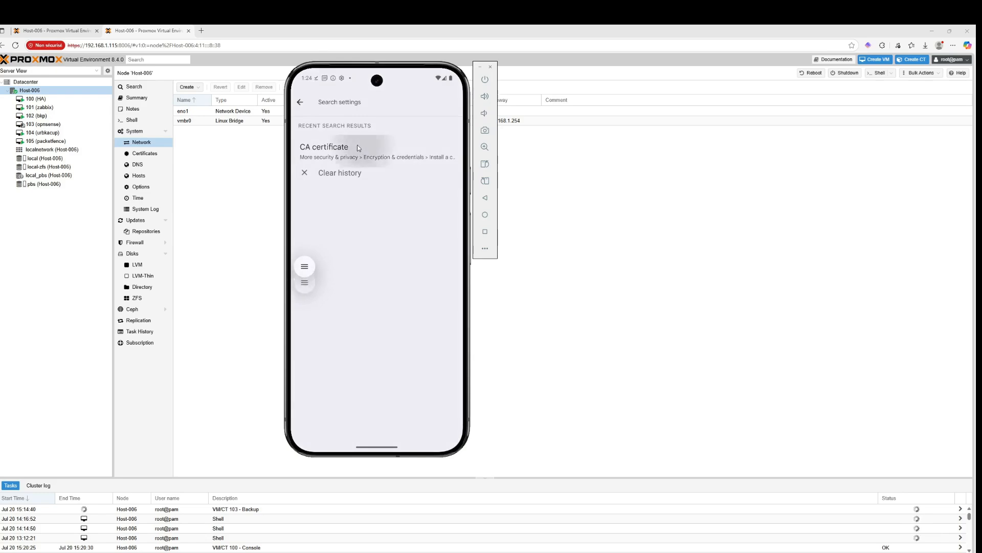
{"action": "left_click", "coordinate": [340, 134]}
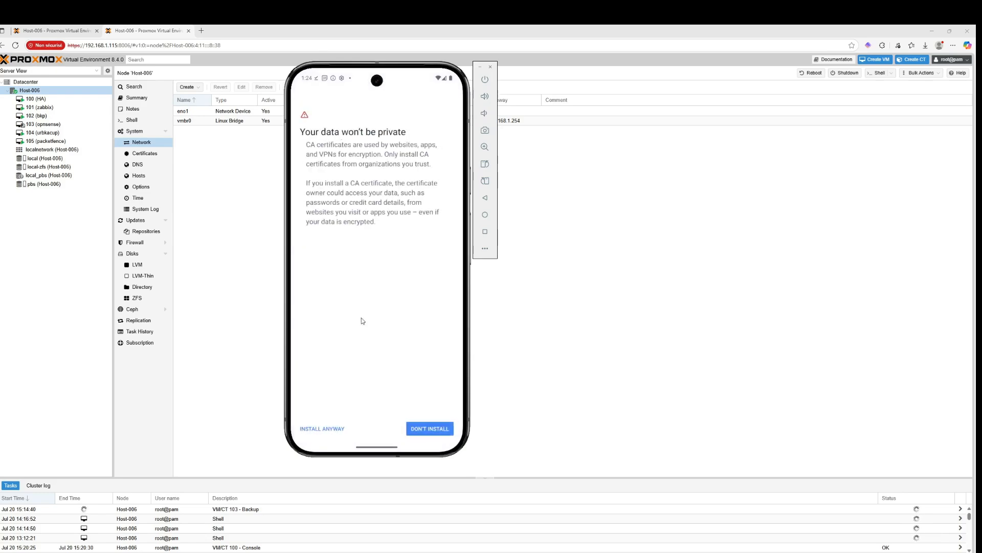
{"action": "left_click", "coordinate": [330, 429]}
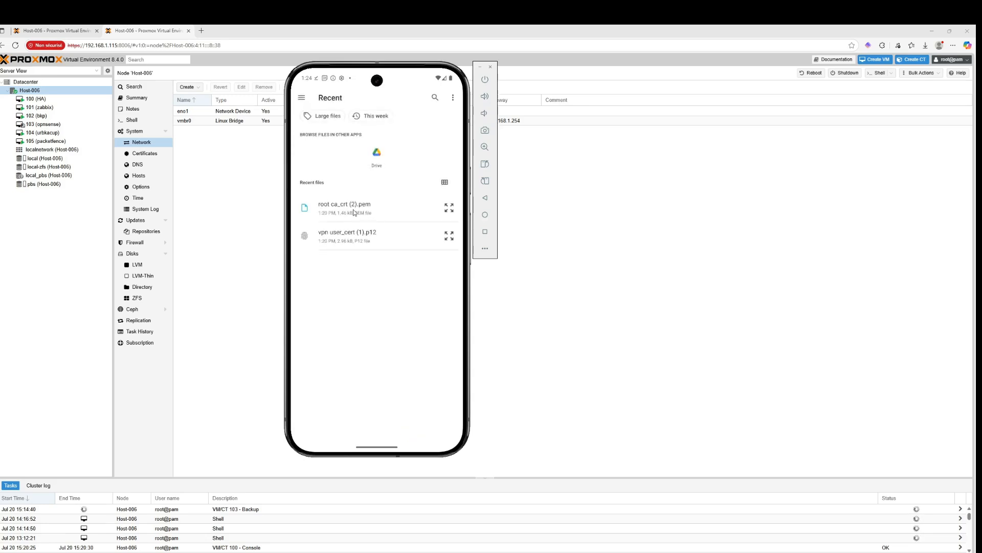
{"action": "left_click", "coordinate": [358, 208]}
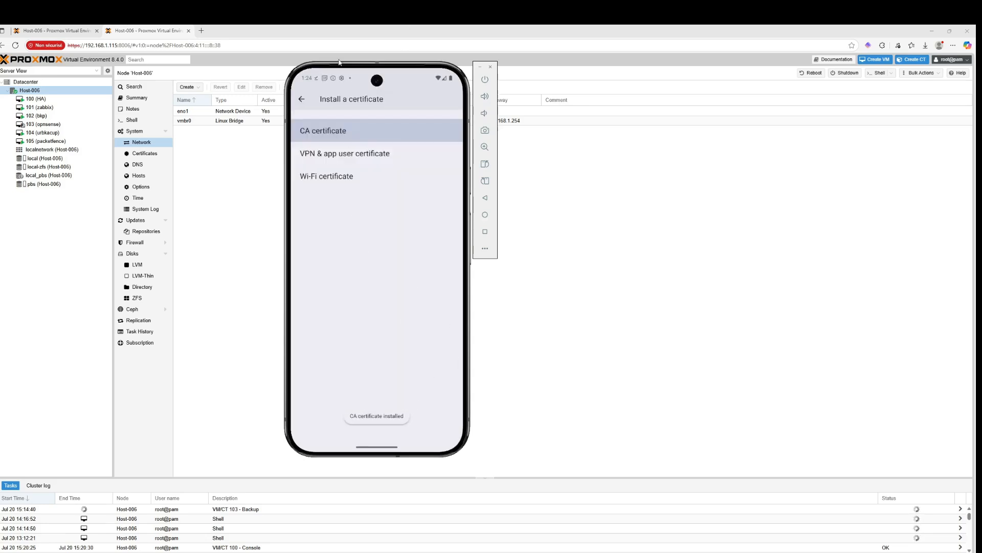
Leave the certificate settings and clear all recent apps
{"action": "left_click", "coordinate": [302, 99]}
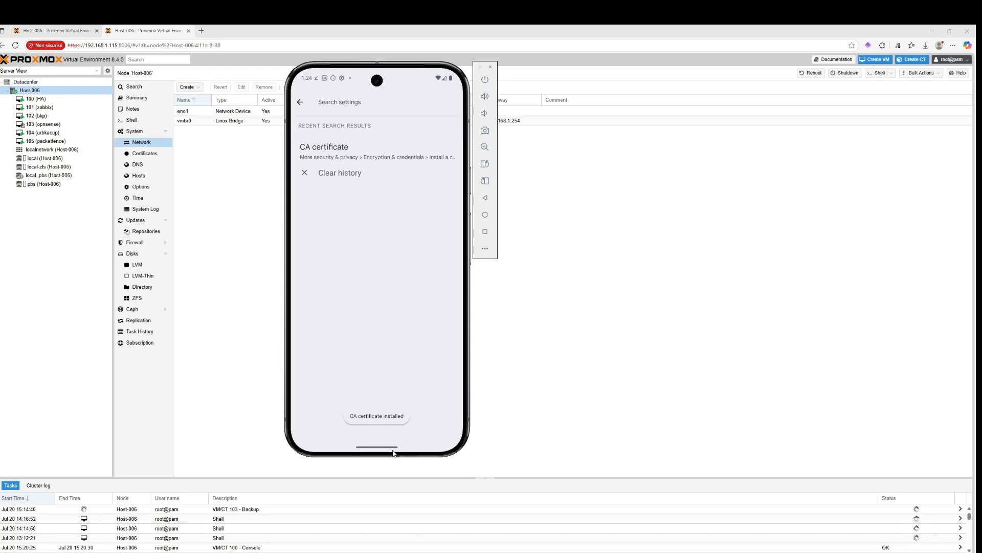
{"action": "left_click_drag", "start_coordinate": [393, 452], "coordinate": [439, 279]}
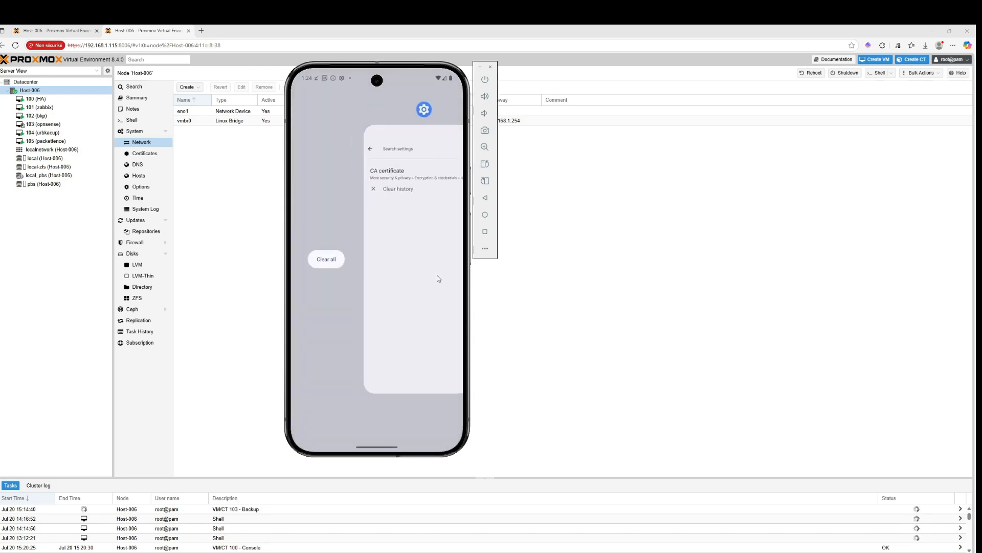
{"action": "left_click", "coordinate": [333, 255]}
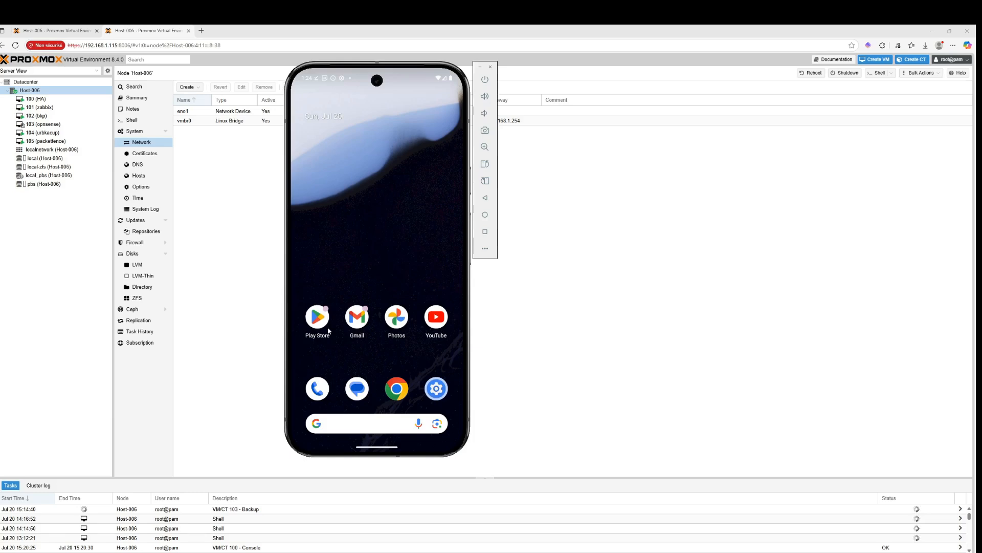
Search the Play Store for openvpn for android
{"action": "left_click", "coordinate": [328, 330]}
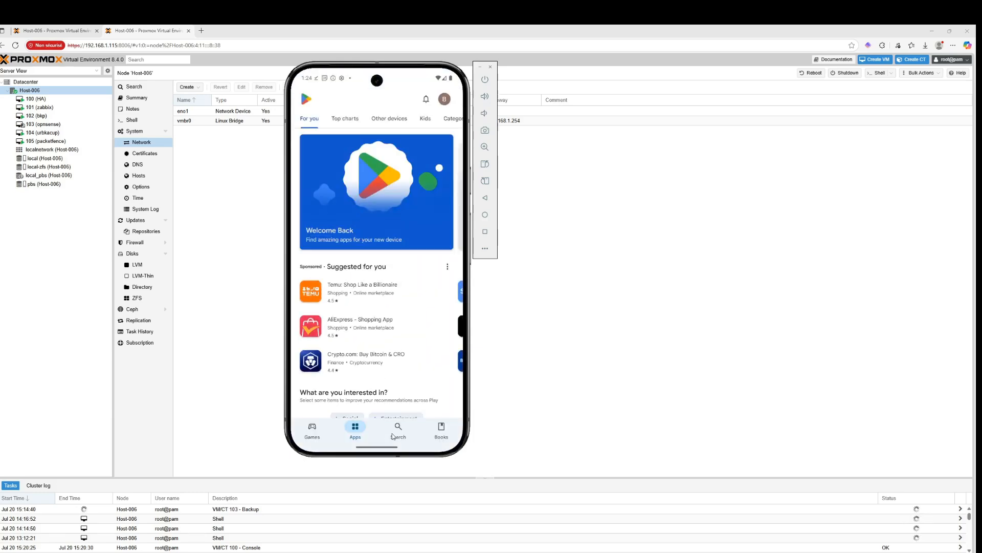
{"action": "left_click", "coordinate": [394, 434]}
{"action": "left_click", "coordinate": [351, 107]}
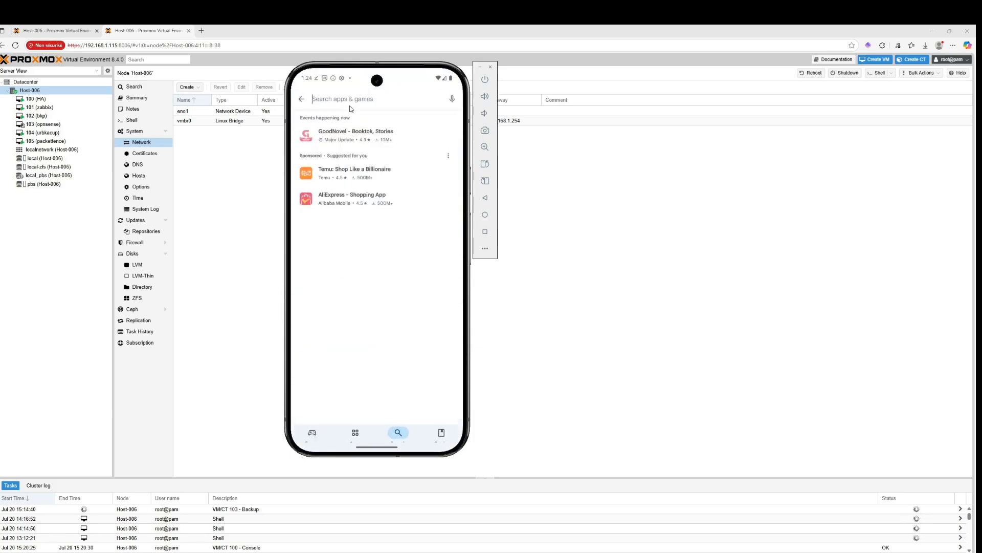
{"action": "type", "text": "ope"}
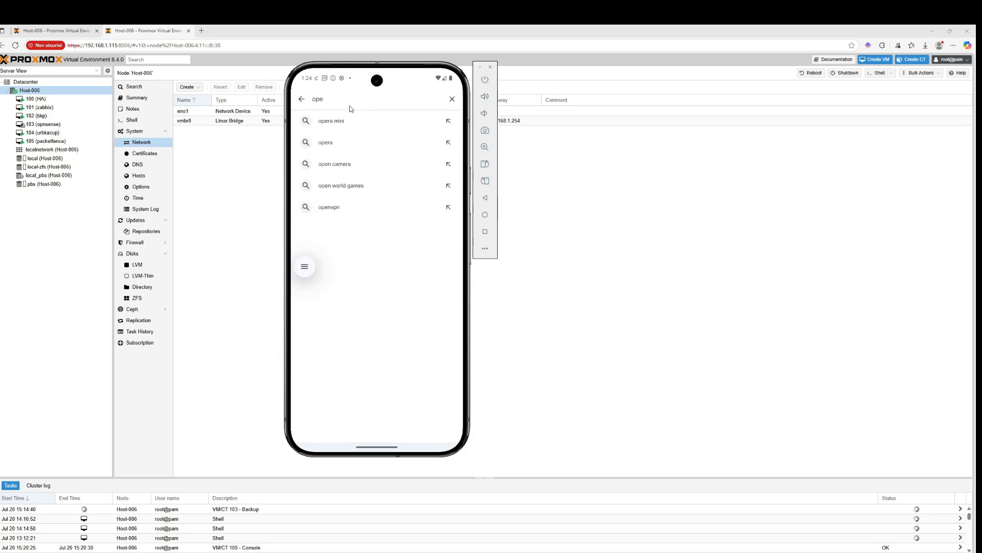
{"action": "type", "text": "nvpn for"}
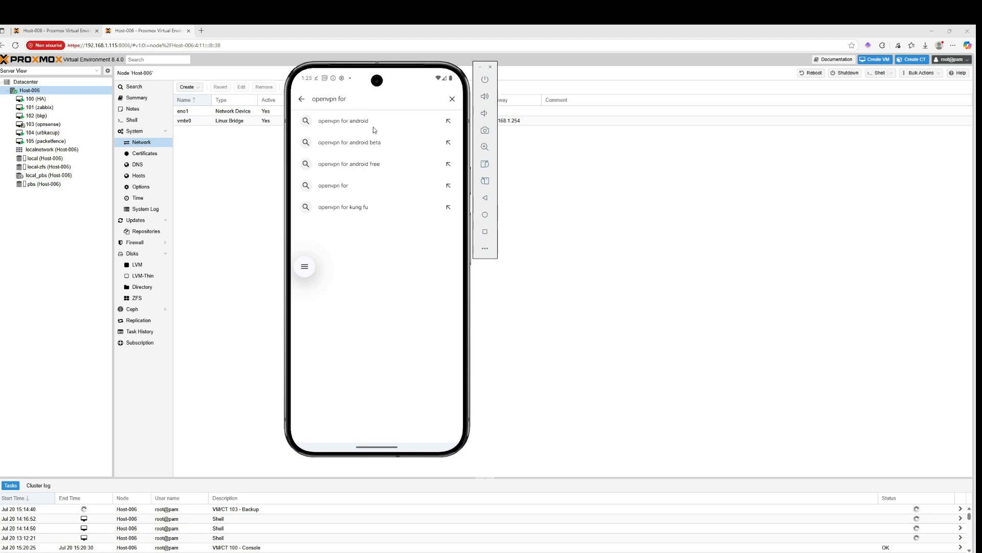
{"action": "left_click", "coordinate": [373, 130]}
{"action": "left_click", "coordinate": [430, 229]}
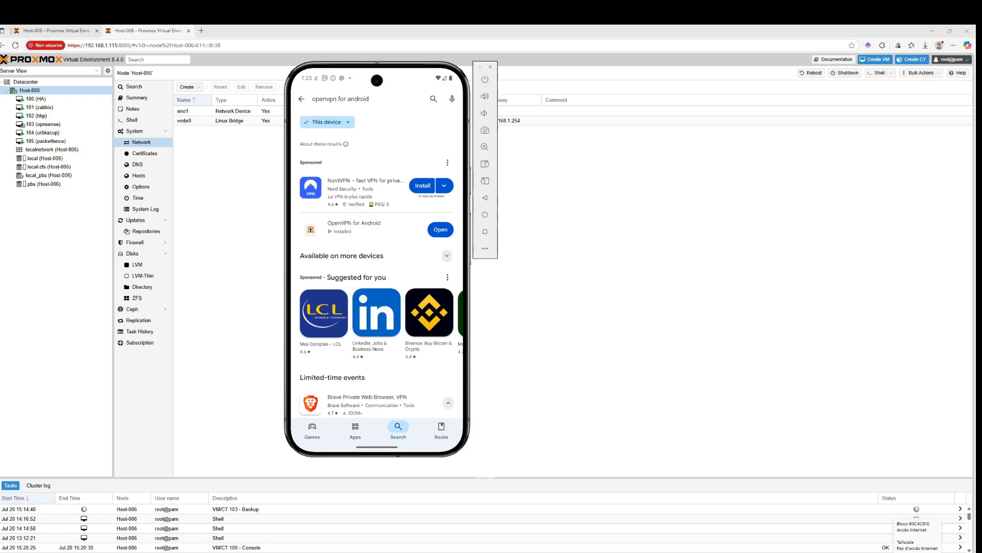
Switch the computer's Wi-Fi connection to the Redmi Note 13 network
{"action": "left_click", "coordinate": [917, 552]}
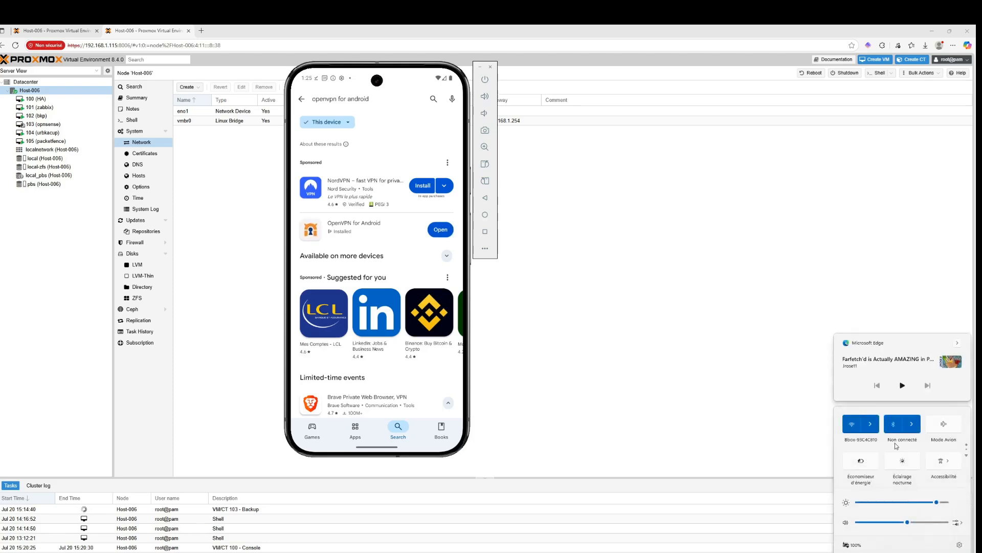
{"action": "left_click", "coordinate": [869, 425]}
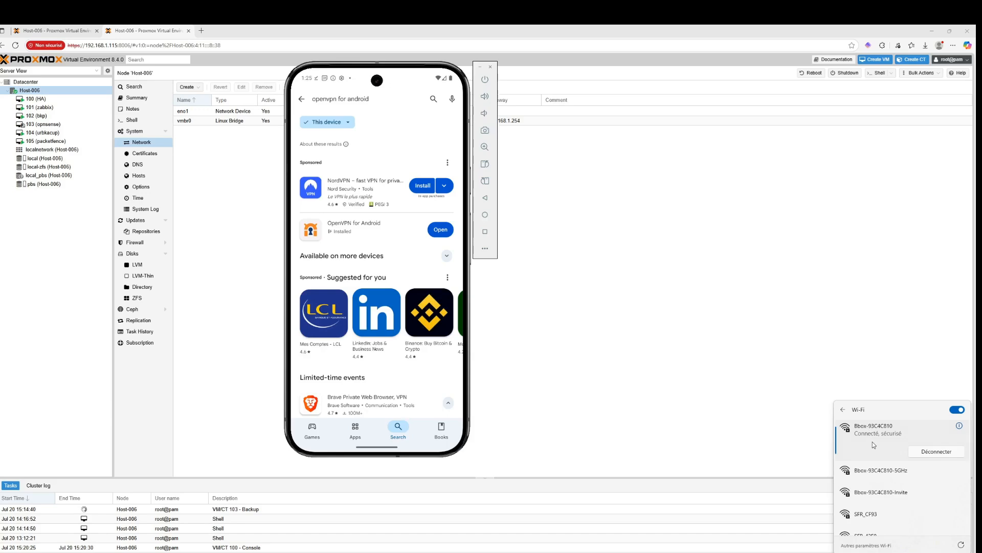
{"action": "left_click", "coordinate": [844, 410]}
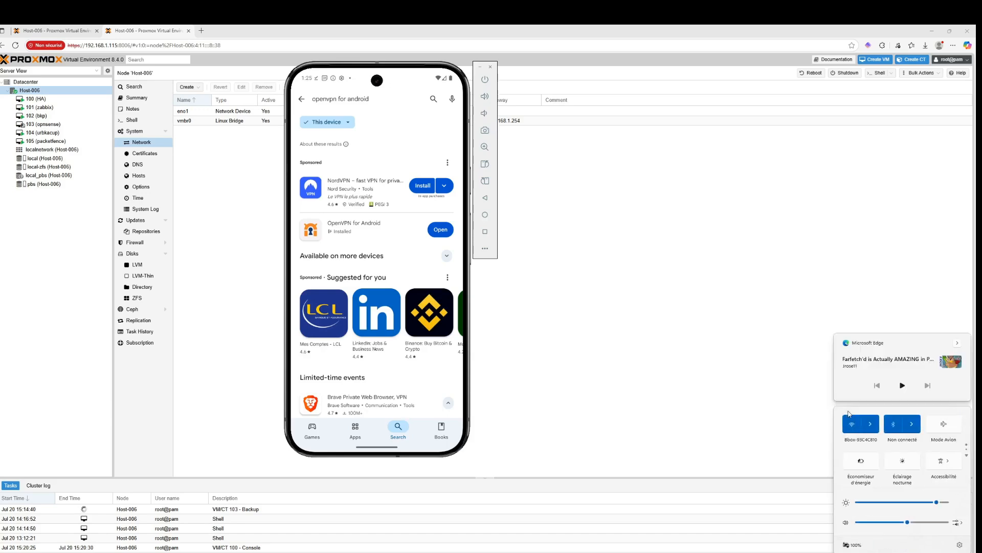
{"action": "left_click", "coordinate": [870, 429]}
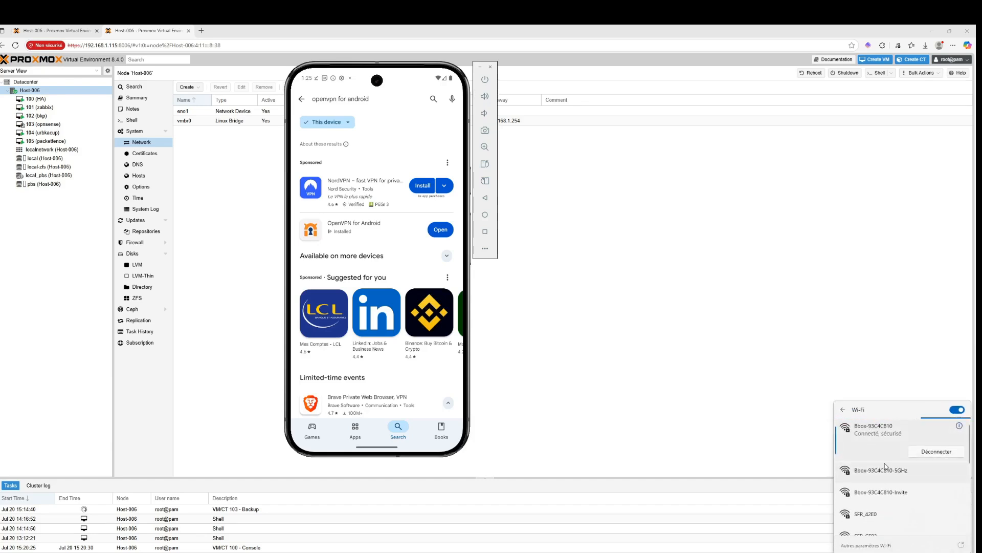
{"action": "left_click", "coordinate": [898, 471]}
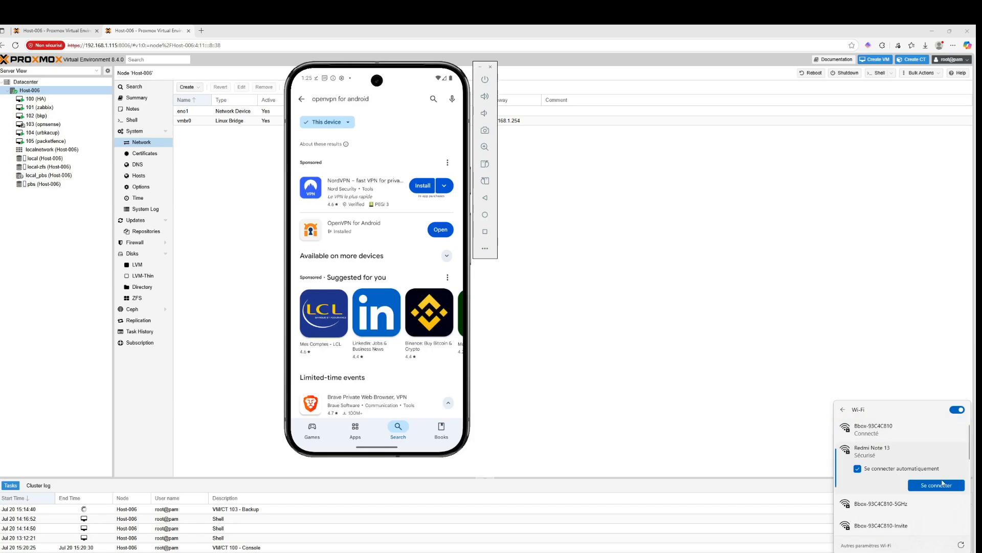
{"action": "left_click", "coordinate": [936, 485]}
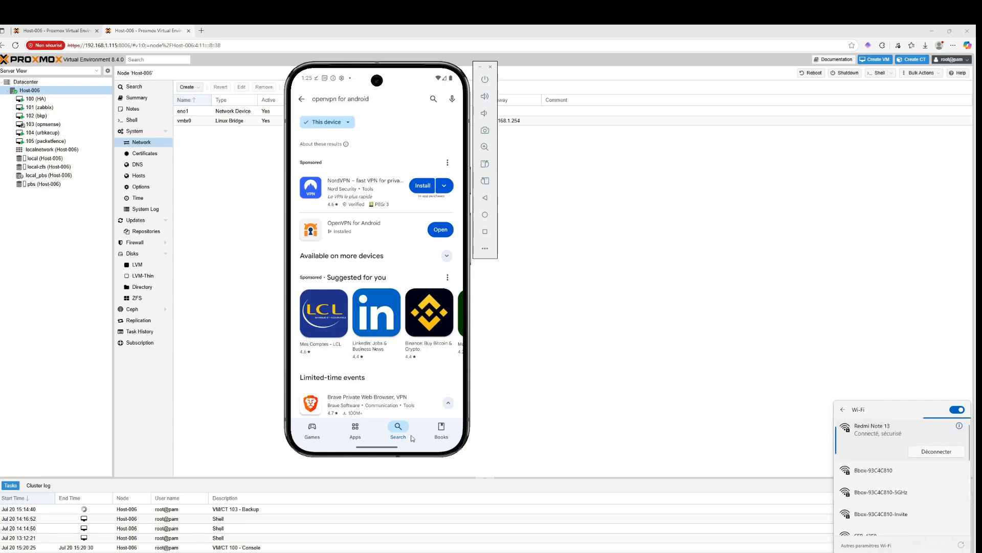
Open OpenVPN for Android and allow it to send notifications
{"action": "left_click", "coordinate": [444, 230]}
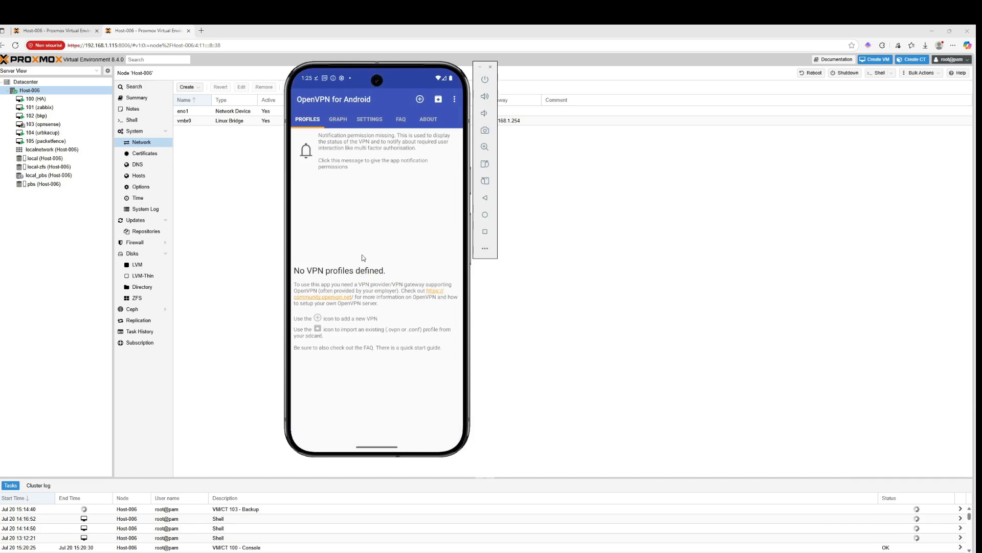
{"action": "left_click", "coordinate": [351, 165]}
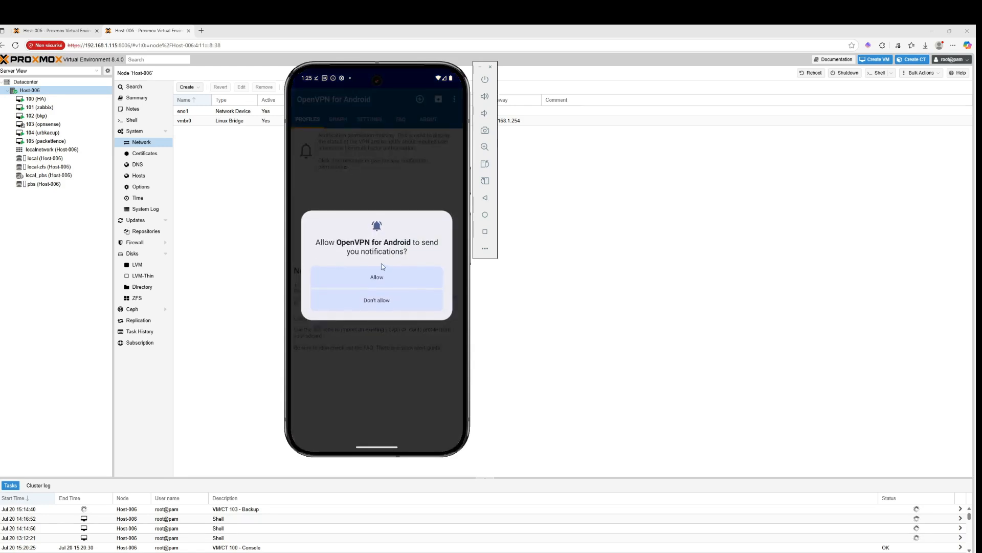
{"action": "left_click", "coordinate": [388, 280]}
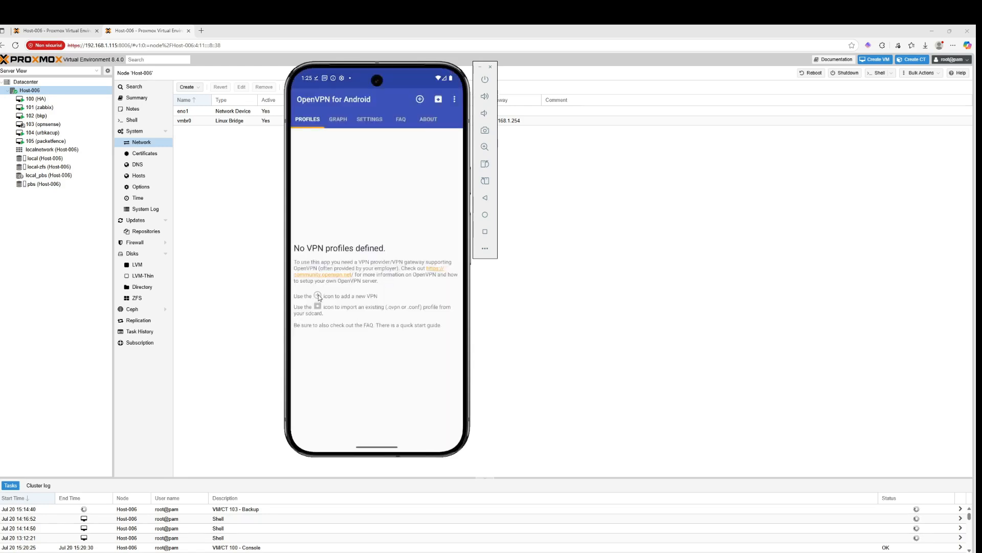
Try to import the server_open_vpn_vpn_user zip from Downloads as a new VPN profile in OpenVPN for Android
{"action": "left_click", "coordinate": [418, 100]}
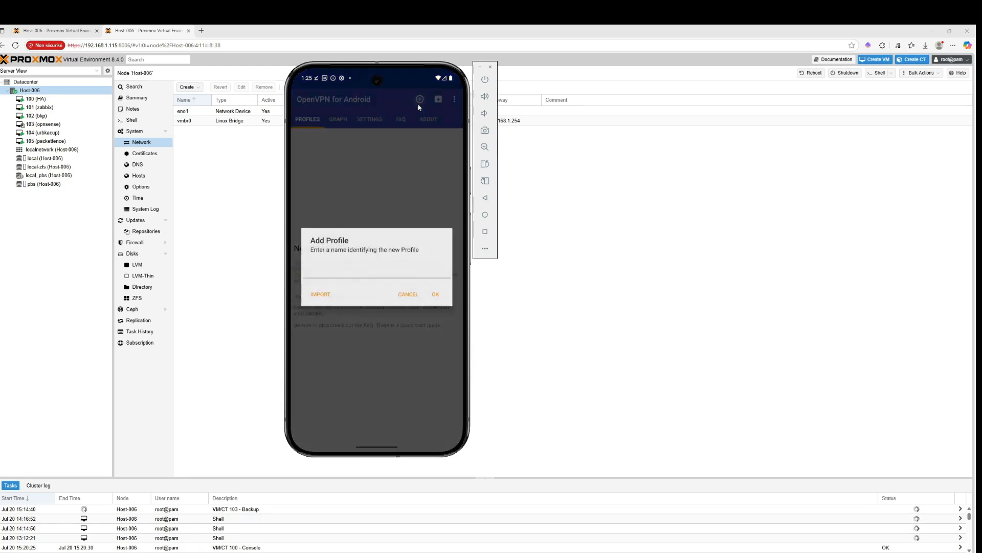
{"action": "left_click", "coordinate": [366, 274]}
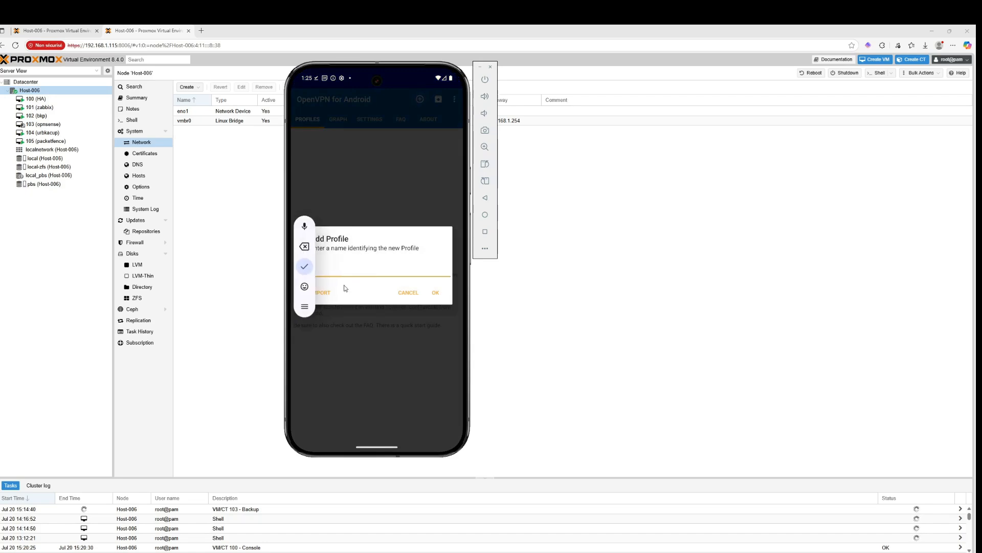
{"action": "left_click", "coordinate": [332, 293]}
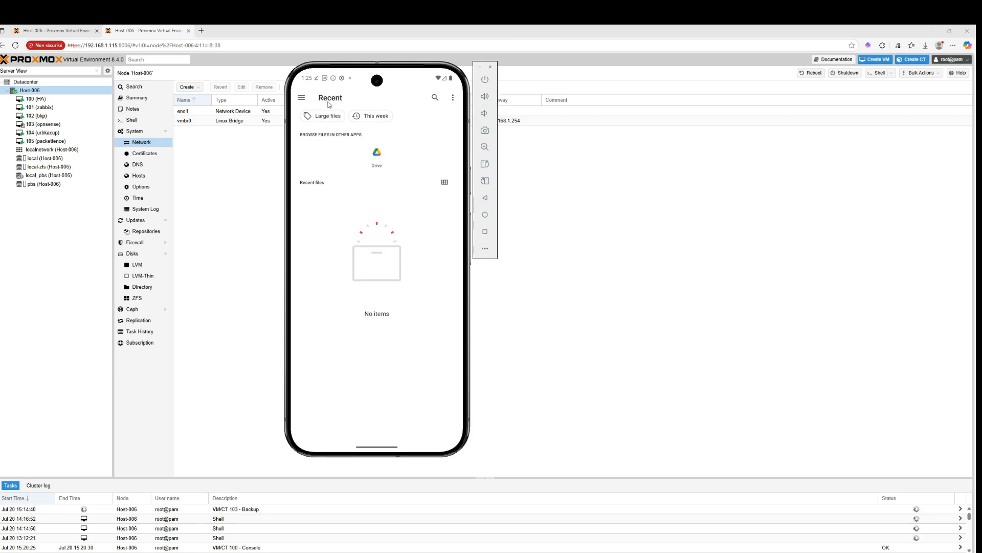
{"action": "left_click", "coordinate": [302, 99]}
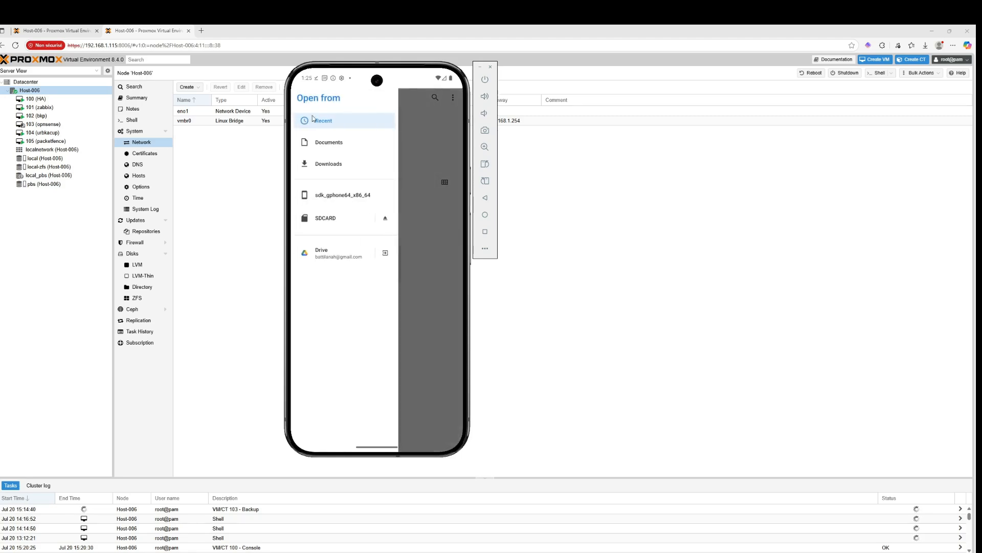
{"action": "left_click", "coordinate": [327, 165]}
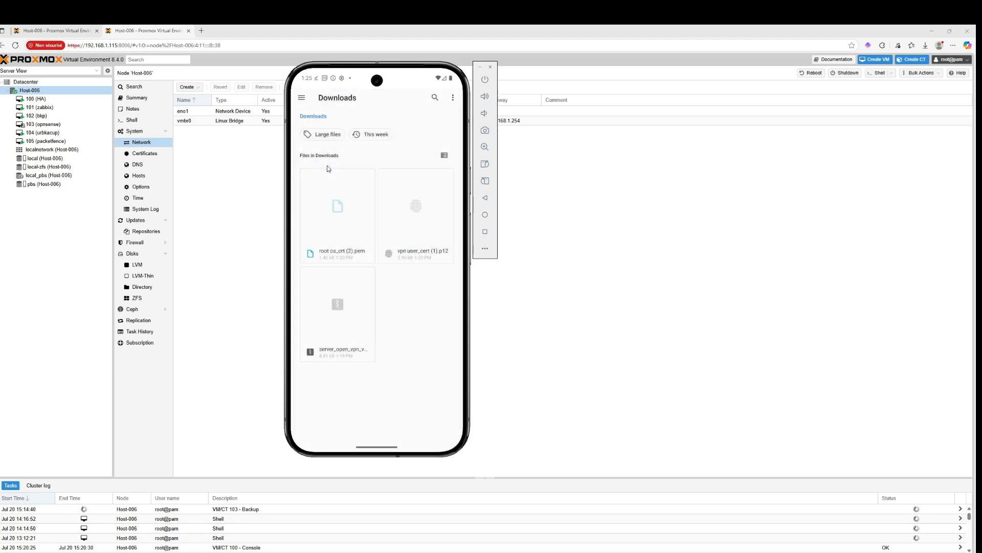
{"action": "left_click", "coordinate": [344, 313]}
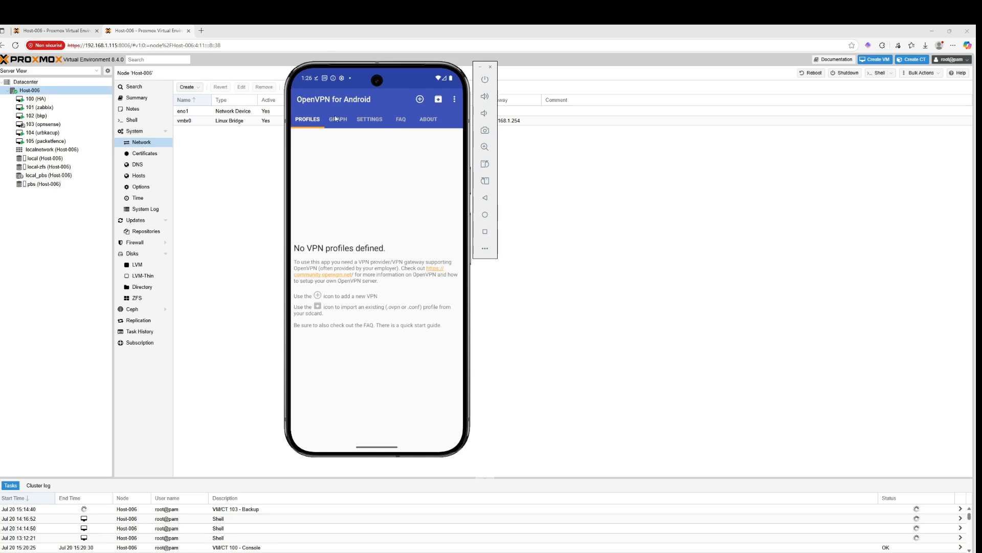
{"action": "left_click", "coordinate": [420, 100]}
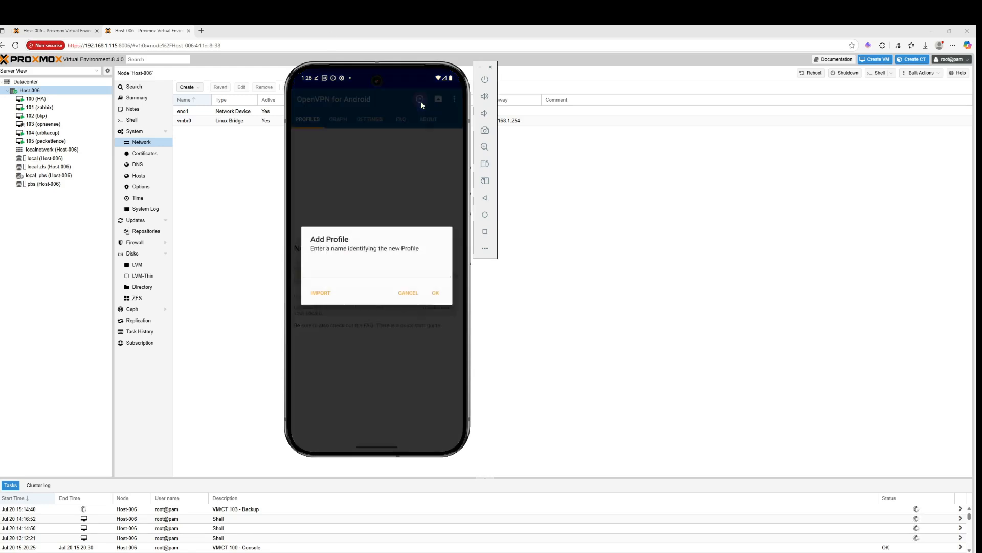
{"action": "left_click", "coordinate": [321, 293]}
{"action": "left_click", "coordinate": [301, 98]}
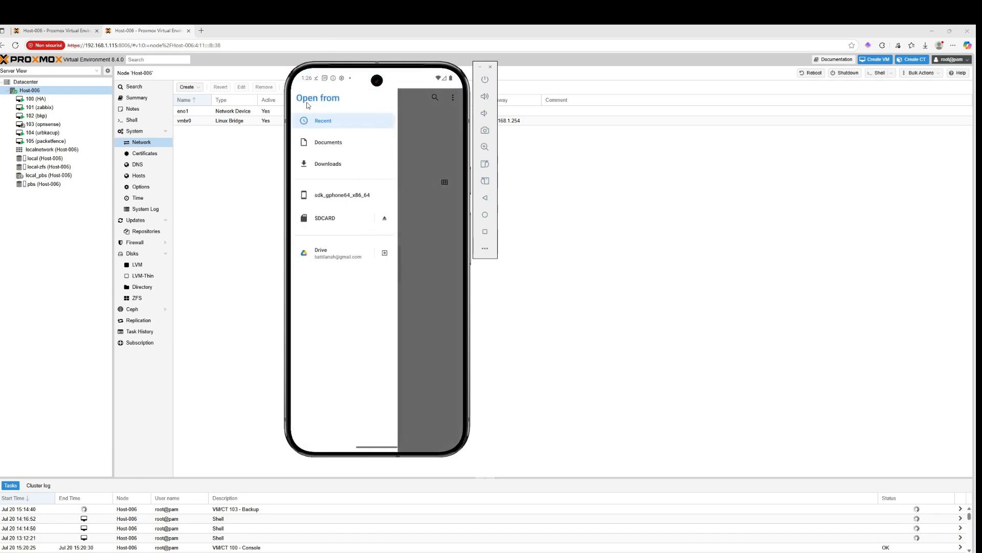
{"action": "left_click", "coordinate": [333, 144]}
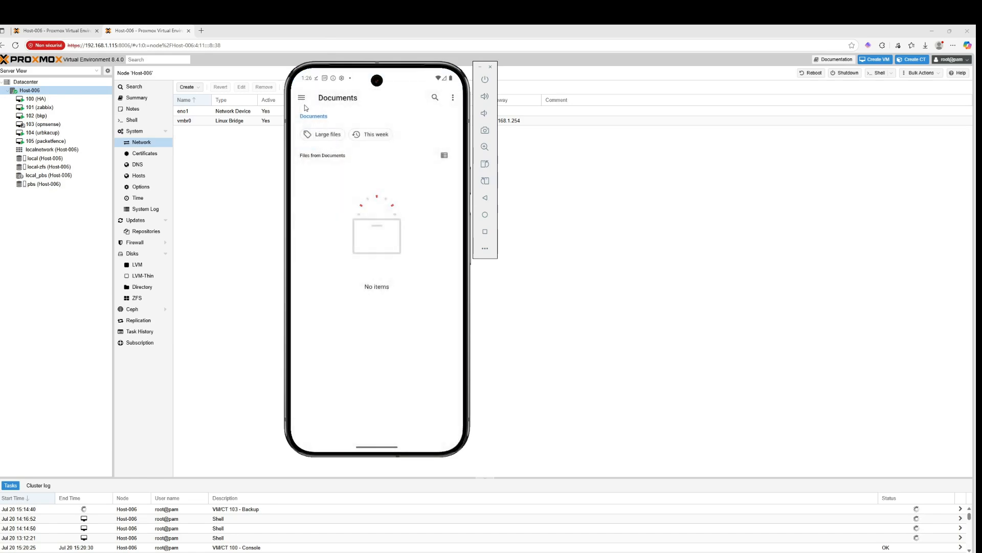
{"action": "left_click", "coordinate": [301, 97]}
{"action": "left_click", "coordinate": [321, 162]}
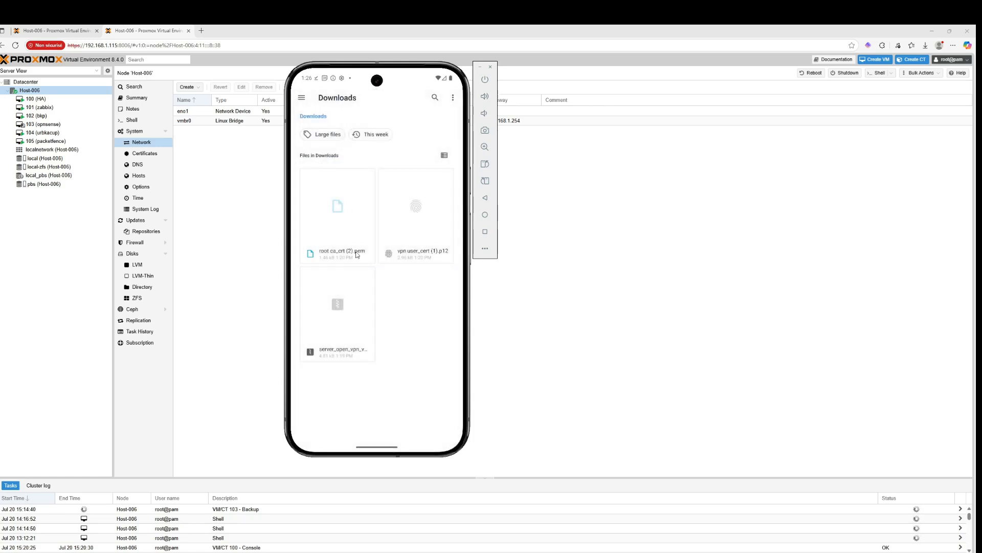
{"action": "left_click", "coordinate": [351, 328]}
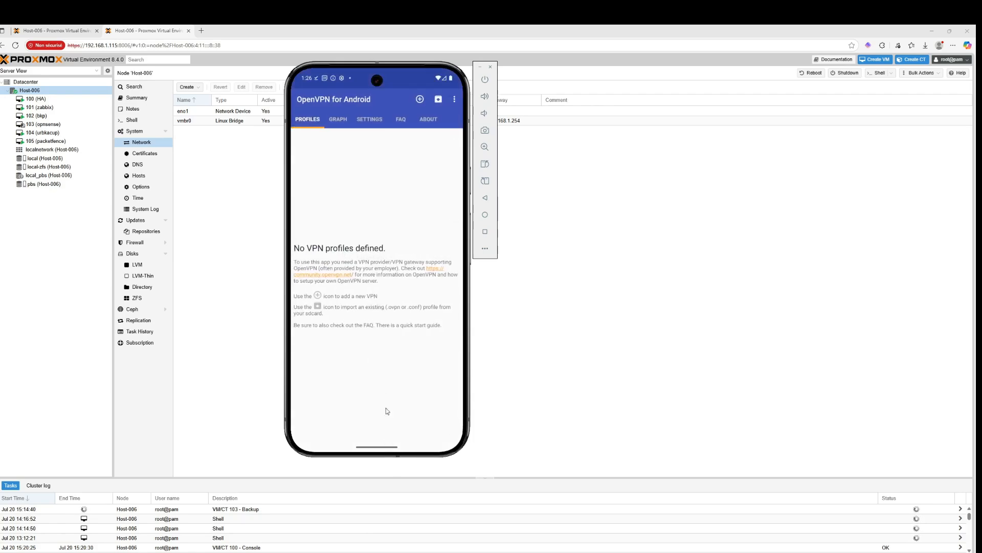
Clear all recent apps and open the app drawer
{"action": "left_click_drag", "start_coordinate": [386, 409], "coordinate": [435, 281]}
{"action": "left_click", "coordinate": [321, 267]}
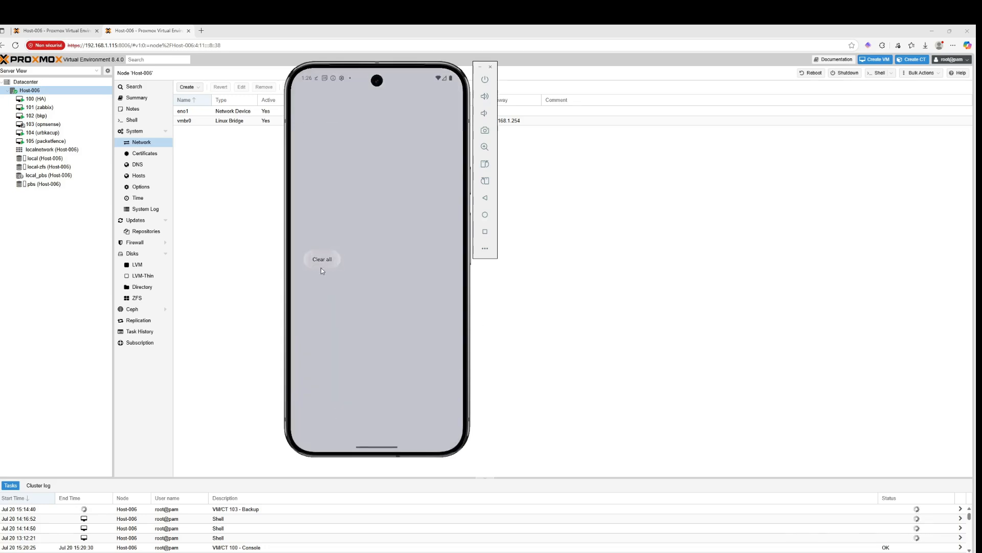
{"action": "left_click_drag", "start_coordinate": [378, 302], "coordinate": [410, 196]}
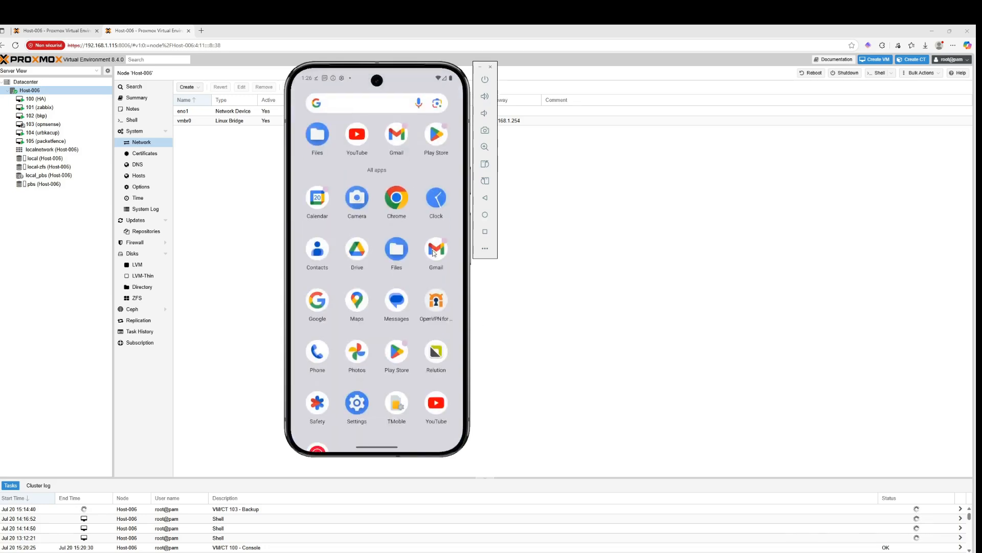
Open the server_open_vpn_vpn_user zip in Files and try to open a file inside its folder
{"action": "left_click", "coordinate": [397, 254]}
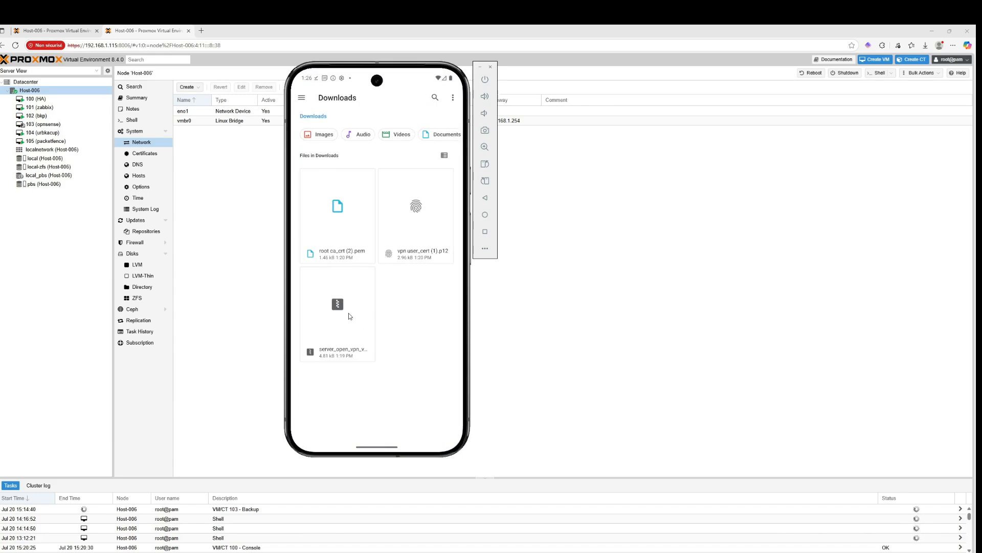
{"action": "left_click", "coordinate": [348, 312]}
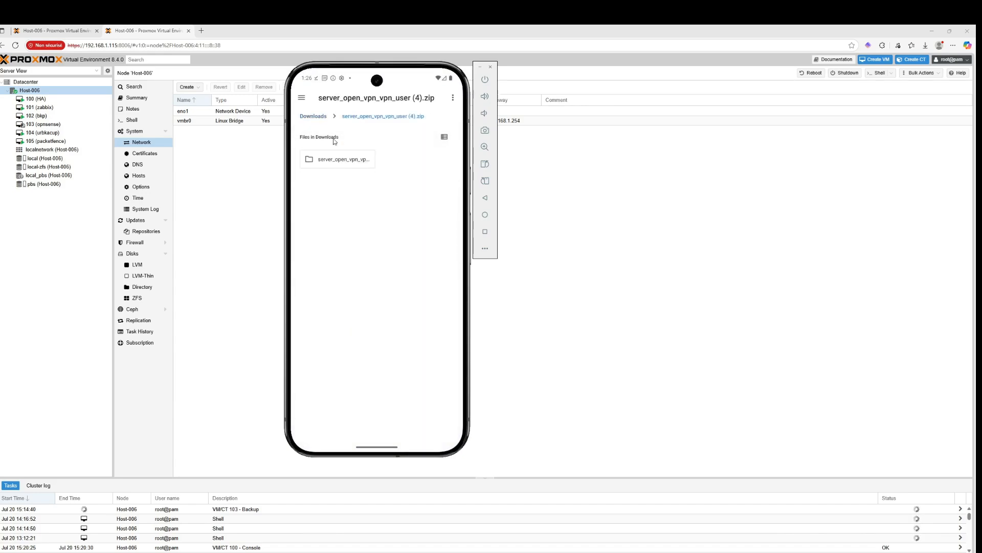
{"action": "left_click", "coordinate": [336, 165]}
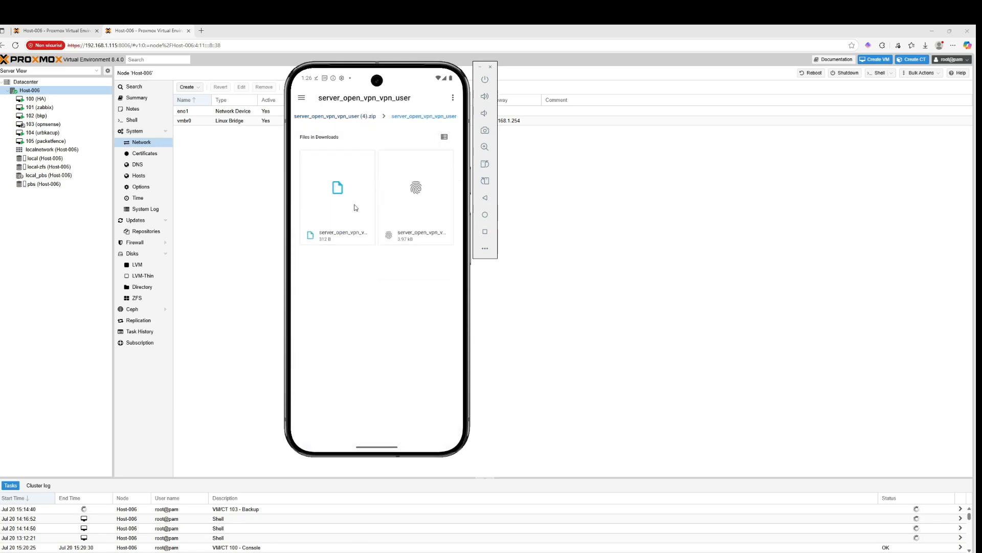
{"action": "left_click", "coordinate": [351, 203]}
{"action": "key", "text": "Escape"}
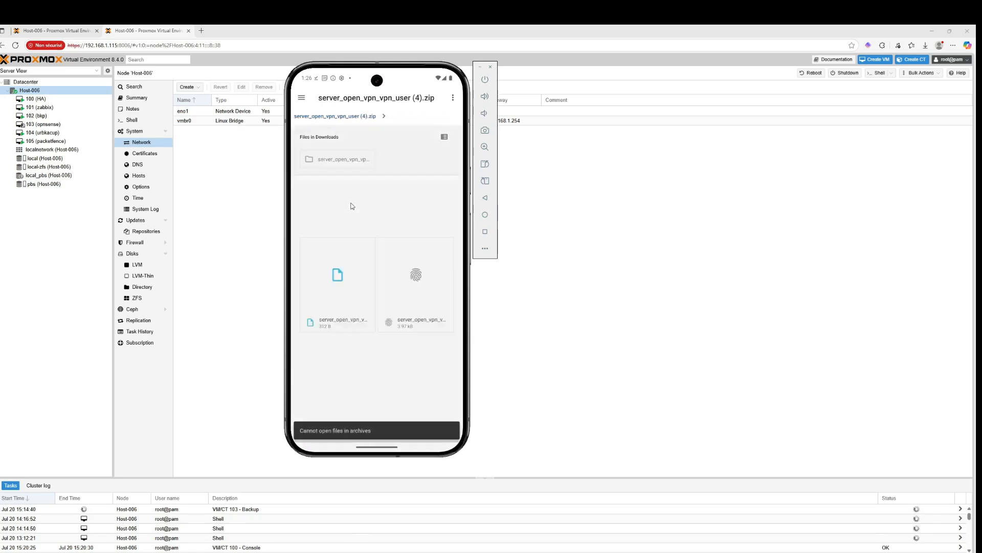
Explore the archive folder's contents, selection and overflow menu options in Files
{"action": "left_click", "coordinate": [320, 161]}
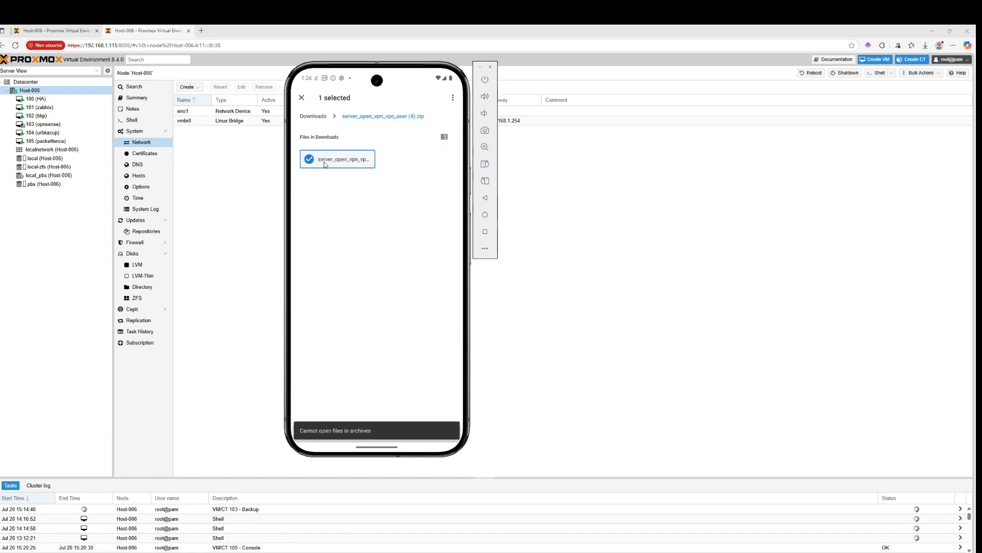
{"action": "left_click", "coordinate": [324, 163]}
{"action": "left_click", "coordinate": [337, 162]}
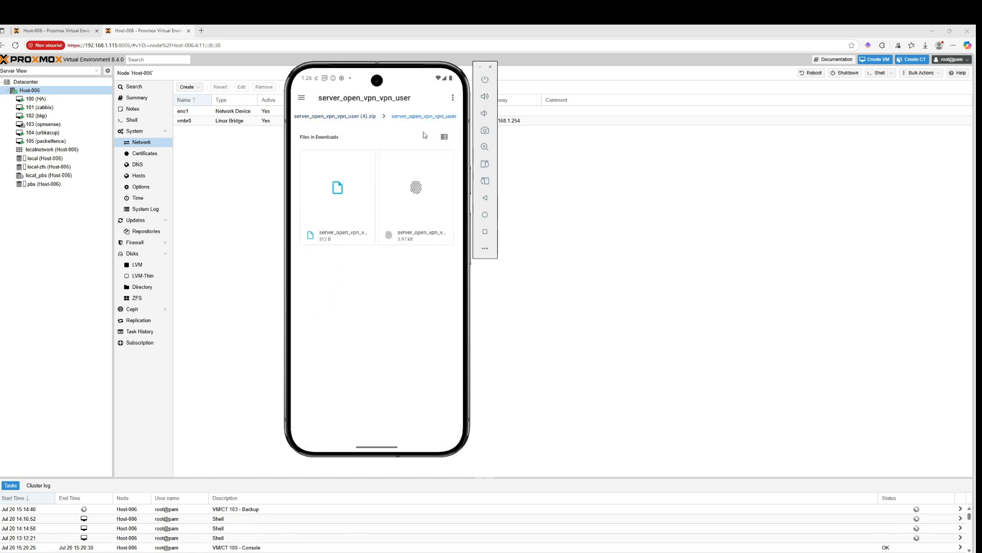
{"action": "left_click", "coordinate": [452, 98]}
{"action": "left_click", "coordinate": [452, 98]}
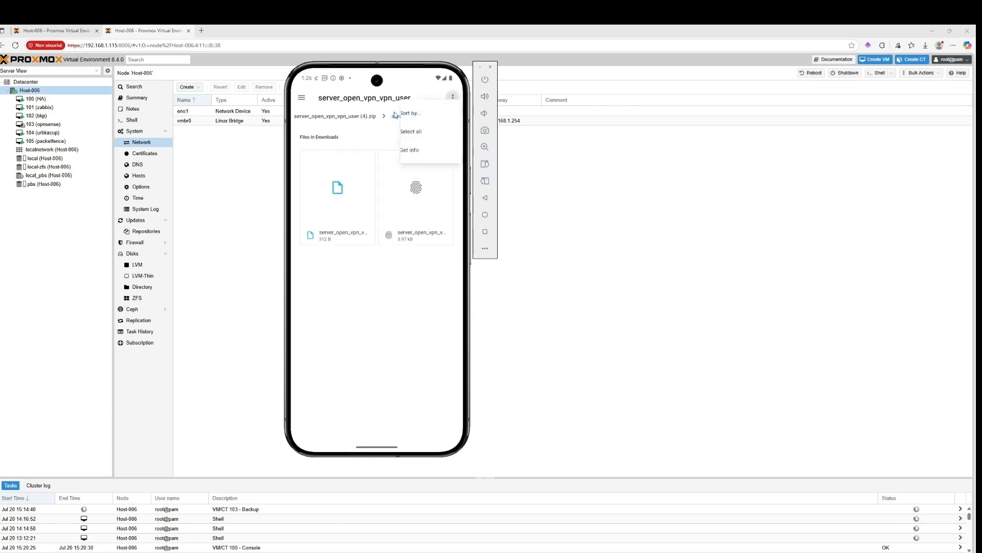
{"action": "left_click", "coordinate": [368, 117]}
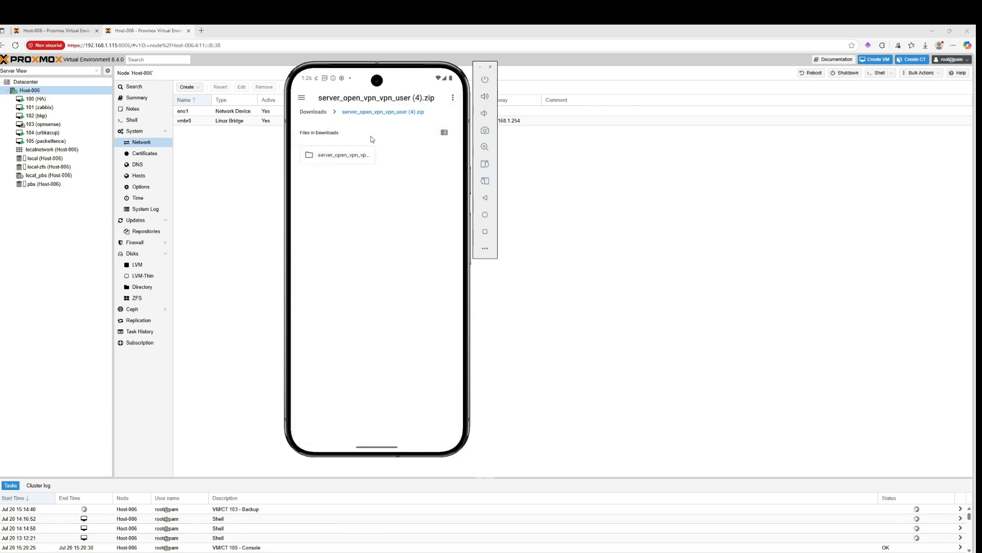
{"action": "left_click", "coordinate": [319, 115]}
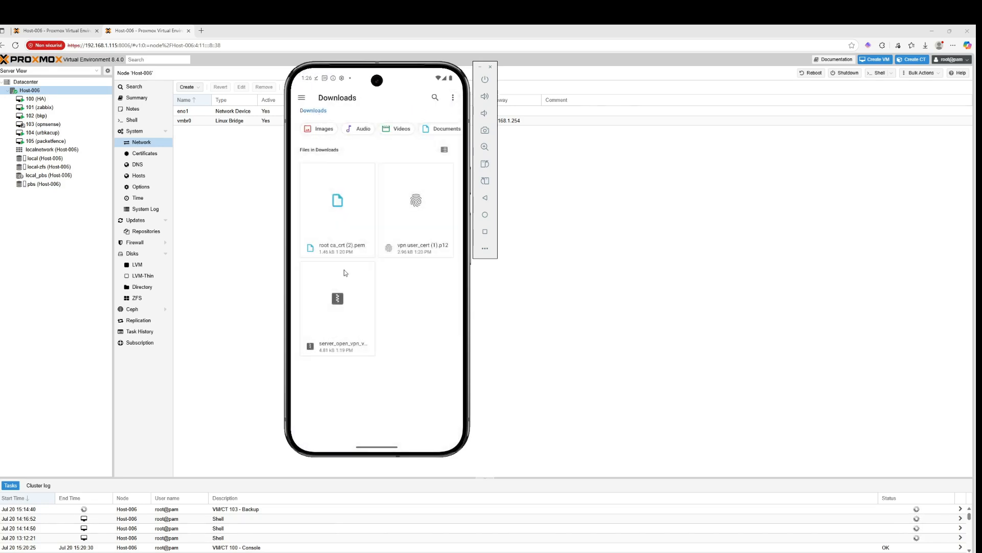
{"action": "left_click", "coordinate": [352, 316]}
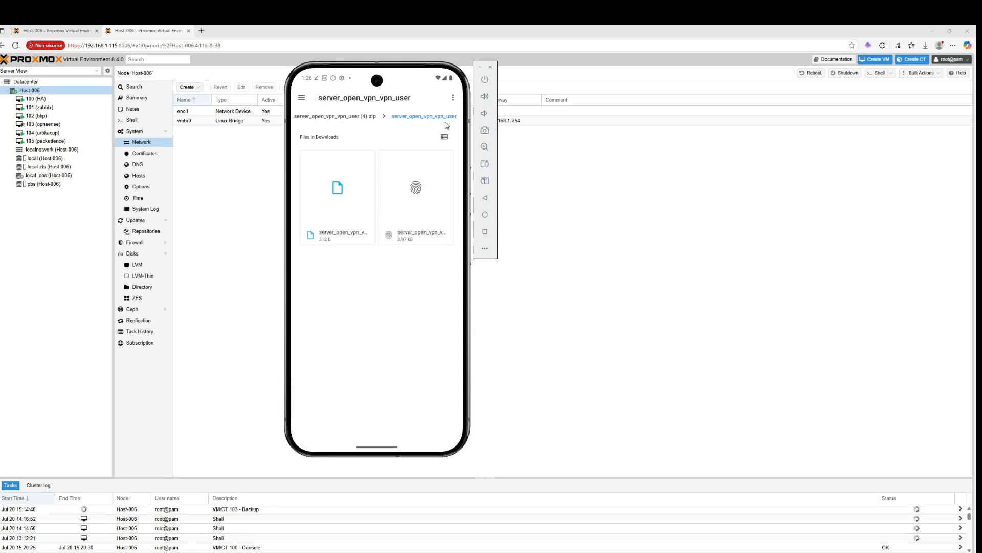
{"action": "left_click", "coordinate": [453, 98]}
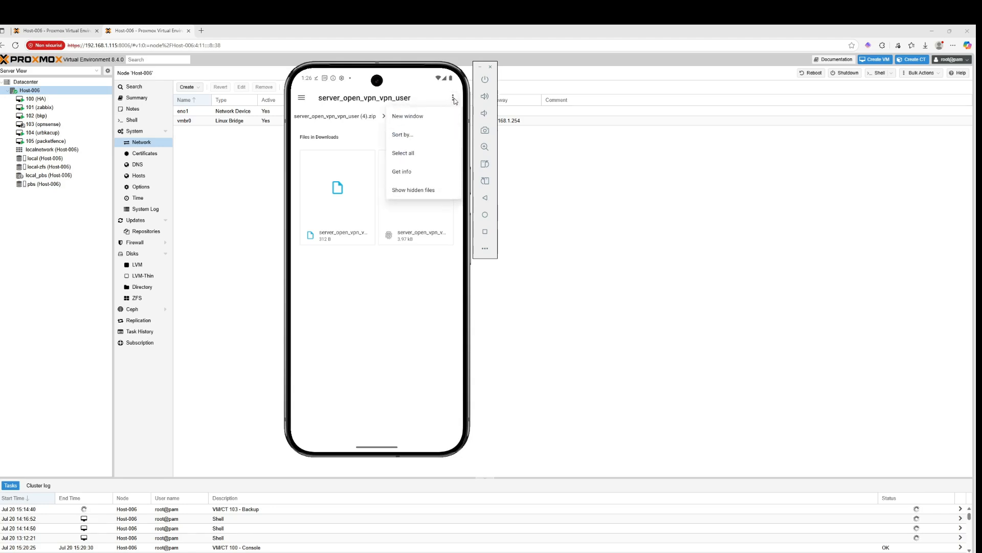
{"action": "left_click", "coordinate": [379, 263]}
{"action": "left_click", "coordinate": [428, 204]}
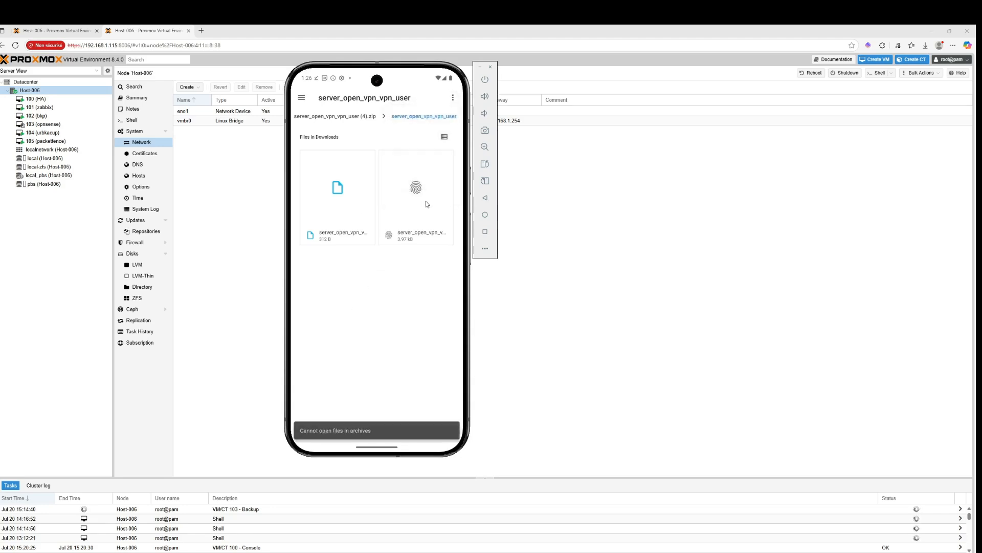
{"action": "key", "text": "Escape"}
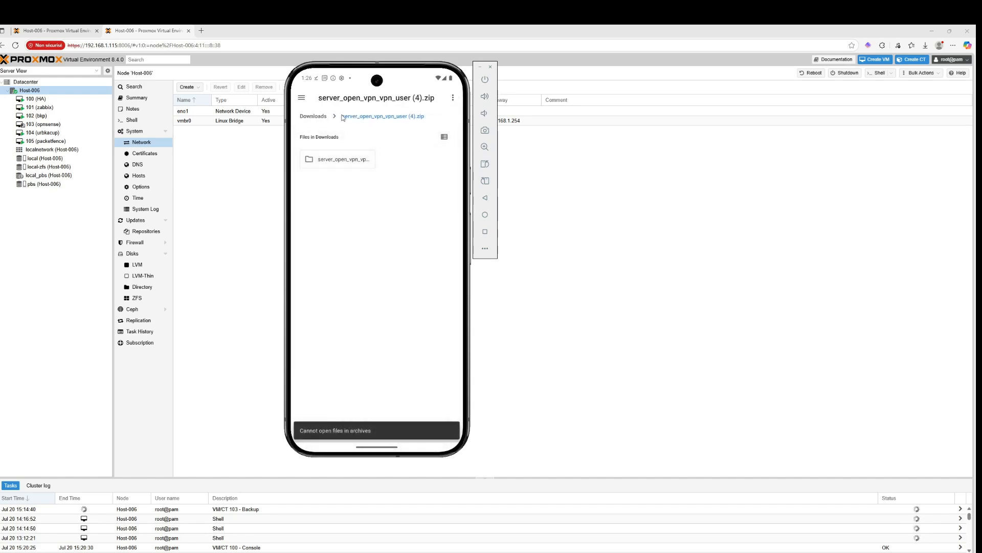
{"action": "key", "text": "Escape"}
{"action": "left_click", "coordinate": [336, 306]}
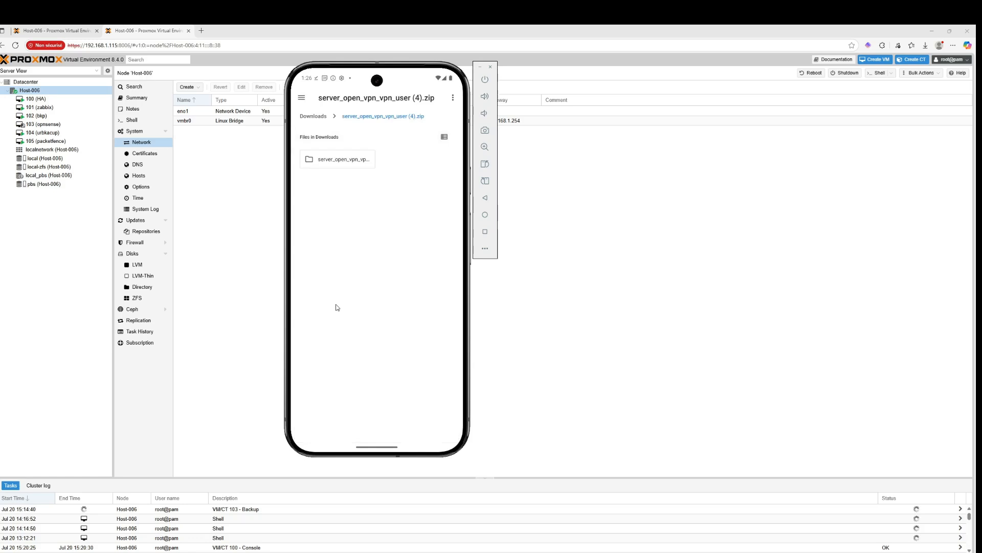
{"action": "left_click", "coordinate": [324, 117]}
{"action": "key", "text": "Escape"}
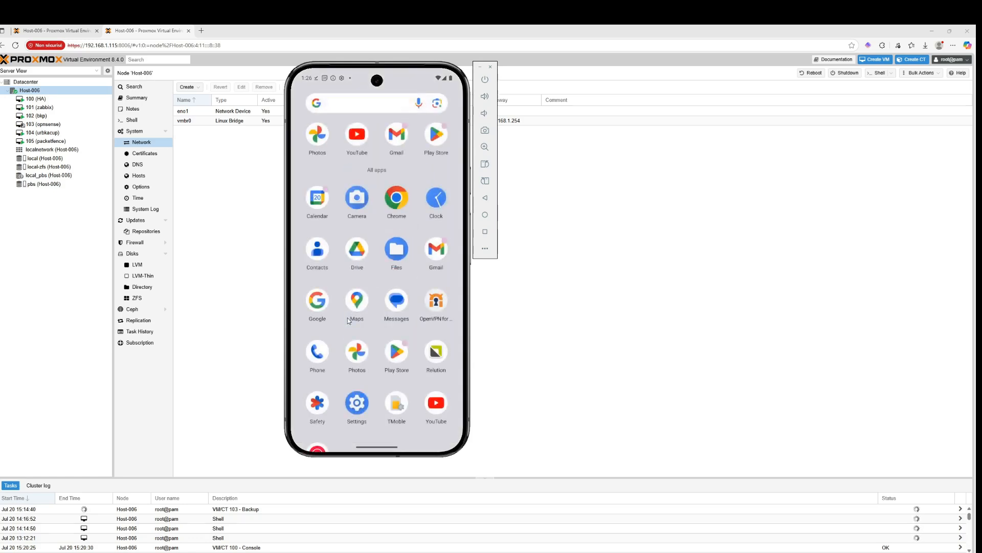
Open the server_open_vpn_vpn_user zip in Files and extract both files from its folder into Downloads
{"action": "left_click", "coordinate": [397, 250]}
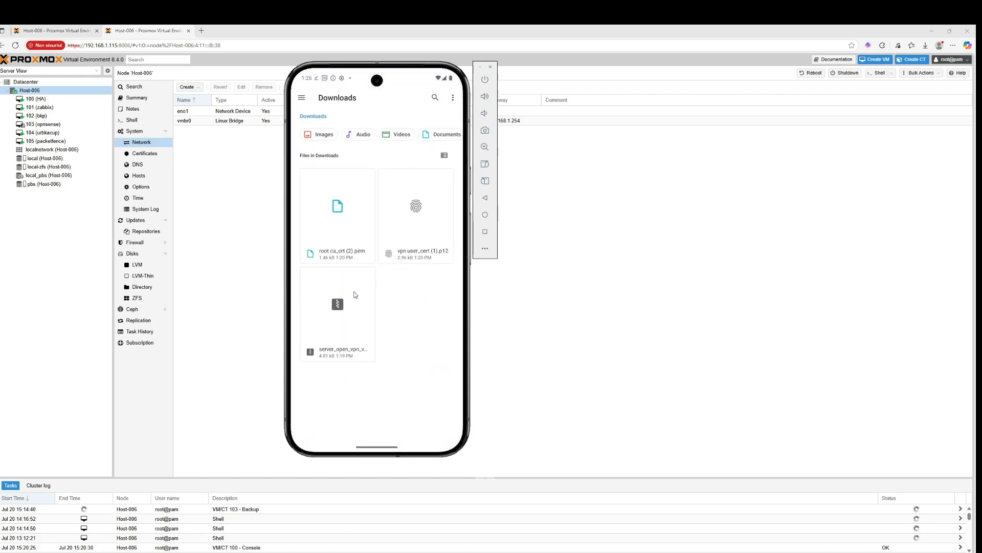
{"action": "left_click", "coordinate": [348, 305]}
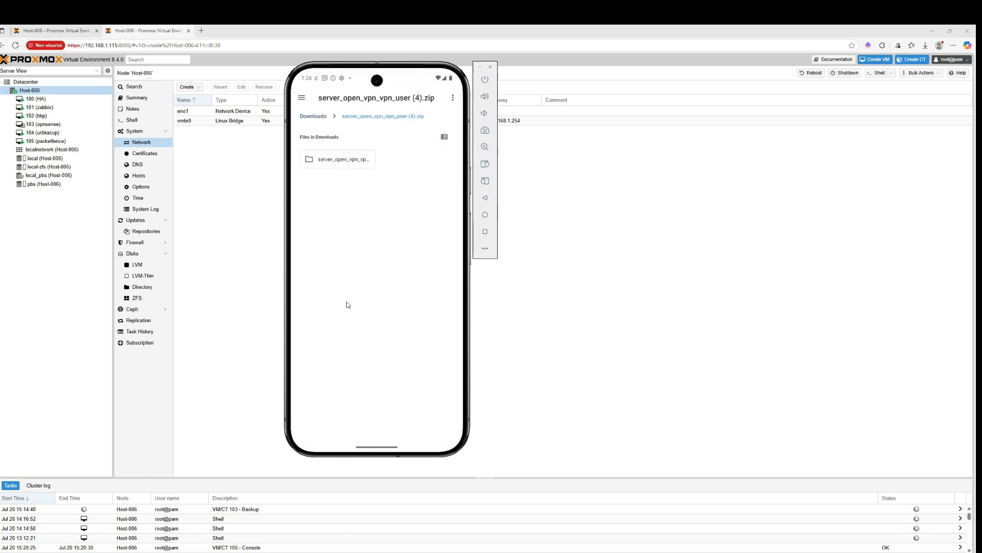
{"action": "left_click", "coordinate": [351, 161]}
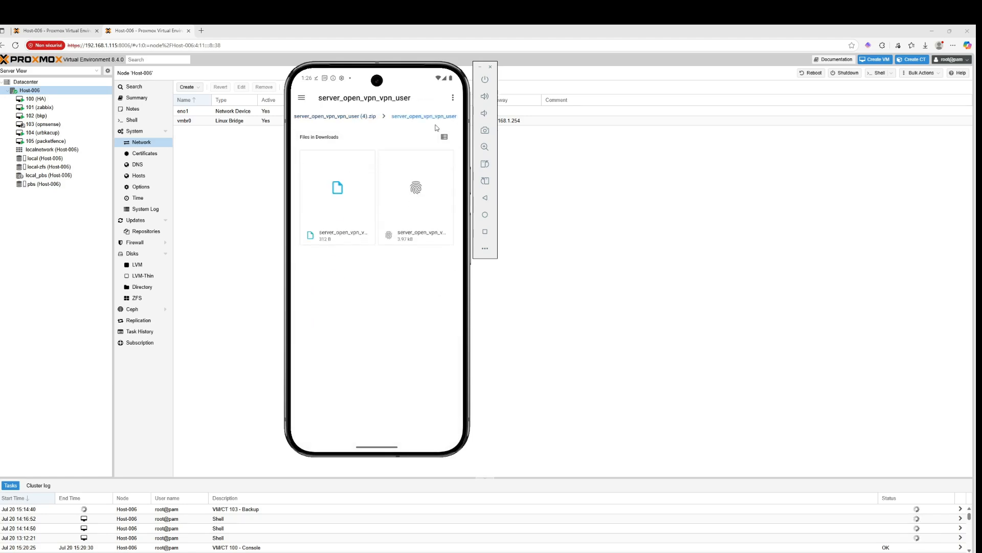
{"action": "left_click", "coordinate": [301, 101]}
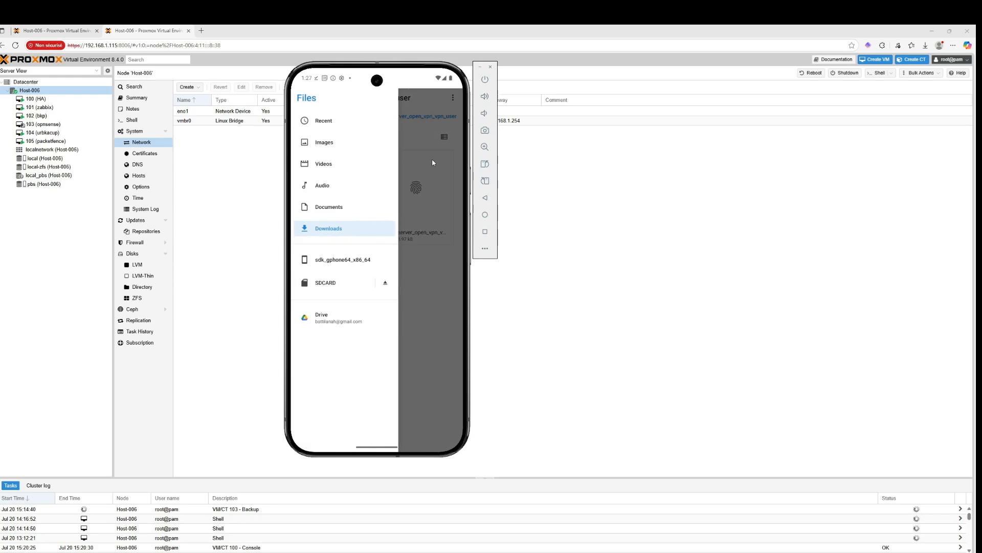
{"action": "left_click", "coordinate": [447, 117]}
{"action": "left_click", "coordinate": [453, 99]}
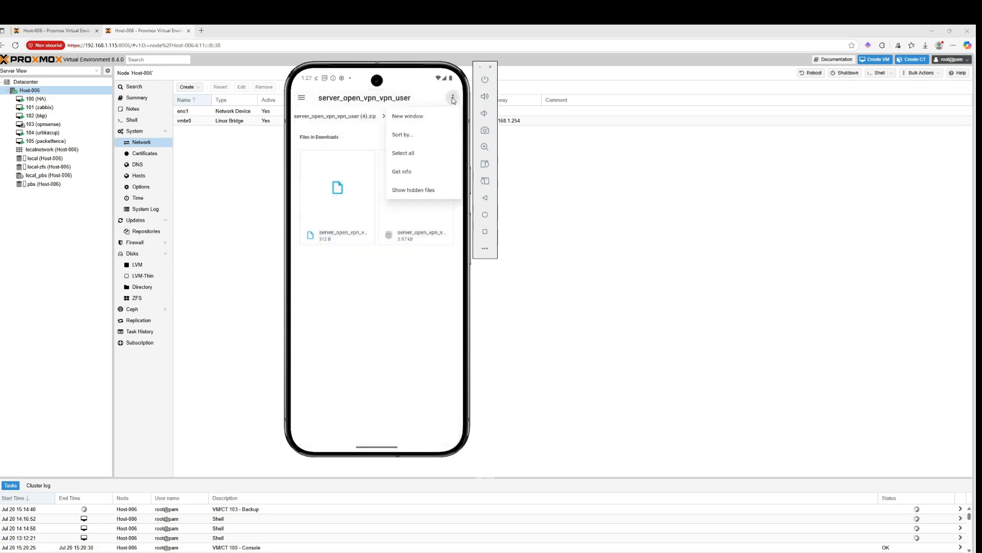
{"action": "left_click", "coordinate": [404, 153]}
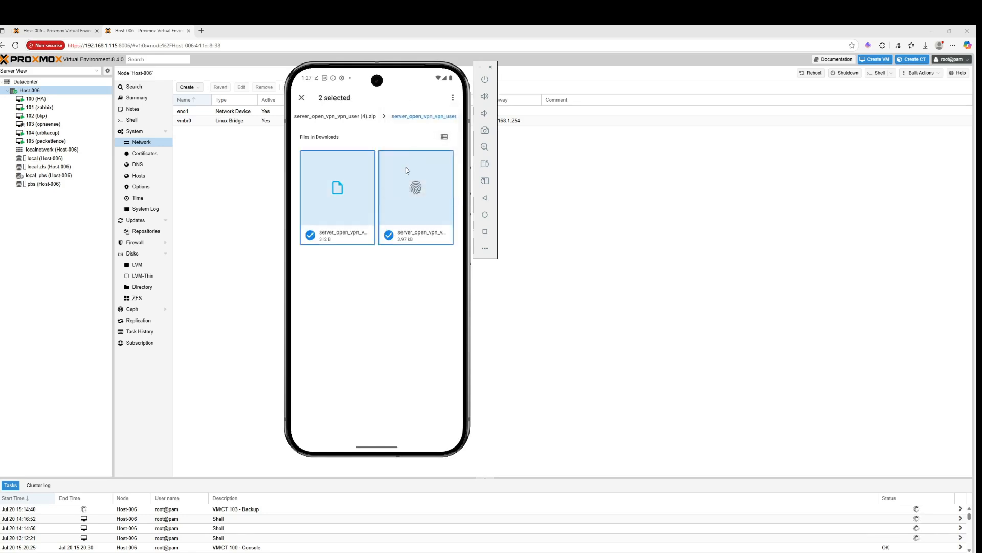
{"action": "left_click", "coordinate": [453, 98]}
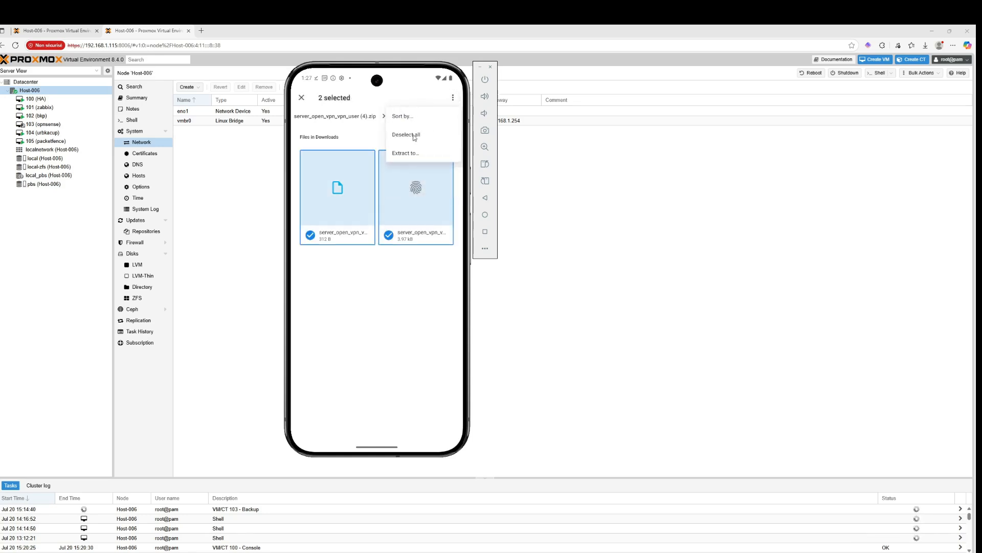
{"action": "left_click", "coordinate": [406, 154]}
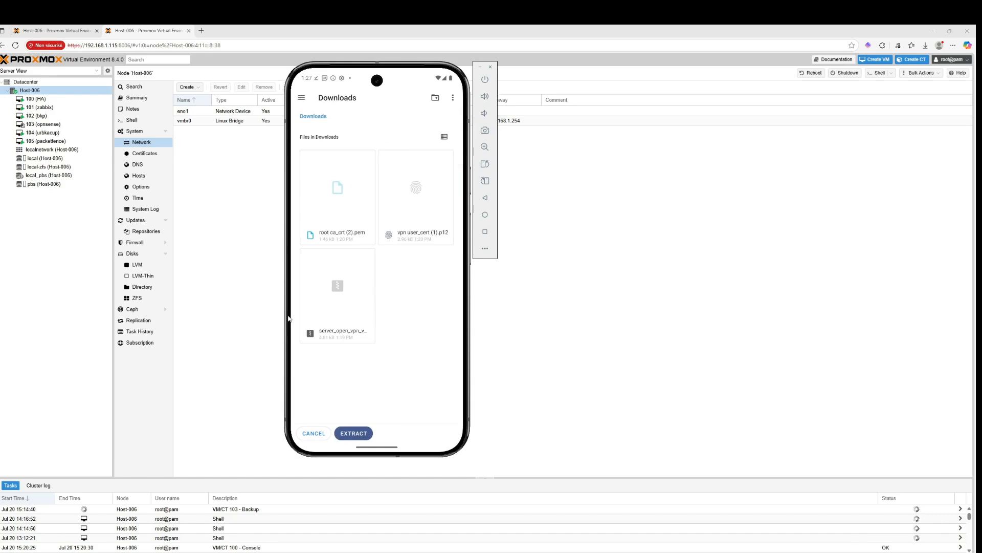
{"action": "left_click", "coordinate": [353, 434]}
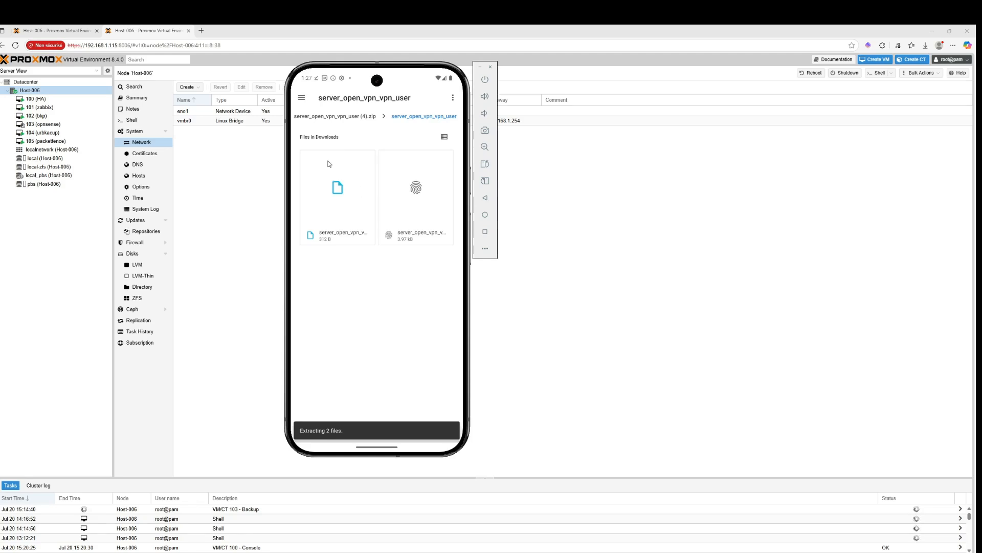
Return to Downloads to check the extracted files
{"action": "left_click", "coordinate": [311, 118]}
{"action": "left_click", "coordinate": [311, 118]}
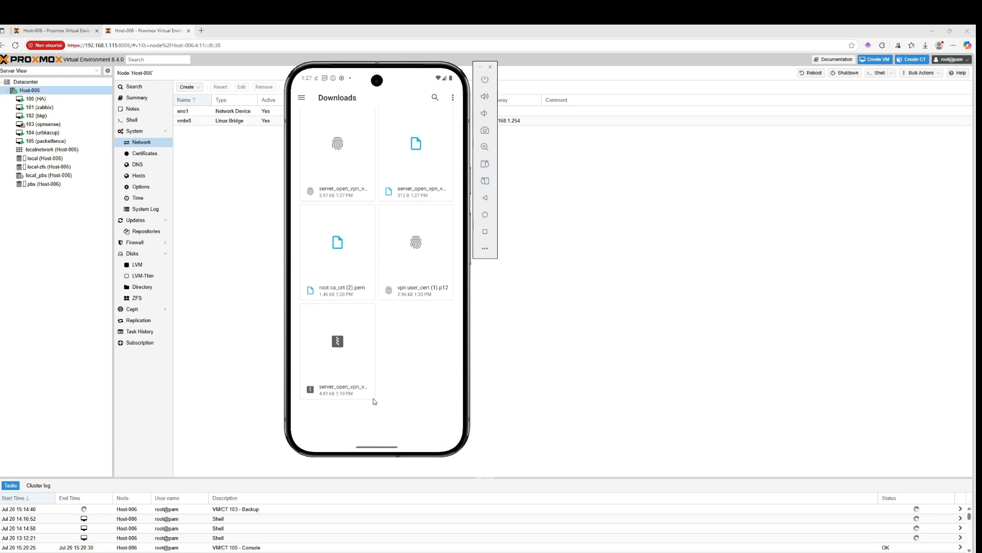
Clear all recent apps
{"action": "left_click_drag", "start_coordinate": [374, 444], "coordinate": [383, 239]}
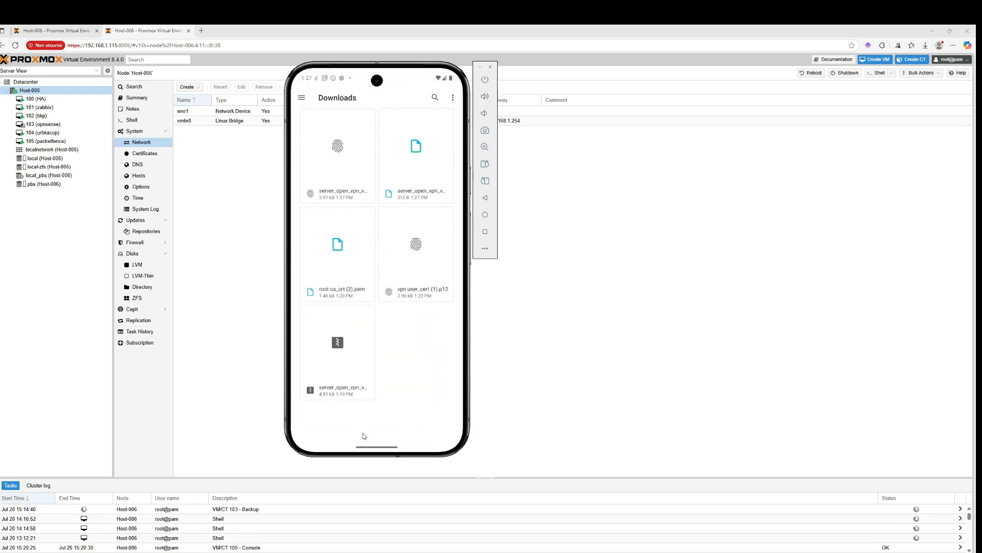
{"action": "left_click_drag", "start_coordinate": [368, 444], "coordinate": [427, 237]}
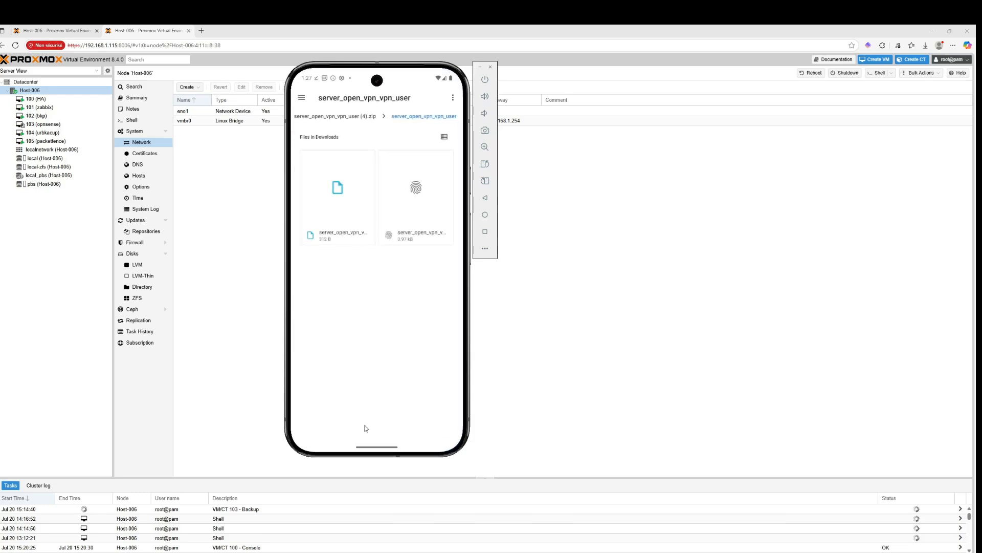
{"action": "left_click_drag", "start_coordinate": [364, 425], "coordinate": [367, 156]}
{"action": "left_click_drag", "start_coordinate": [369, 449], "coordinate": [388, 225]}
{"action": "left_click_drag", "start_coordinate": [379, 453], "coordinate": [401, 237]}
{"action": "left_click_drag", "start_coordinate": [348, 252], "coordinate": [402, 277]}
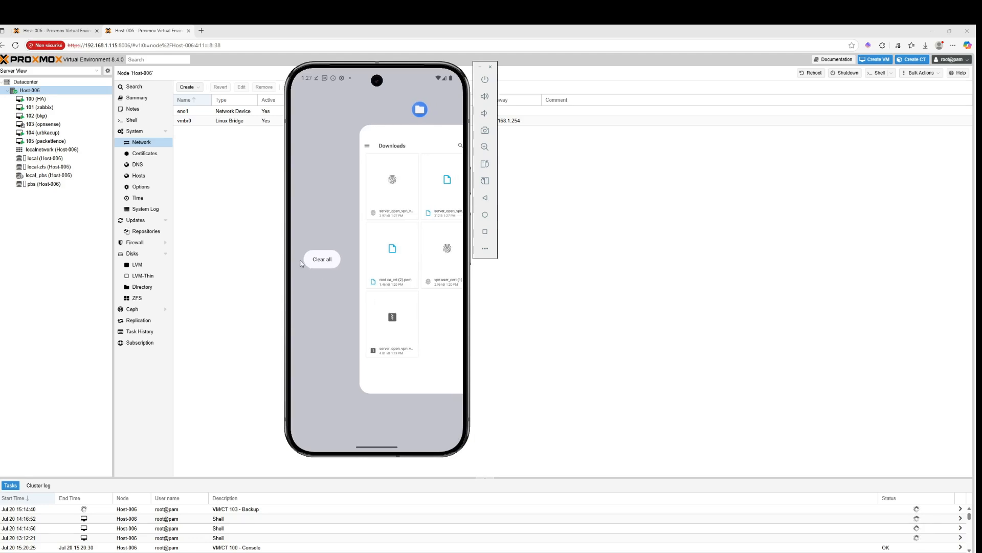
{"action": "left_click", "coordinate": [338, 264]}
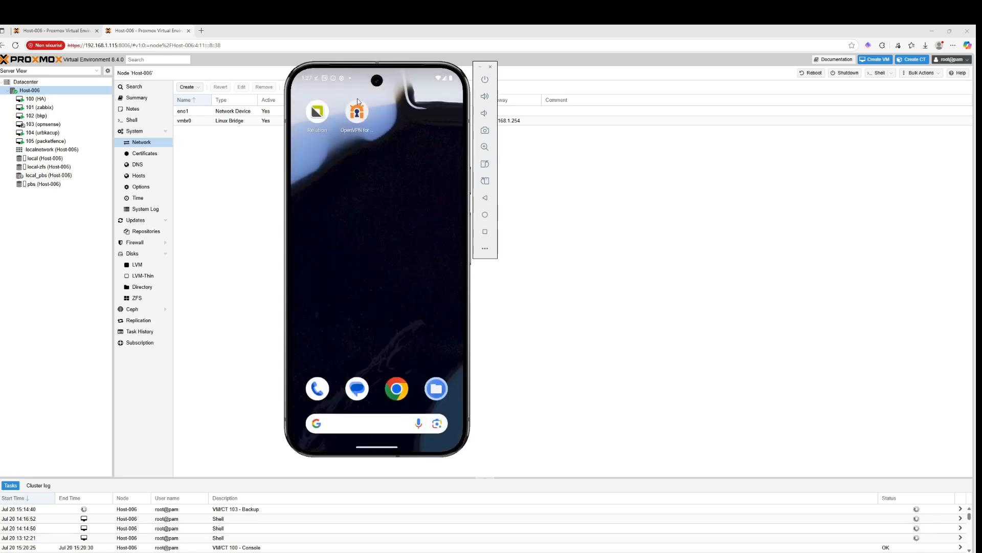
Open OpenVPN for Android and import the server_open_vpn_vpn_user.ovpn profile from recent files
{"action": "left_click", "coordinate": [356, 110]}
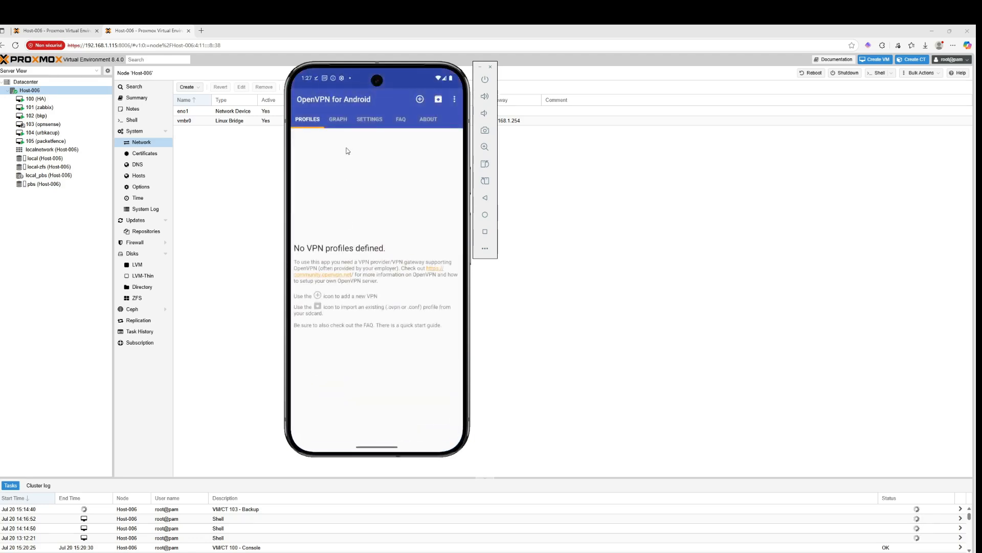
{"action": "left_click", "coordinate": [419, 100]}
{"action": "left_click", "coordinate": [452, 139]}
{"action": "left_click", "coordinate": [418, 103]}
{"action": "left_click", "coordinate": [321, 291]}
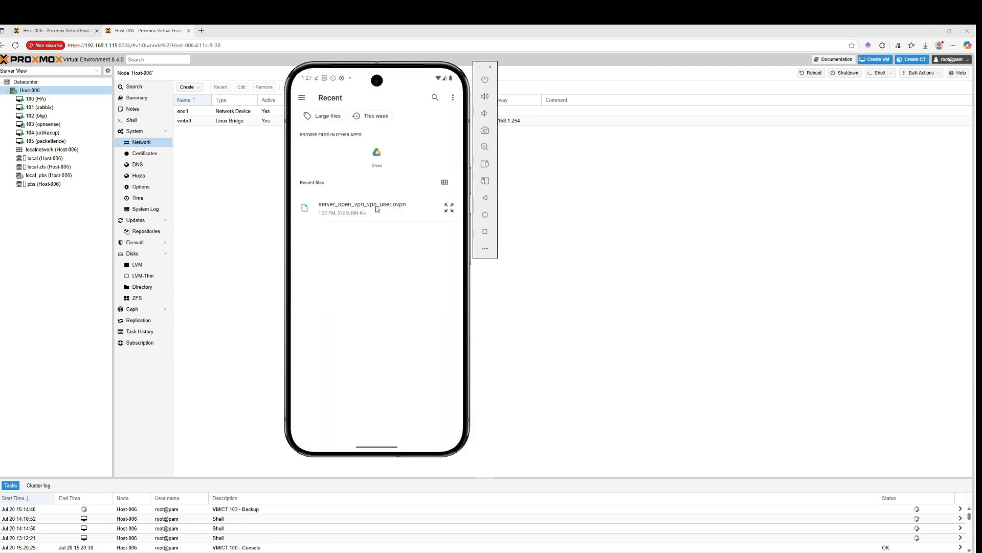
{"action": "left_click", "coordinate": [376, 209]}
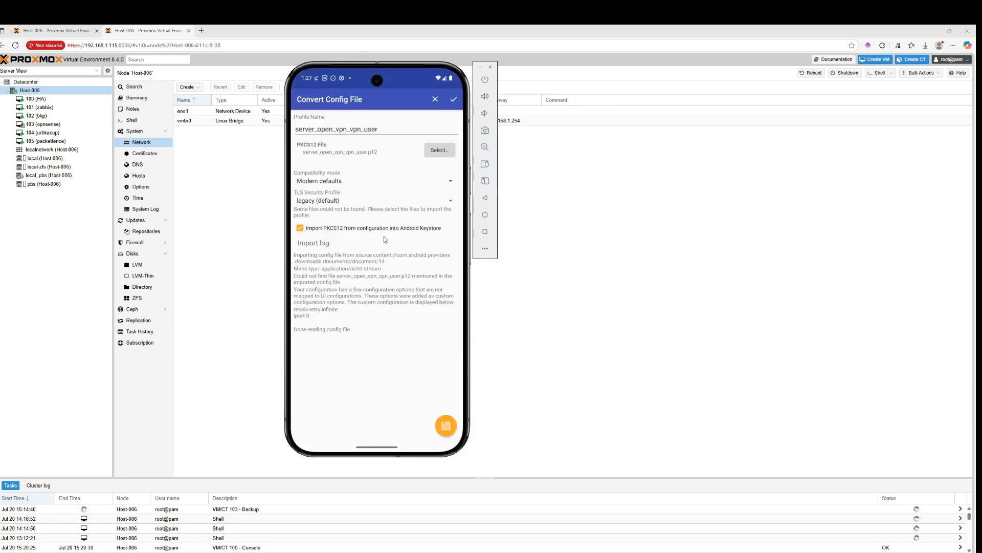
Try to use the .ovpn file as the PKCS12 file and enter the certificate extraction password twice
{"action": "left_click", "coordinate": [440, 151]}
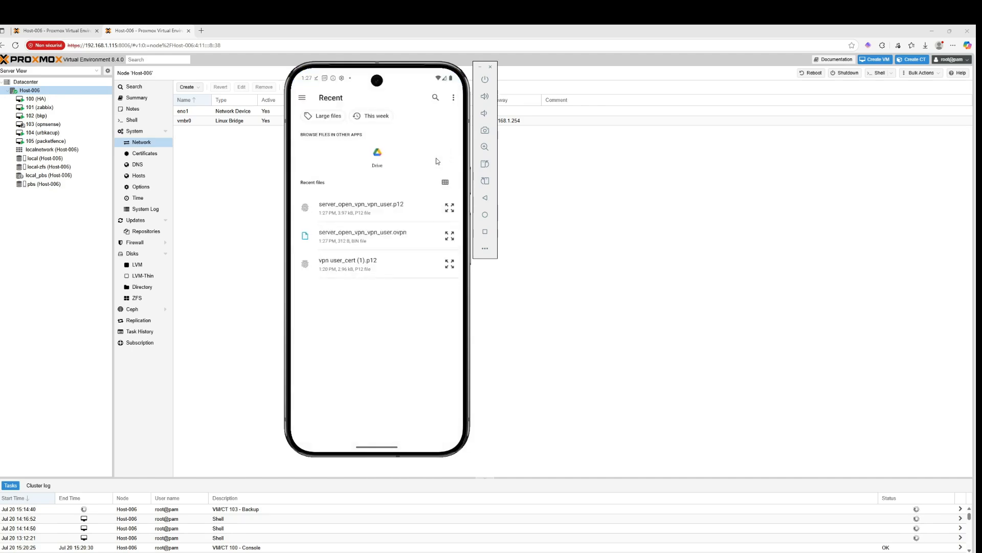
{"action": "left_click", "coordinate": [312, 113]}
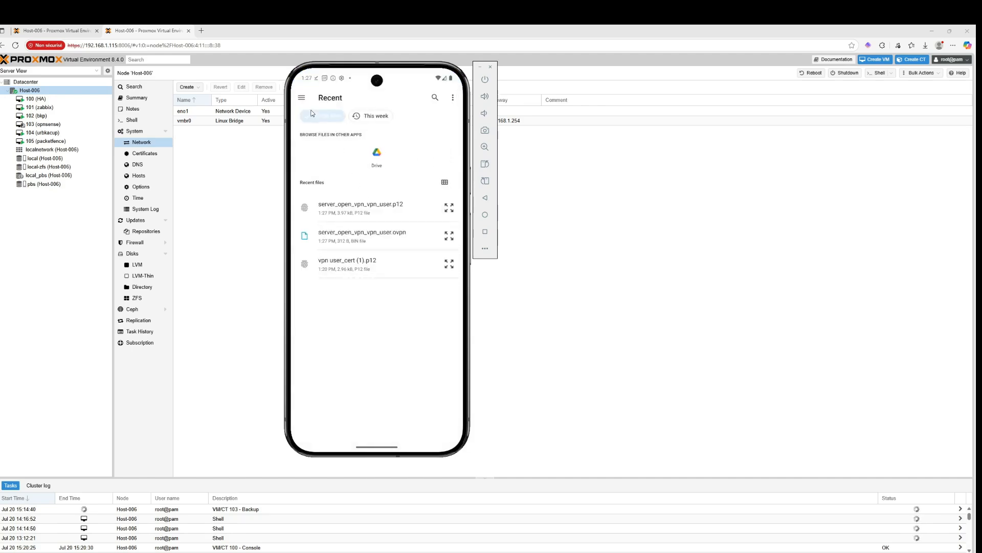
{"action": "left_click", "coordinate": [351, 232]}
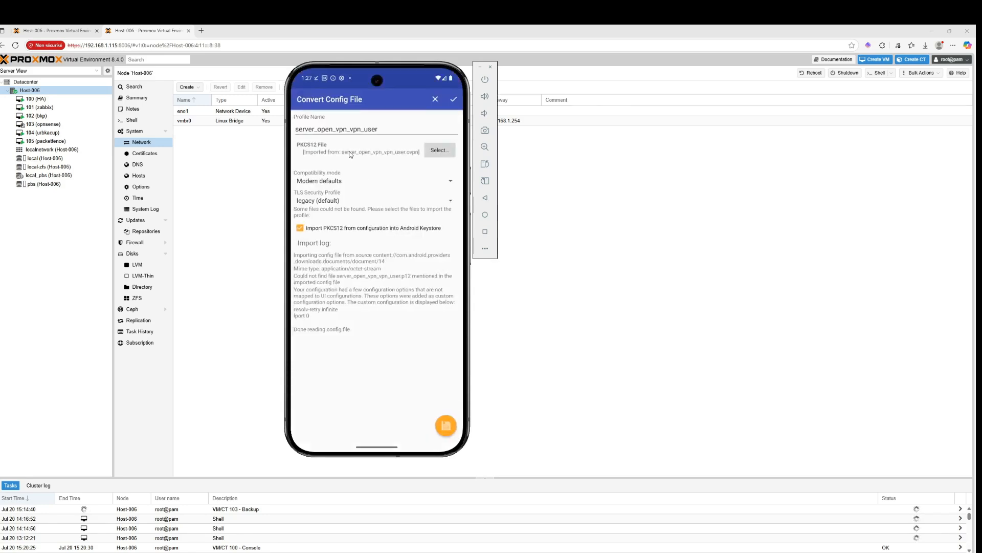
{"action": "left_click", "coordinate": [452, 431]}
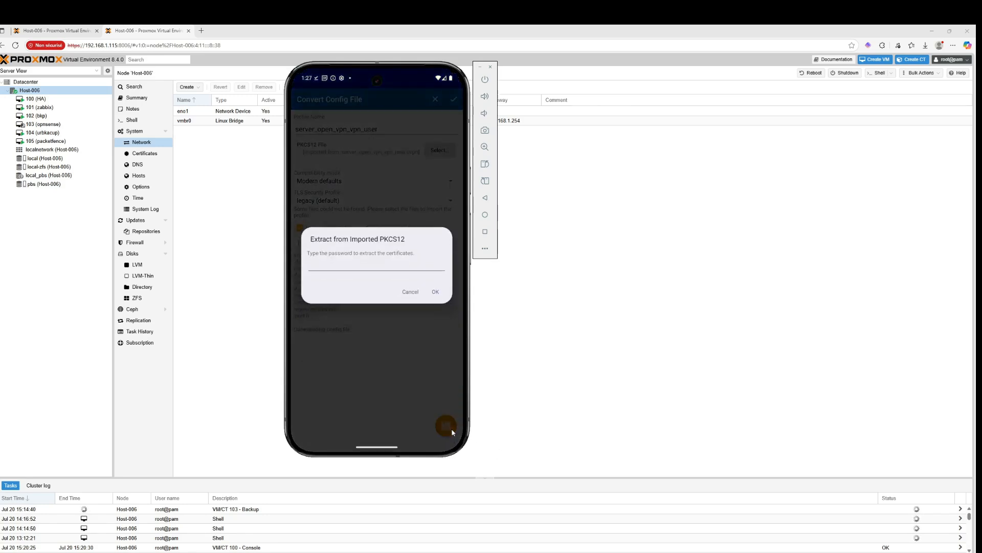
{"action": "left_click", "coordinate": [398, 271]}
{"action": "type", "text": "•o"}
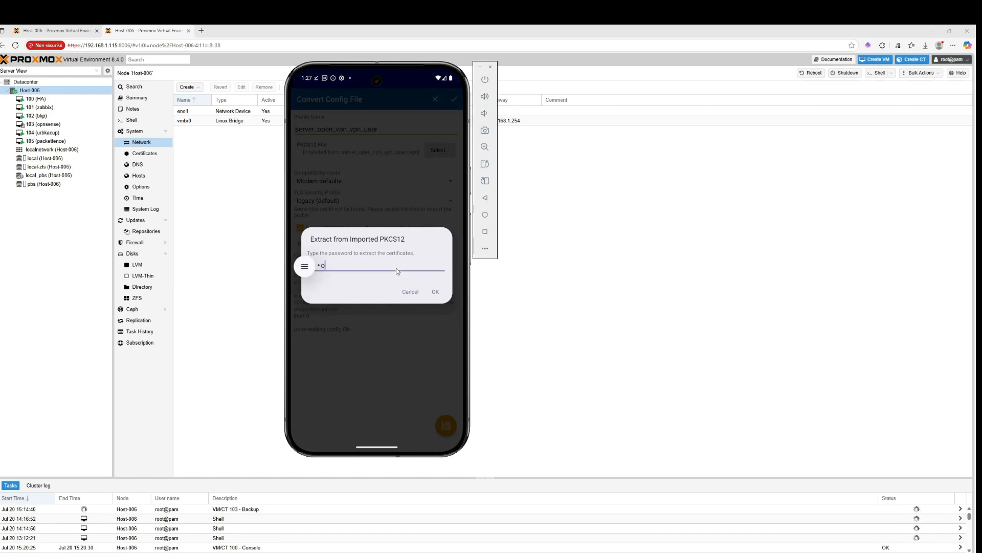
{"action": "left_click", "coordinate": [434, 297]}
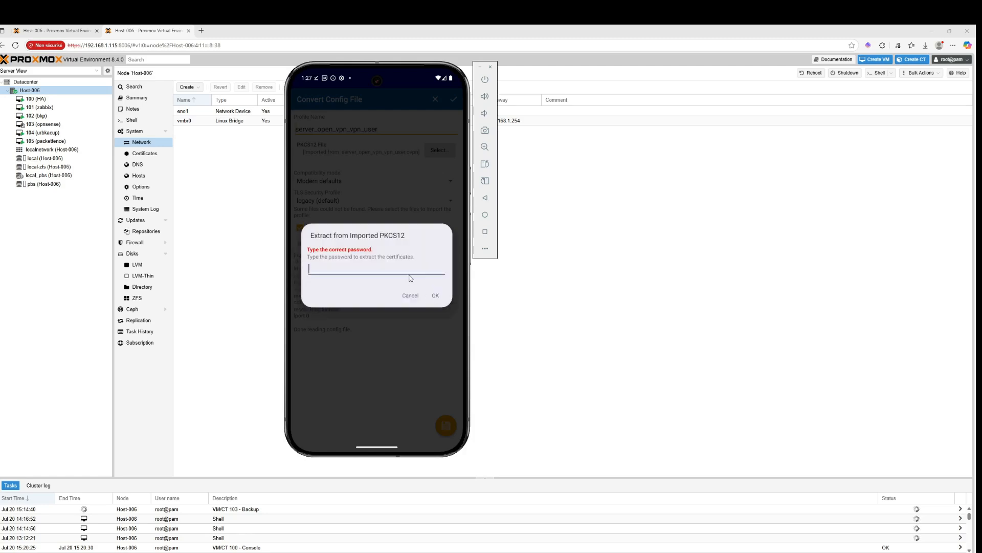
{"action": "left_click", "coordinate": [433, 302]}
{"action": "type", "text": "•••o"}
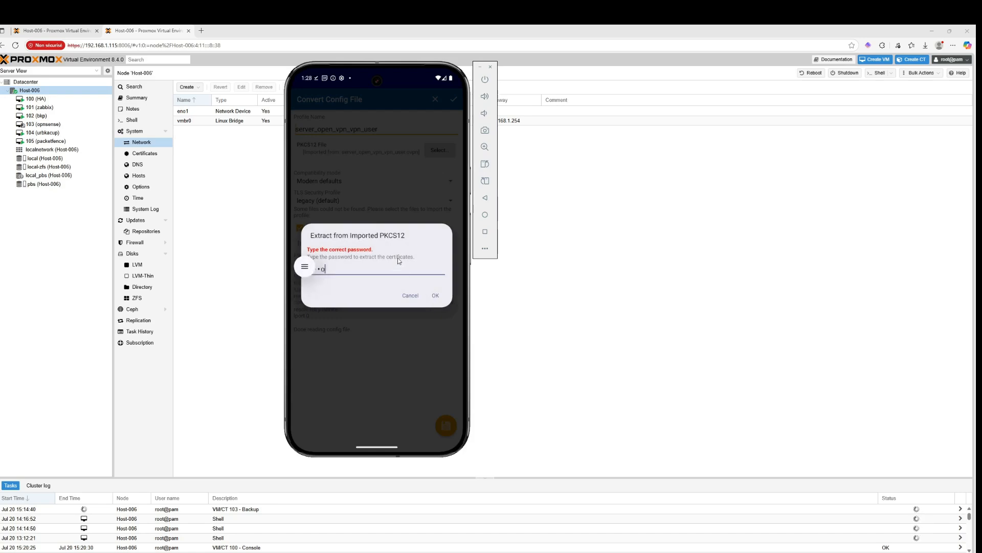
{"action": "left_click", "coordinate": [442, 296]}
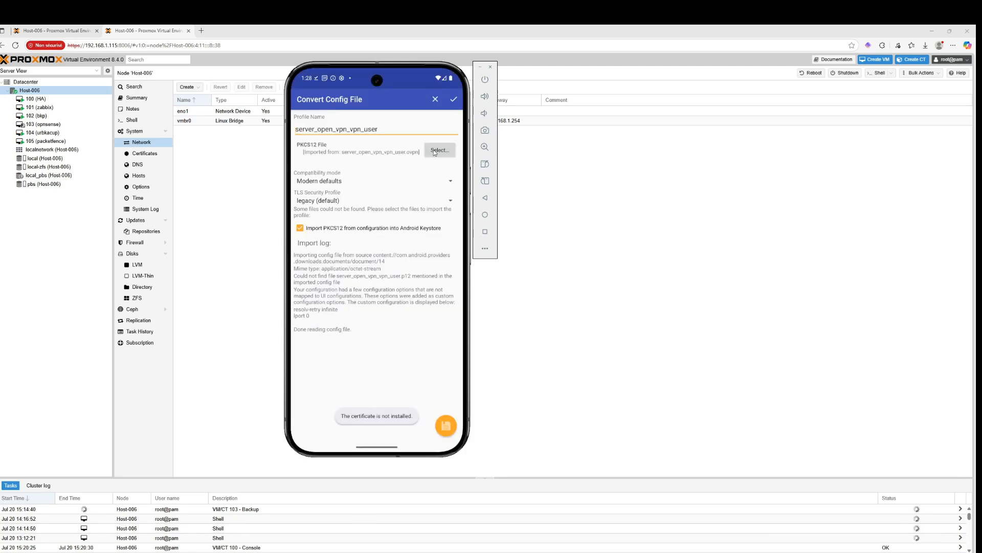
Set the PKCS12 file to vpn user_cert (1).p12, enter its password, install it as a VPN & app user certificate and select it
{"action": "left_click", "coordinate": [435, 151]}
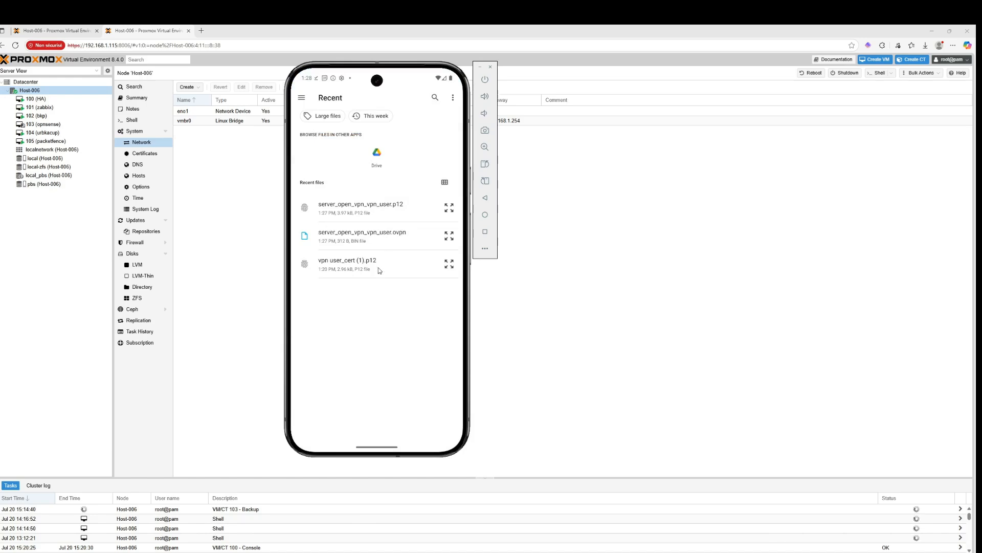
{"action": "left_click", "coordinate": [380, 270]}
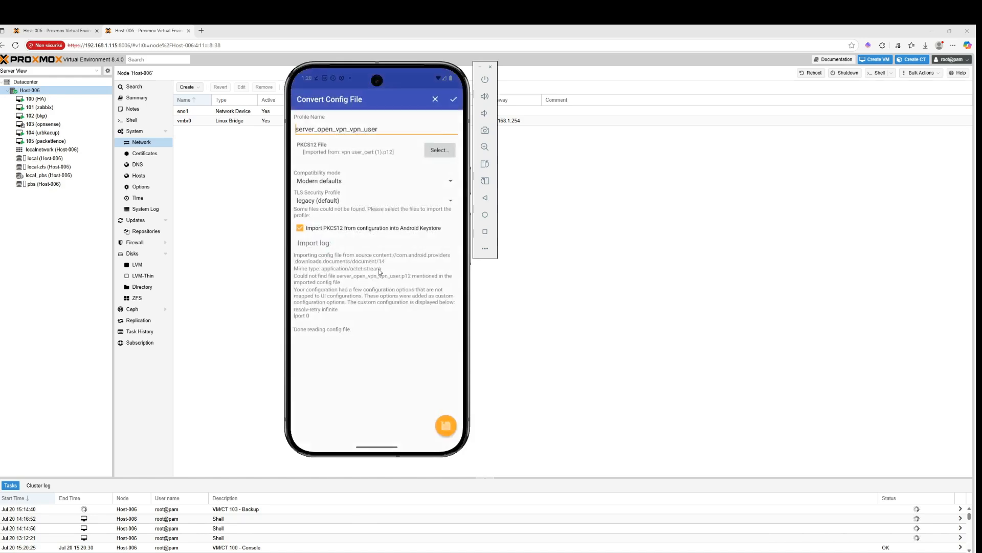
{"action": "left_click", "coordinate": [444, 420]}
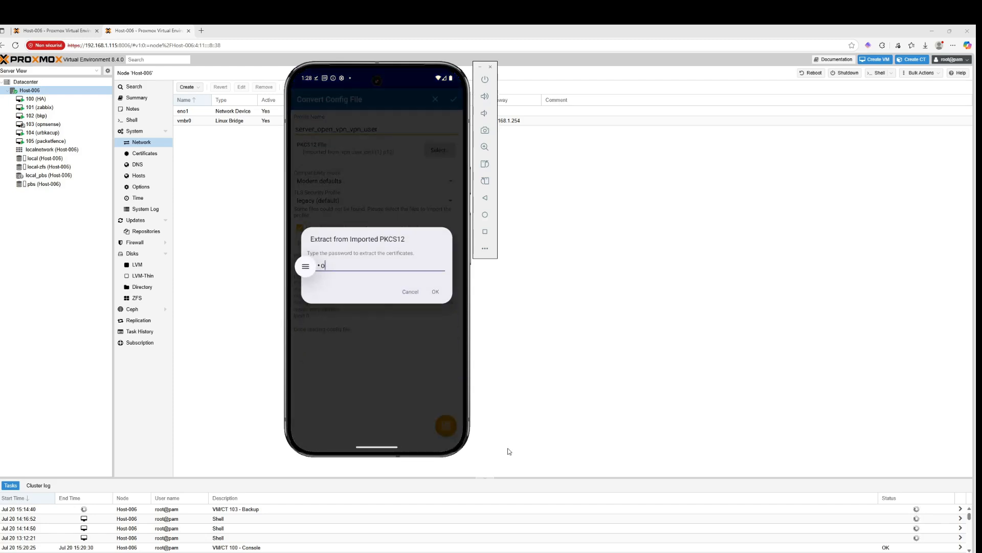
{"action": "left_click", "coordinate": [434, 293]}
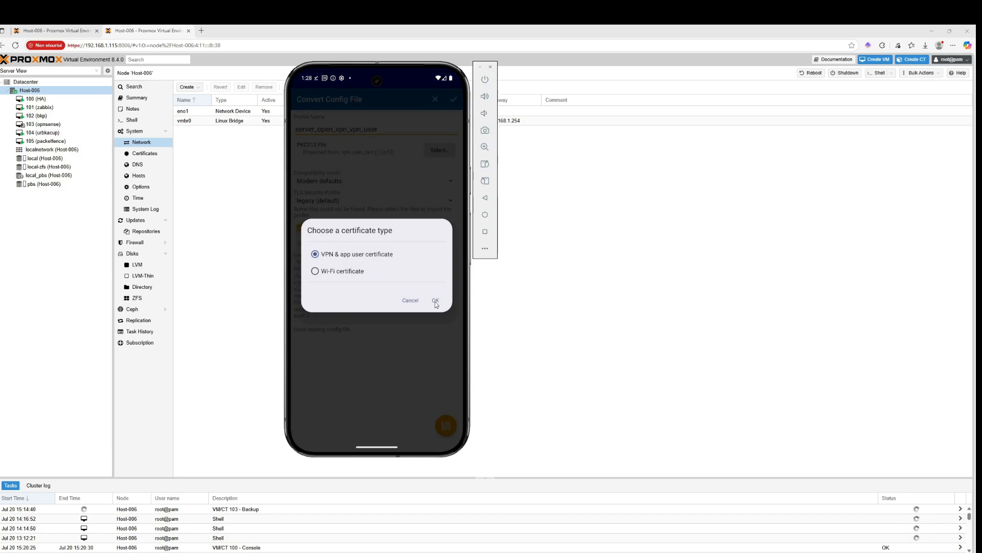
{"action": "left_click", "coordinate": [434, 302]}
{"action": "left_click", "coordinate": [434, 300]}
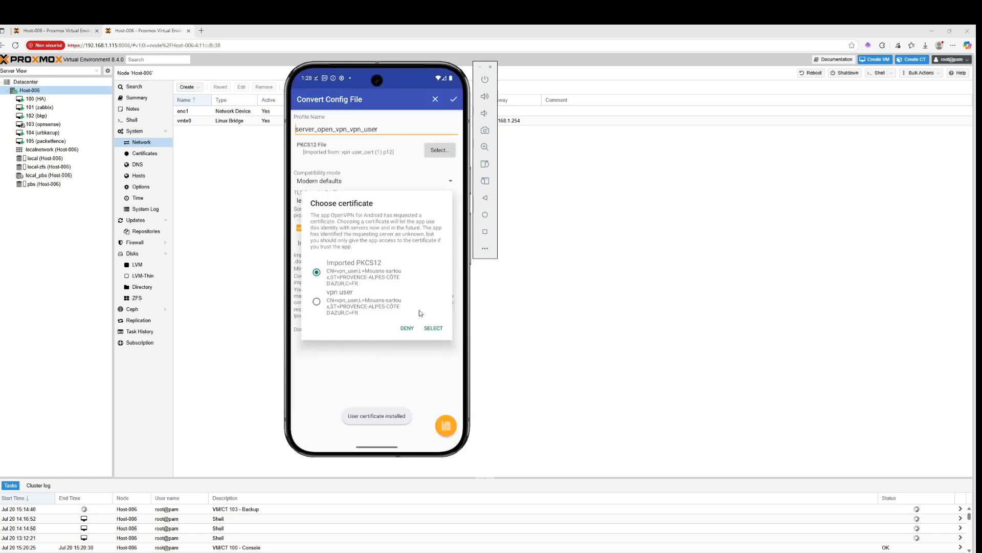
{"action": "left_click", "coordinate": [433, 328]}
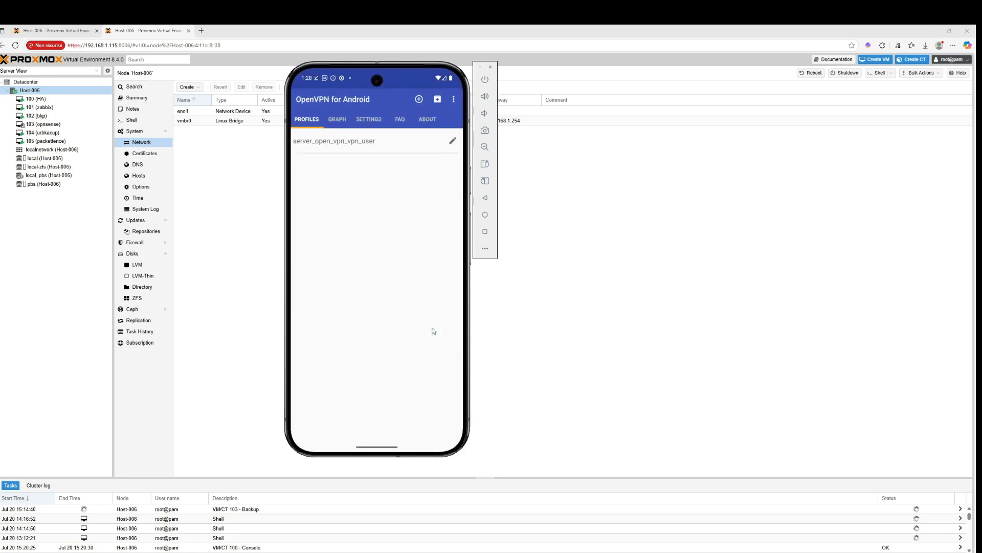
Connect the server_open_vpn_vpn_user profile, accepting the connection request and signing in as vpn_user with the account password
{"action": "left_click", "coordinate": [397, 149]}
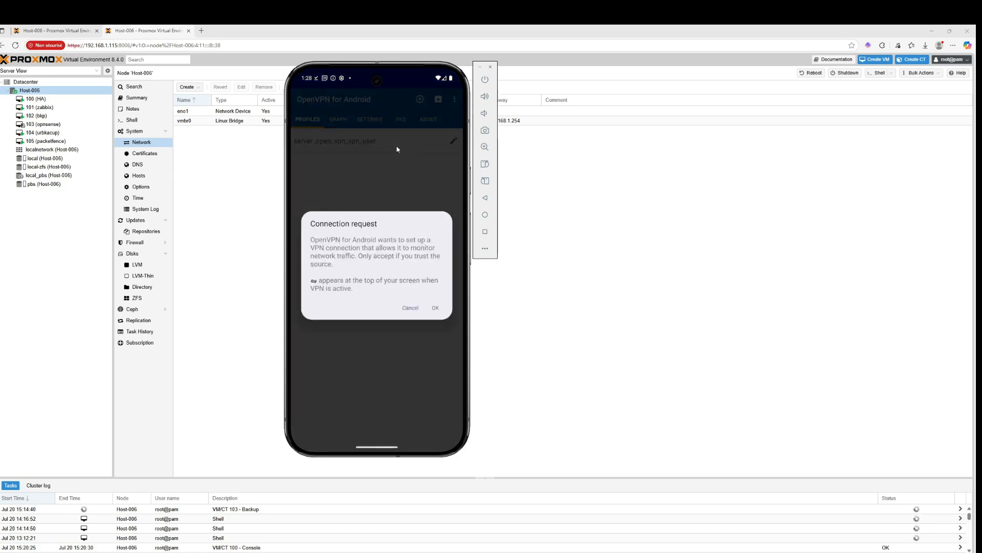
{"action": "left_click", "coordinate": [435, 308]}
{"action": "left_click", "coordinate": [372, 246]}
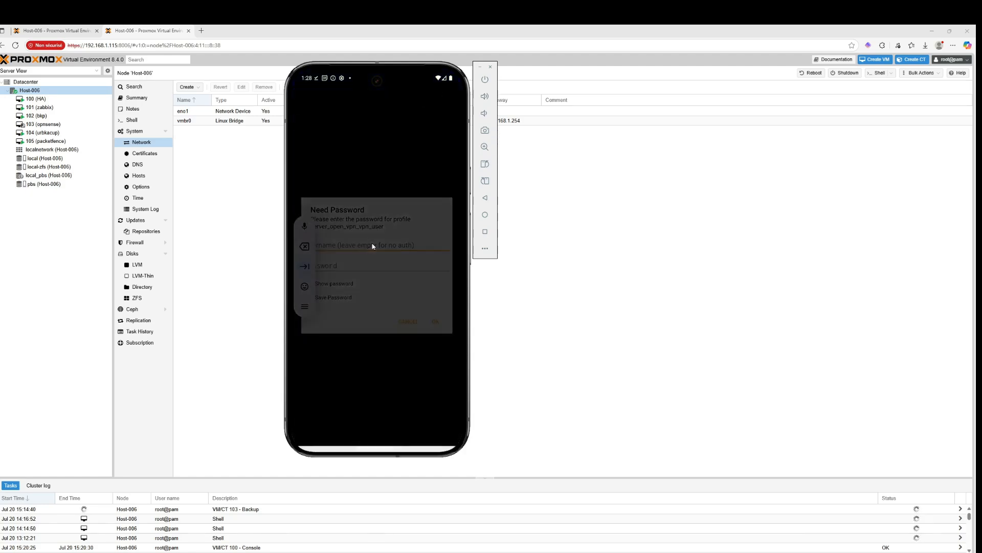
{"action": "left_click", "coordinate": [313, 426]}
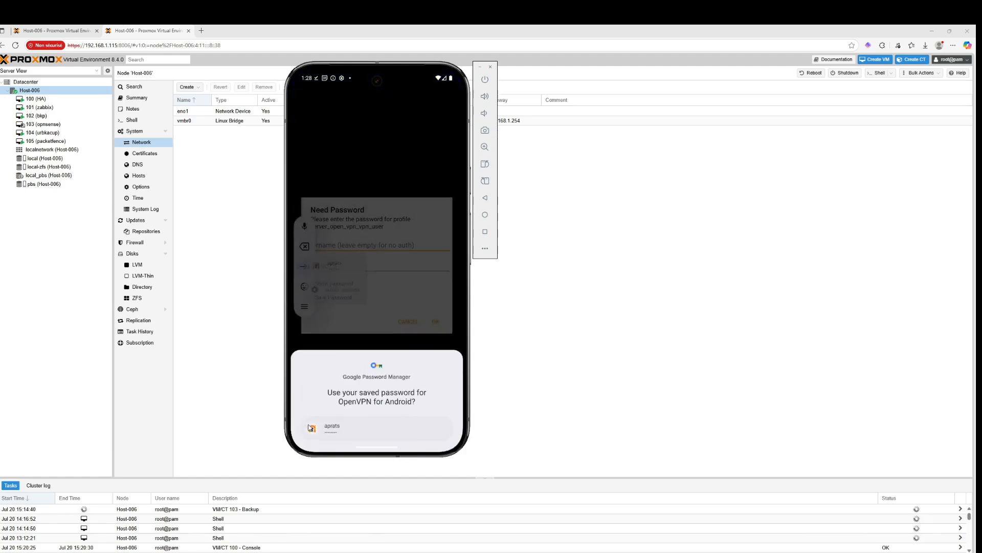
{"action": "left_click", "coordinate": [336, 247]}
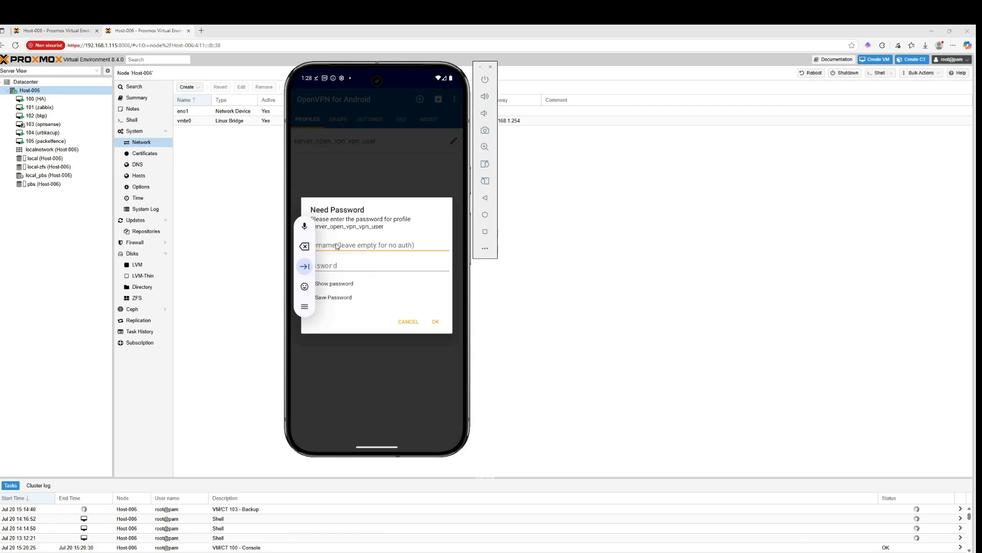
{"action": "key", "text": "BackSpace"}
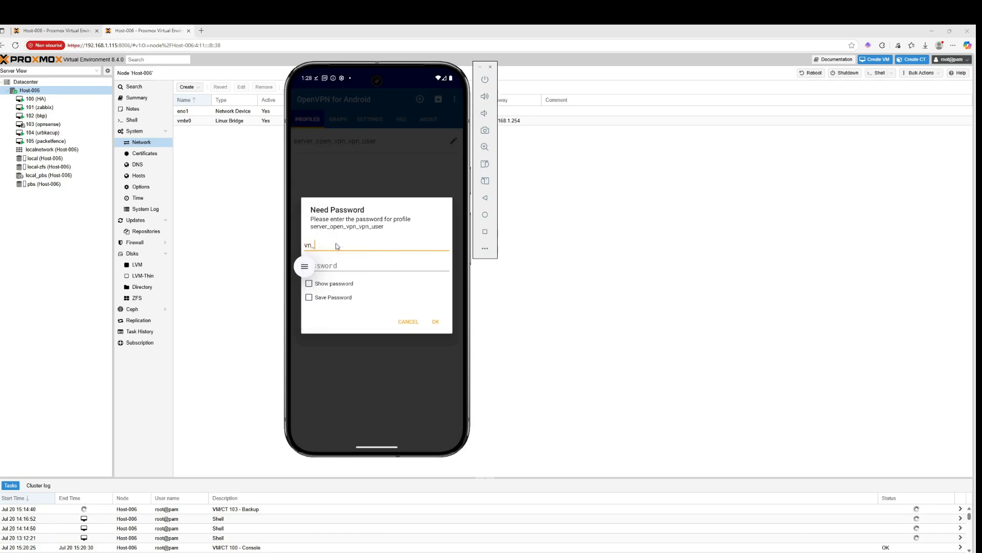
{"action": "key", "text": "Tab"}
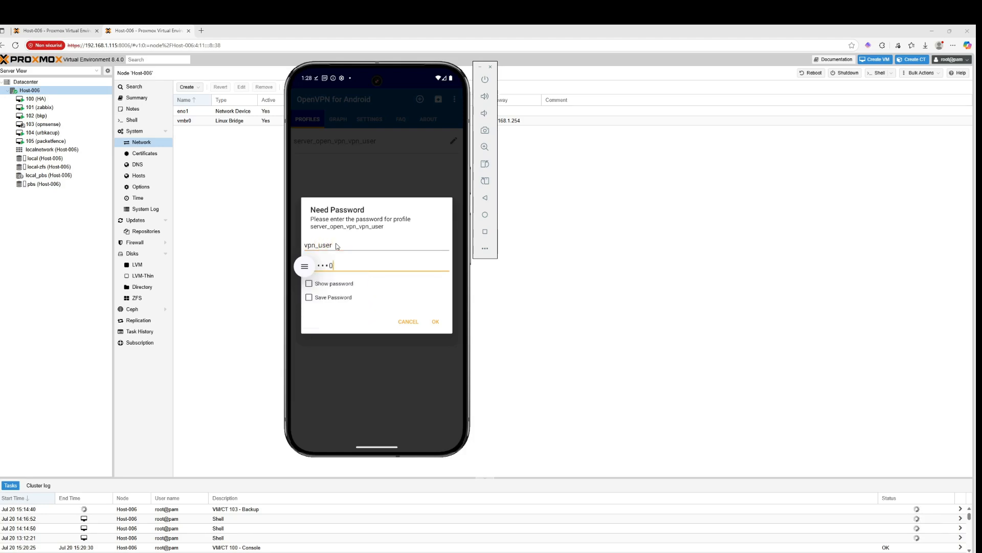
{"action": "left_click", "coordinate": [439, 322]}
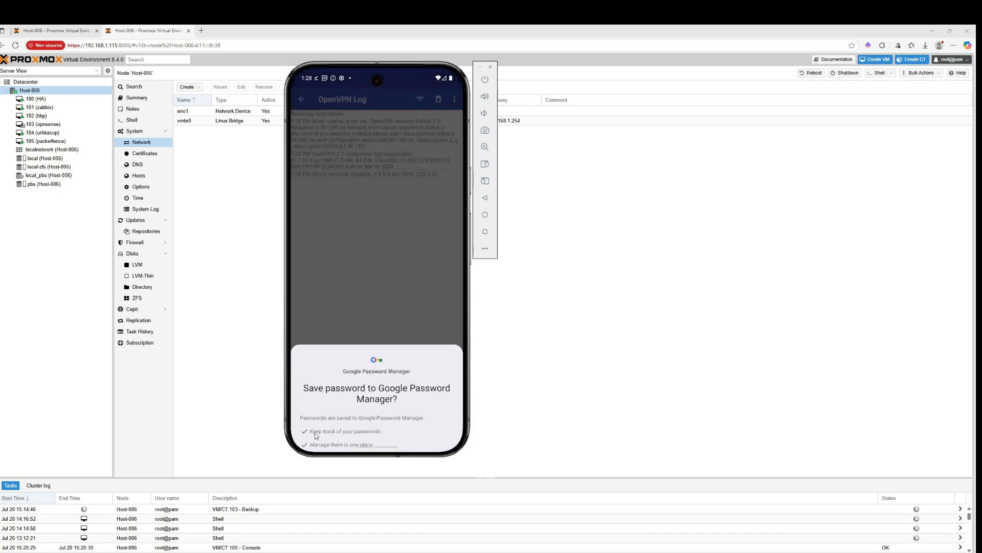
{"action": "left_click", "coordinate": [315, 431]}
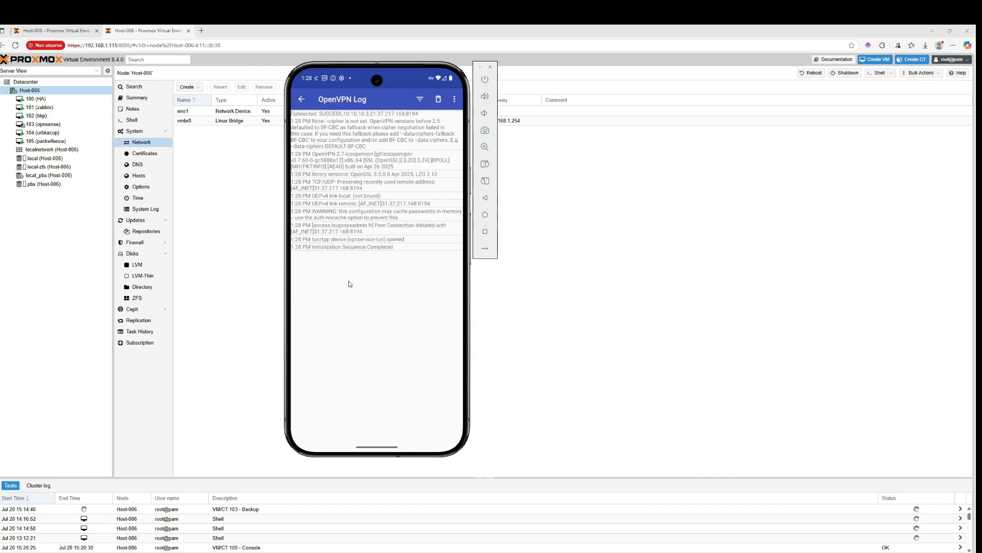
Browse to 192.168.1.1 in Chrome through the VPN and proceed past the certificate warning to the OPNsense login page
{"action": "left_click_drag", "start_coordinate": [367, 446], "coordinate": [365, 255]}
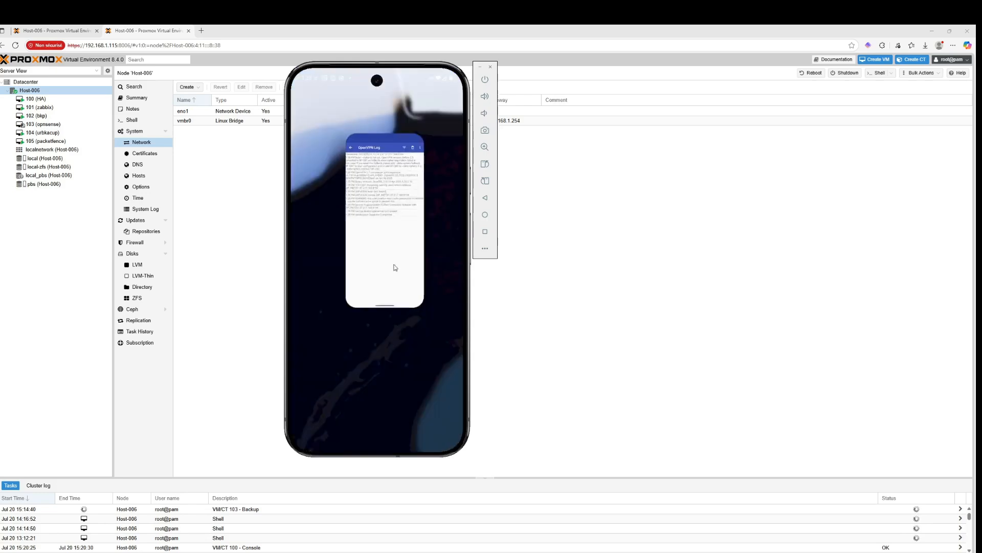
{"action": "left_click", "coordinate": [396, 384]}
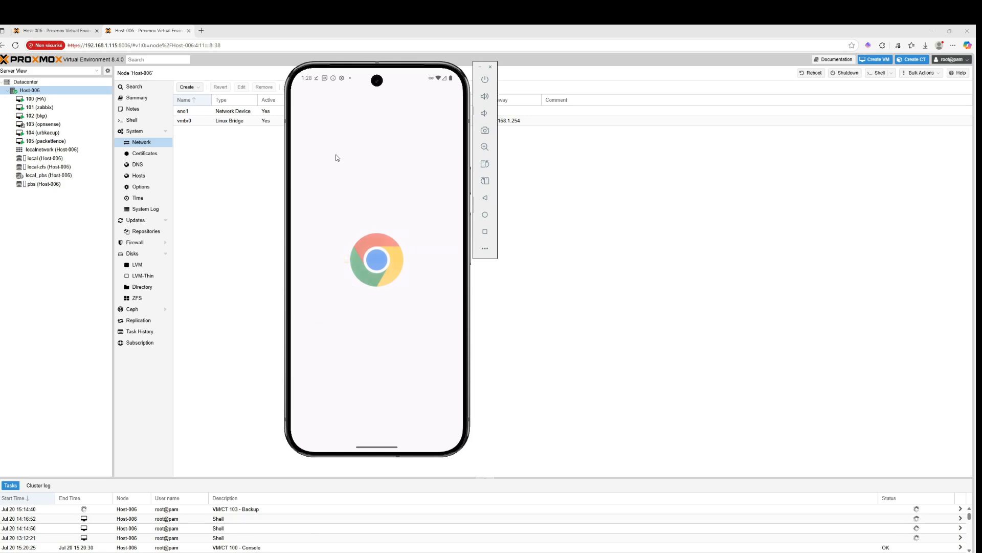
{"action": "left_click", "coordinate": [389, 341]}
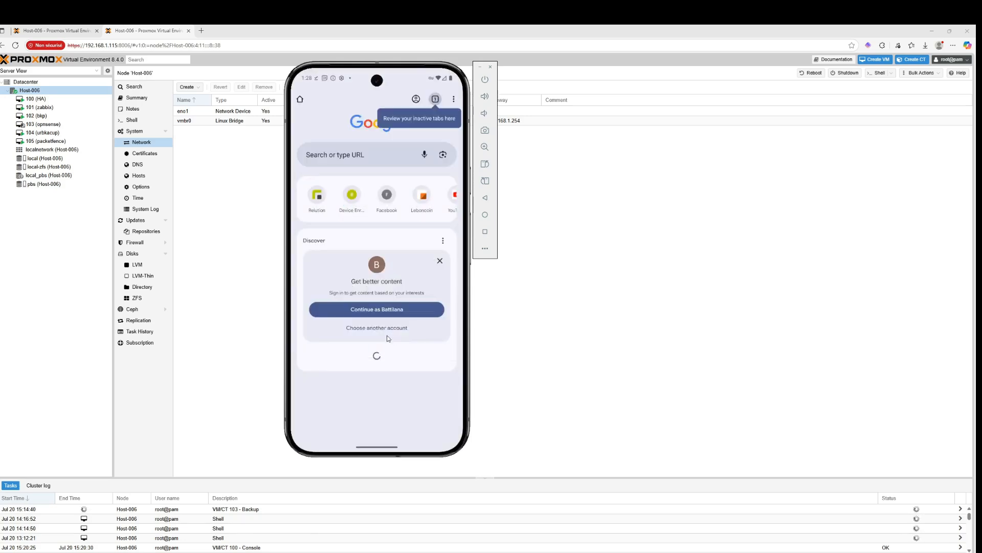
{"action": "left_click", "coordinate": [350, 153]}
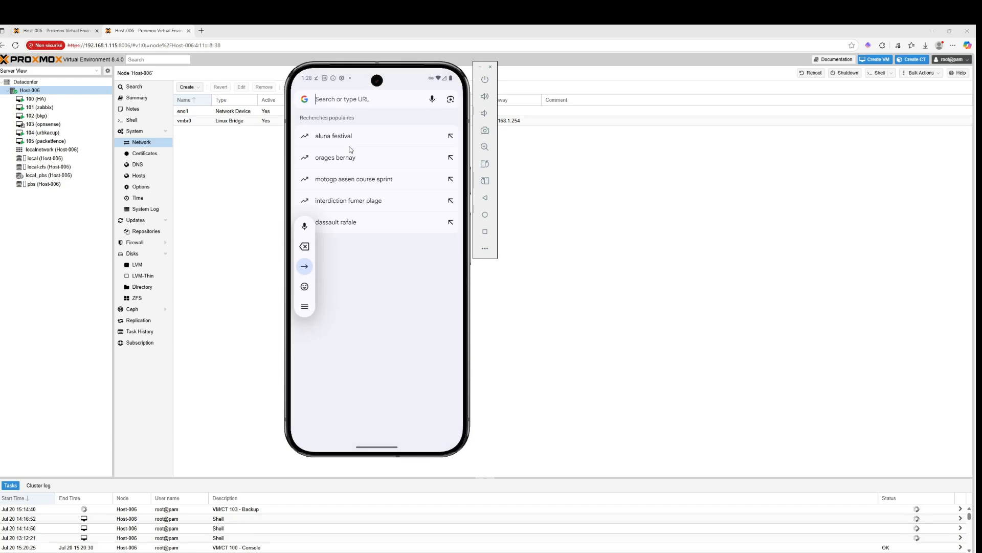
{"action": "type", "text": "192.168.1.1"}
{"action": "key", "text": "Return"}
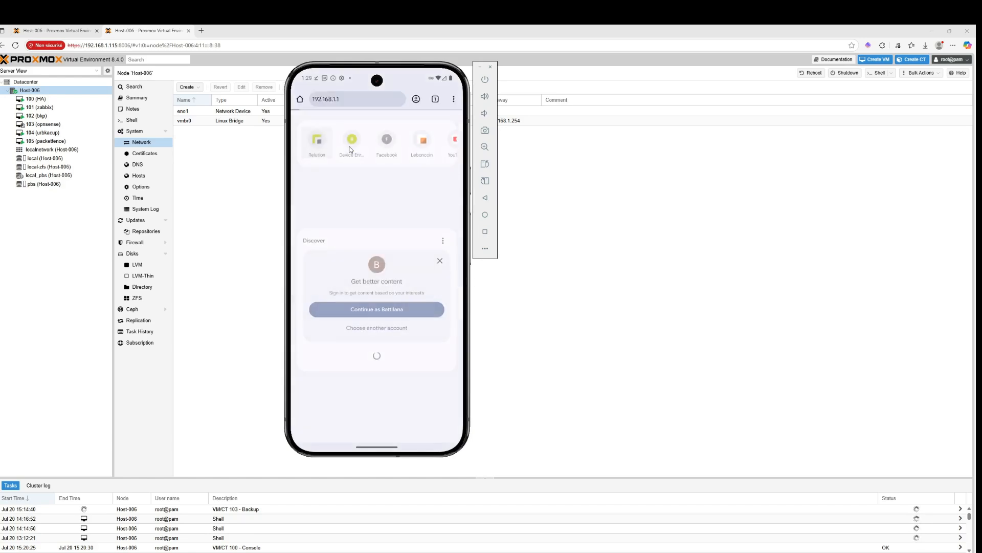
{"action": "left_click", "coordinate": [338, 348]}
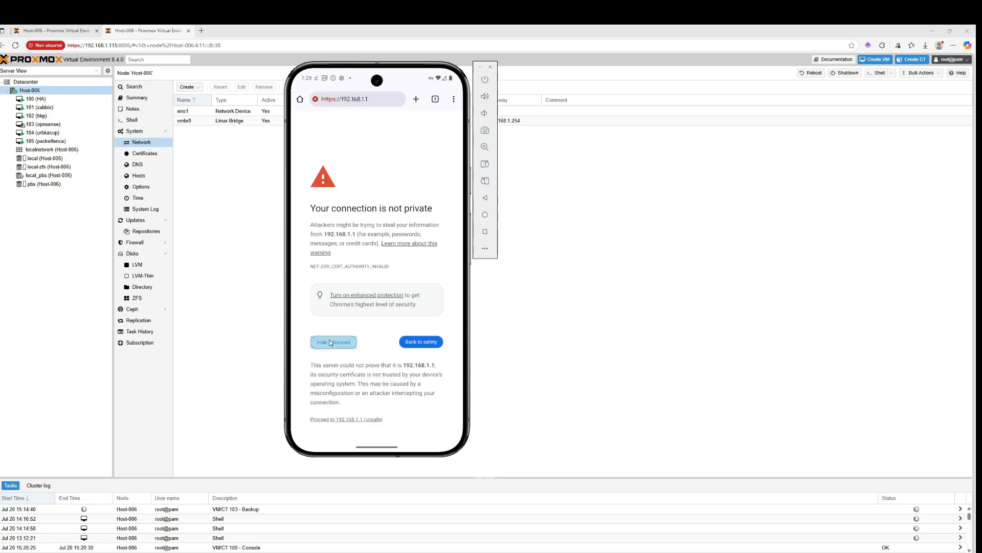
{"action": "scroll", "coordinate": [357, 398], "scroll_direction": "down", "scroll_amount": 1}
{"action": "left_click", "coordinate": [363, 379]}
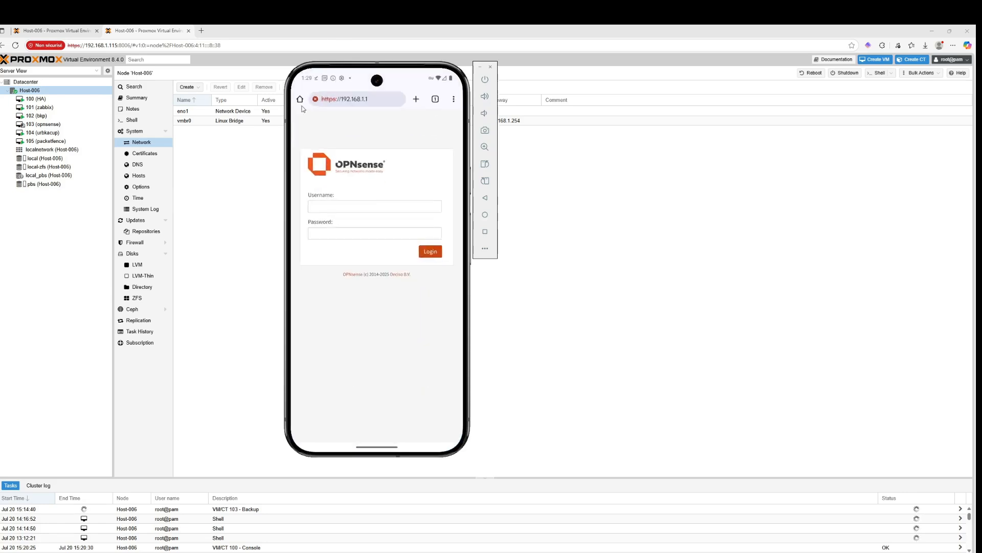
Return to OpenVPN for Android, review the connection log, and open the profile's settings for editing
{"action": "left_click_drag", "start_coordinate": [358, 447], "coordinate": [542, 280]}
{"action": "left_click", "coordinate": [317, 278]}
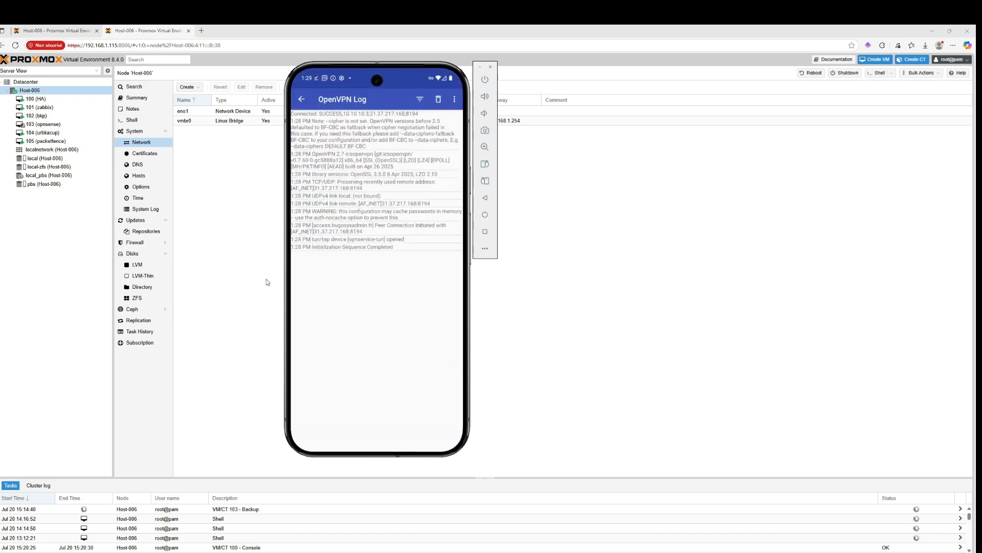
{"action": "left_click_drag", "start_coordinate": [382, 445], "coordinate": [384, 410]}
{"action": "left_click", "coordinate": [301, 100]}
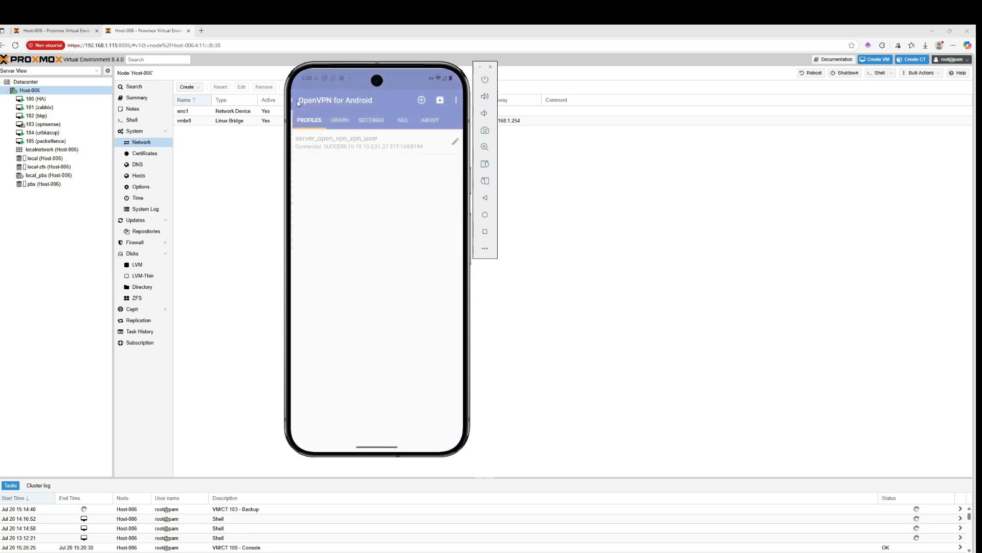
{"action": "left_click_drag", "start_coordinate": [461, 144], "coordinate": [409, 143]}
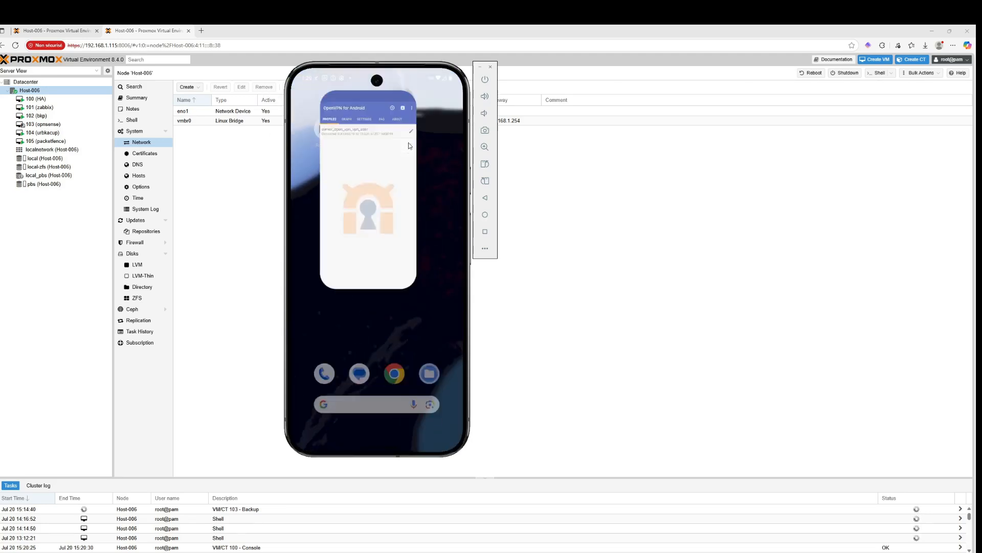
{"action": "left_click", "coordinate": [359, 122]}
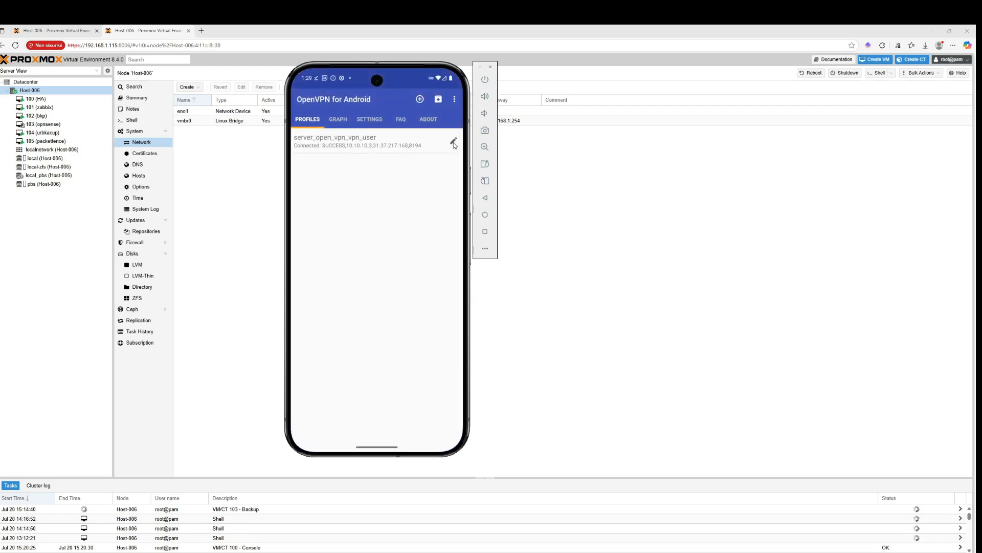
{"action": "left_click", "coordinate": [454, 139]}
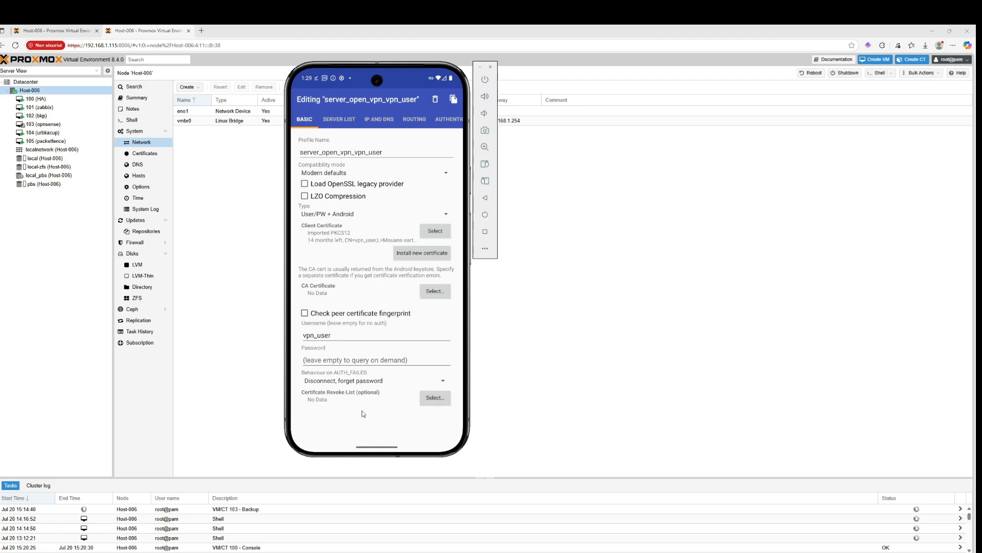
Close all recent apps and return to the home screen
{"action": "left_click_drag", "start_coordinate": [374, 446], "coordinate": [366, 174]}
{"action": "left_click_drag", "start_coordinate": [350, 234], "coordinate": [427, 238]}
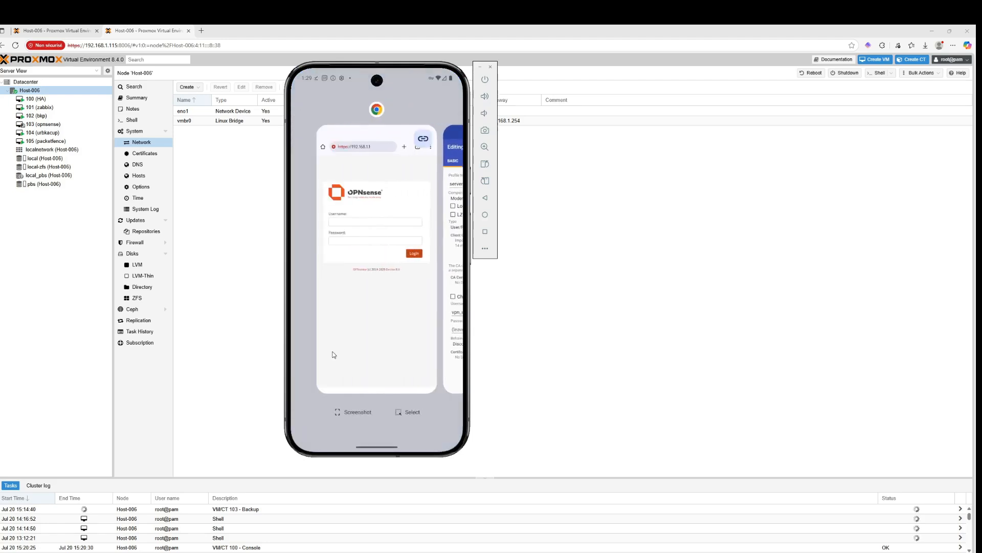
{"action": "left_click_drag", "start_coordinate": [334, 354], "coordinate": [410, 28]}
{"action": "left_click_drag", "start_coordinate": [396, 309], "coordinate": [397, 25]}
{"action": "left_click_drag", "start_coordinate": [398, 272], "coordinate": [450, 269]}
{"action": "left_click", "coordinate": [335, 263]}
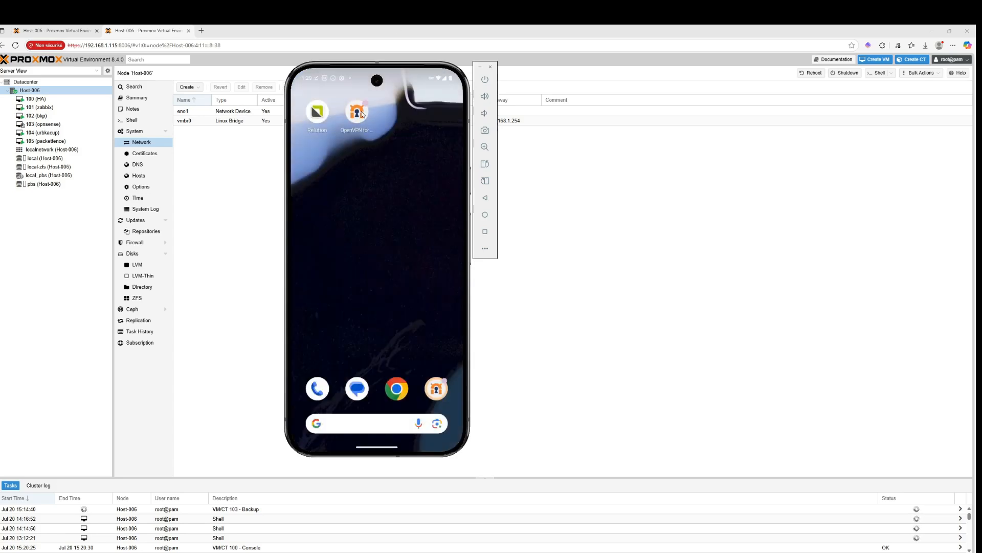
Disconnect the server_open_vpn_vpn_user VPN connection in OpenVPN for Android
{"action": "left_click", "coordinate": [362, 113]}
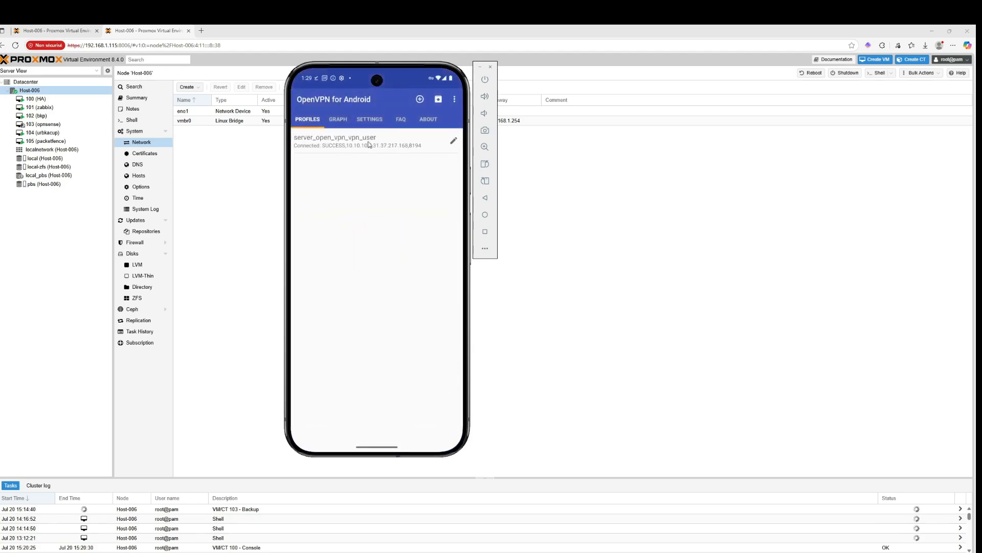
{"action": "left_click", "coordinate": [346, 144]}
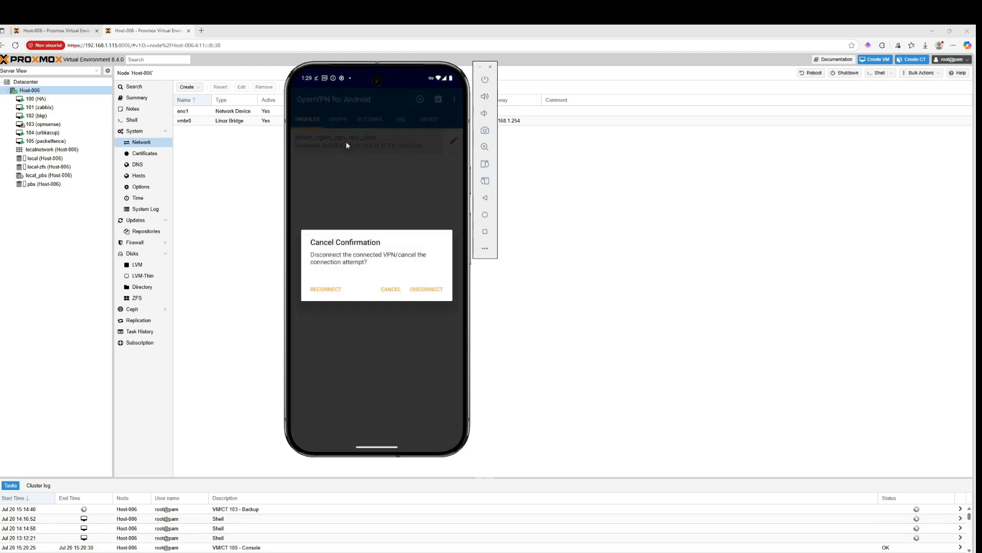
{"action": "left_click", "coordinate": [412, 290]}
Reload the 192.168.1.1 OPNsense page in Chrome with the VPN disconnected
{"action": "left_click_drag", "start_coordinate": [376, 445], "coordinate": [404, 266]}
{"action": "left_click_drag", "start_coordinate": [376, 444], "coordinate": [327, 222]}
{"action": "left_click_drag", "start_coordinate": [377, 445], "coordinate": [361, 158]}
{"action": "left_click_drag", "start_coordinate": [362, 224], "coordinate": [425, 228]}
{"action": "left_click", "coordinate": [326, 260]}
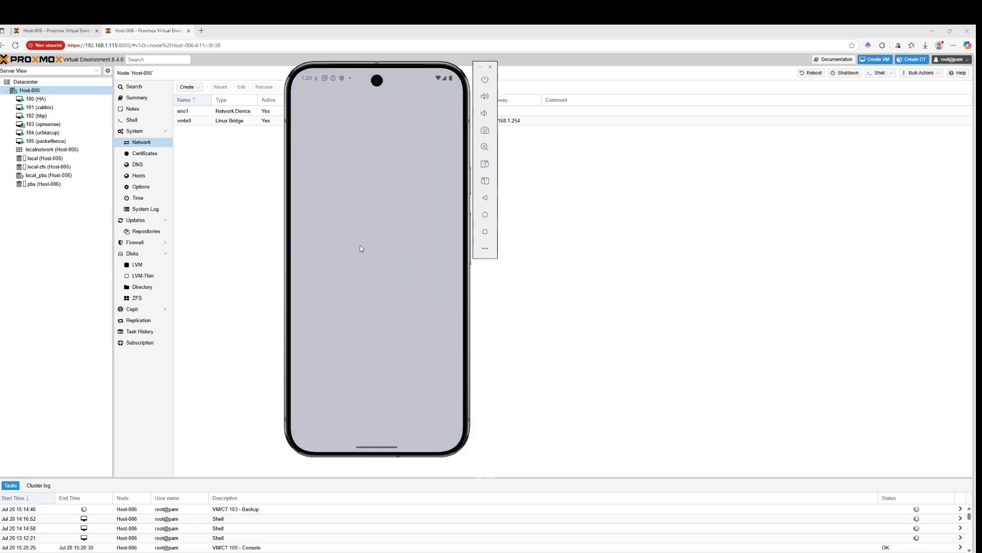
{"action": "left_click", "coordinate": [397, 387]}
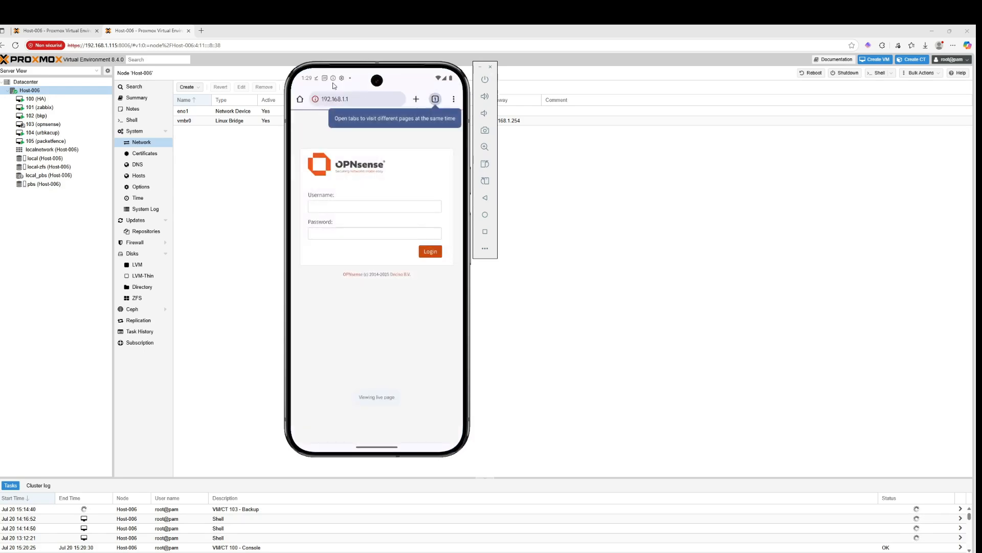
{"action": "left_click", "coordinate": [343, 102]}
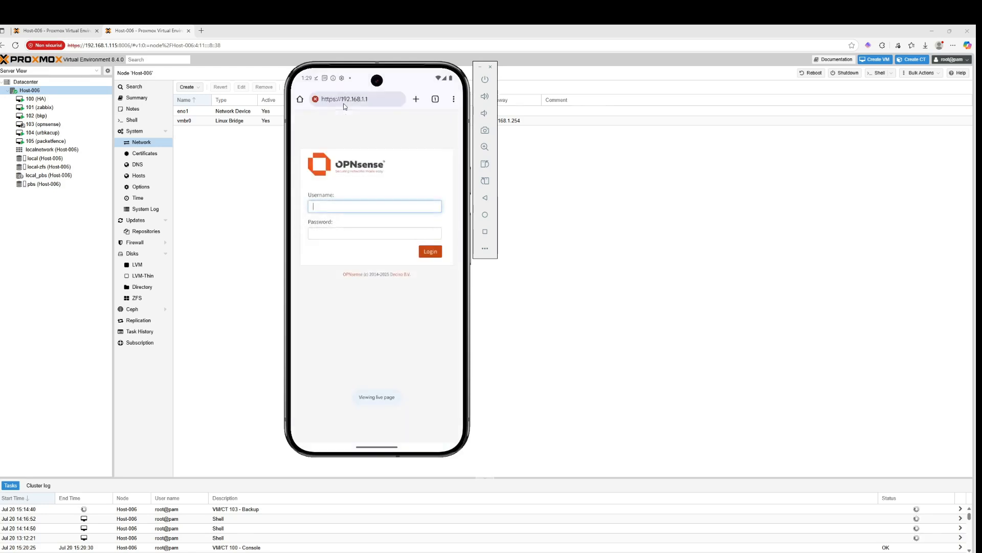
{"action": "left_click", "coordinate": [351, 100]}
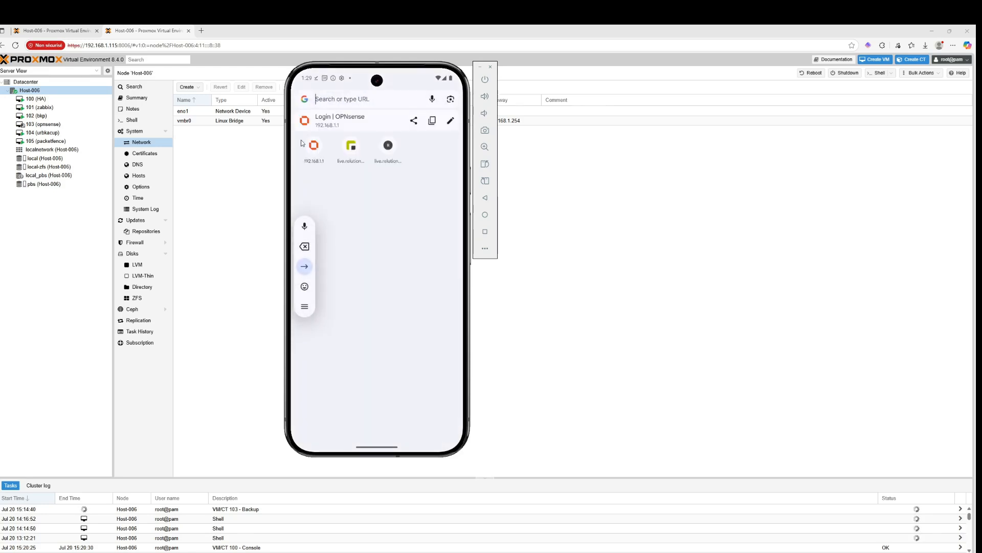
{"action": "left_click", "coordinate": [316, 158]}
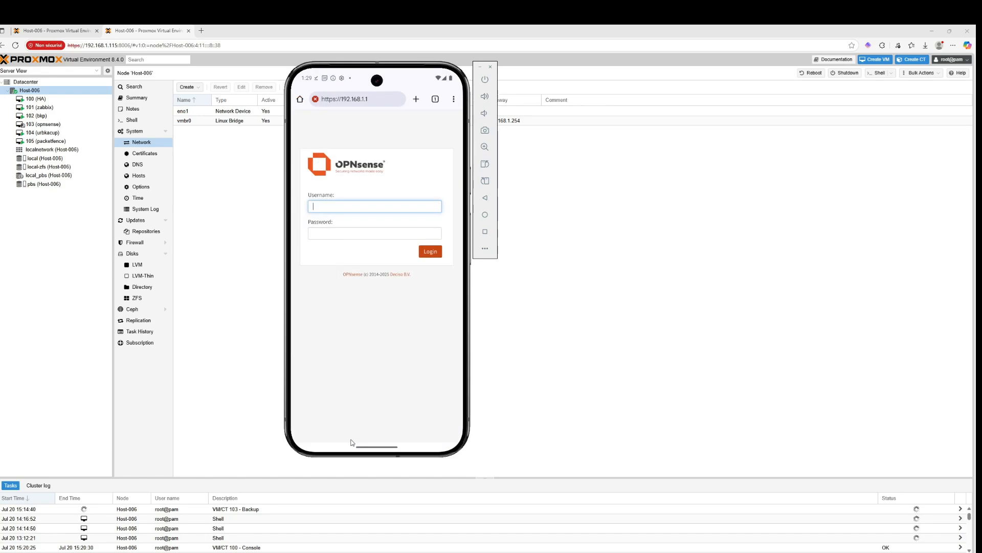
Clear all recent apps
{"action": "left_click_drag", "start_coordinate": [379, 214], "coordinate": [379, 120]}
{"action": "left_click_drag", "start_coordinate": [350, 331], "coordinate": [404, 313]}
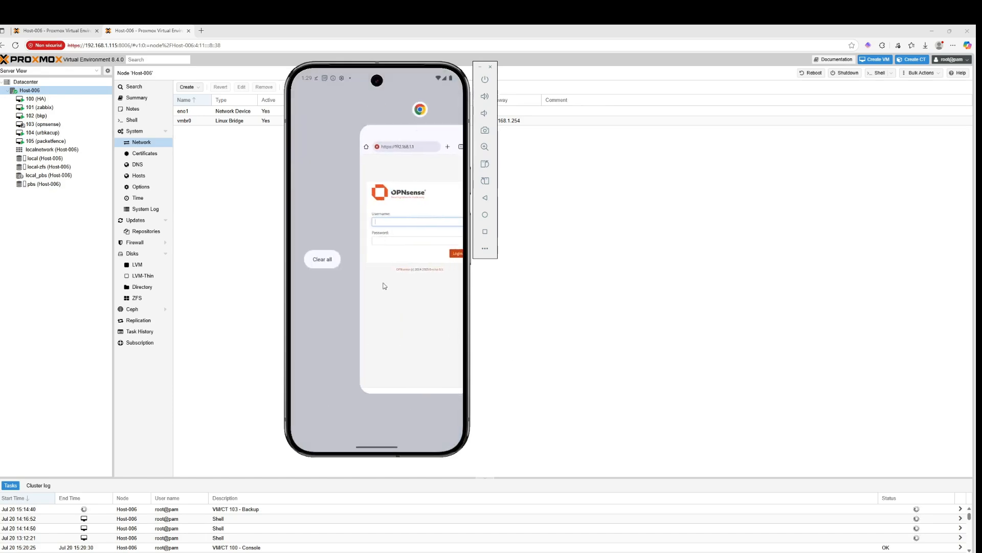
{"action": "left_click", "coordinate": [326, 258]}
Check the quick settings, then search 192.168.1.1 from the home screen search bar to open the OPNsense page
{"action": "left_click_drag", "start_coordinate": [377, 84], "coordinate": [373, 232]}
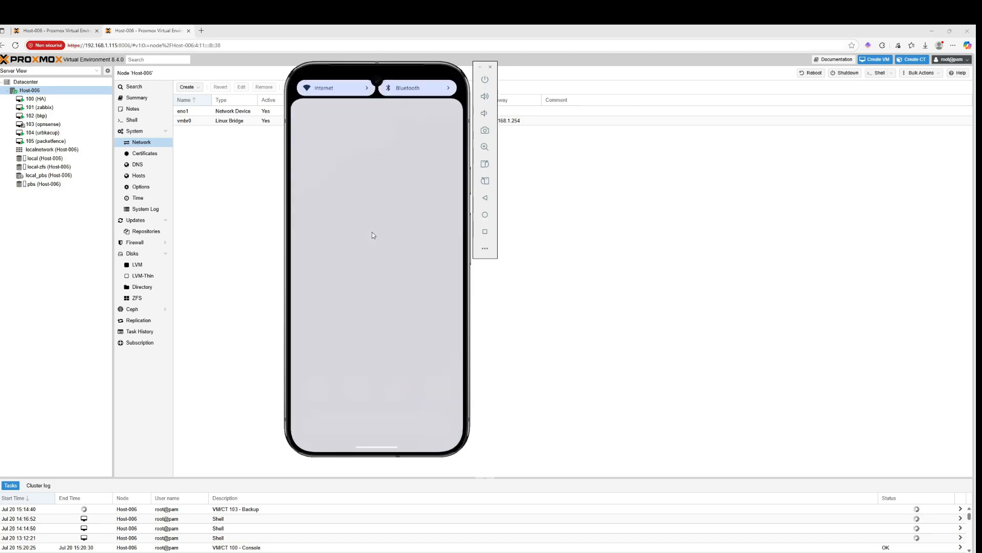
{"action": "left_click", "coordinate": [372, 238]}
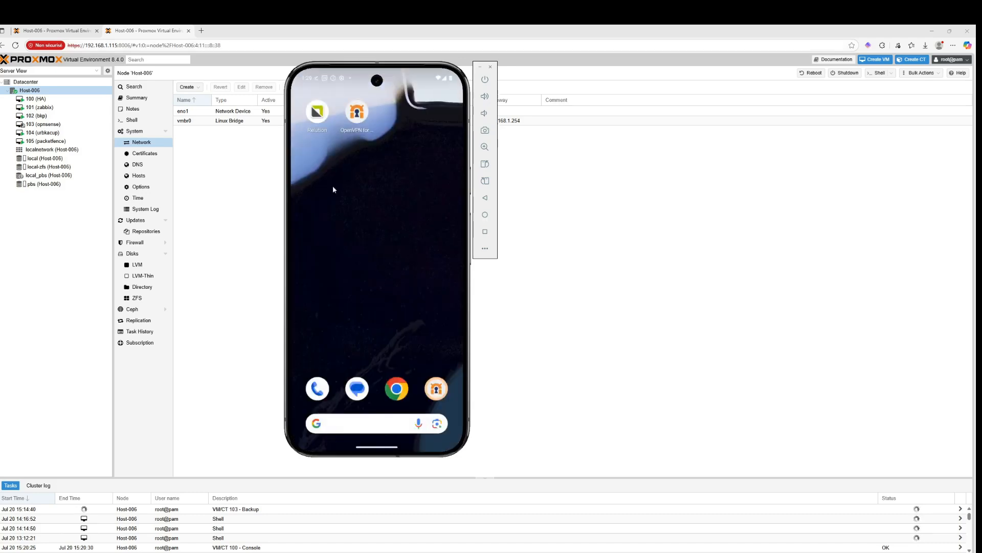
{"action": "left_click", "coordinate": [392, 419]}
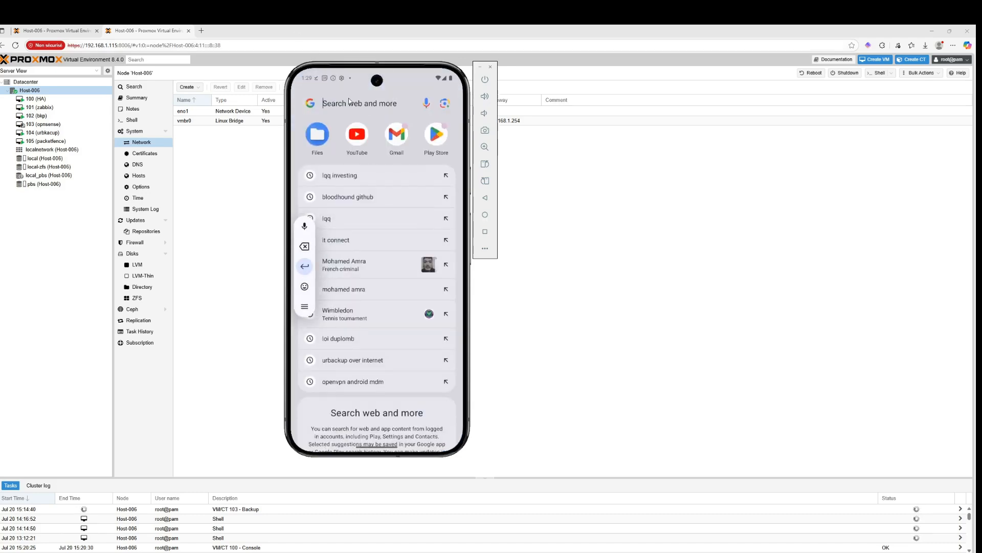
{"action": "type", "text": "192.168.1.1"}
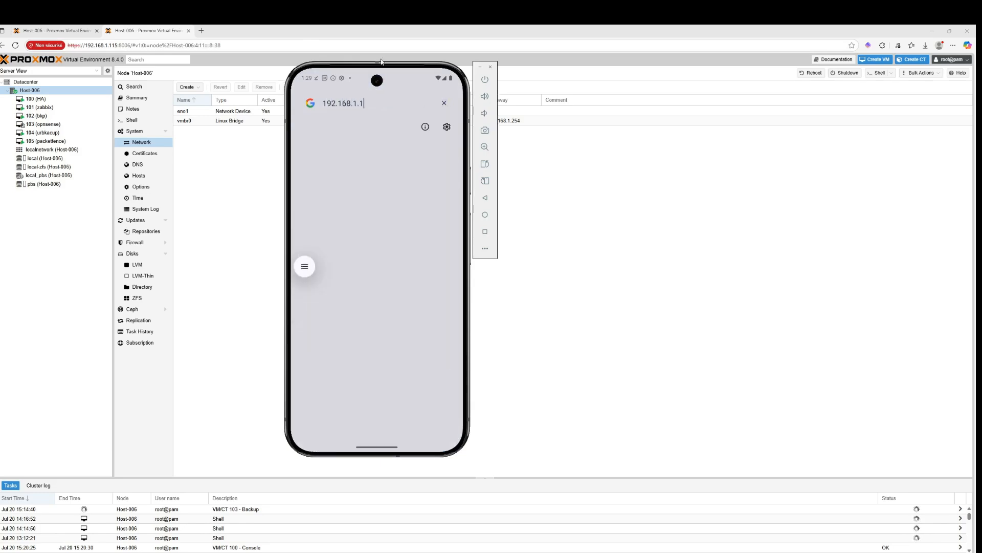
{"action": "key", "text": "Return"}
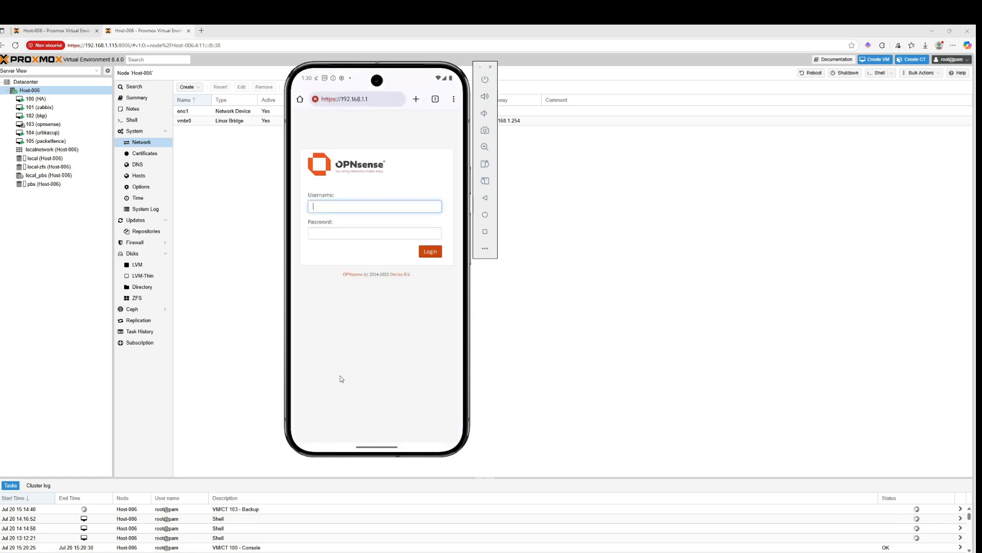
Close Chrome from the recent apps and open the Settings app
{"action": "left_click_drag", "start_coordinate": [384, 446], "coordinate": [338, 306]}
{"action": "left_click_drag", "start_coordinate": [378, 446], "coordinate": [331, 257]}
{"action": "left_click_drag", "start_coordinate": [379, 446], "coordinate": [379, 103]}
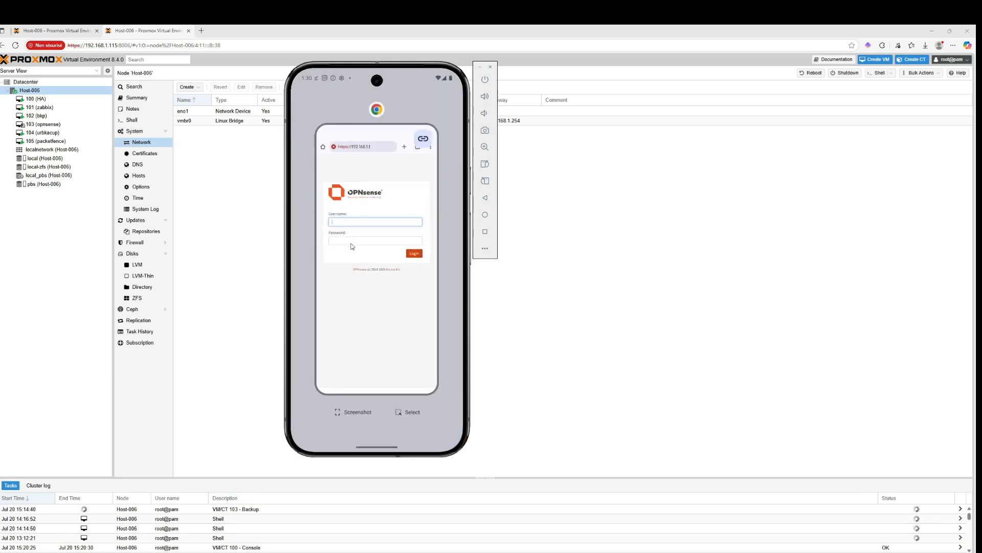
{"action": "left_click", "coordinate": [314, 258]}
{"action": "left_click_drag", "start_coordinate": [382, 402], "coordinate": [393, 154]}
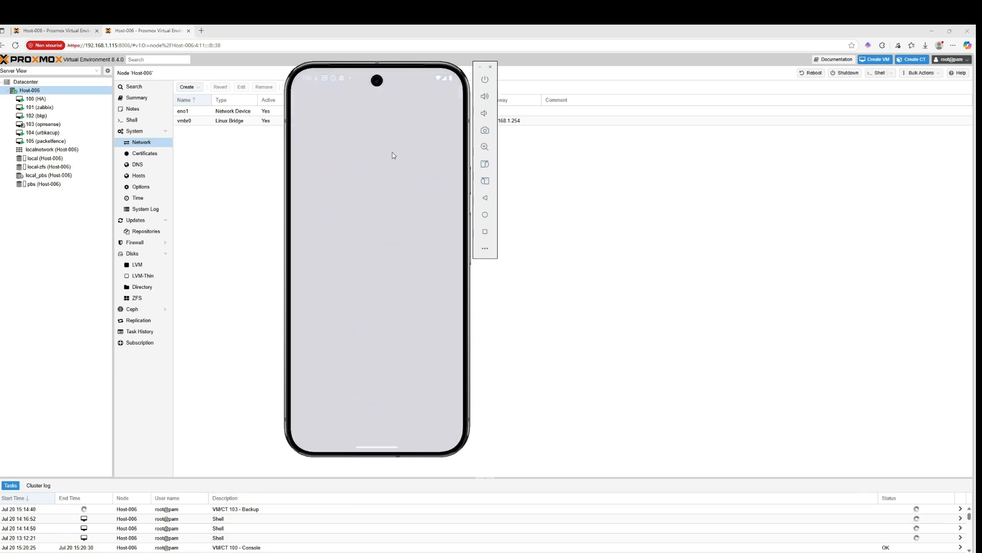
{"action": "left_click", "coordinate": [356, 392]}
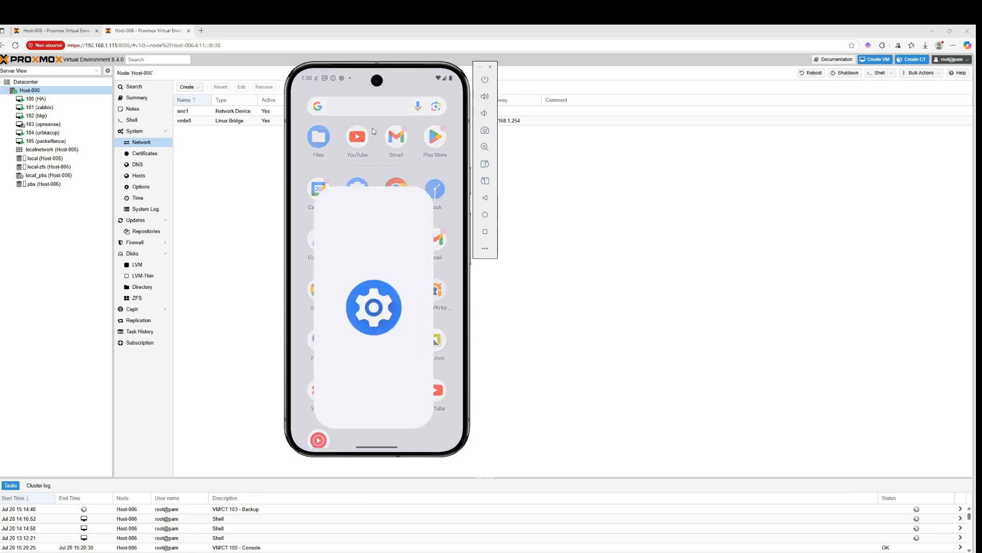
Search settings for vpn and open the OpenVPN for Android VPN profile settings
{"action": "left_click", "coordinate": [348, 105]}
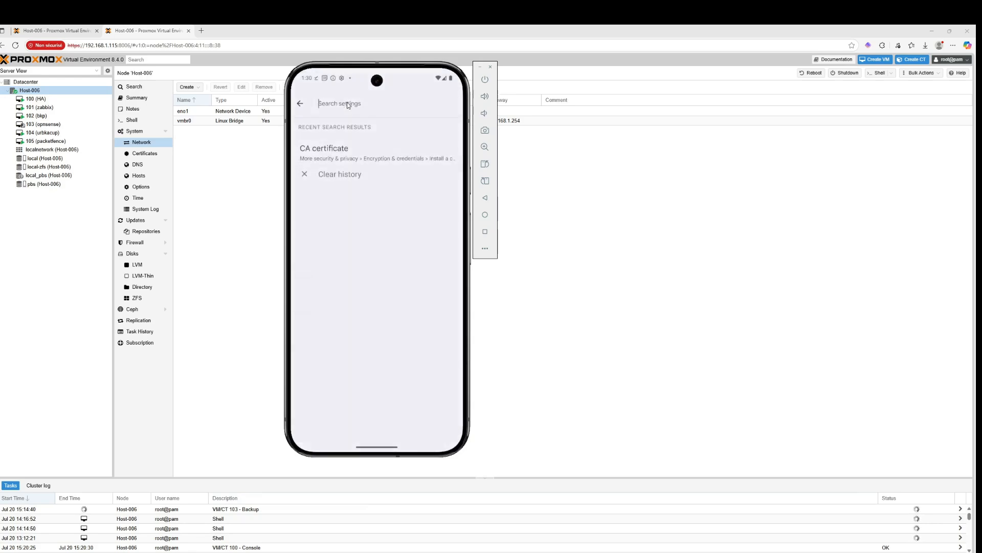
{"action": "type", "text": "vpn"}
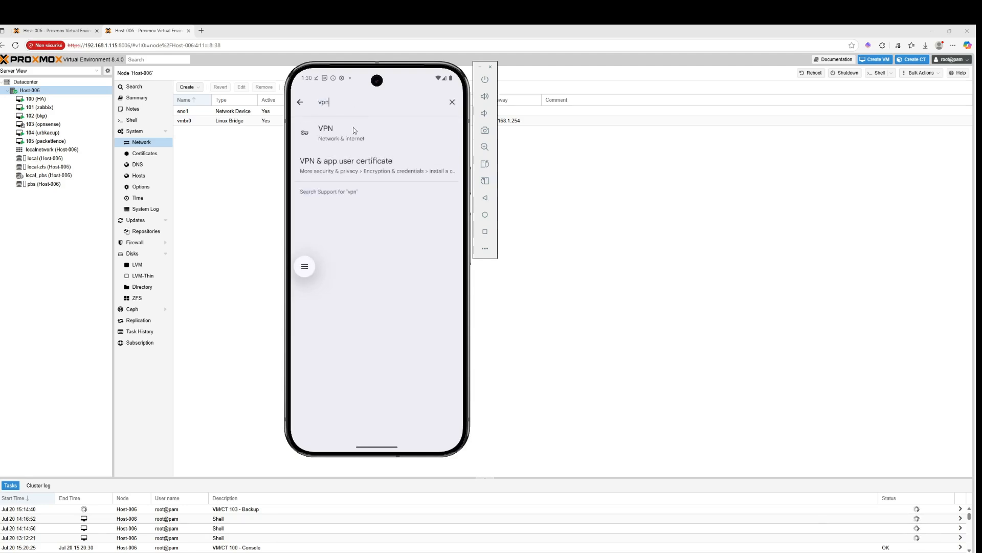
{"action": "left_click", "coordinate": [353, 128]}
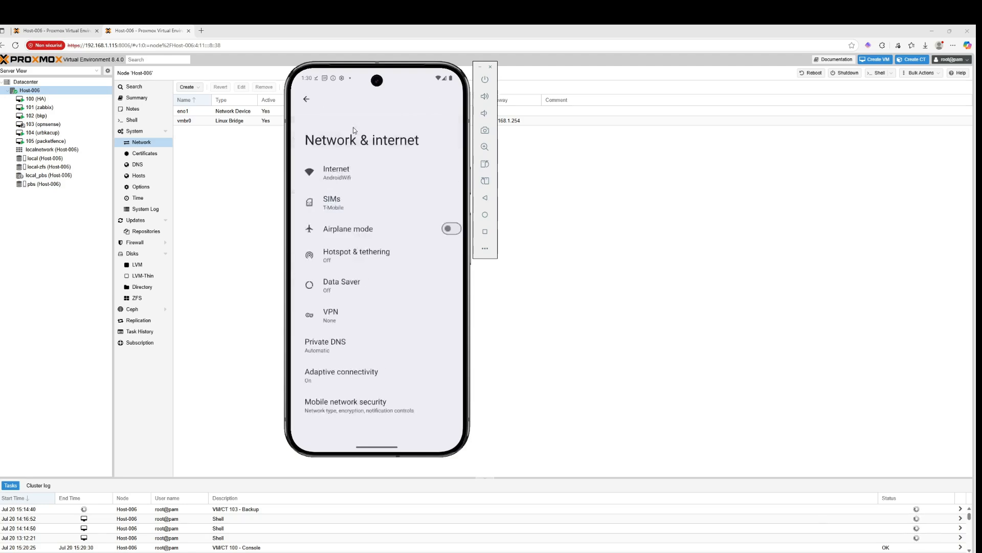
{"action": "left_click", "coordinate": [349, 313]}
{"action": "left_click", "coordinate": [405, 168]}
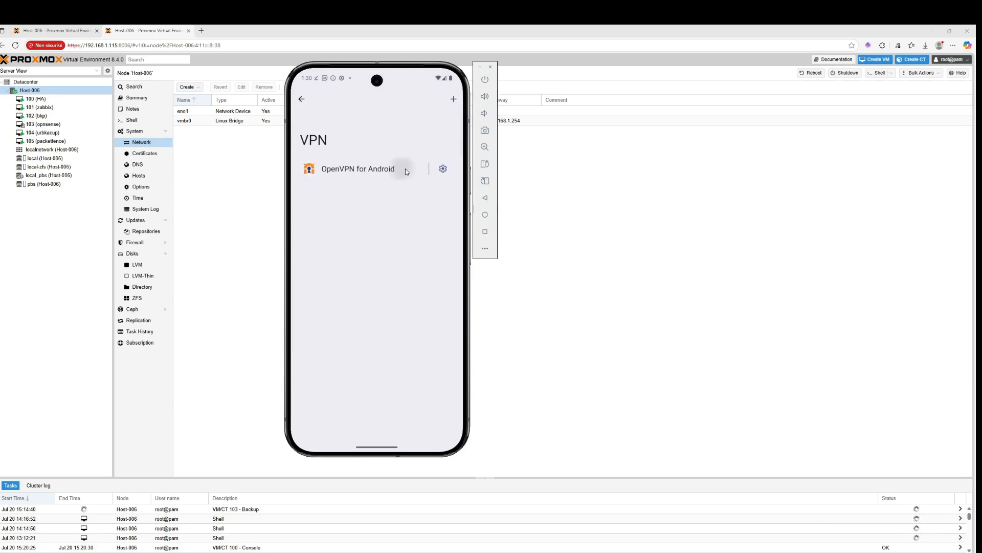
{"action": "left_click", "coordinate": [451, 147]}
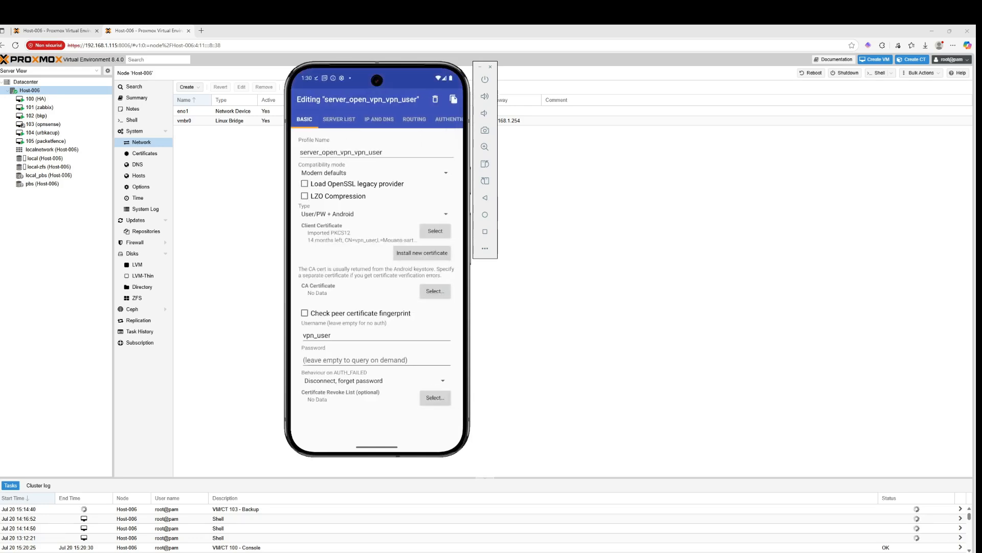
Toggle LZO Compression on and back off in the server_open_vpn_vpn_user profile
{"action": "left_click", "coordinate": [922, 552]}
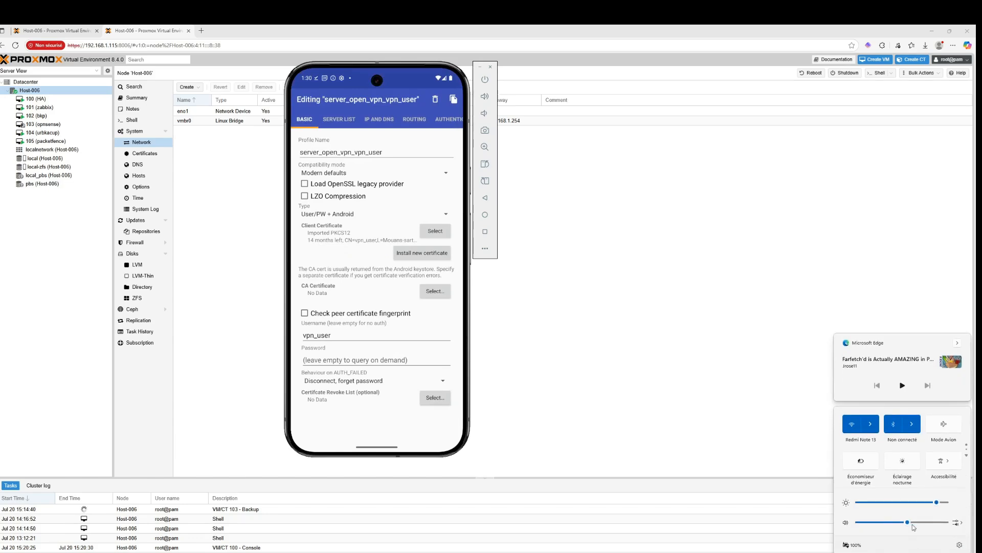
{"action": "left_click", "coordinate": [864, 552]}
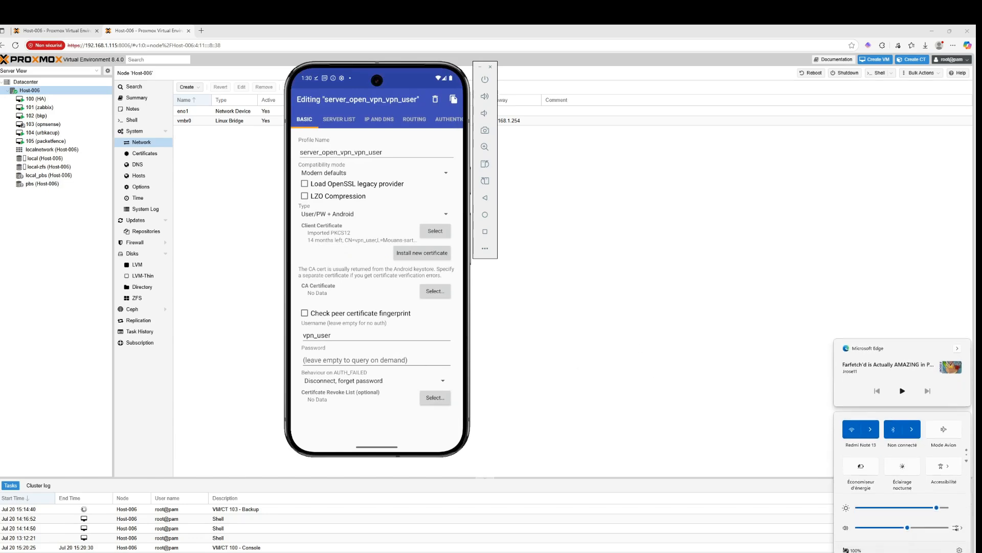
{"action": "left_click", "coordinate": [362, 298]}
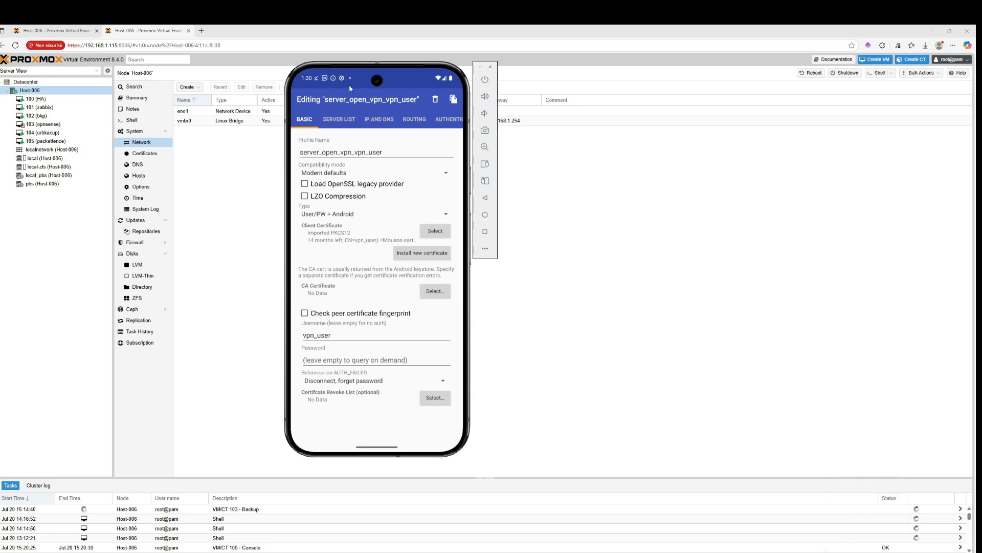
{"action": "left_click", "coordinate": [329, 120]}
{"action": "left_click", "coordinate": [310, 116]}
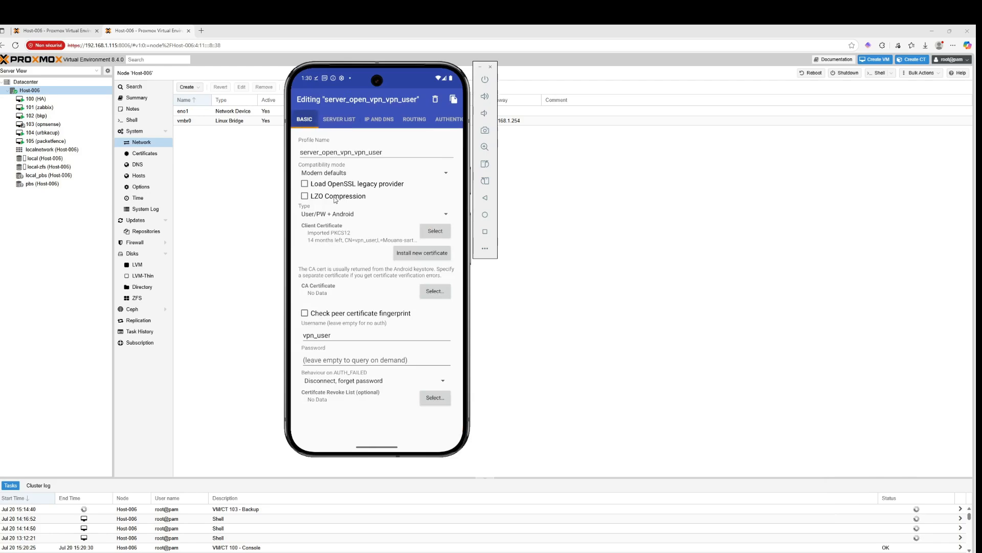
{"action": "left_click", "coordinate": [336, 199]}
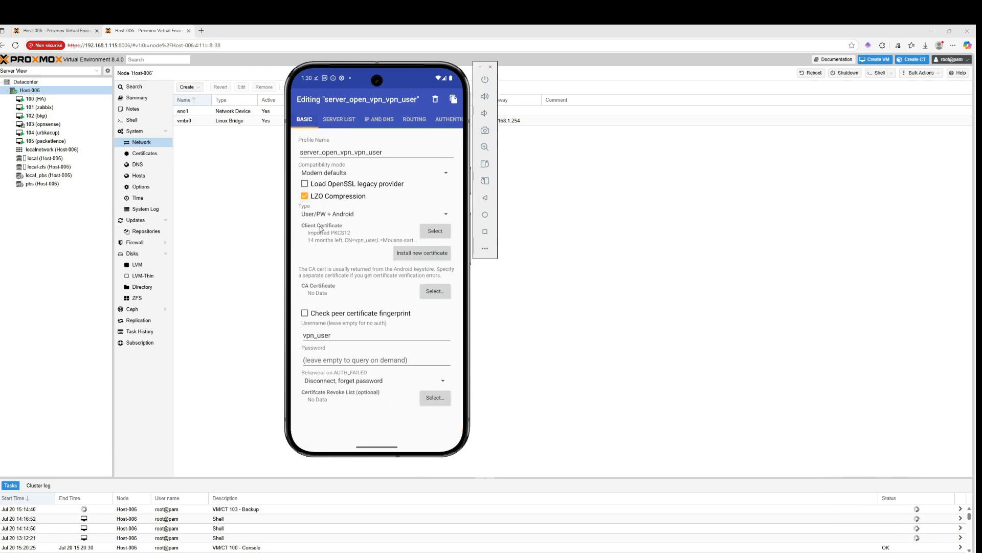
{"action": "left_click", "coordinate": [317, 196]}
Clear all apps from the recent apps view
{"action": "left_click_drag", "start_coordinate": [375, 454], "coordinate": [400, 513]}
{"action": "mouse_move", "coordinate": [400, 297]}
{"action": "left_mouse_down"}
{"action": "mouse_move", "coordinate": [375, 178]}
{"action": "mouse_move", "coordinate": [416, 288]}
{"action": "left_mouse_up"}
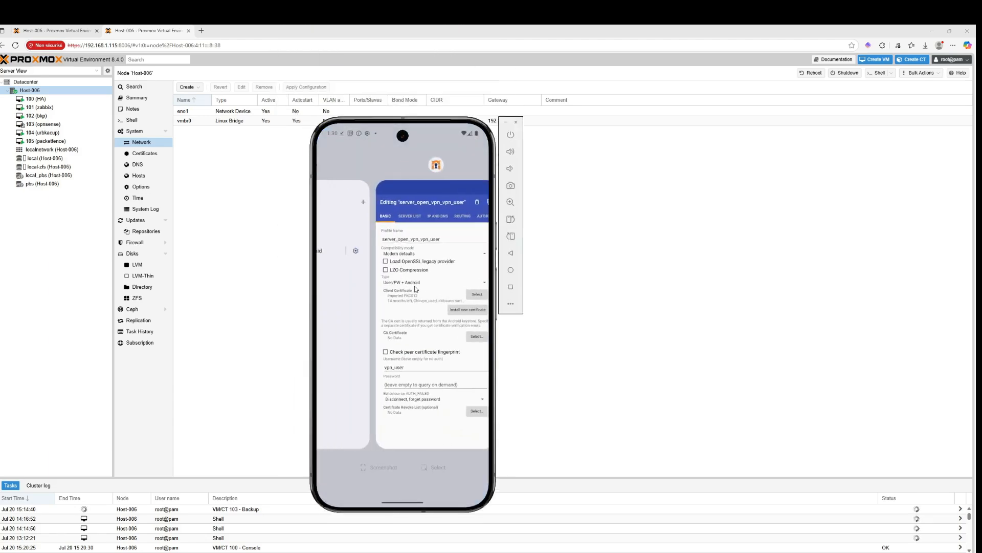
{"action": "left_click_drag", "start_coordinate": [391, 192], "coordinate": [505, 274]}
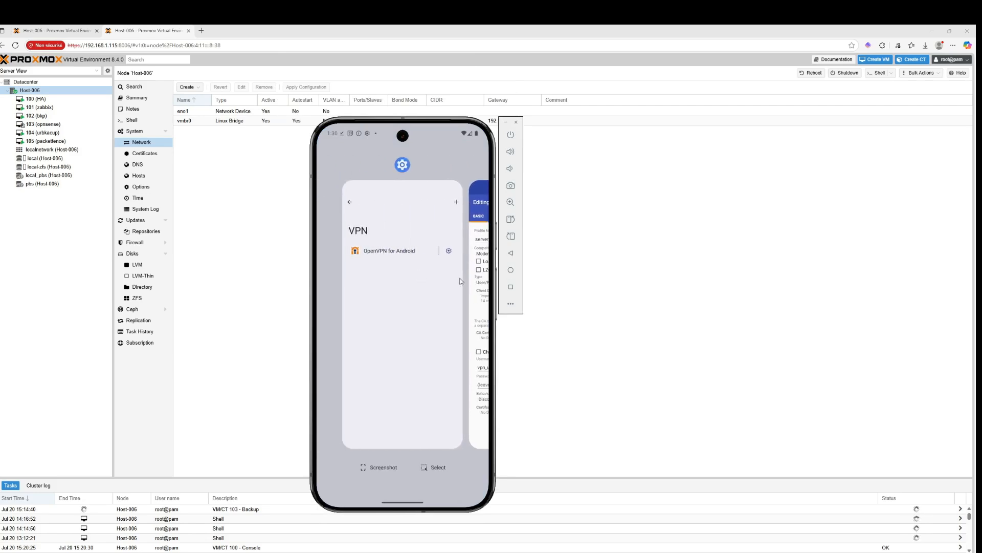
{"action": "left_click_drag", "start_coordinate": [476, 302], "coordinate": [474, 88]}
{"action": "left_click_drag", "start_coordinate": [367, 423], "coordinate": [450, 431]}
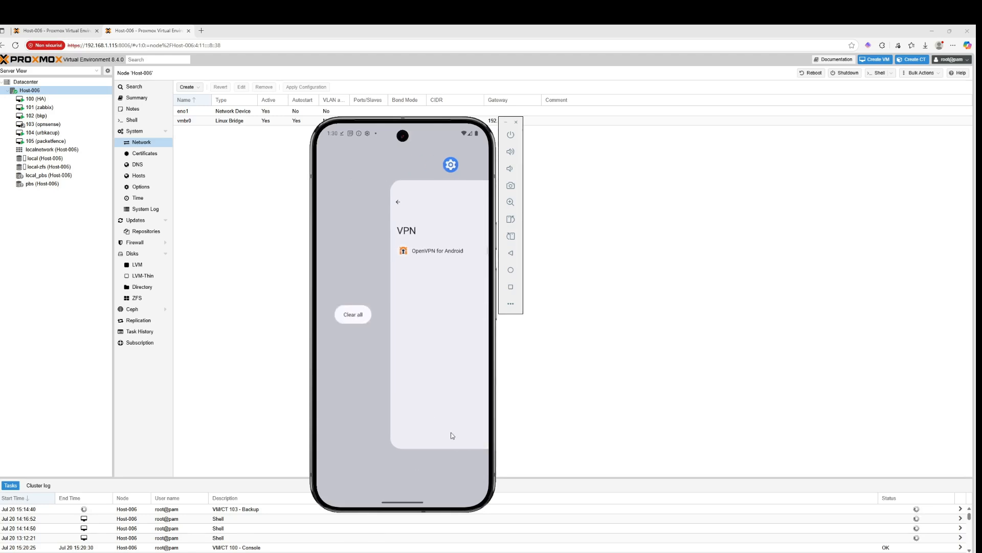
{"action": "left_click", "coordinate": [348, 314]}
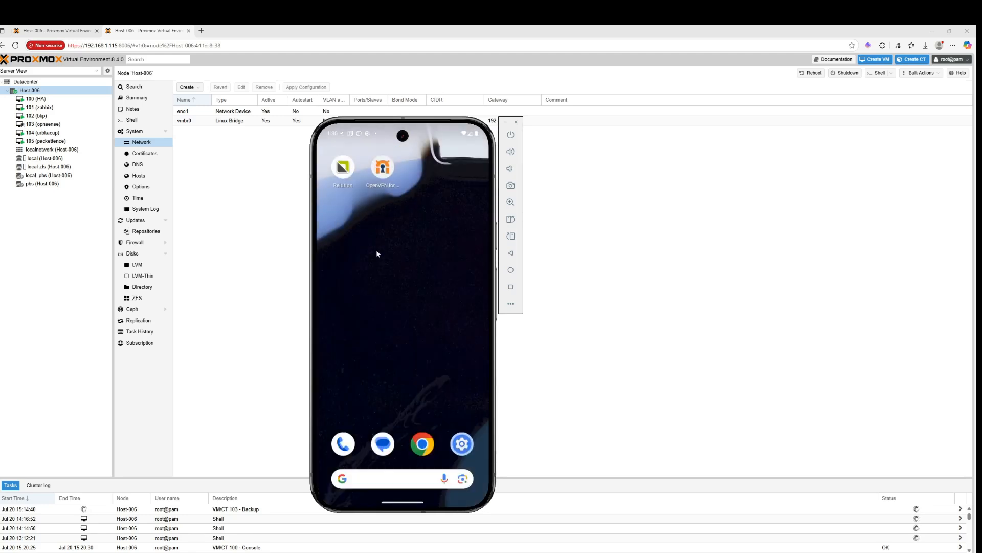
Try connecting the server_open_vpn_vpn_user profile in OpenVPN for Android, cancelling the password prompt
{"action": "left_click", "coordinate": [379, 174]}
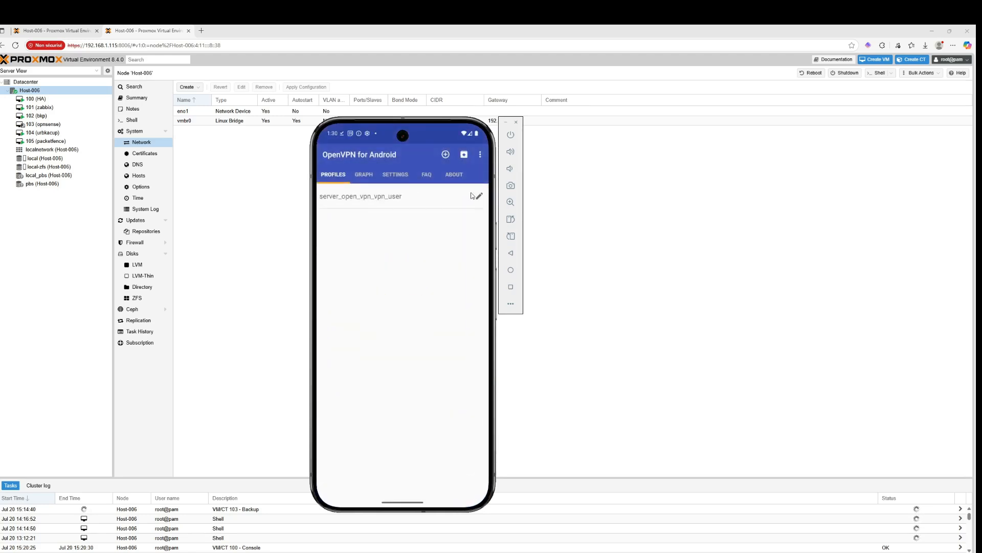
{"action": "left_click", "coordinate": [454, 199]}
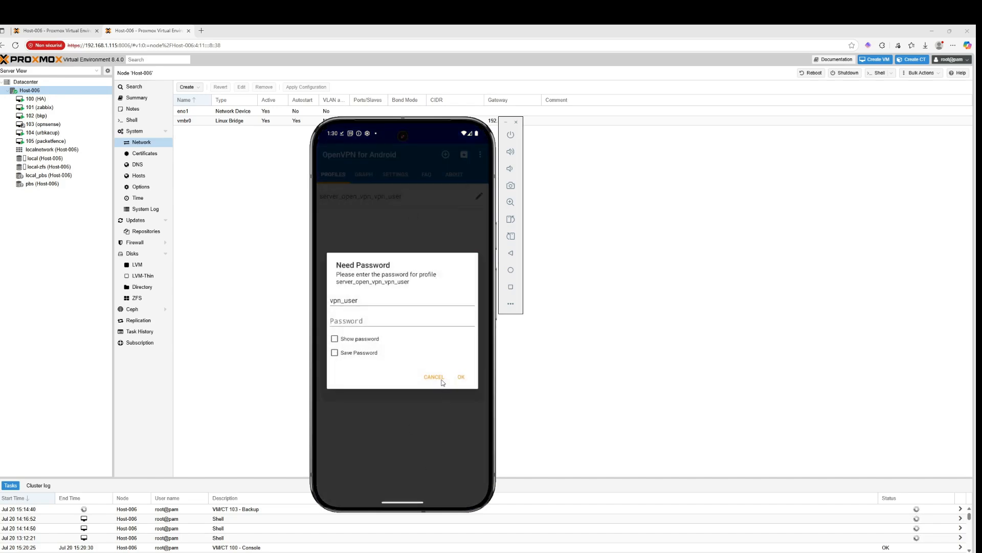
{"action": "left_click", "coordinate": [442, 379]}
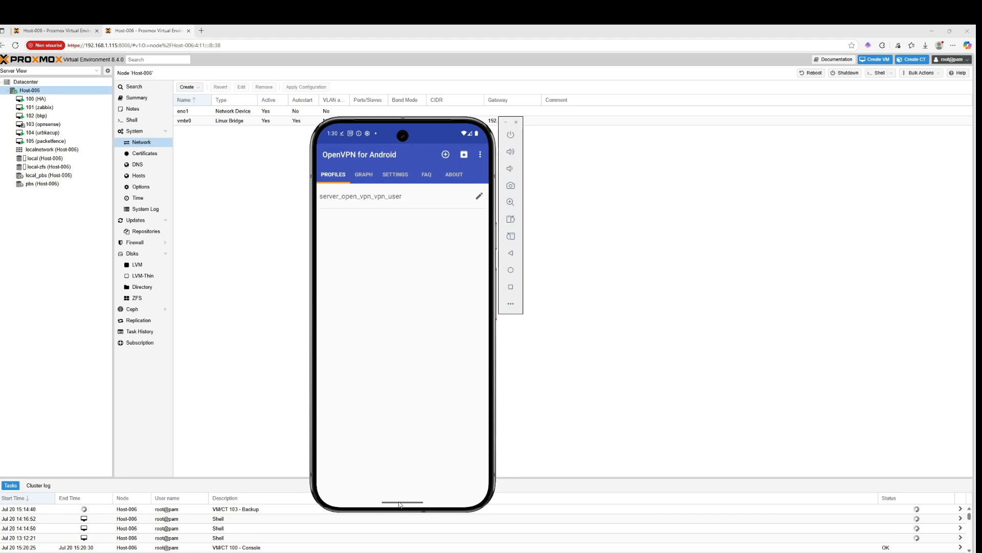
Close the remaining recent apps with Clear all
{"action": "left_click_drag", "start_coordinate": [400, 503], "coordinate": [438, 246]}
{"action": "left_click_drag", "start_coordinate": [377, 313], "coordinate": [434, 318]}
{"action": "left_click", "coordinate": [361, 315]}
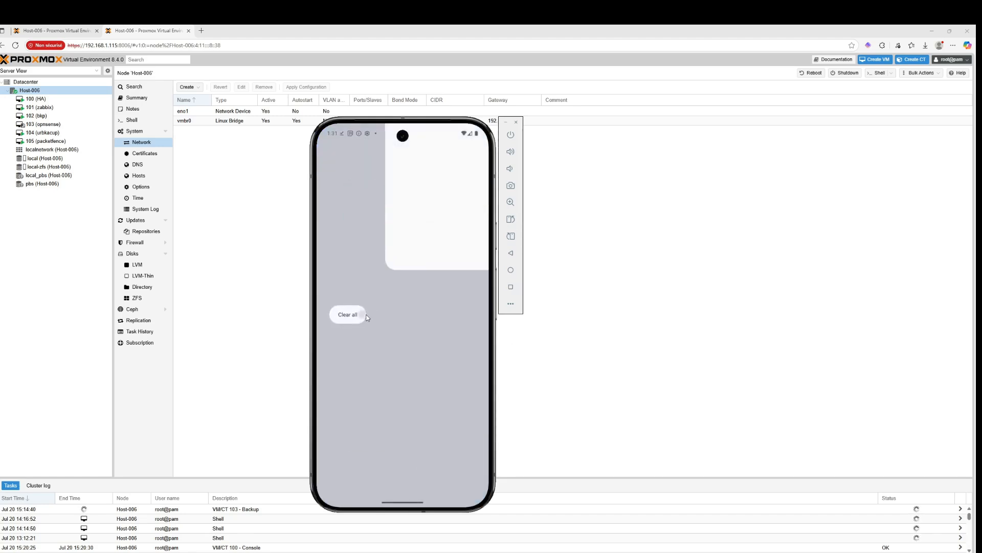
{"action": "left_click_drag", "start_coordinate": [429, 452], "coordinate": [428, 452]}
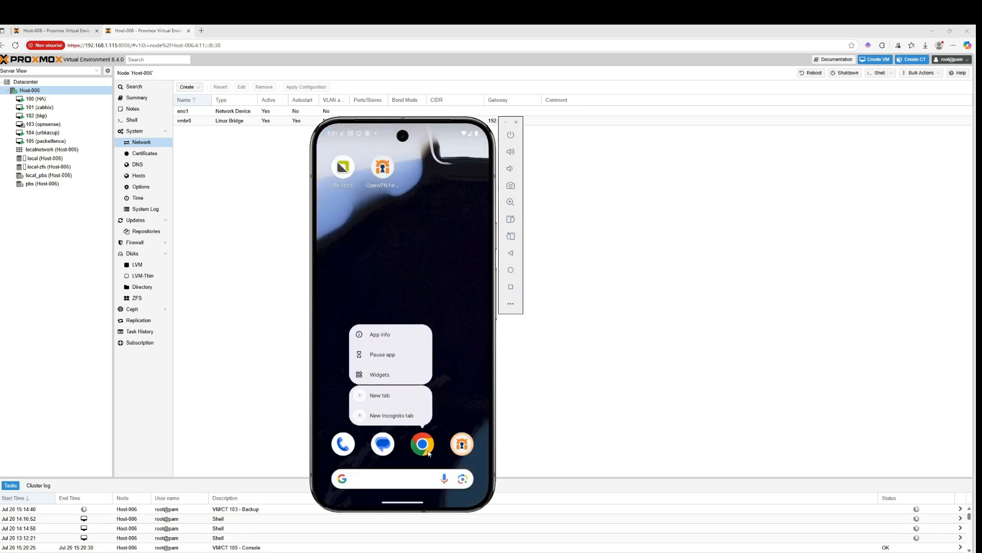
{"action": "left_click", "coordinate": [403, 480]}
{"action": "left_click", "coordinate": [402, 480]}
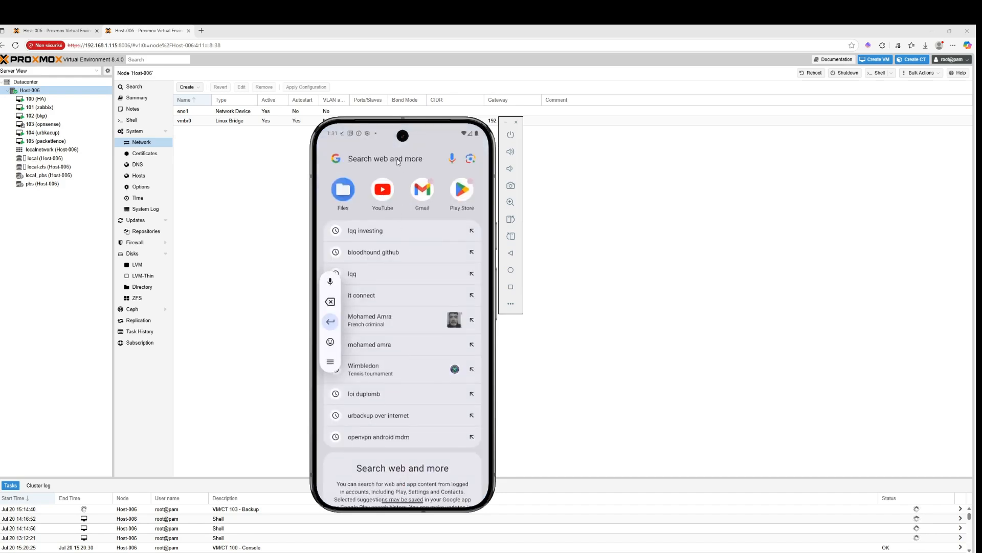
{"action": "type", "text": "https://192.168.1.1"}
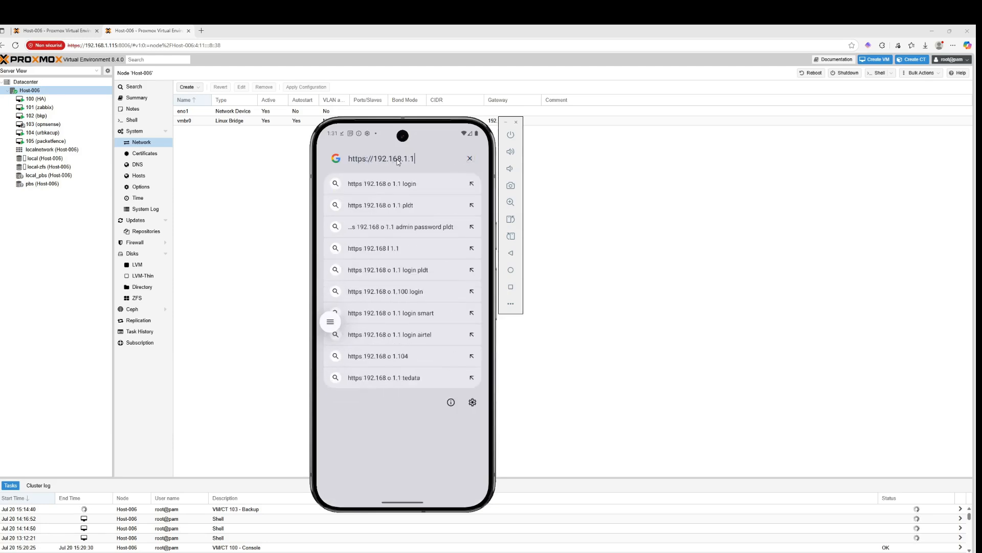
{"action": "key", "text": "Return"}
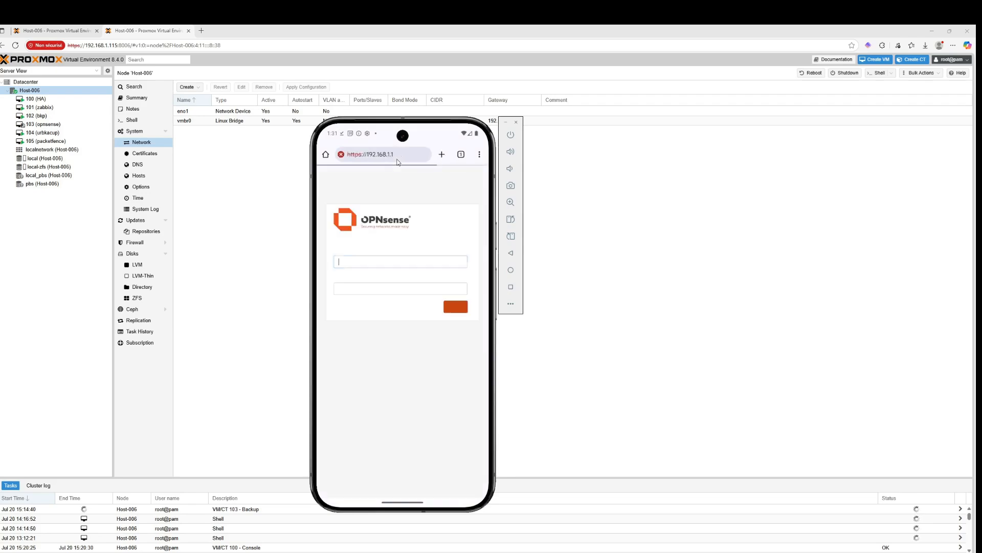
Log in to OPNsense as root with the admin password
{"action": "type", "text": "root"}
{"action": "key", "text": "Tab"}
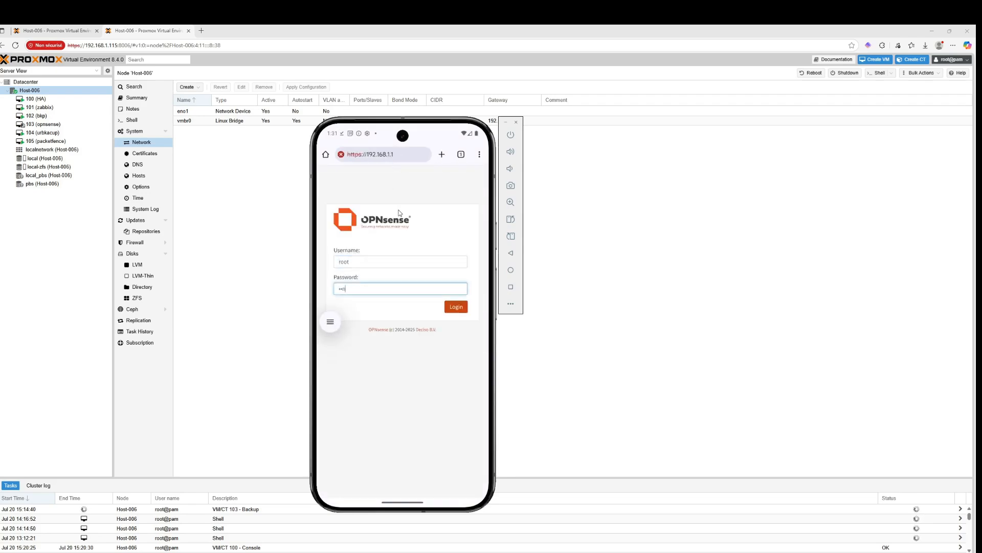
{"action": "key", "text": "Return"}
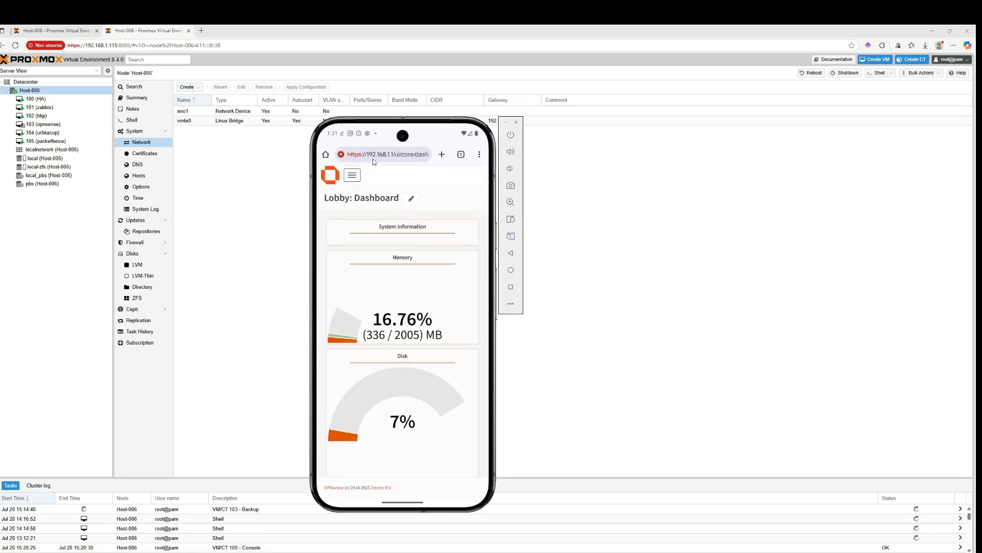
Dismiss the Backup incomplete and Set a screen lock notifications from the notification shade
{"action": "left_click_drag", "start_coordinate": [377, 132], "coordinate": [398, 444]}
{"action": "scroll", "coordinate": [407, 367], "scroll_direction": "down", "scroll_amount": 3}
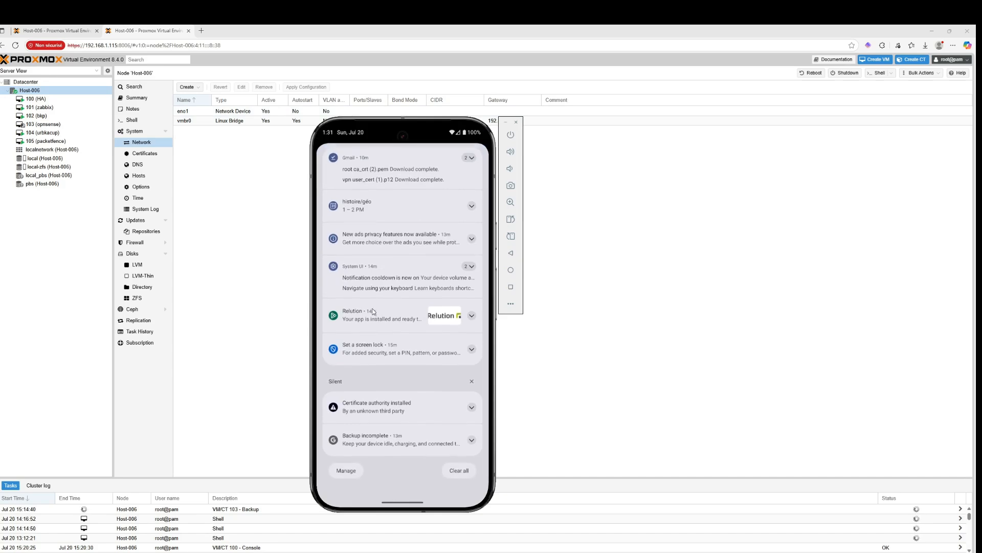
{"action": "left_click_drag", "start_coordinate": [384, 410], "coordinate": [546, 429]}
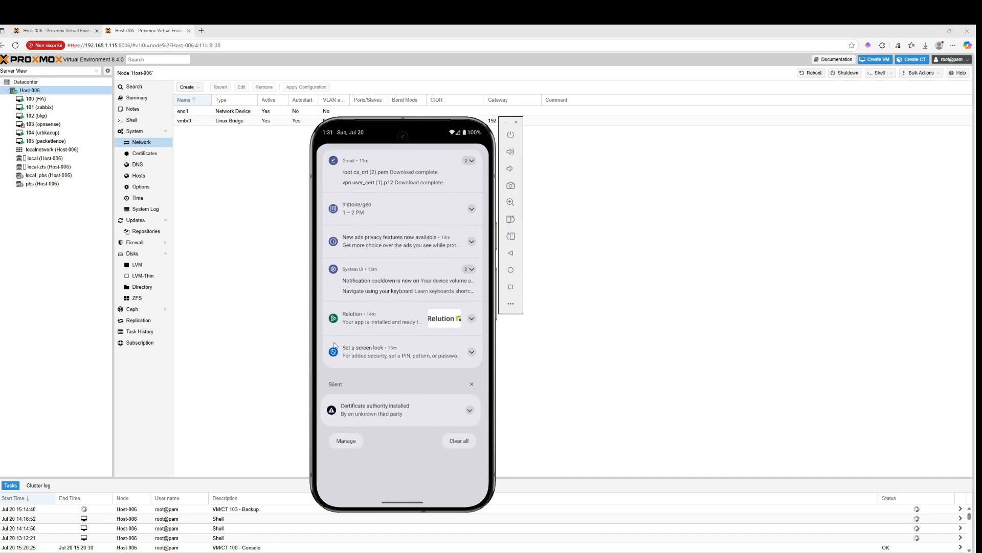
{"action": "left_click_drag", "start_coordinate": [374, 353], "coordinate": [474, 348]}
{"action": "scroll", "coordinate": [410, 276], "scroll_direction": "up", "scroll_amount": 3}
{"action": "left_click_drag", "start_coordinate": [393, 282], "coordinate": [393, 303]}
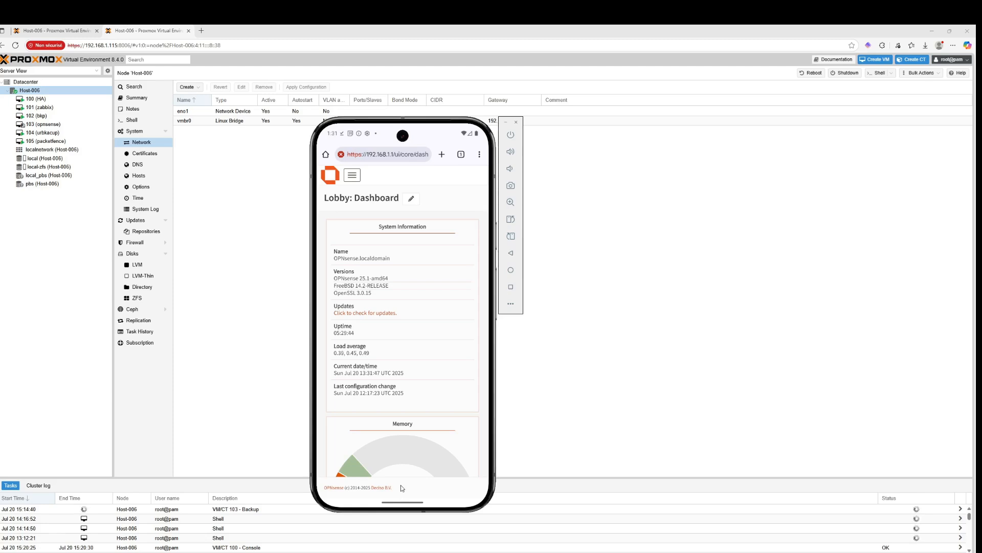
Scroll through the OPNsense Lobby dashboard widgets
{"action": "scroll", "coordinate": [397, 407], "scroll_direction": "down", "scroll_amount": 5}
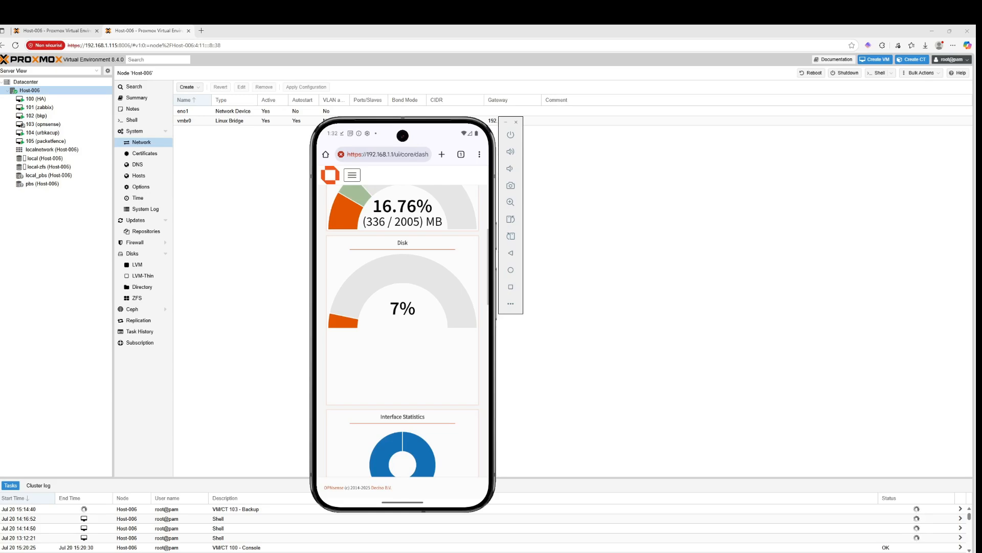
{"action": "scroll", "coordinate": [402, 331], "scroll_direction": "up", "scroll_amount": 7}
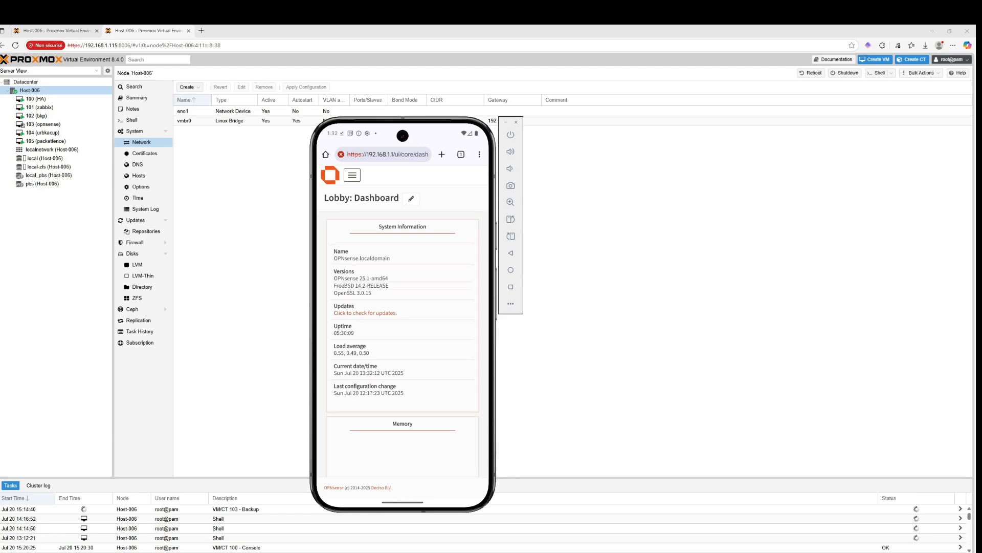